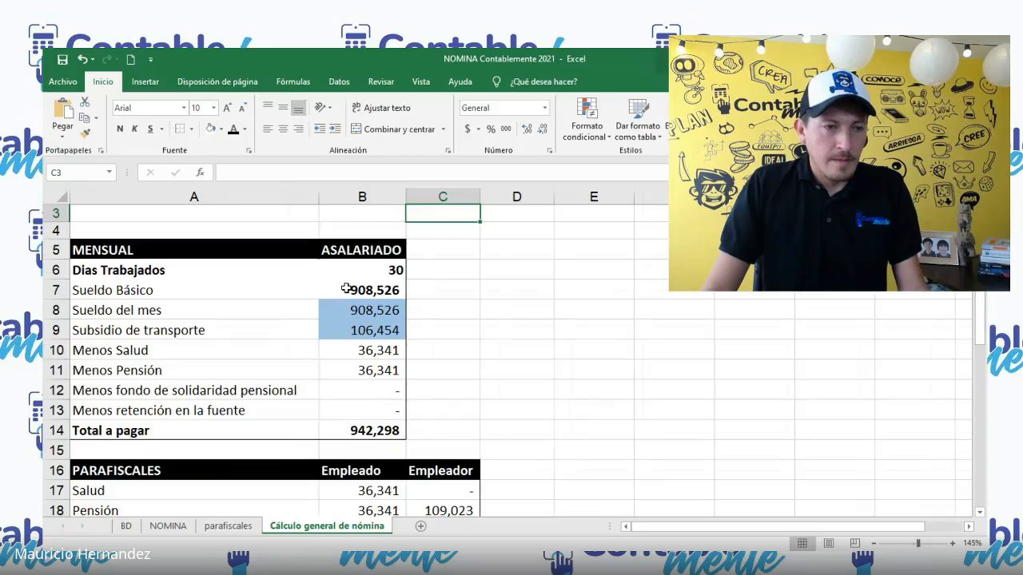
Step: Review the 2020 minimum wage, the transport allowance and the days worked on the general payroll calculation sheet
ctrl+scroll(345, 288, up, 1)
scroll(346, 288, up, 1)
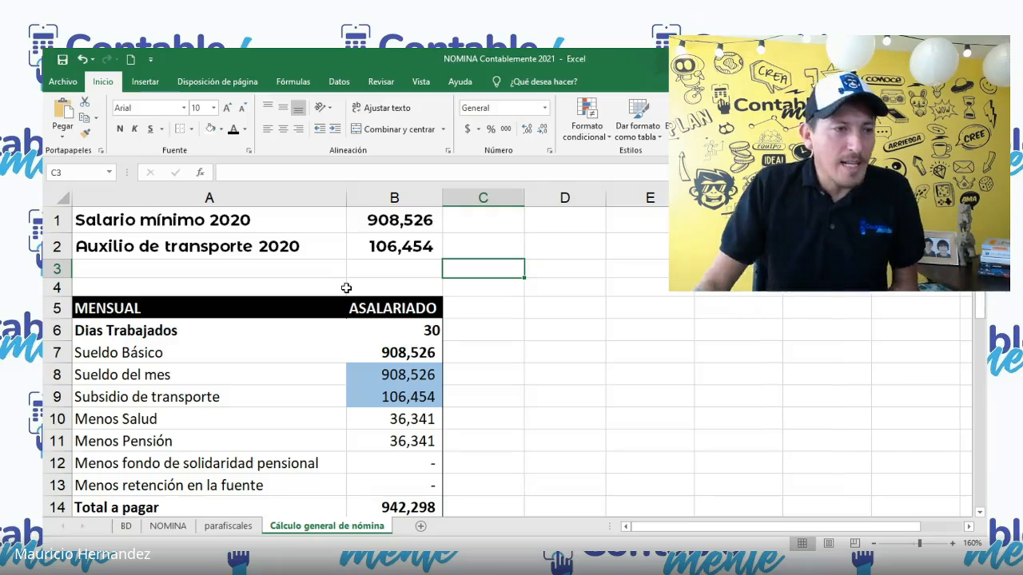
click(390, 223)
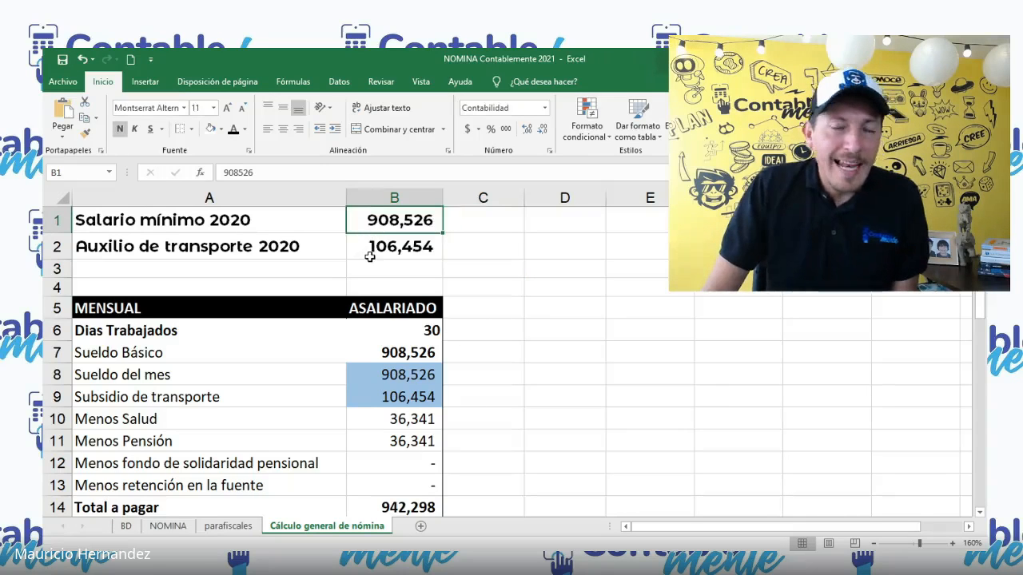
drag(414, 224, 410, 248)
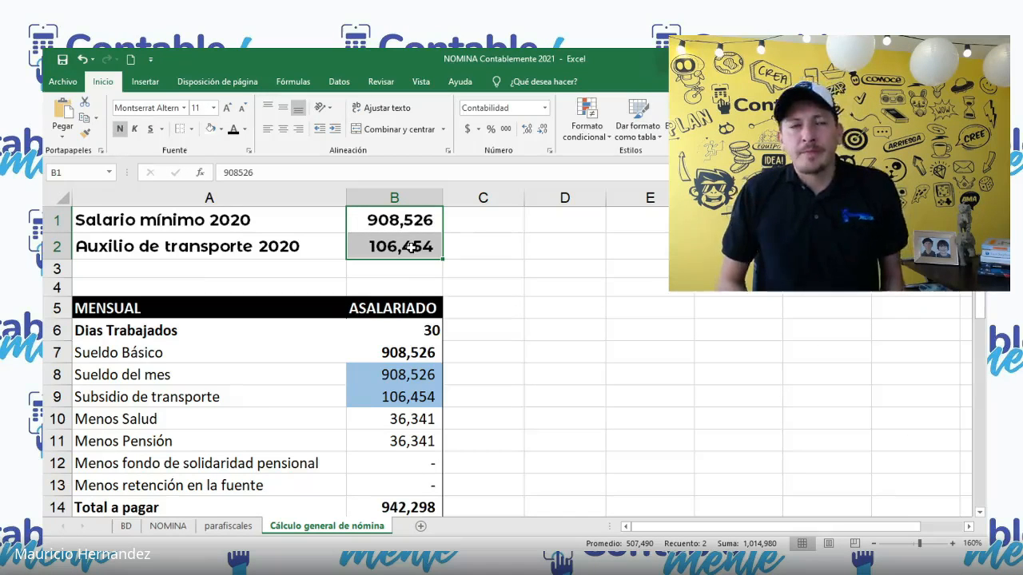
click(410, 248)
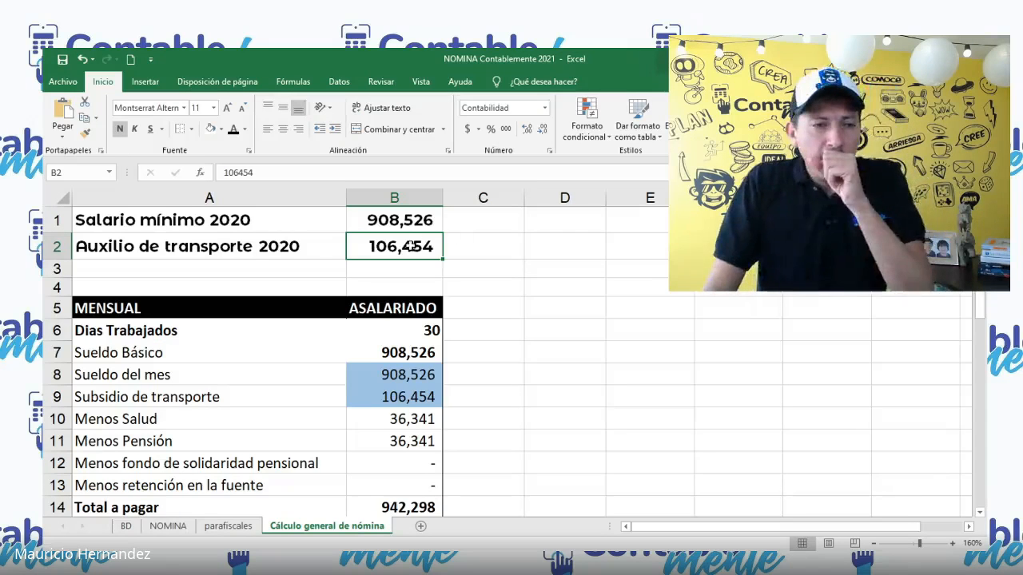
scroll(408, 253, down, 2)
scroll(408, 253, up, 2)
click(383, 328)
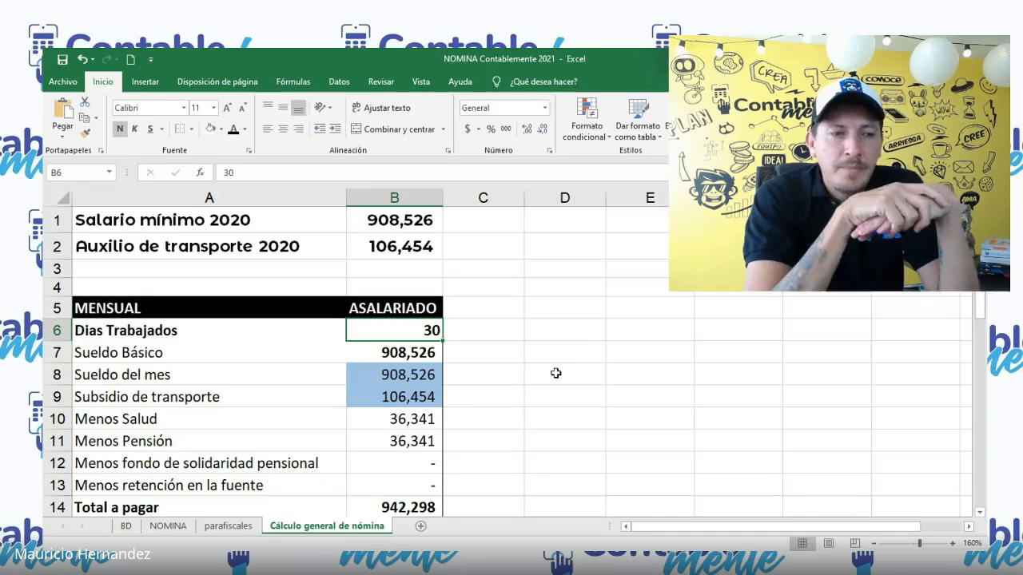
Step: Enter the label "fecha de ingreso" in cell D4 and fit column D's width to it
key(Right)
key(Right)
key(Right)
key(Up)
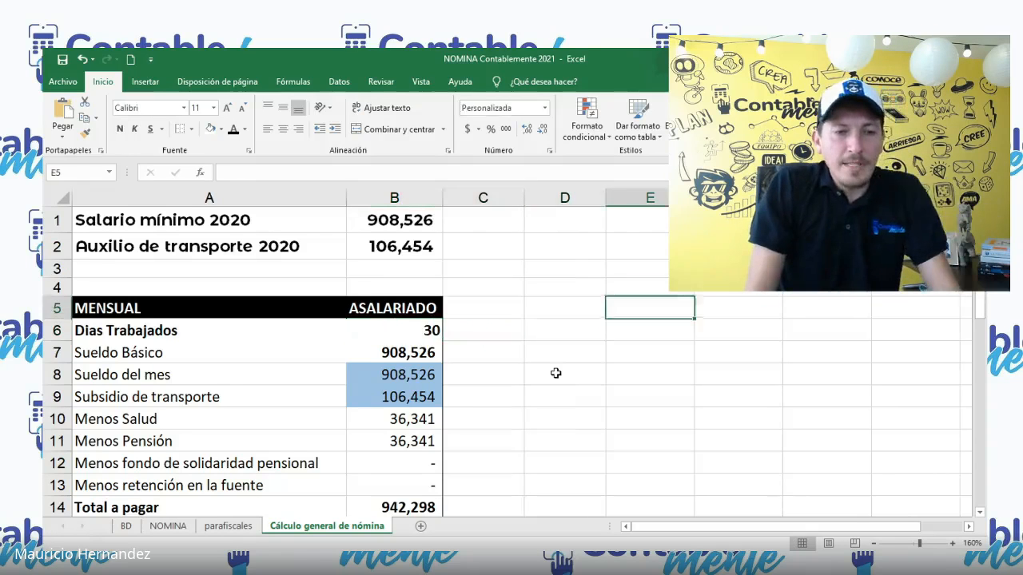
key(Left)
key(Up)
text(fecha de )
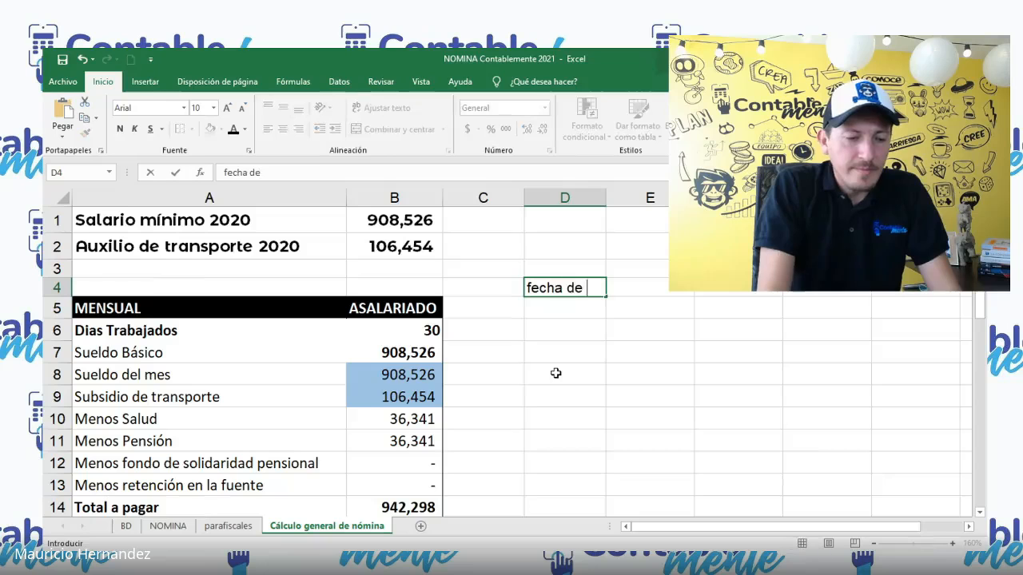
text(ingreso)
key(ctrl+Return)
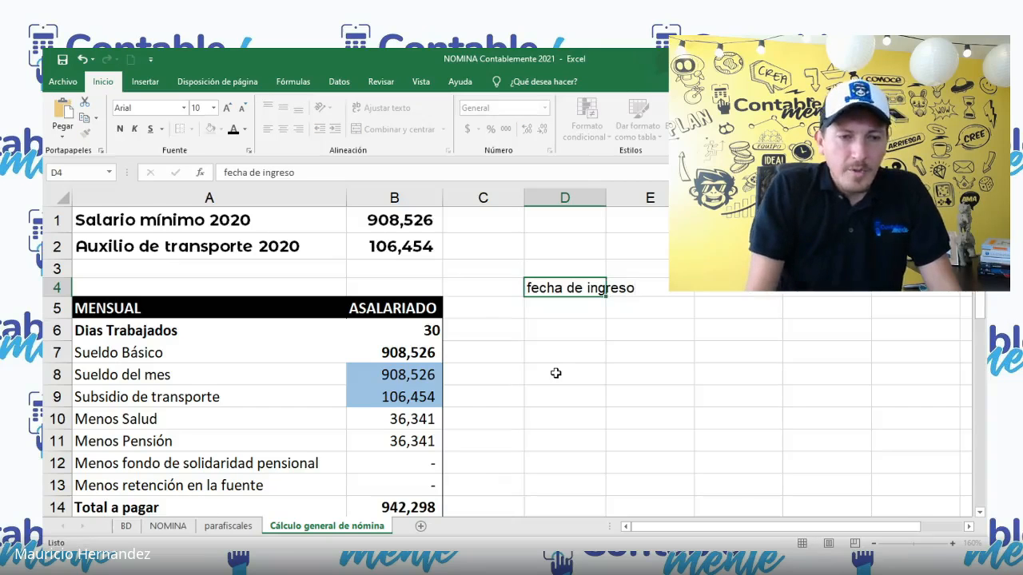
key(Right)
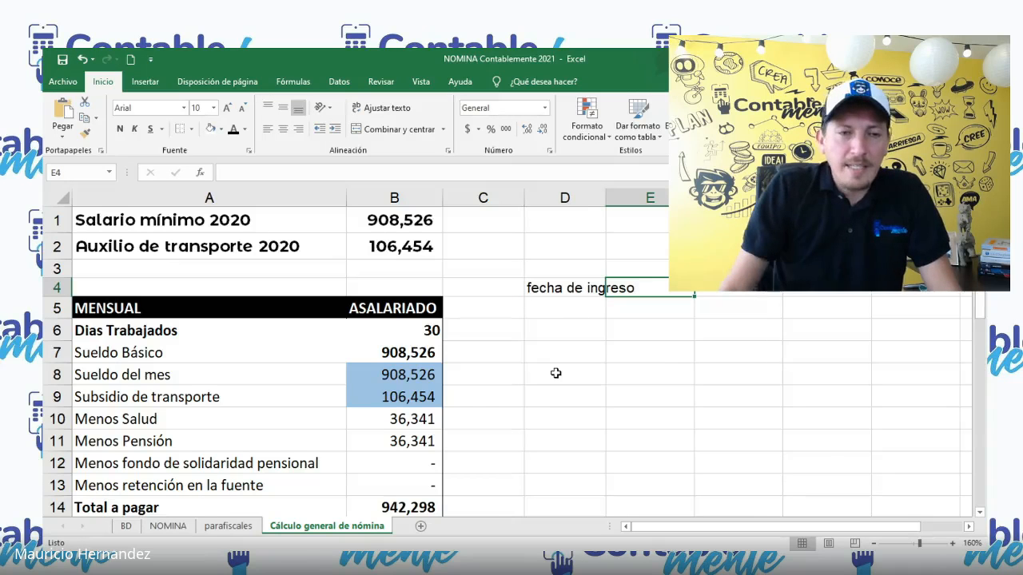
double_click(606, 197)
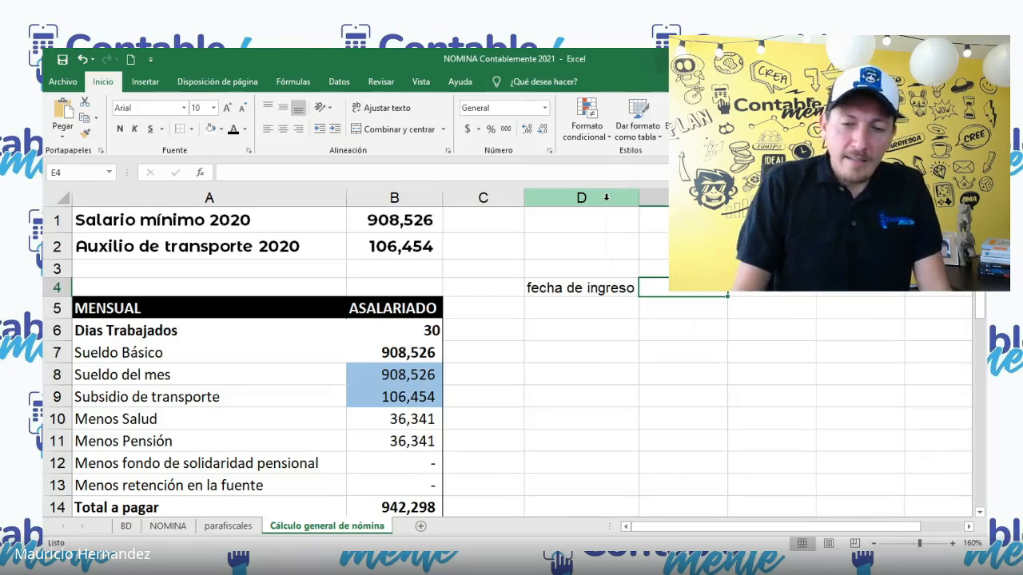
Step: Enter the start date 14-5-21 in cell E4, beside the "fecha de ingreso" label
text(14-5)
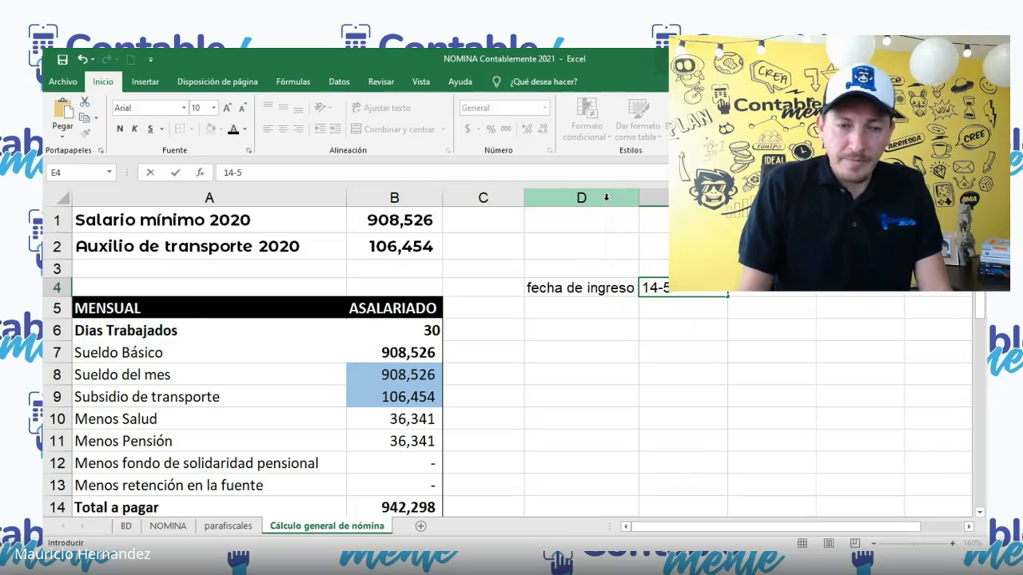
text(-21)
key(Return)
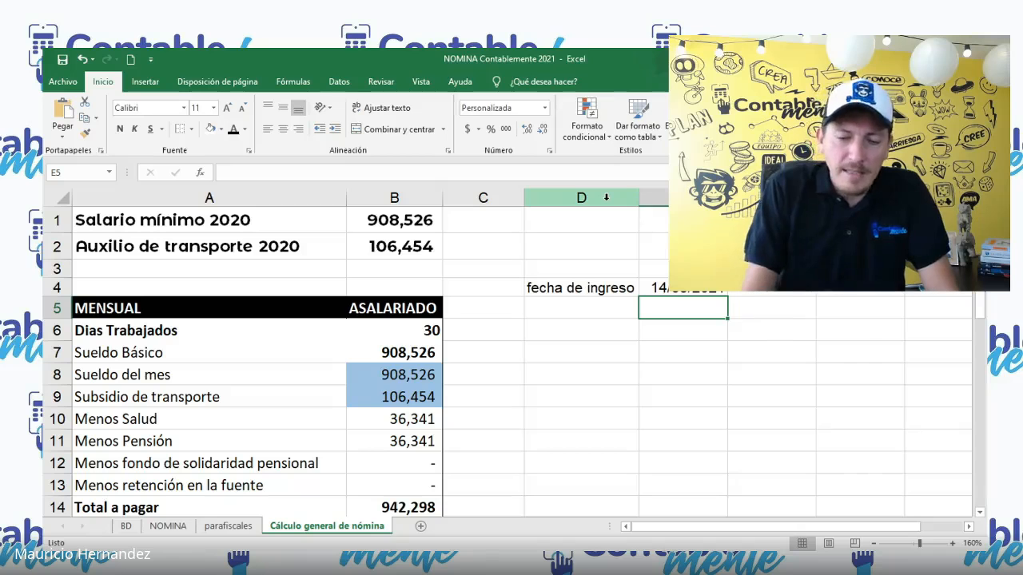
Step: Try to enter the date 5-6-21 in cell E5
text(5-6-21)
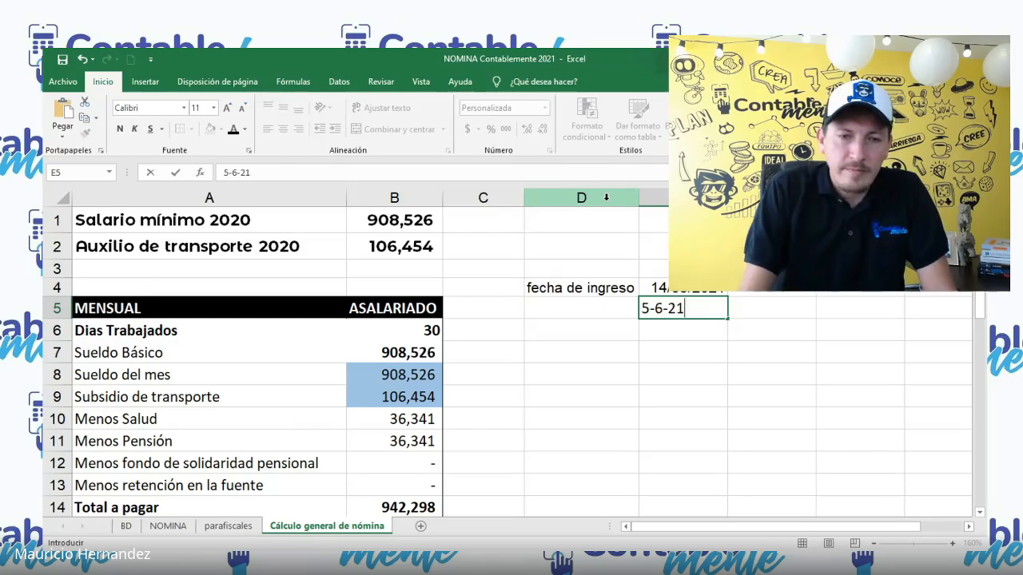
key(Return)
Step: Copy the start date from E4 into E5 to carry over its date format, and replace it with 5-6-2021
key(Up)
key(Up)
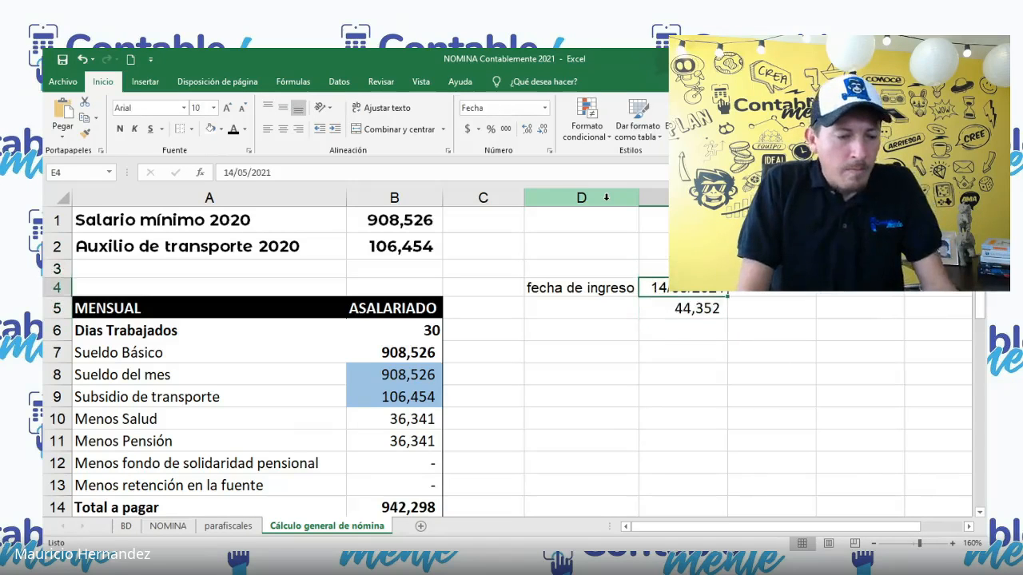
key(ctrl+c)
key(Down)
key(ctrl+v)
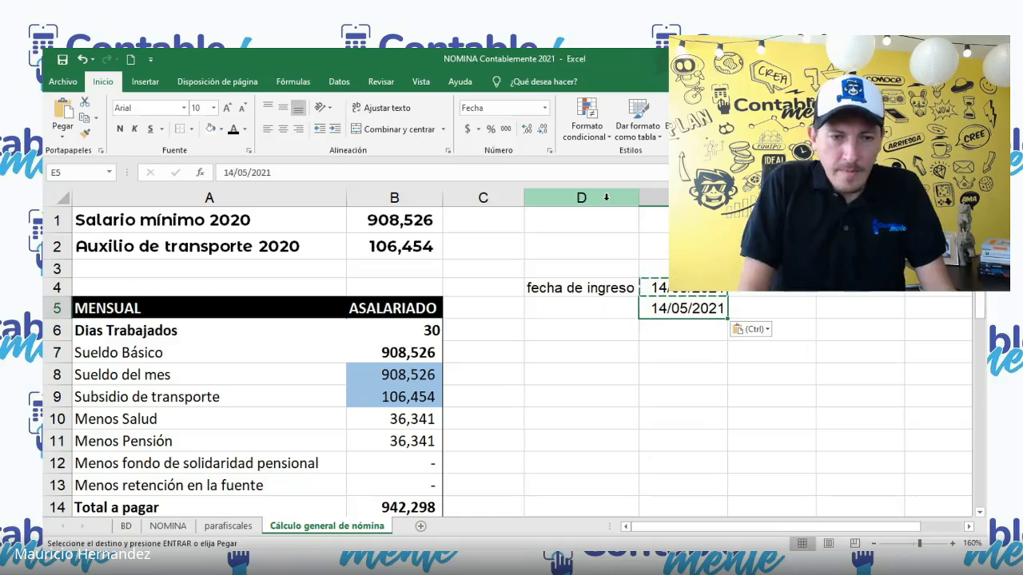
text(5-6)
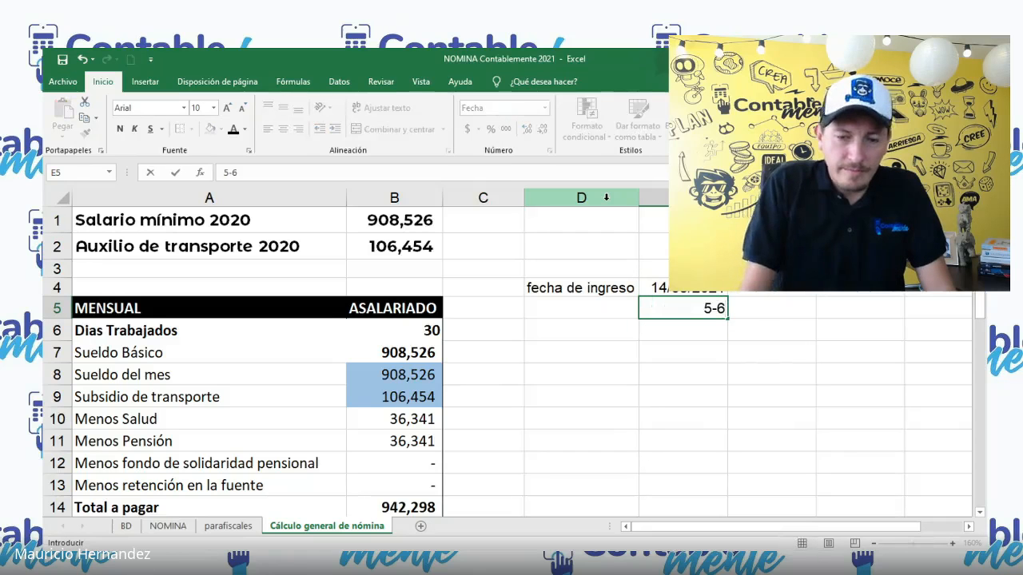
text(-2021)
key(Return)
Step: Label the 5/06/2021 date as "pago" in cell F5
key(Up)
key(Right)
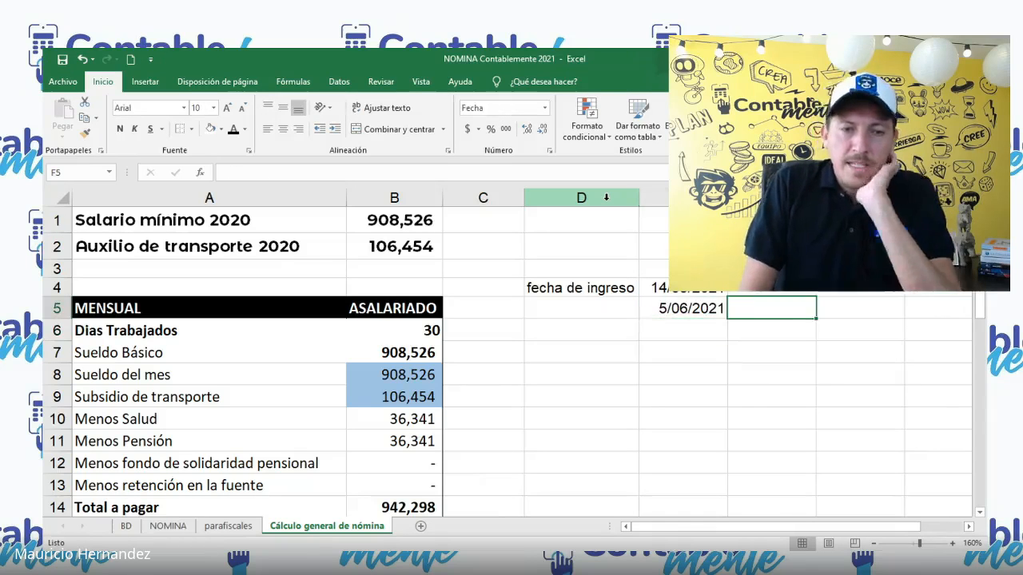
text(pago)
key(Return)
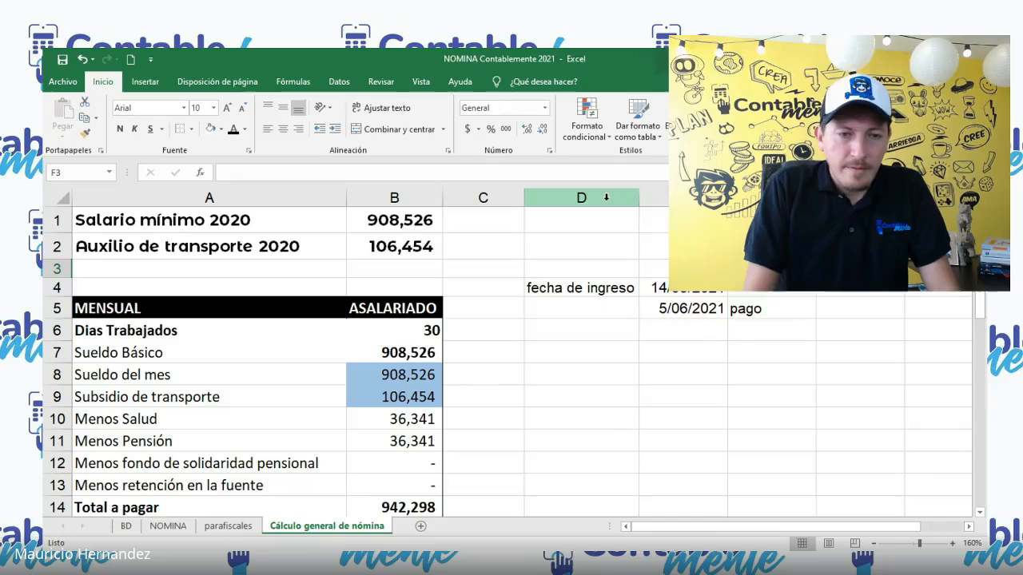
key(Up)
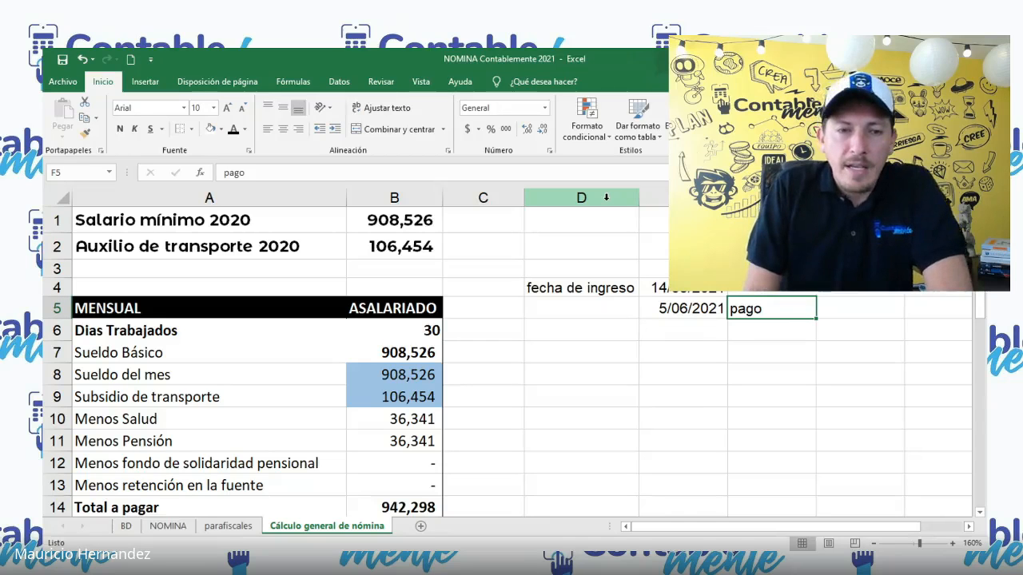
key(Left)
key(Left)
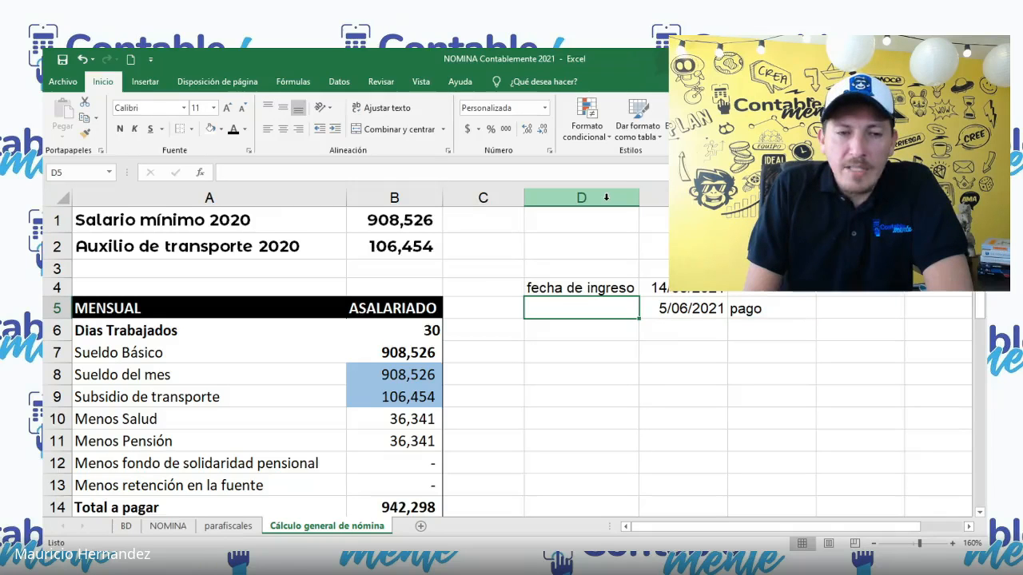
key(Up)
key(Right)
key(Left)
key(Right)
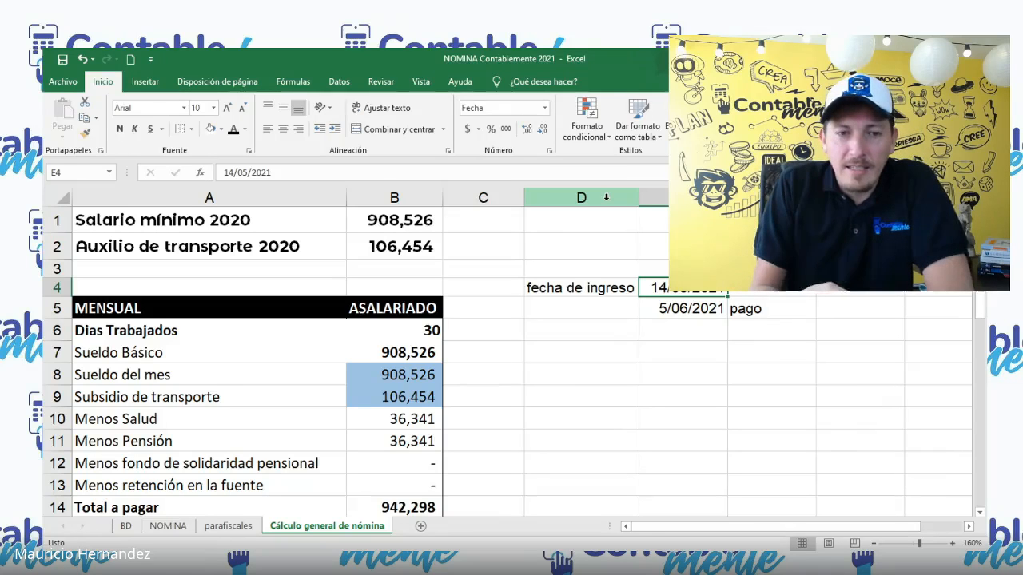
Step: Set the days worked (Dias Trabajados) in cell B6 to 17
click(426, 330)
text(17)
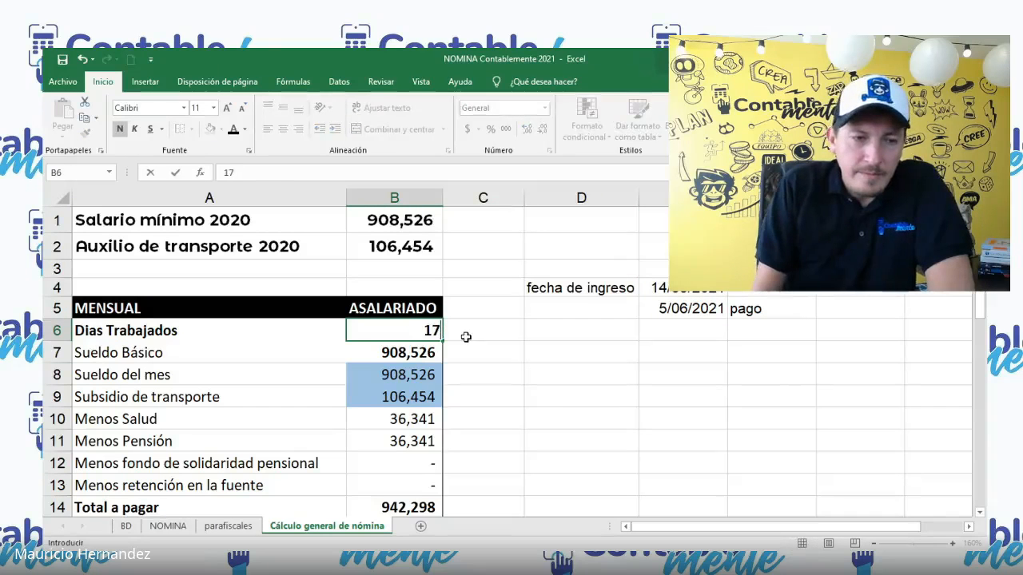
key(Return)
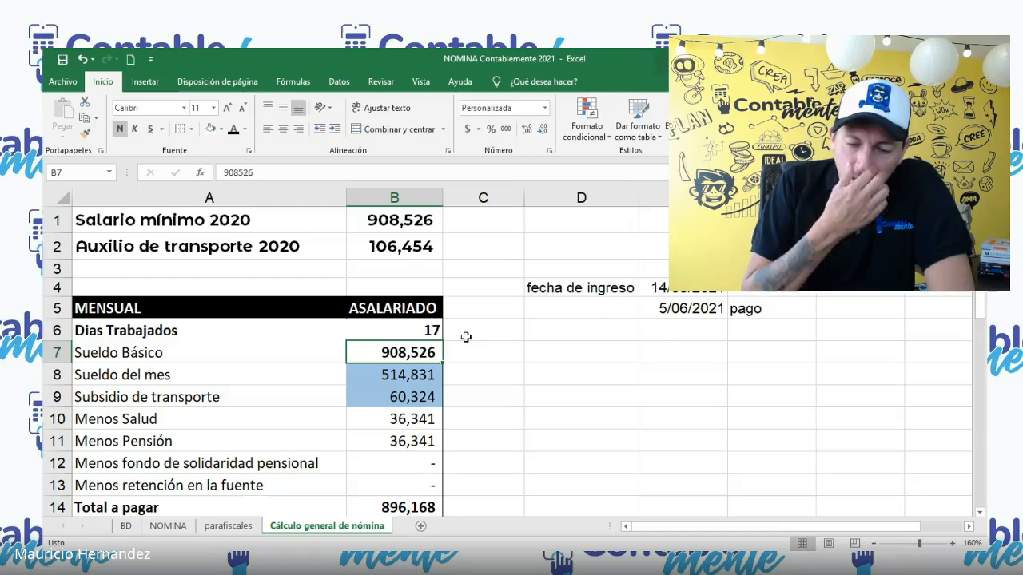
Step: Set the days worked (Dias Trabajados) in cell B6 to 16
key(Up)
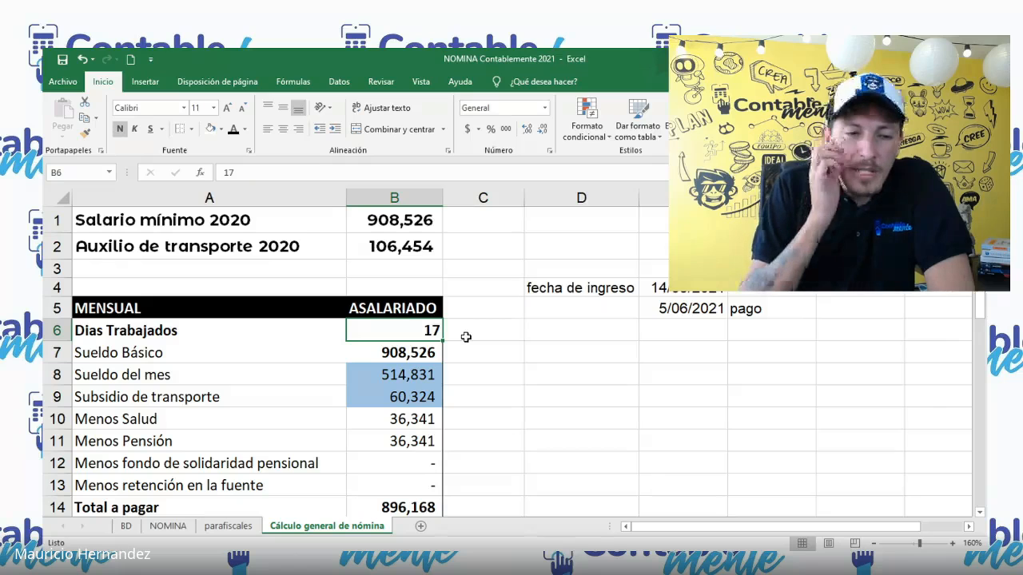
text(16)
key(Return)
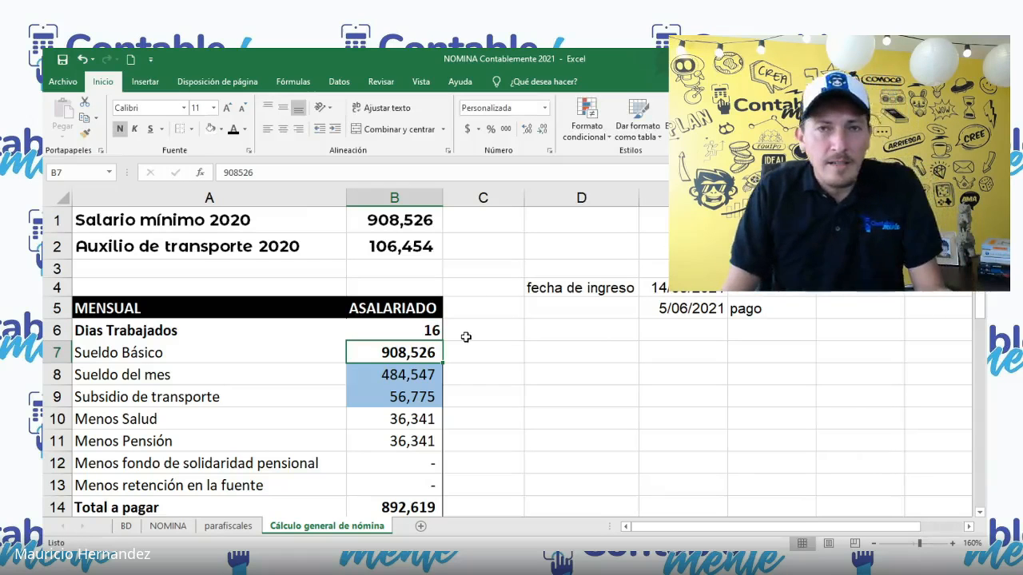
key(alt+Tab)
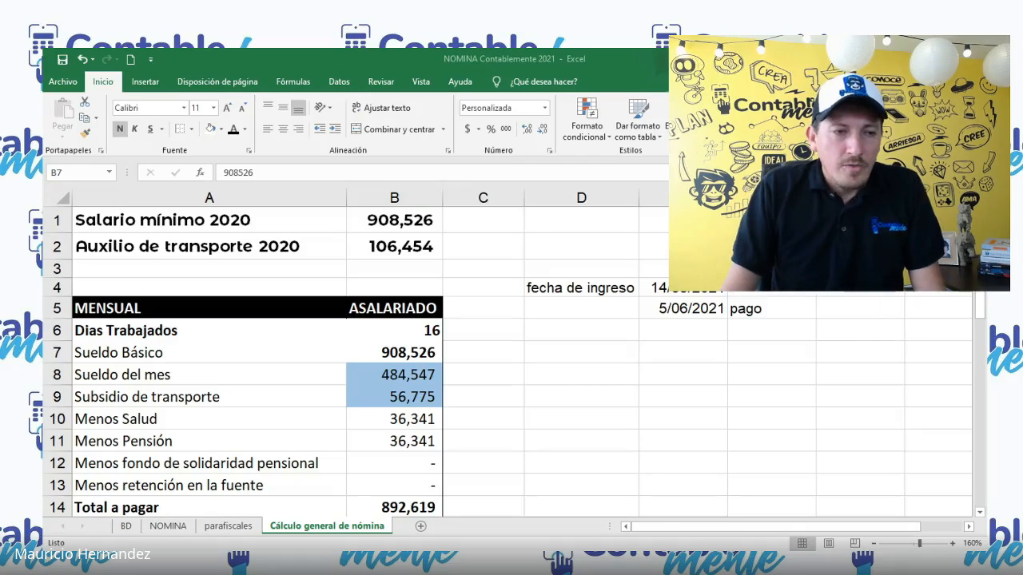
key(alt+Tab)
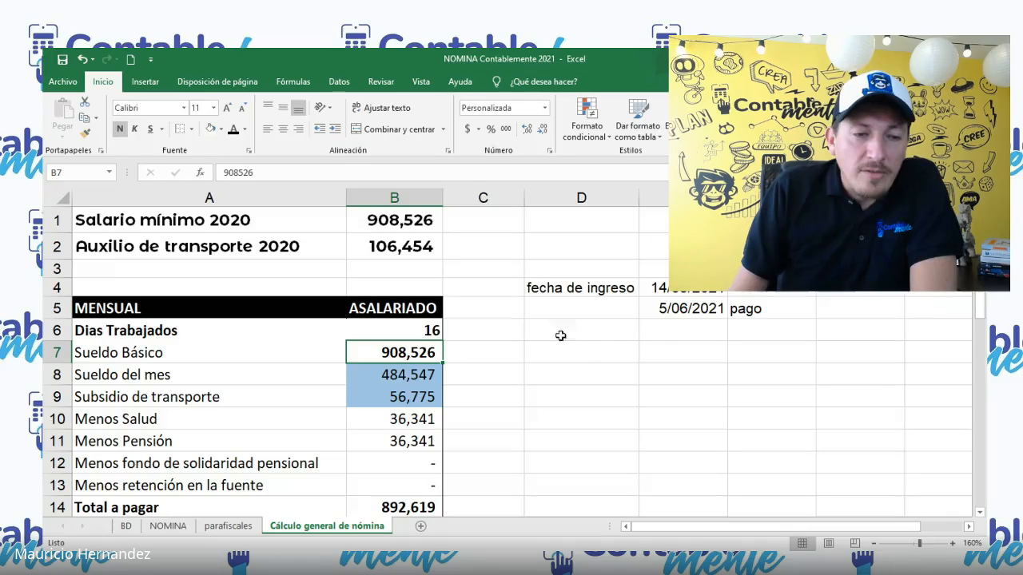
click(434, 333)
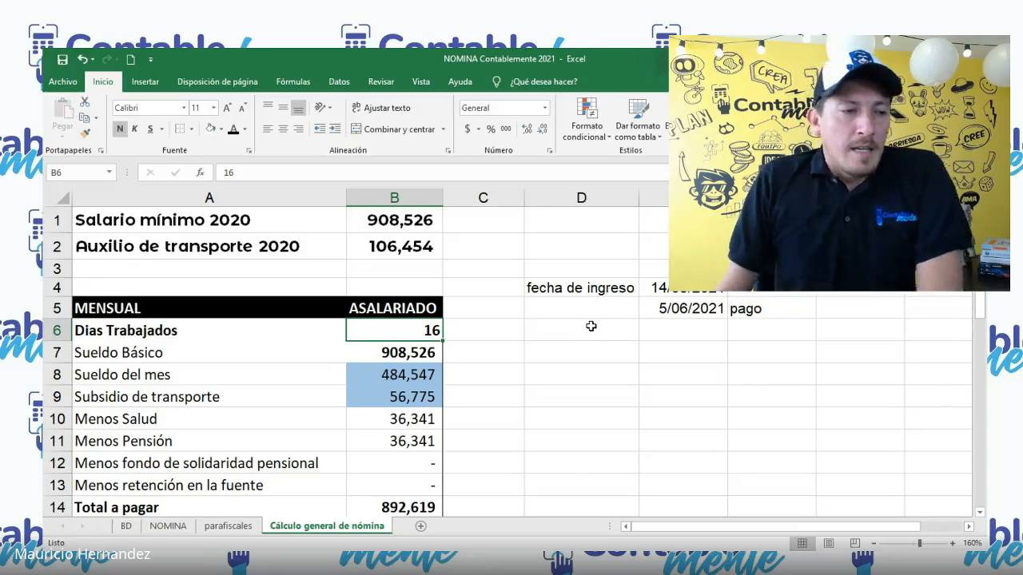
drag(194, 324, 354, 326)
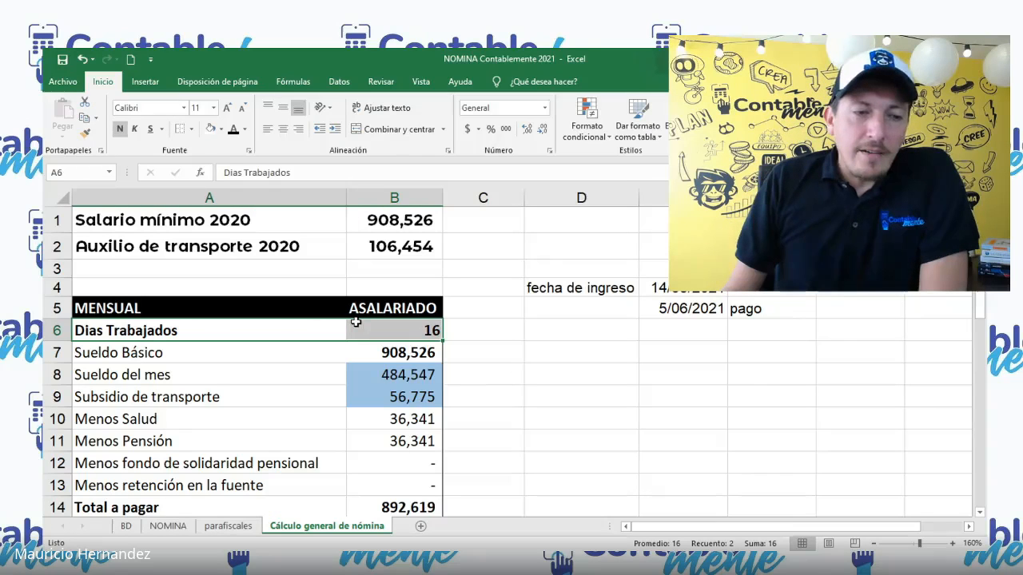
click(281, 348)
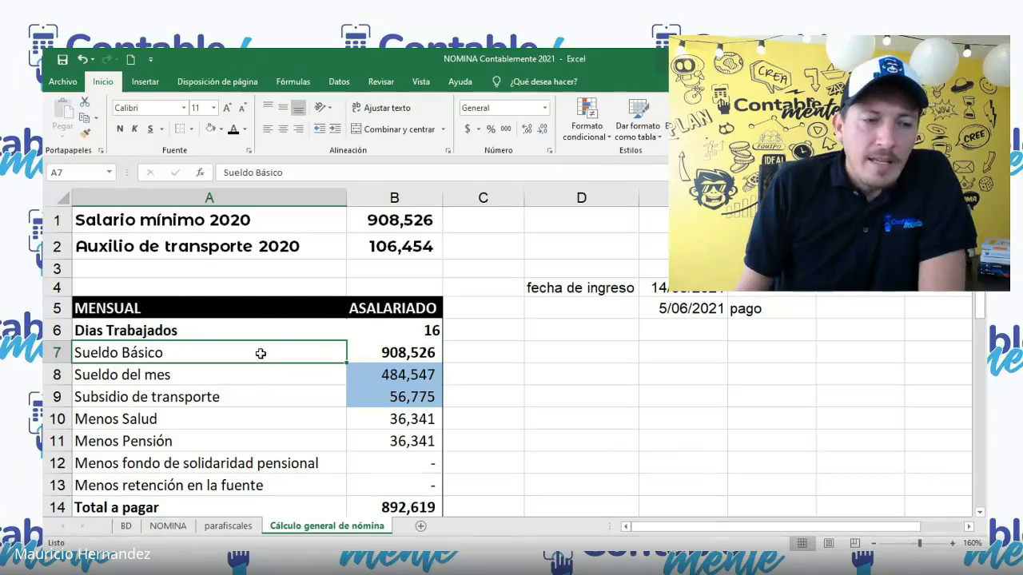
drag(261, 354, 361, 352)
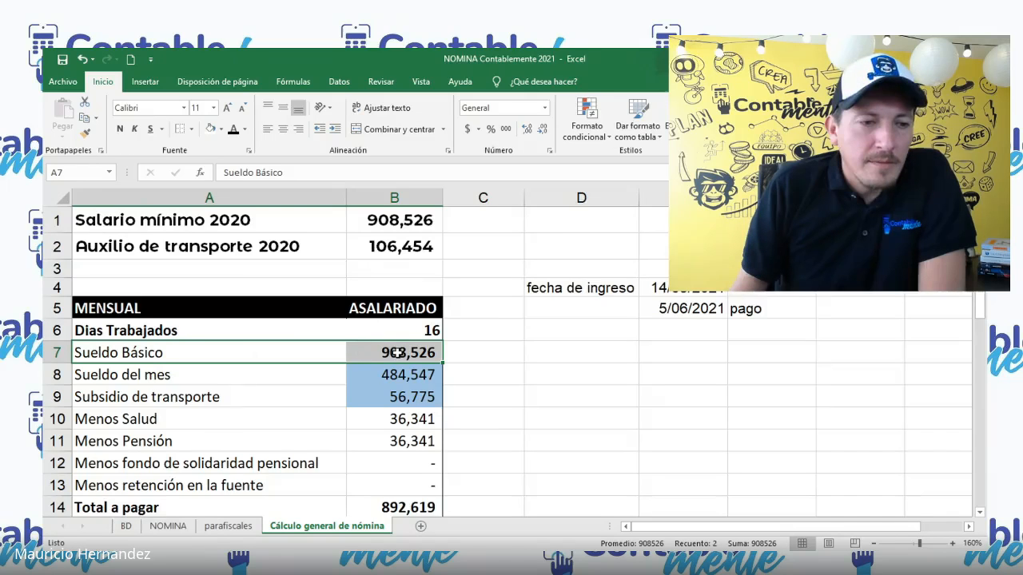
Step: Enter the label "IBC" in cell C7, beside the Sueldo Básico amount
scroll(397, 352, down, 1)
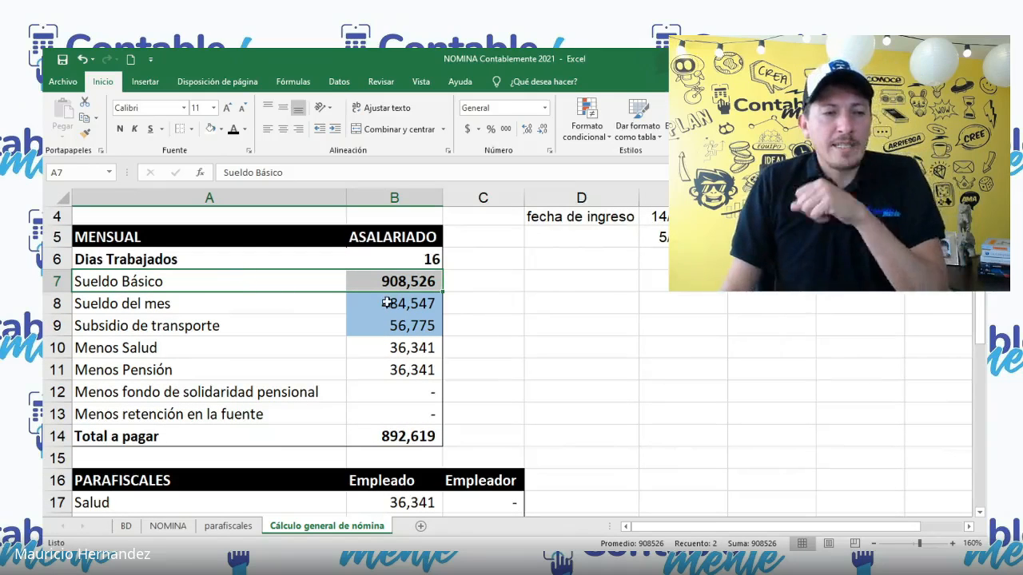
double_click(472, 281)
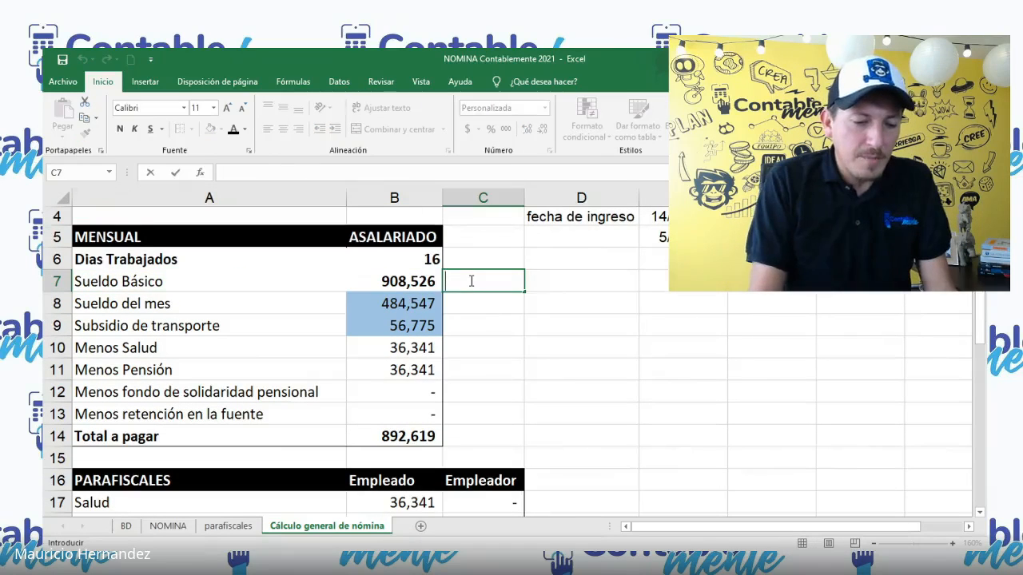
text(IBC)
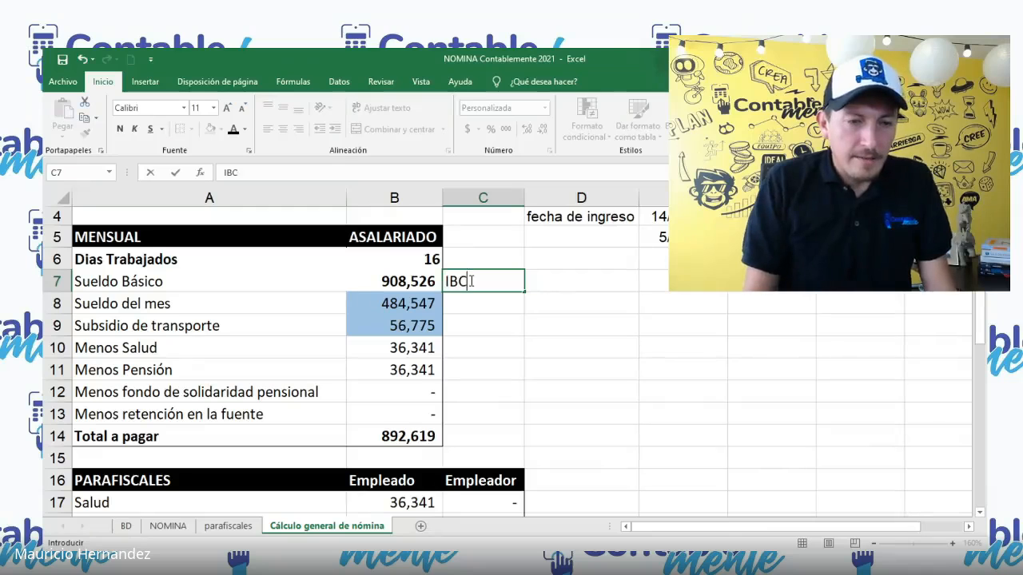
key(Tab)
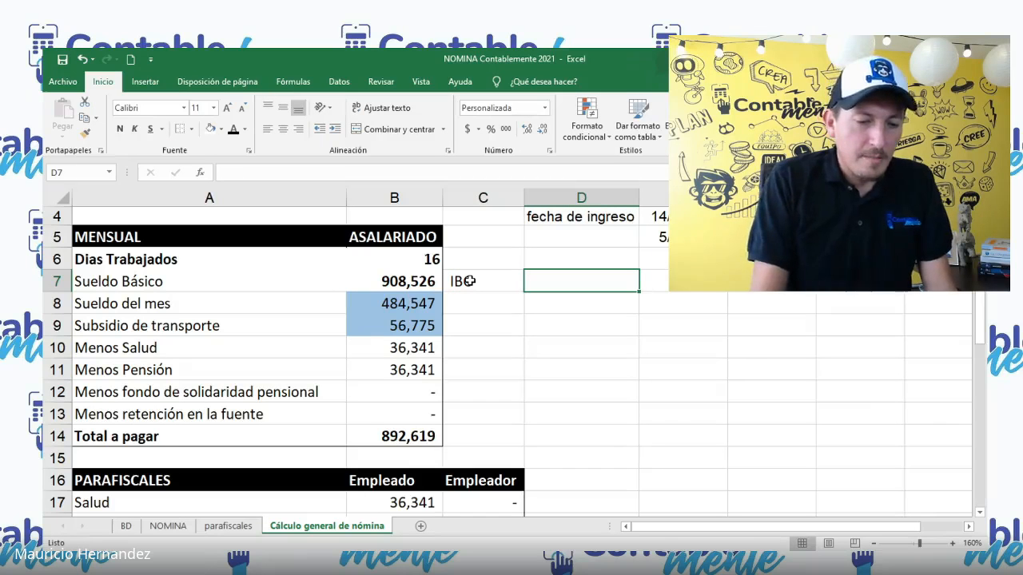
Step: Enter the note "índice básico de cotización" in cell D7, on the same row as the IBC label
text(í)
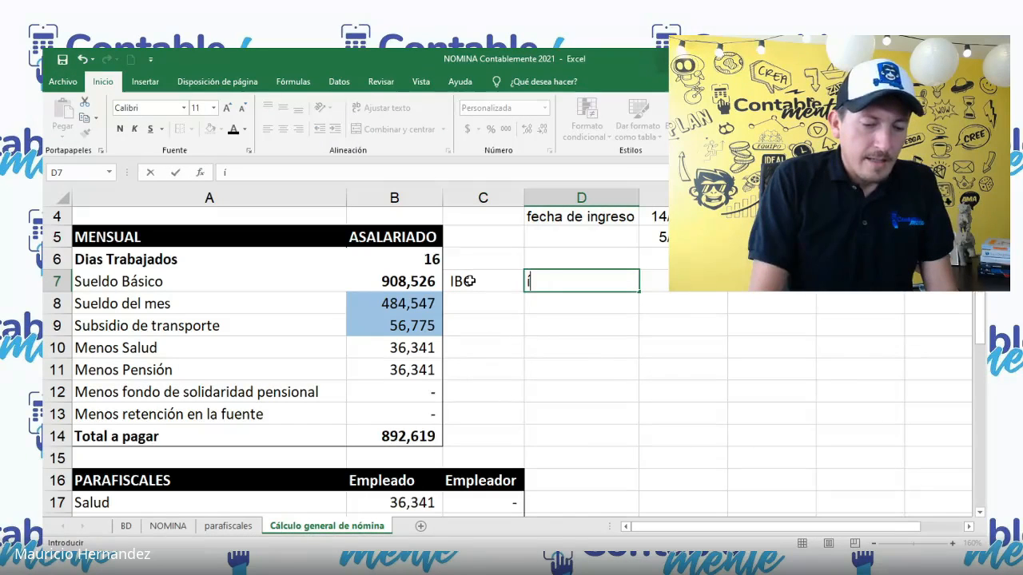
text(ndice bp)
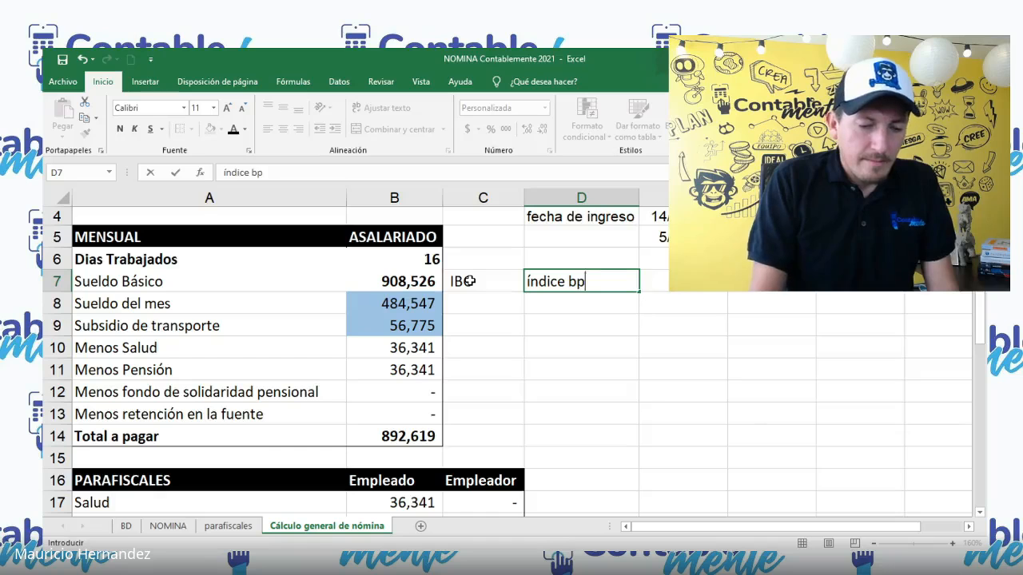
key(BackSpace)
text(ásico )
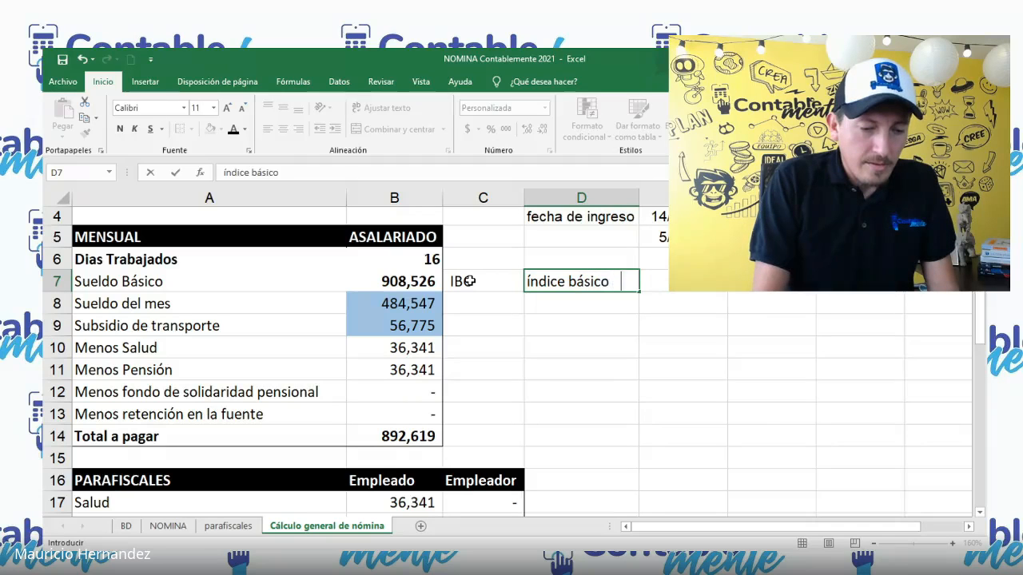
text(de coptizaci)
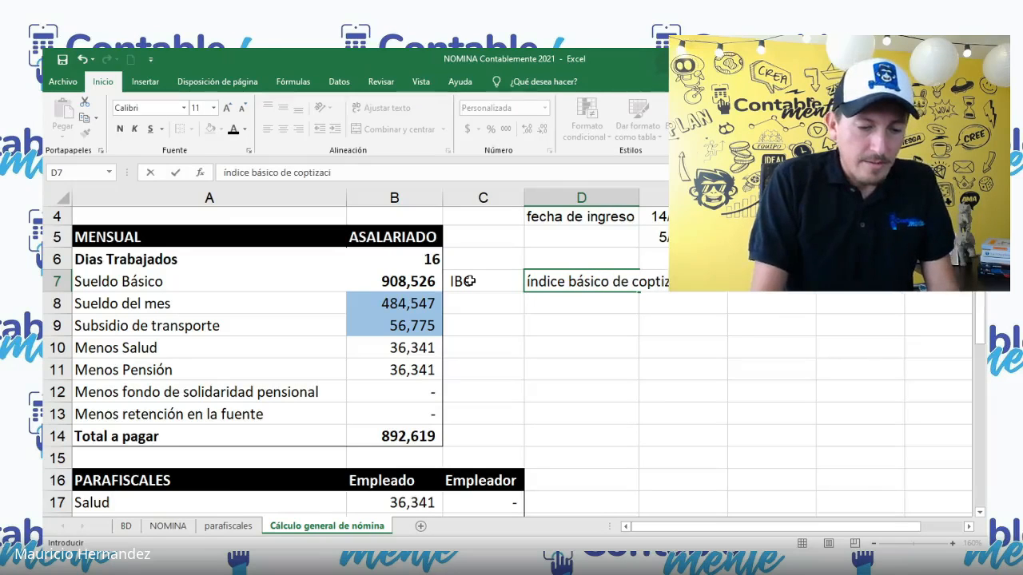
text(ón)
key(Left)
key(Left)
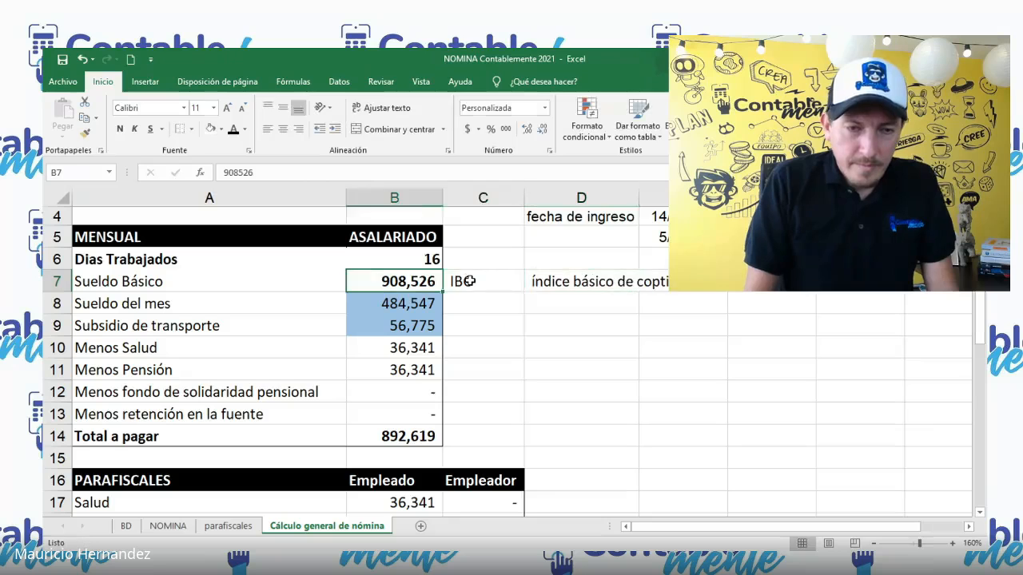
key(Right)
key(Right)
key(F2)
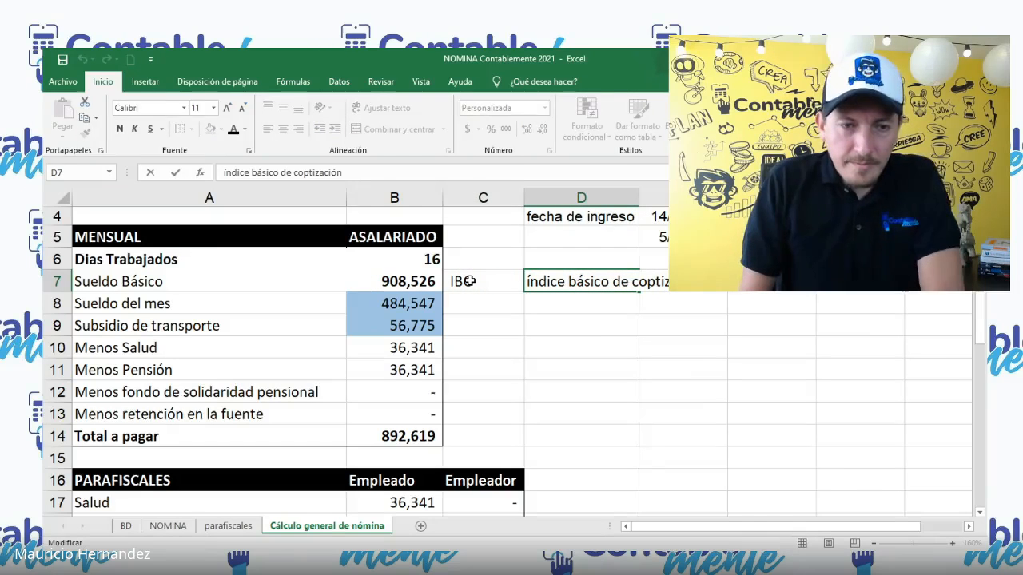
key(Delete)
key(Return)
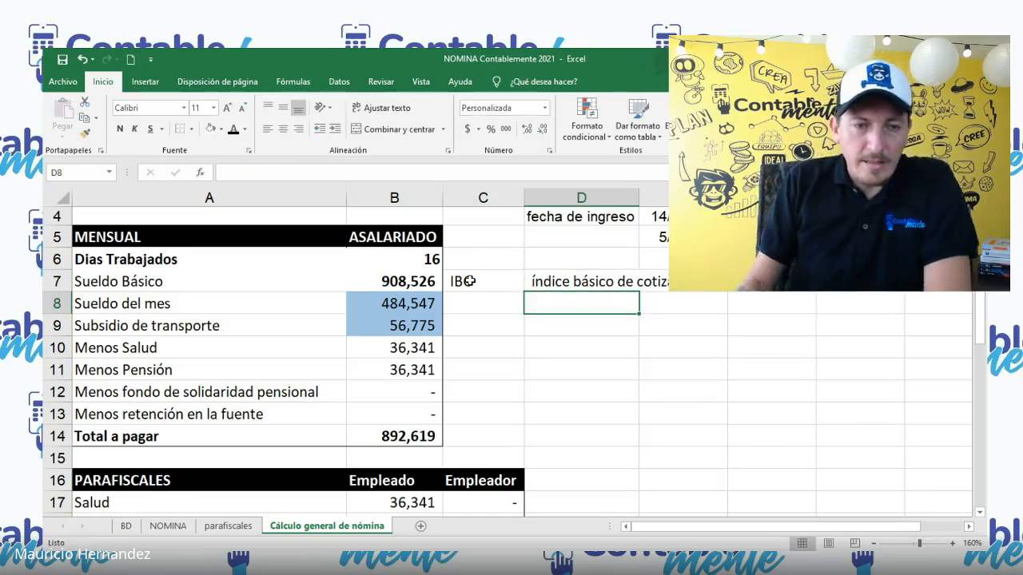
Step: Examine how Sueldo del mes and Subsidio de transporte are calculated from the base amounts and the days worked
drag(412, 308, 414, 321)
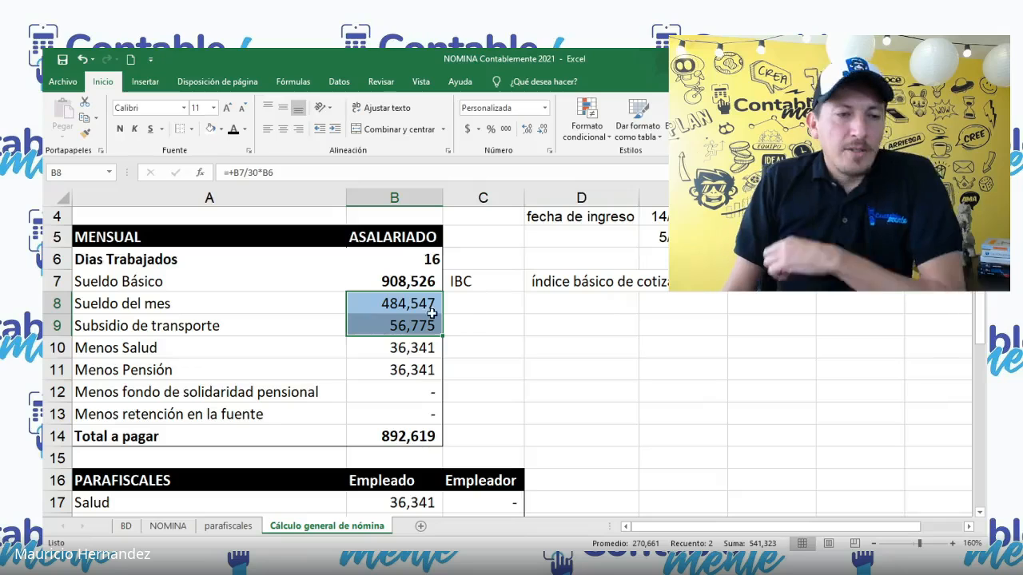
click(413, 302)
key(Up)
key(Up)
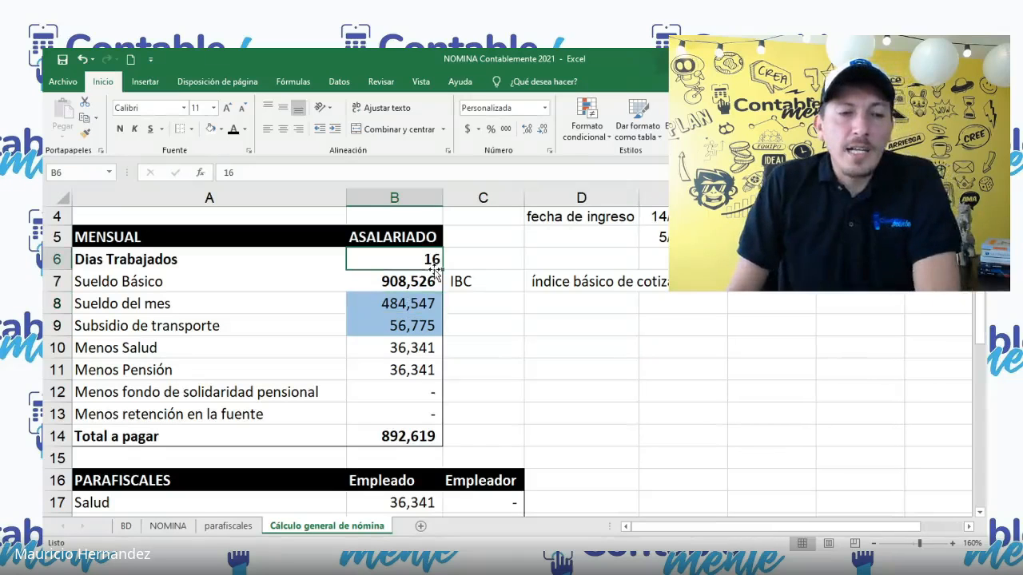
key(Return)
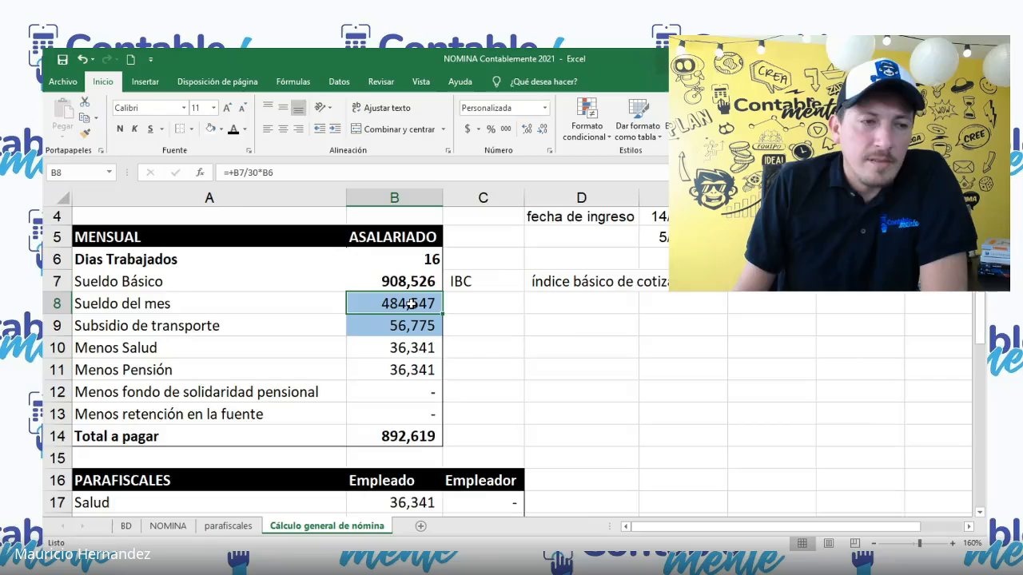
scroll(410, 303, up, 1)
click(403, 353)
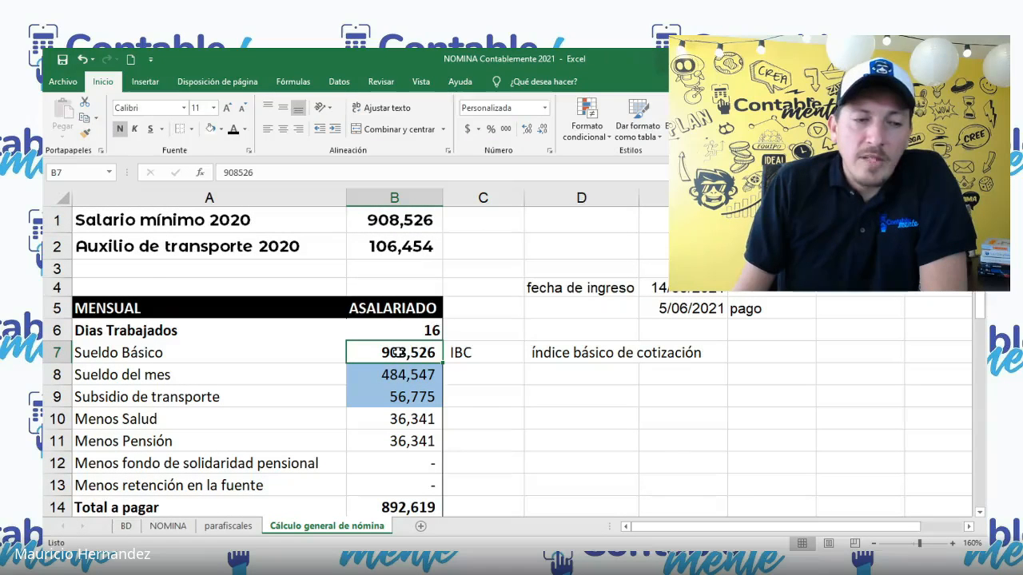
click(430, 330)
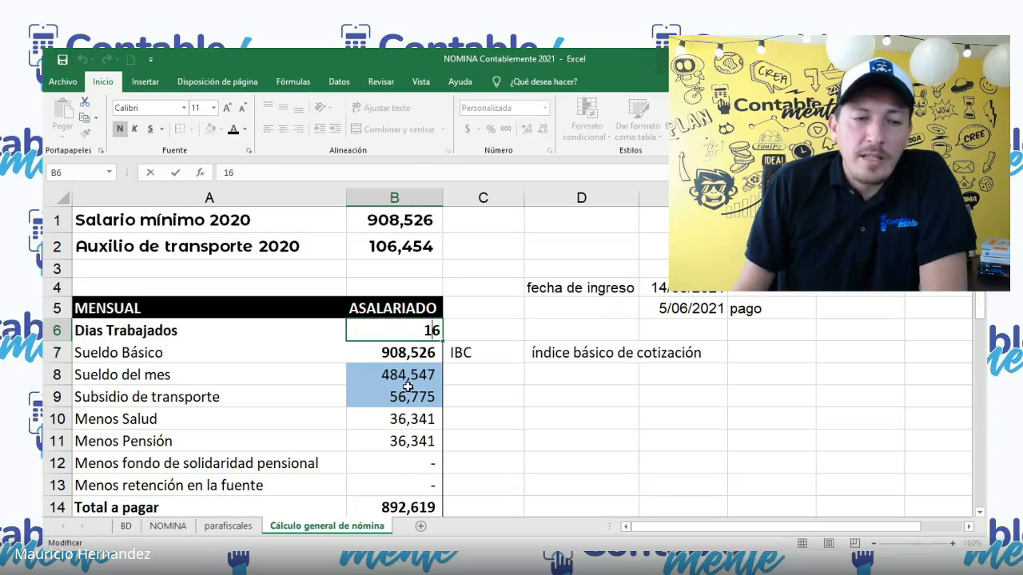
click(409, 380)
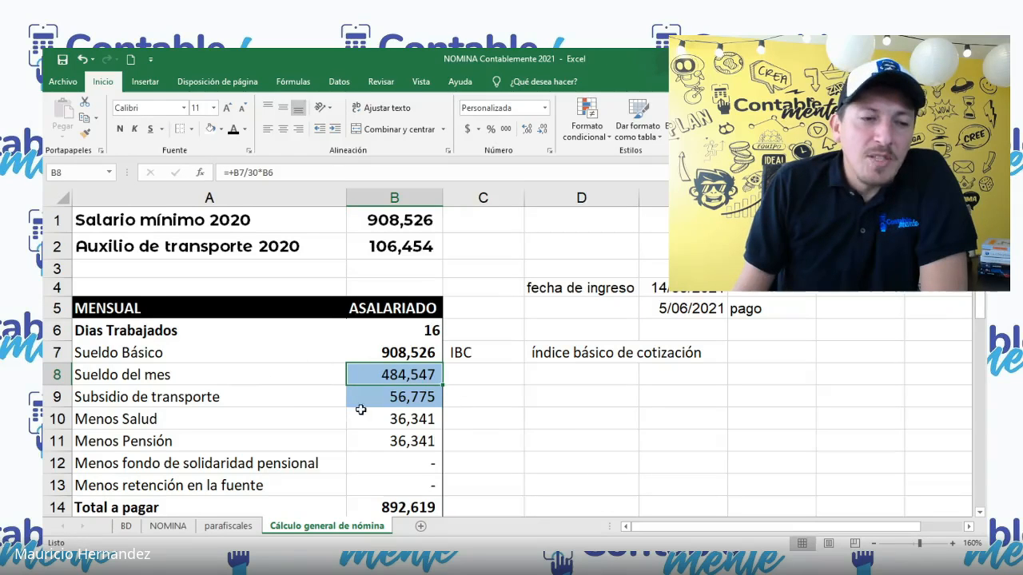
click(388, 396)
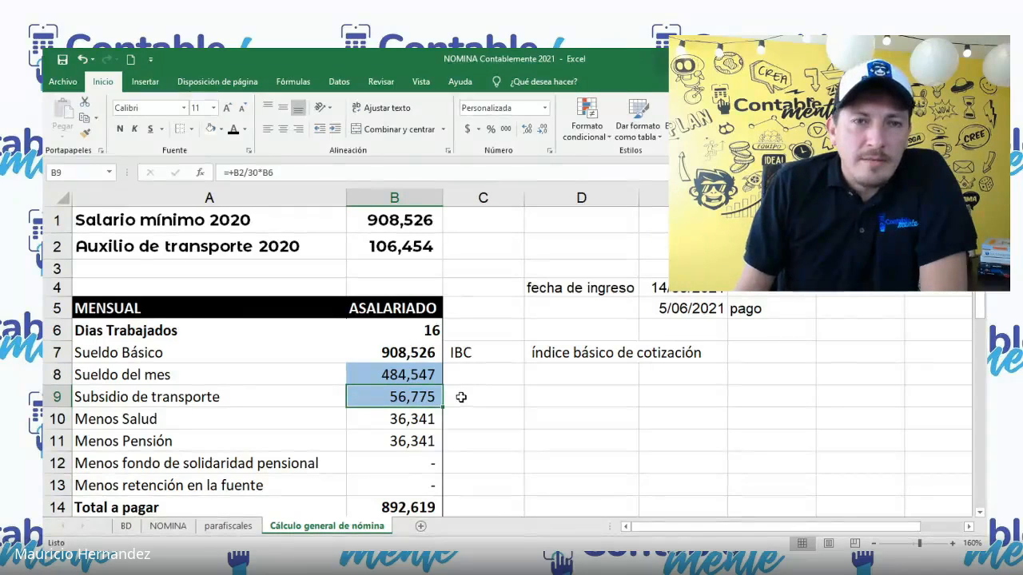
drag(318, 374, 367, 390)
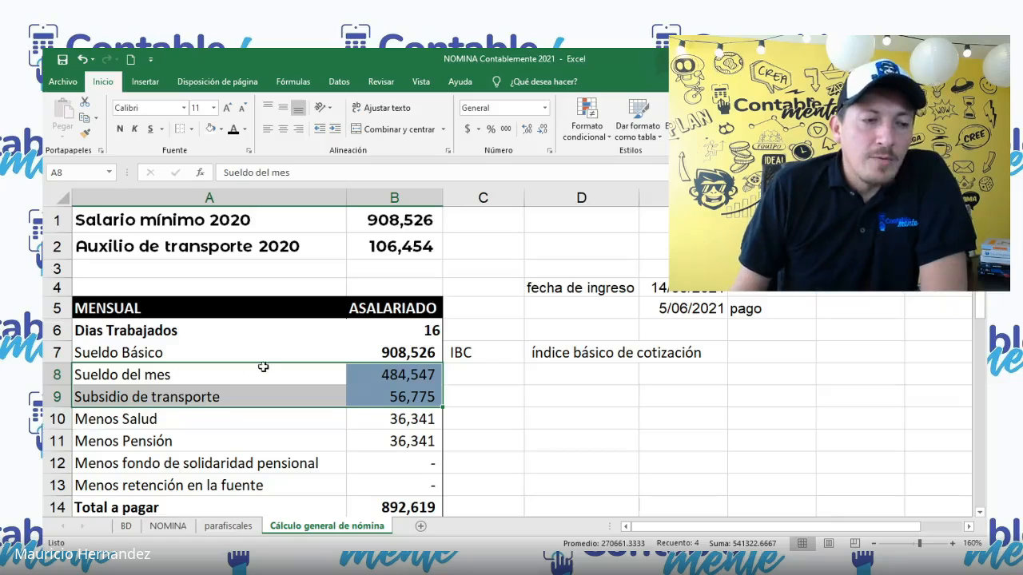
click(400, 396)
drag(318, 395, 354, 395)
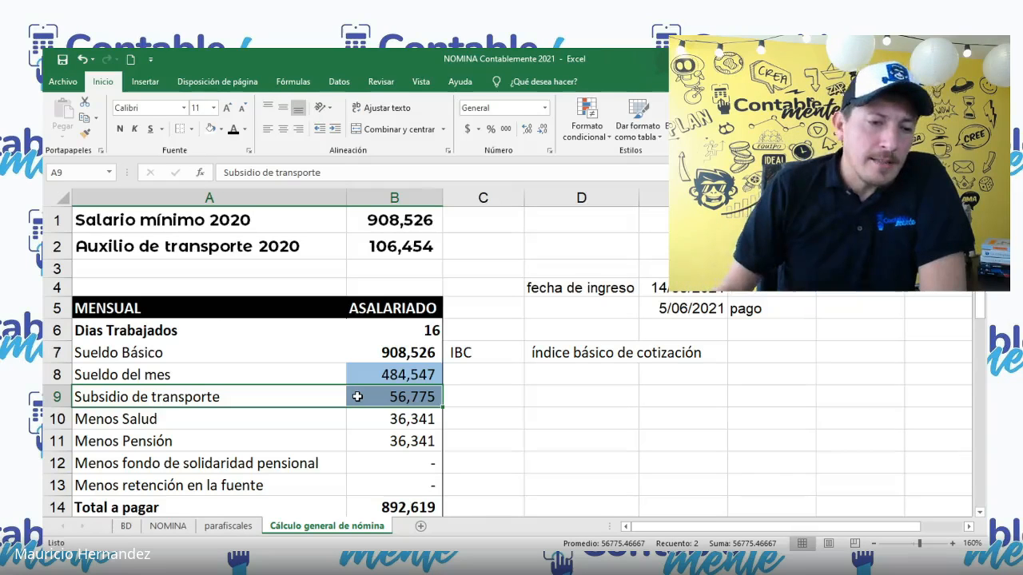
Step: Review the formulas behind the Menos Salud and Menos Pensión deductions in cells B10 and B11
scroll(357, 397, down, 1)
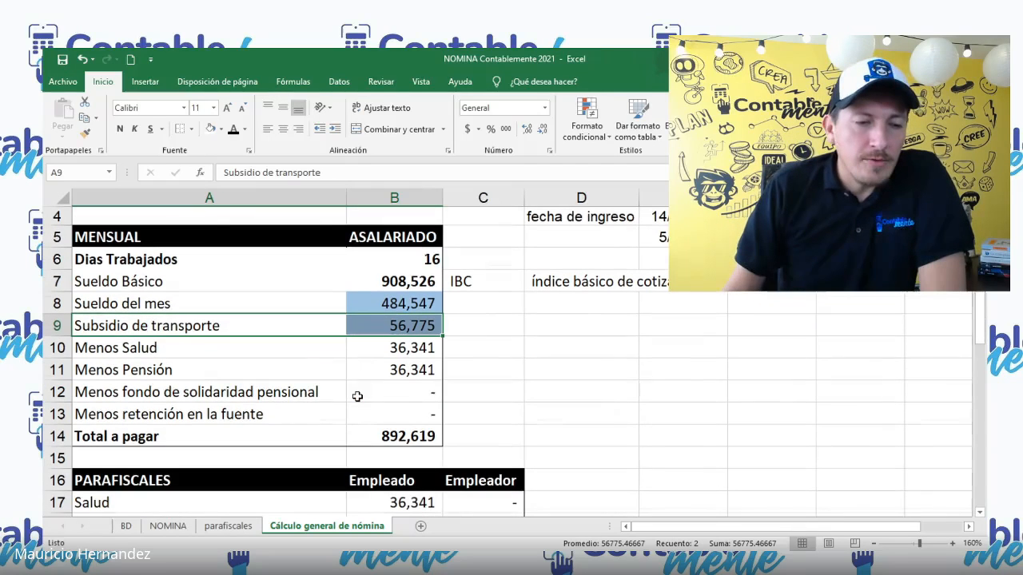
click(372, 355)
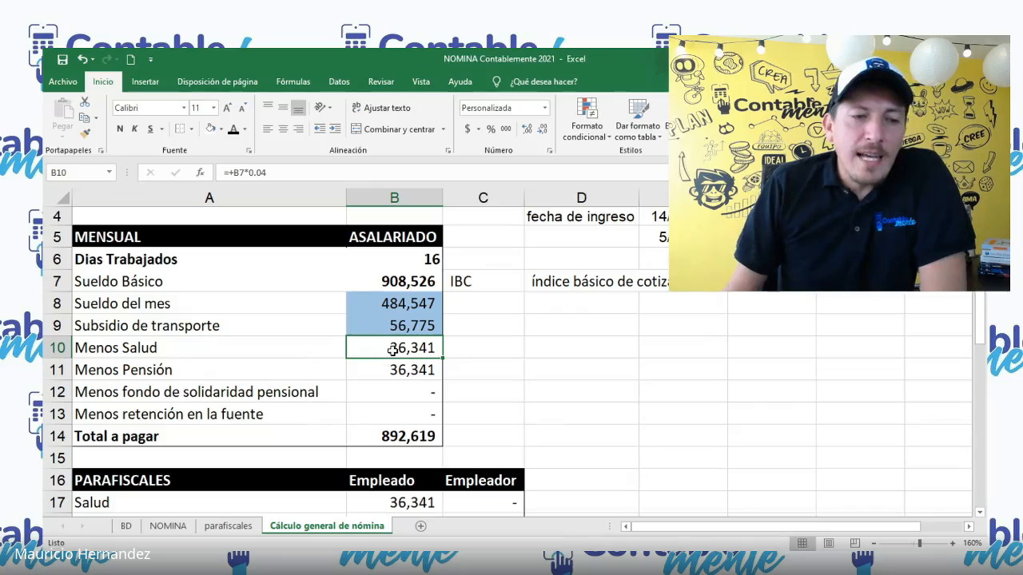
click(392, 367)
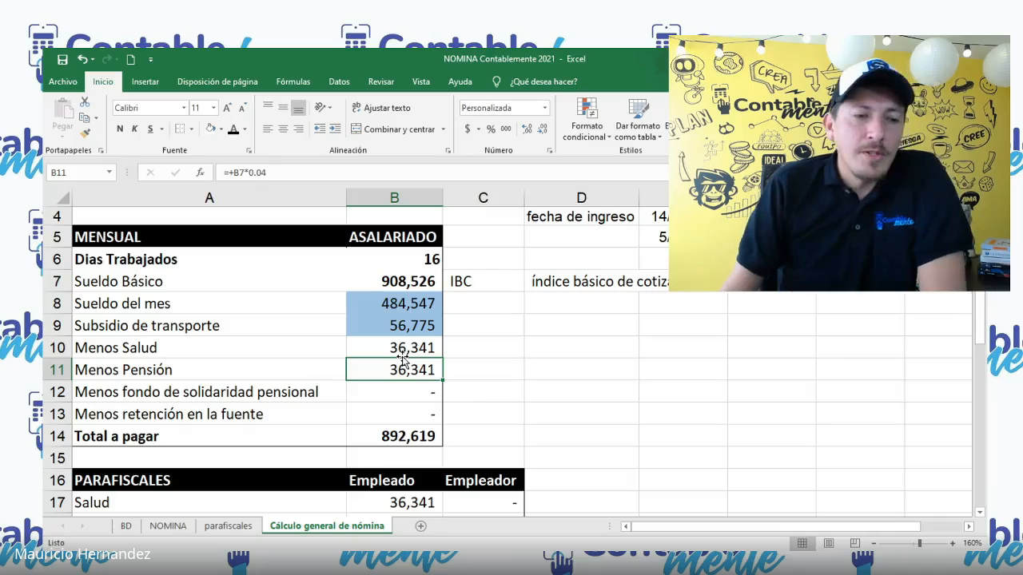
click(404, 352)
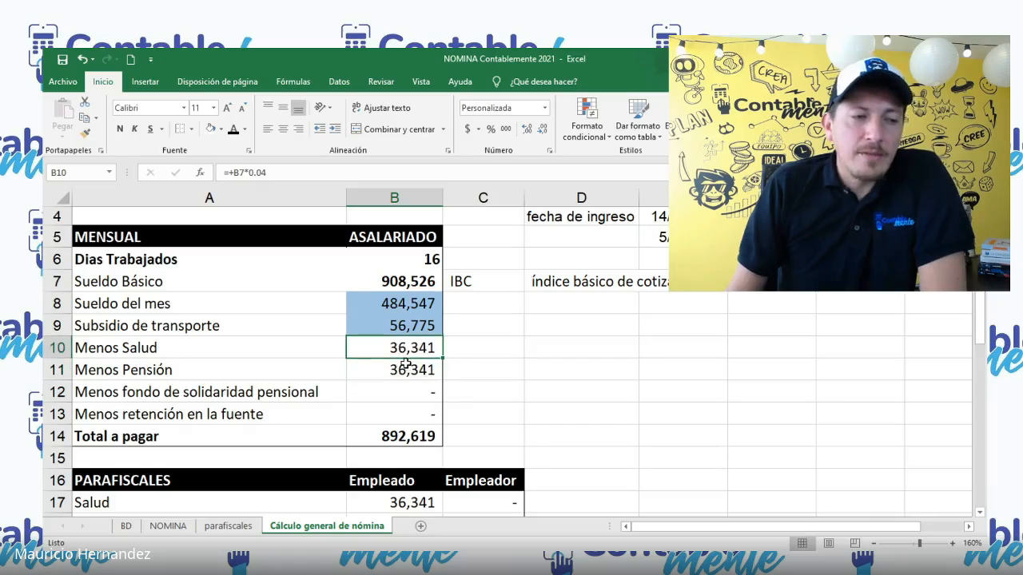
click(414, 368)
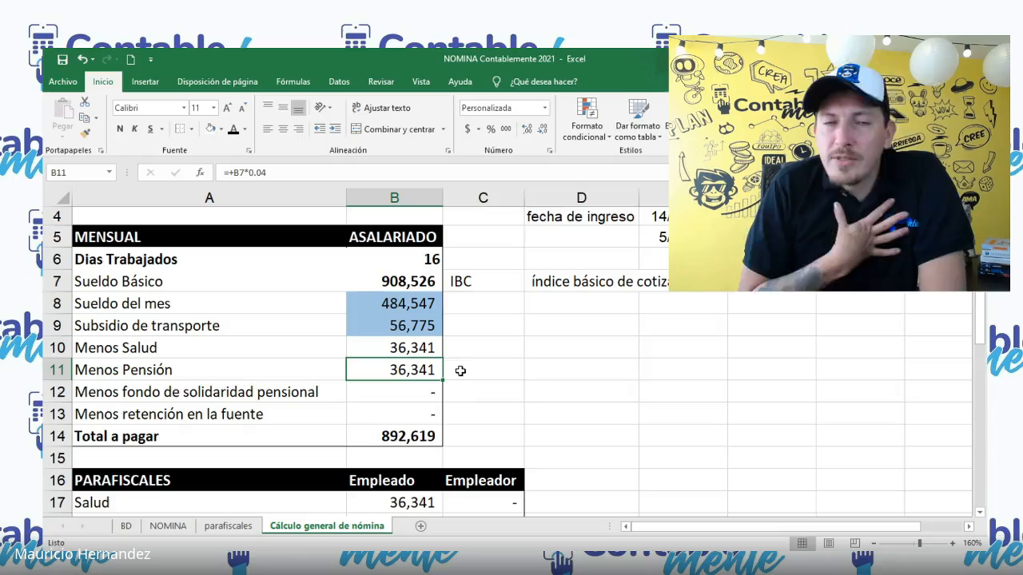
scroll(440, 436, down, 1)
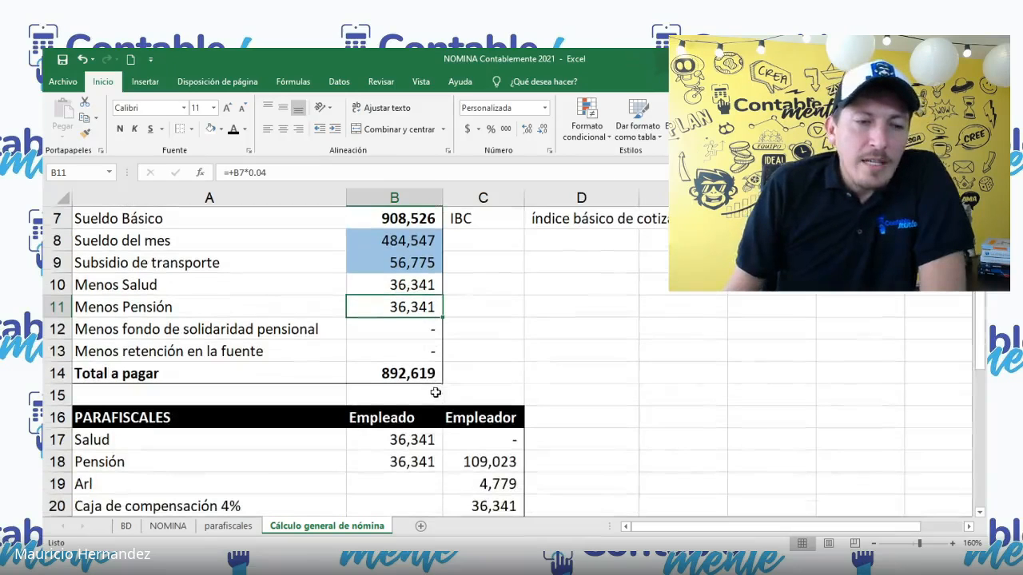
scroll(440, 450, up, 1)
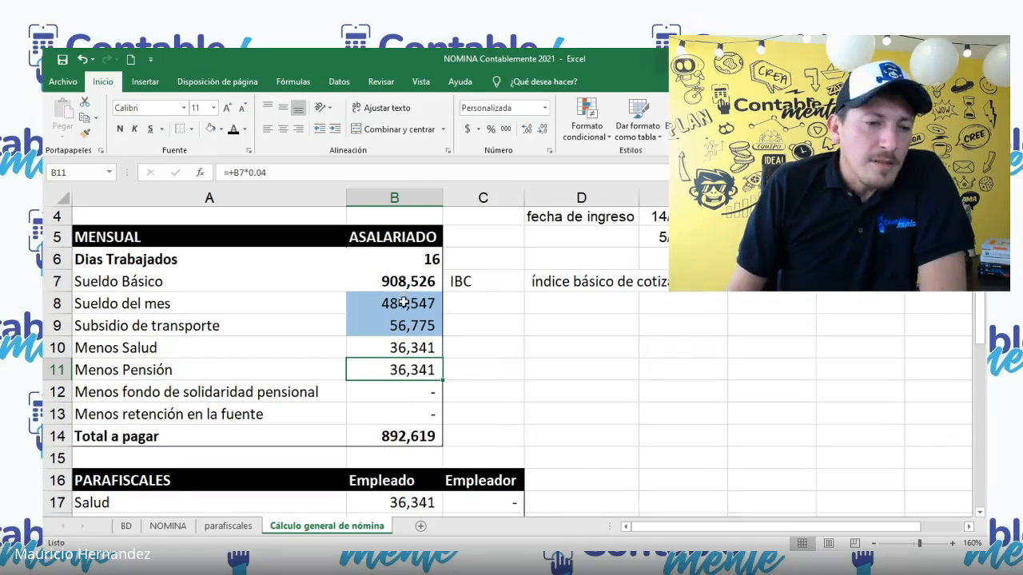
Step: Replace the Total a pagar formula in cell B14 with +B8+B9-B10-B11, based on Sueldo del mes instead of Sueldo Básico
drag(403, 303, 406, 325)
click(427, 438)
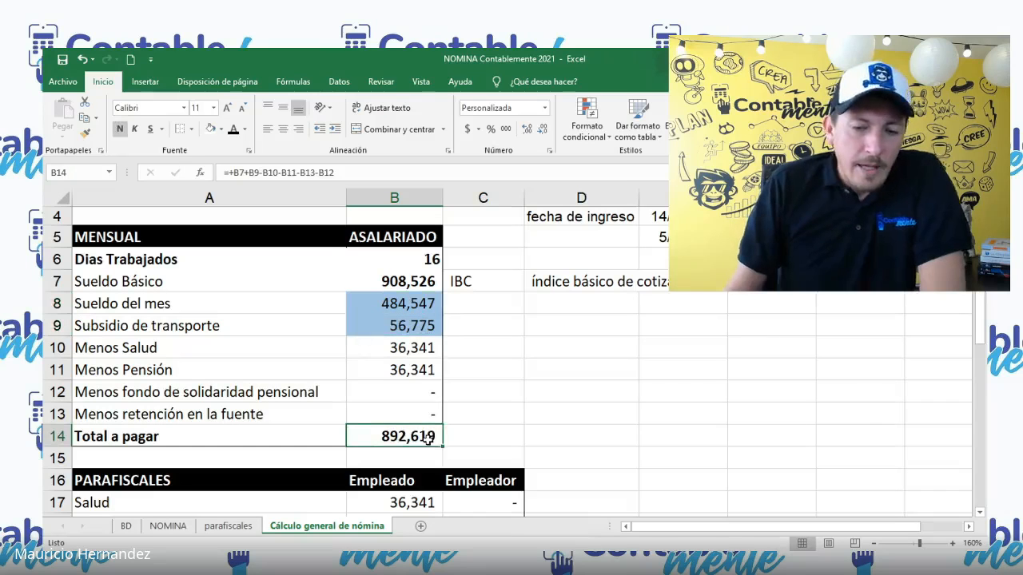
text(+)
click(413, 302)
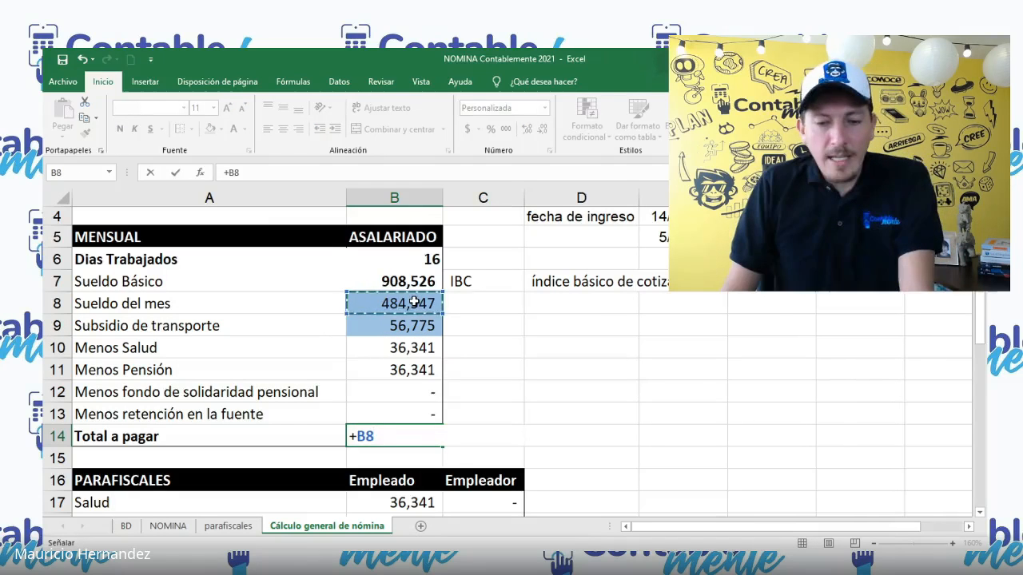
text(+)
click(409, 326)
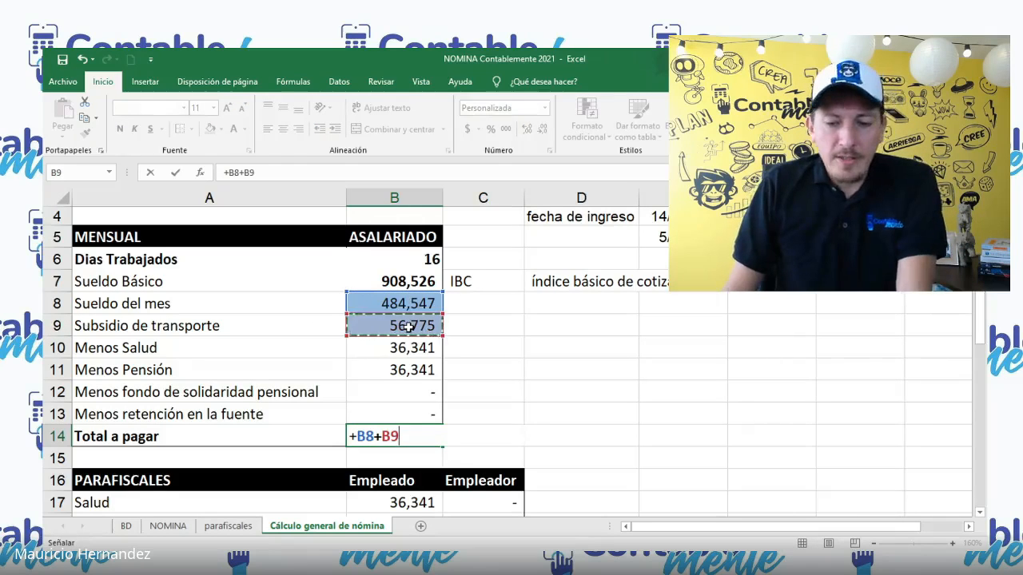
text(-)
click(407, 348)
text(-)
click(408, 370)
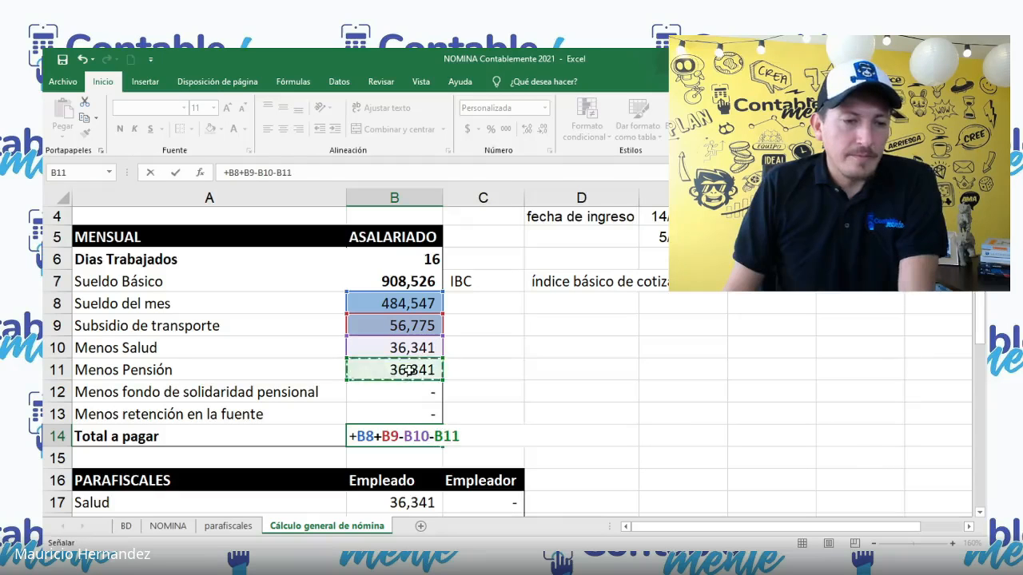
key(Return)
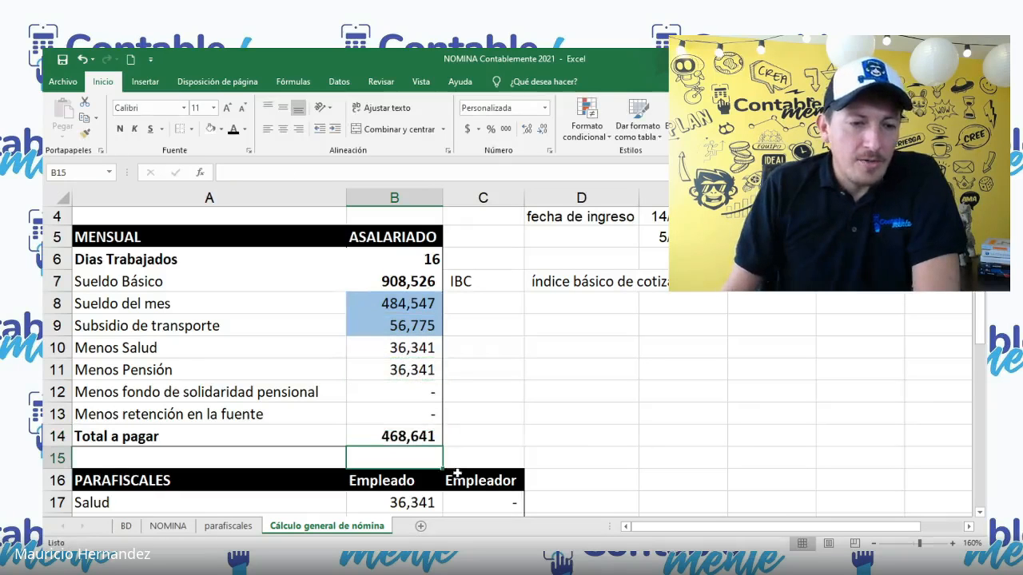
click(487, 436)
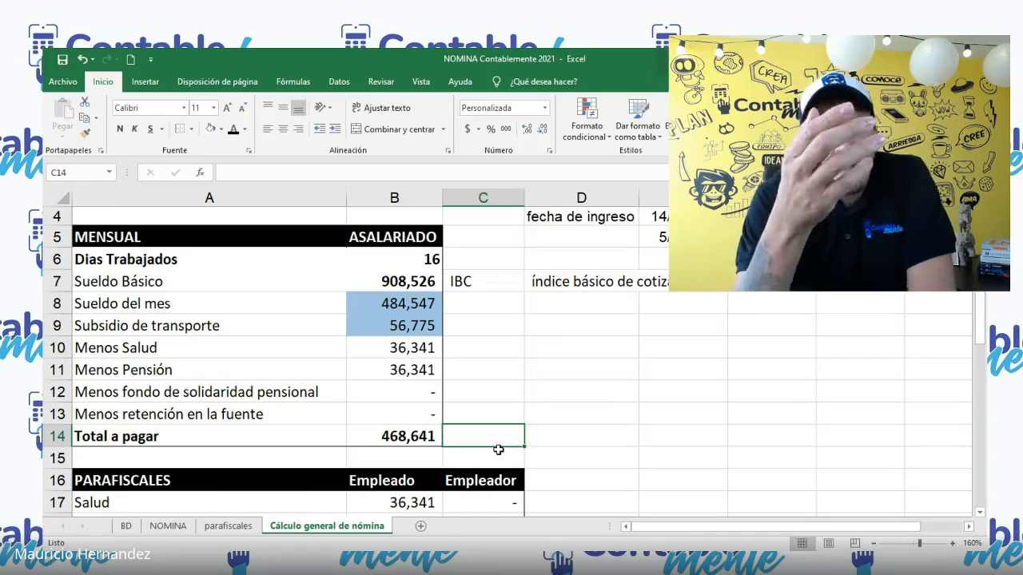
click(428, 434)
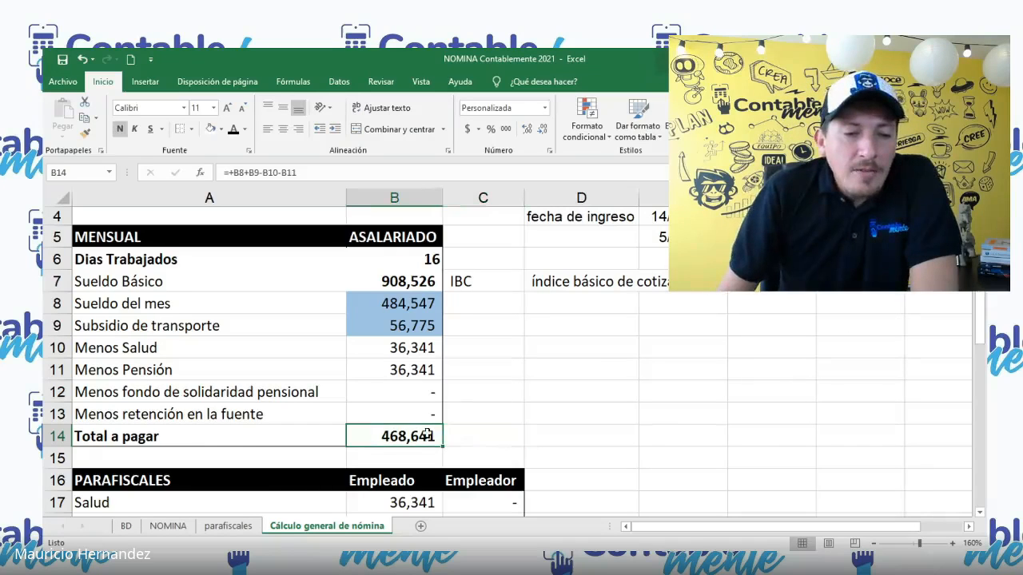
Step: Set the Sueldo Básico in cell B7 to 1800000
click(408, 281)
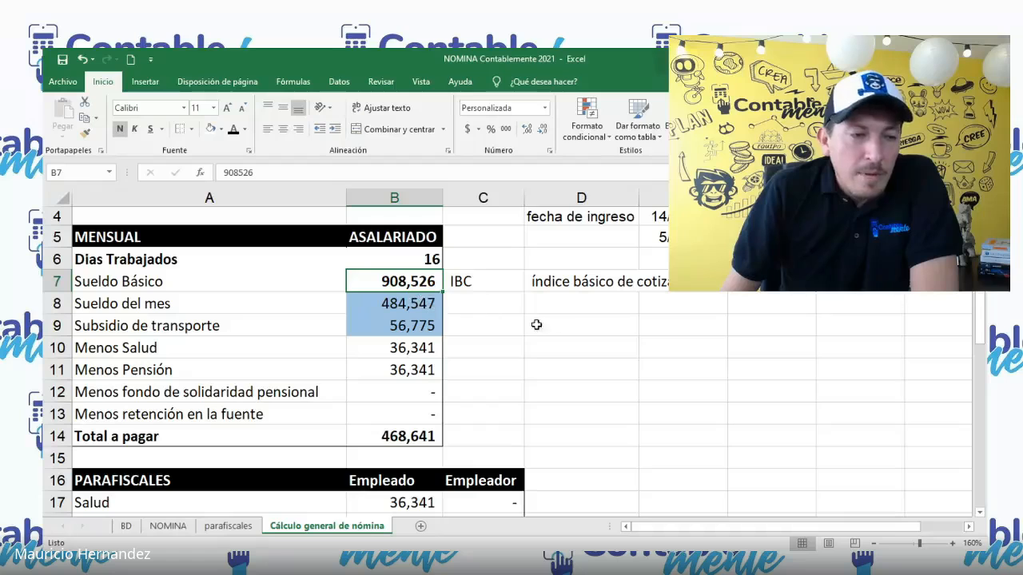
text(1)
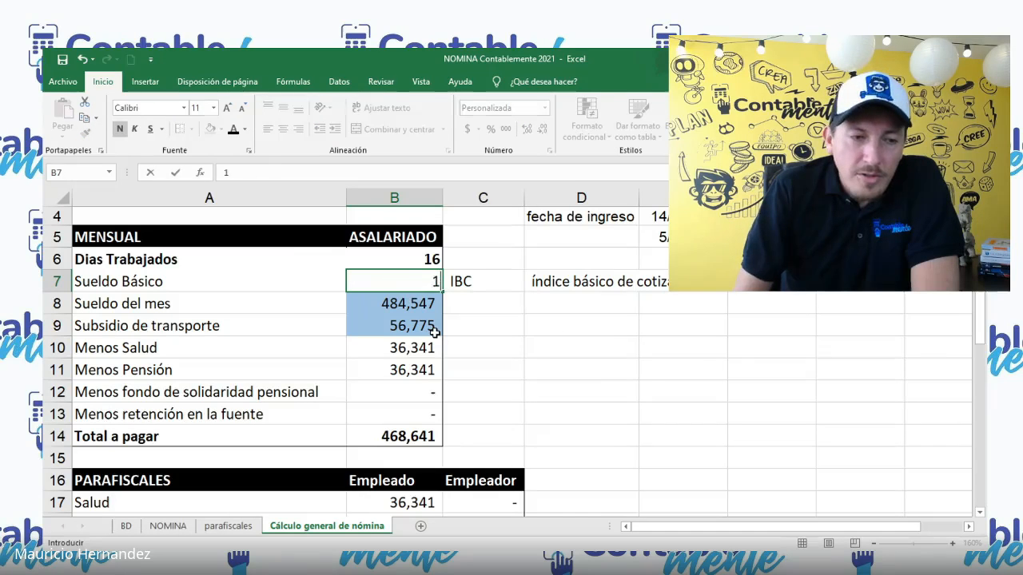
text(800000)
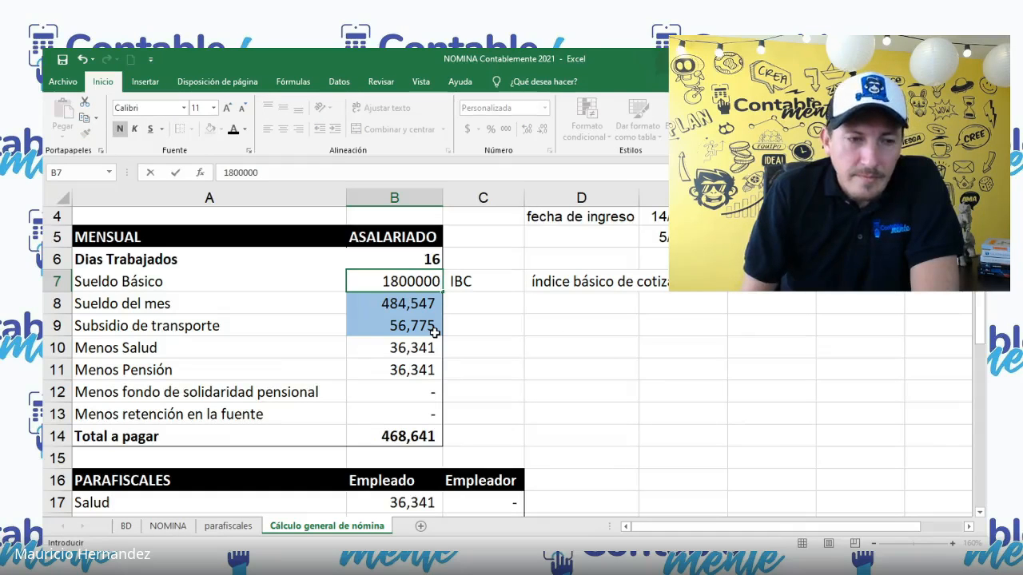
key(Return)
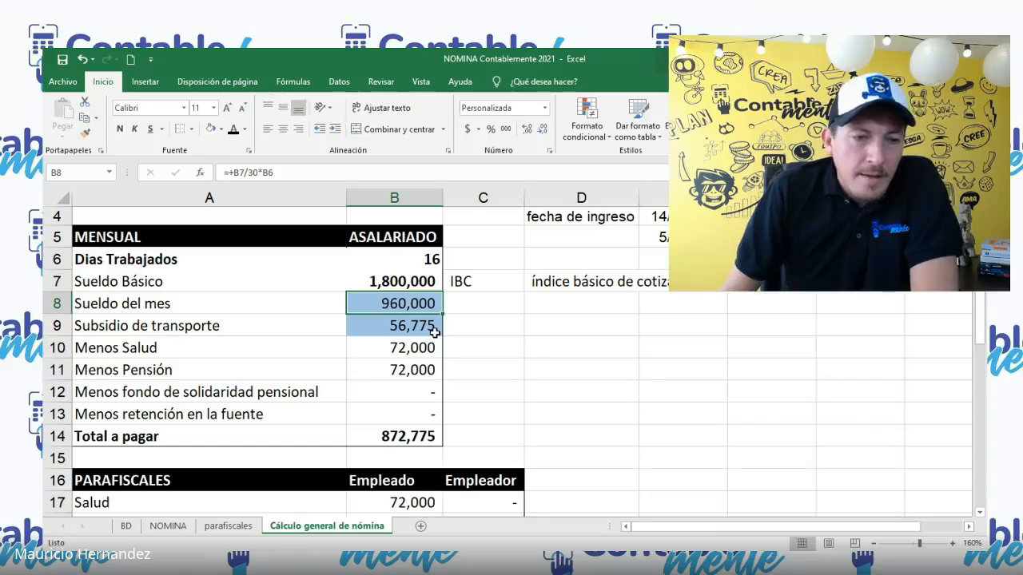
key(Return)
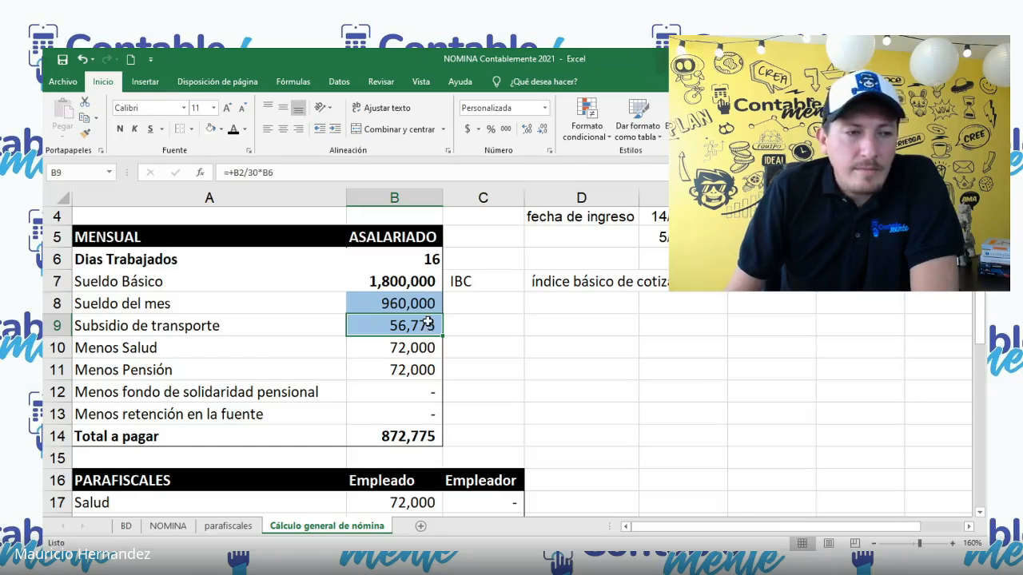
Step: Calculate twice the 2020 minimum salary in cell D9 with the formula +B1*2
scroll(508, 333, up, 1)
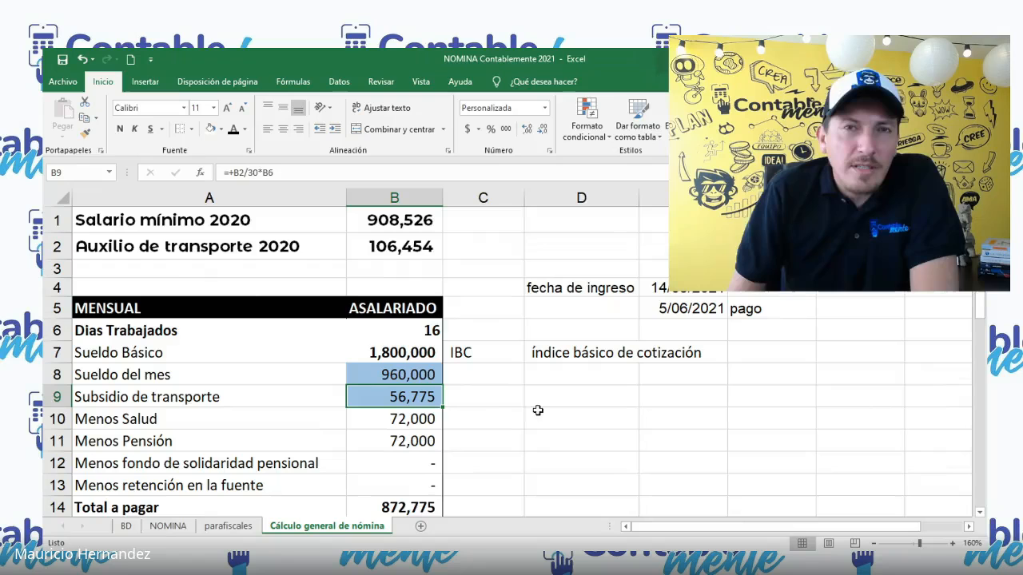
click(585, 406)
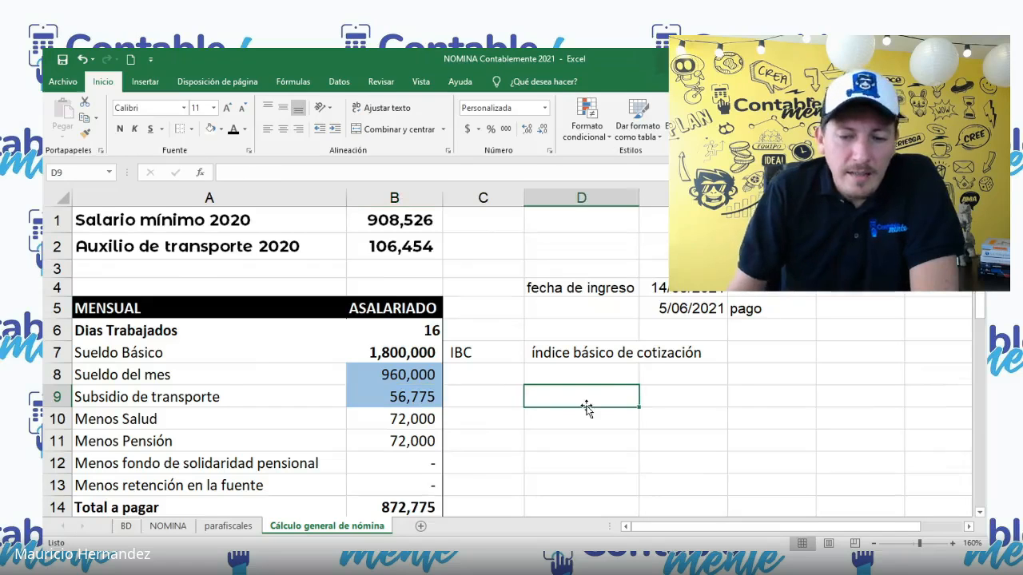
text(+)
click(374, 215)
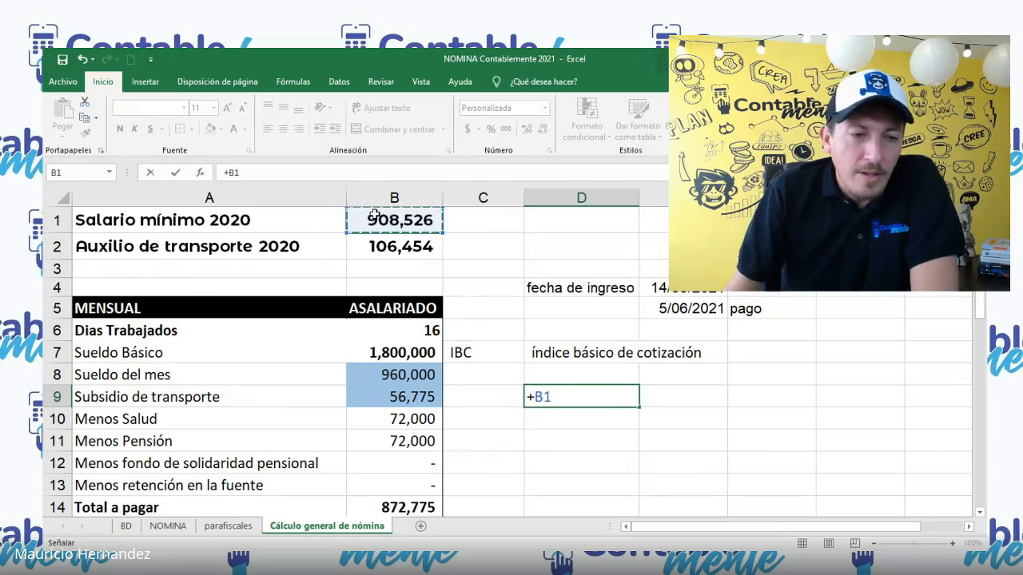
text(*2)
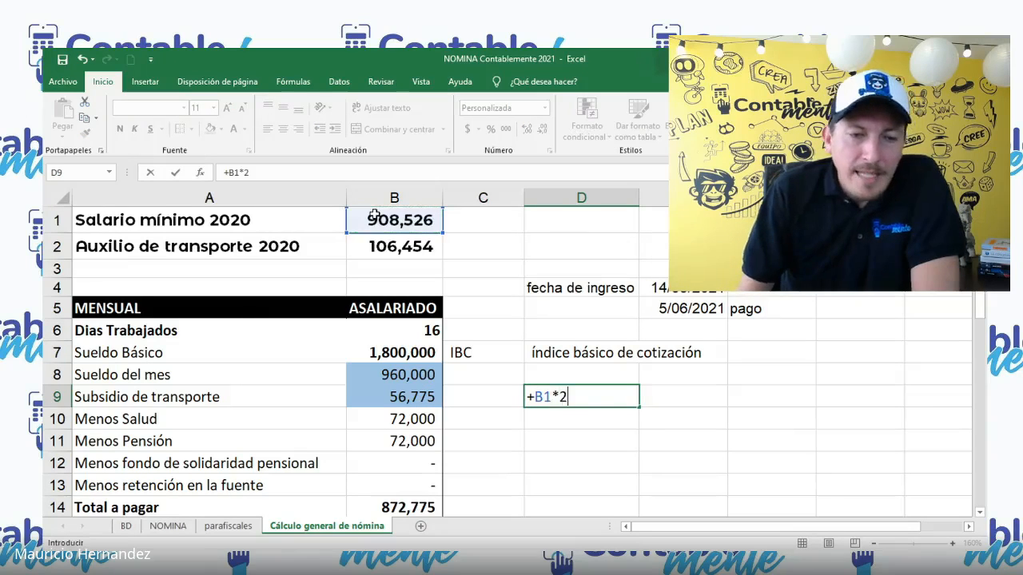
key(Return)
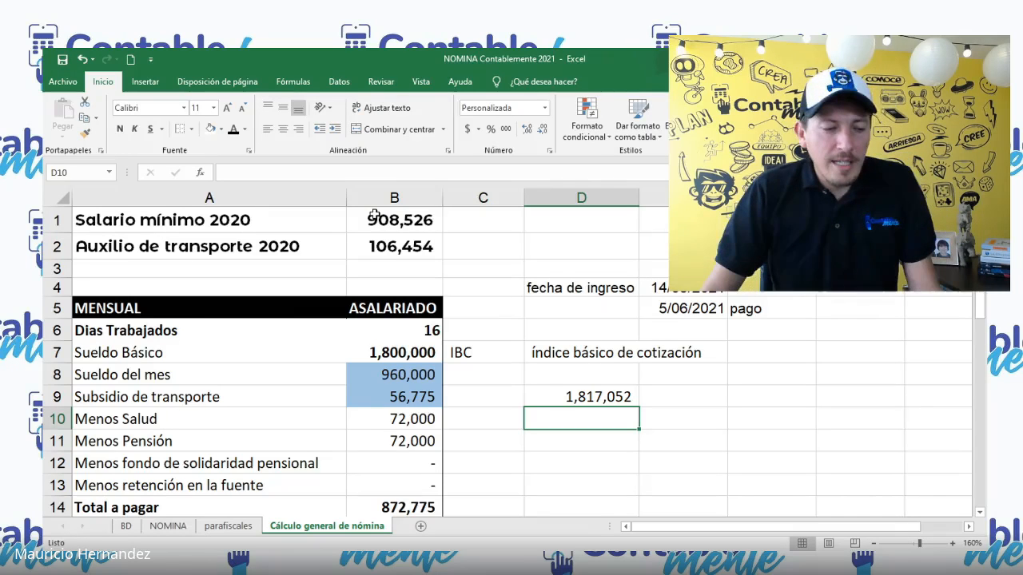
key(alt+Tab)
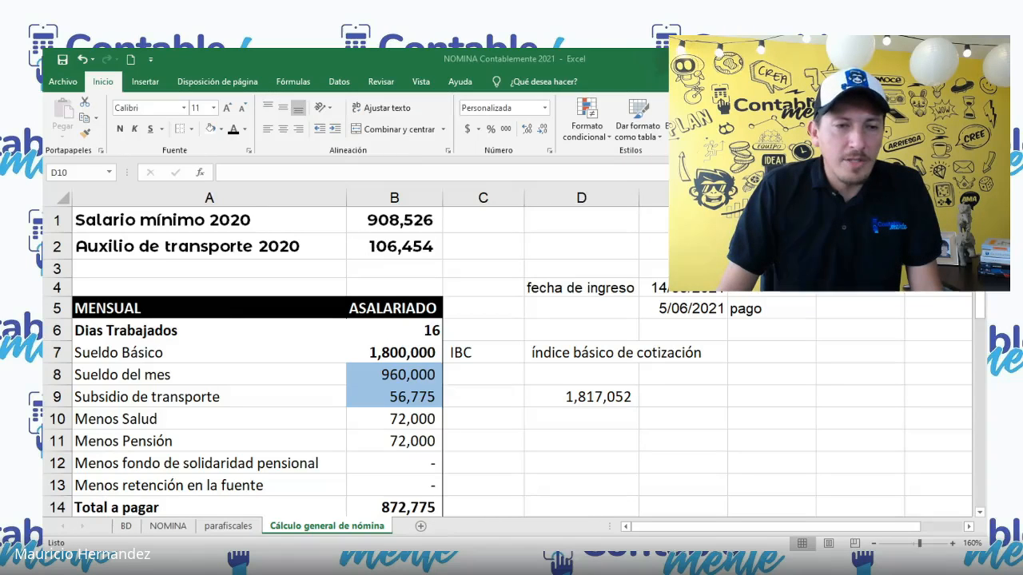
click(616, 394)
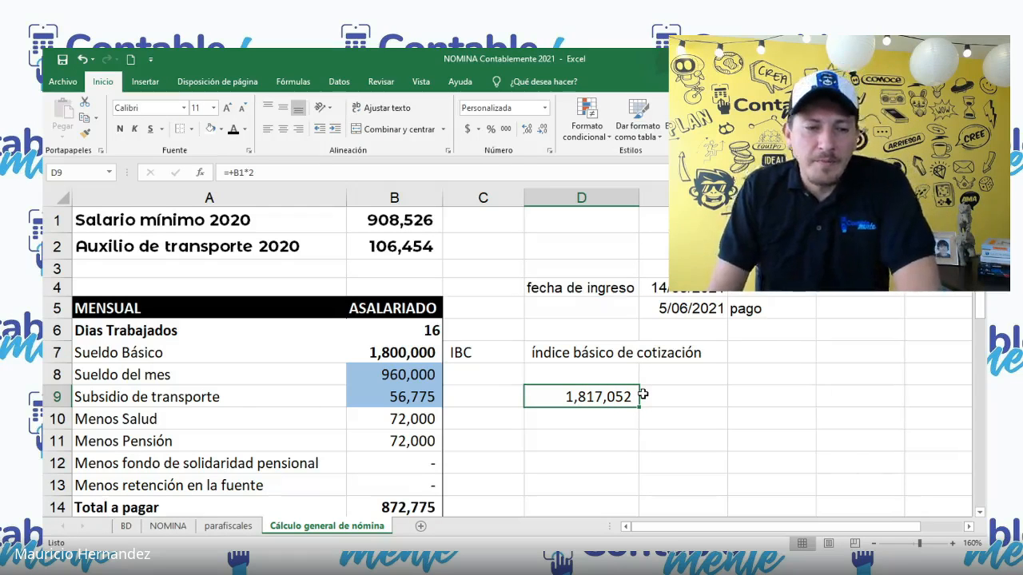
Step: Set the Sueldo Básico in cell B7 to 1850000
scroll(632, 399, down, 1)
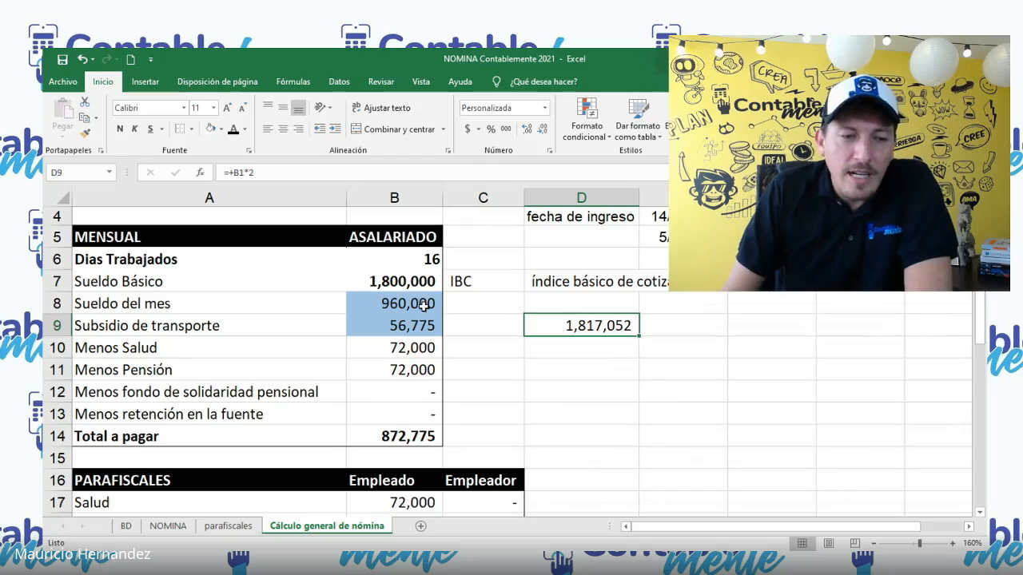
click(407, 438)
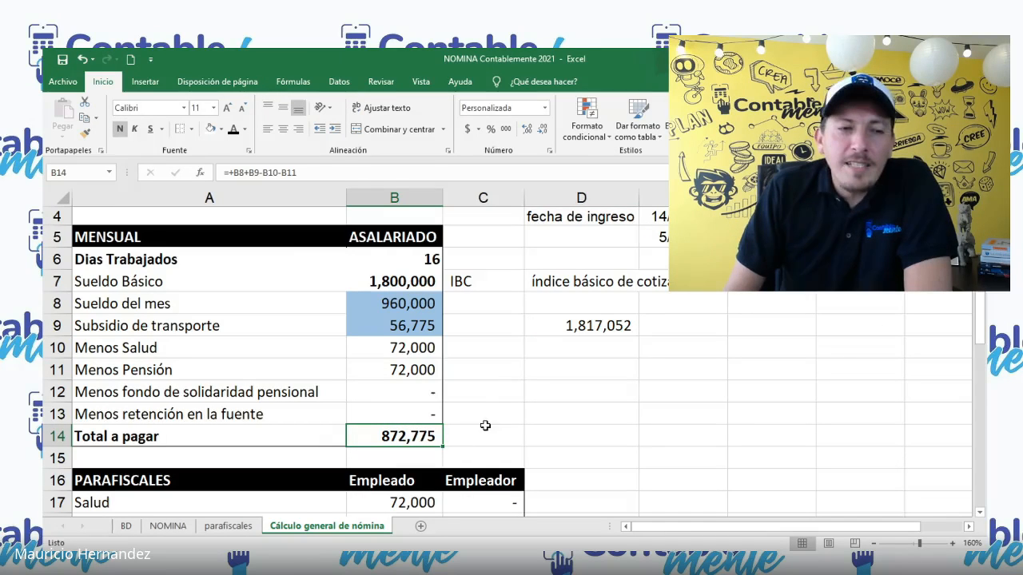
click(407, 281)
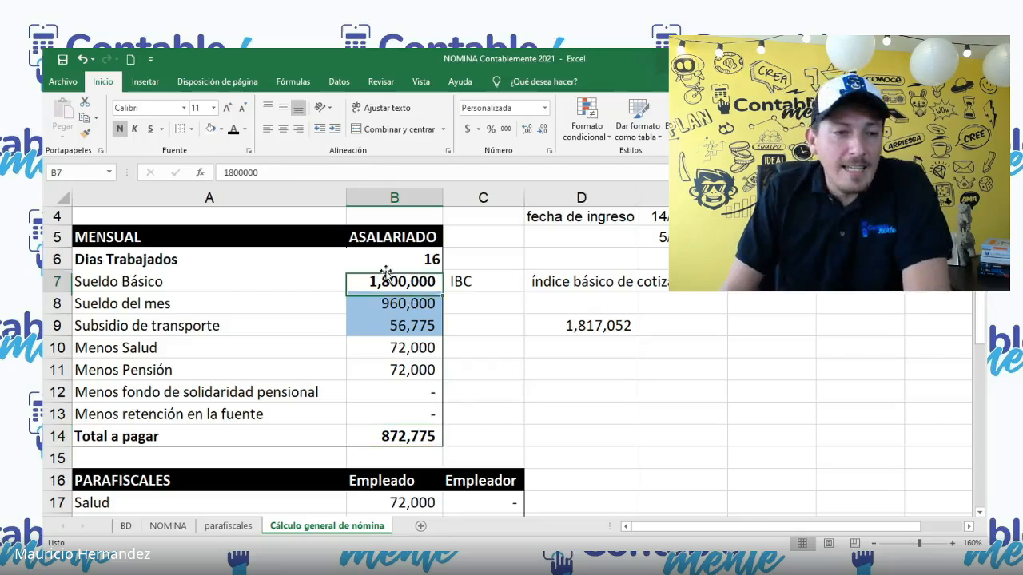
text(1850000)
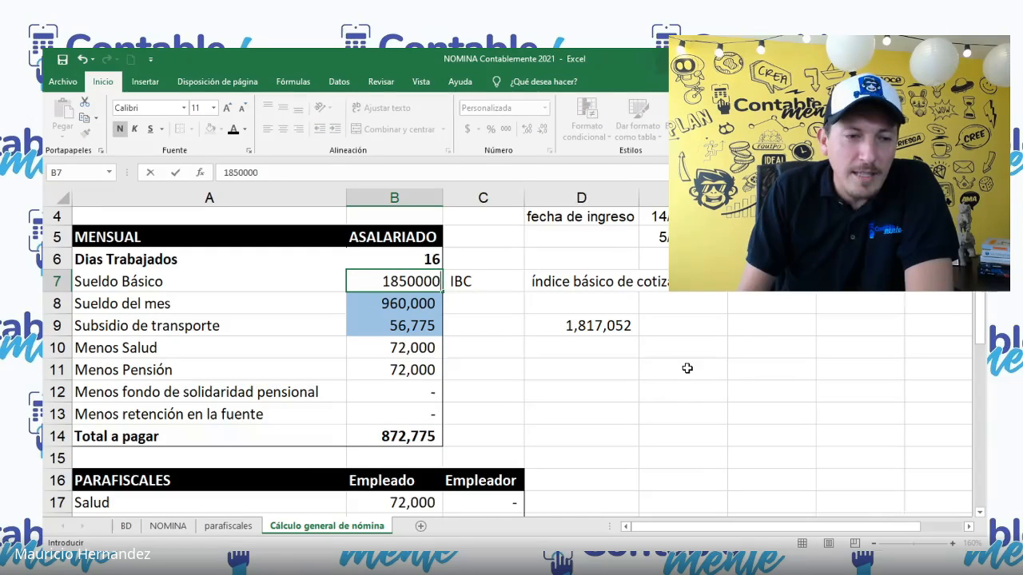
key(Return)
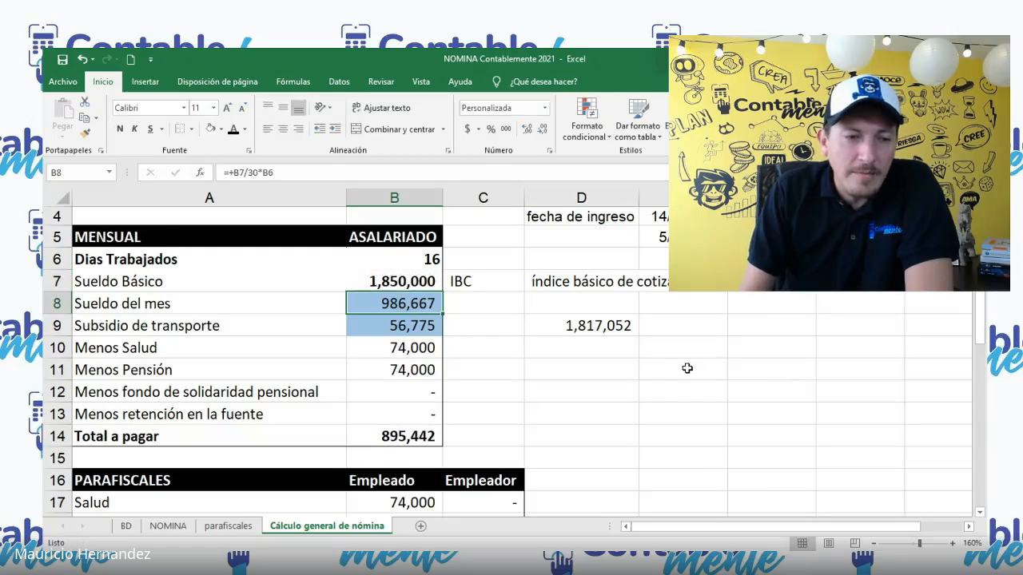
Step: Set the Dias Trabajados in cell B6 to 30
key(Up)
key(Up)
text(30)
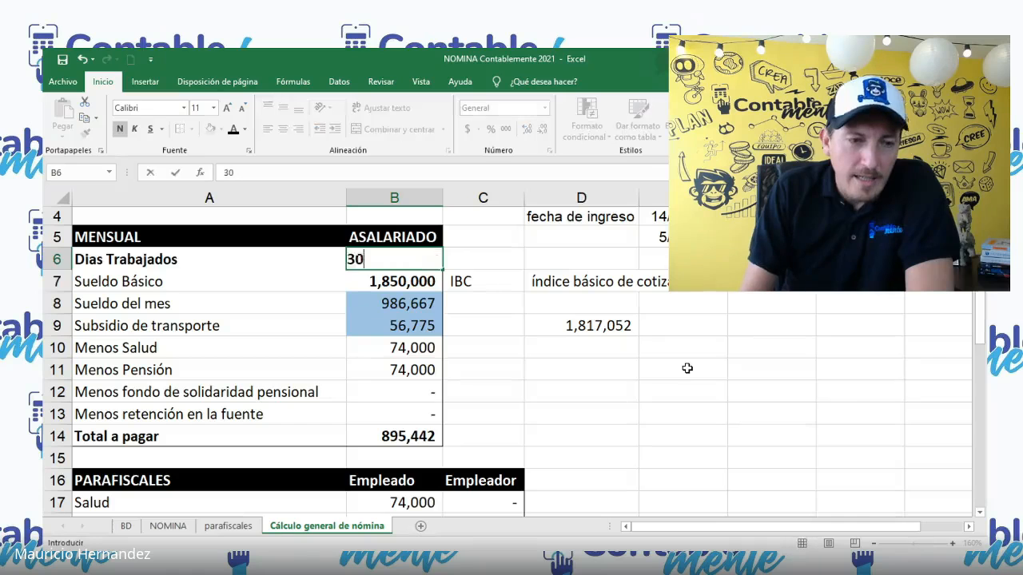
key(Return)
key(Return)
Step: Replace the Subsidio de transporte formula in cell B9 with 0
key(Return)
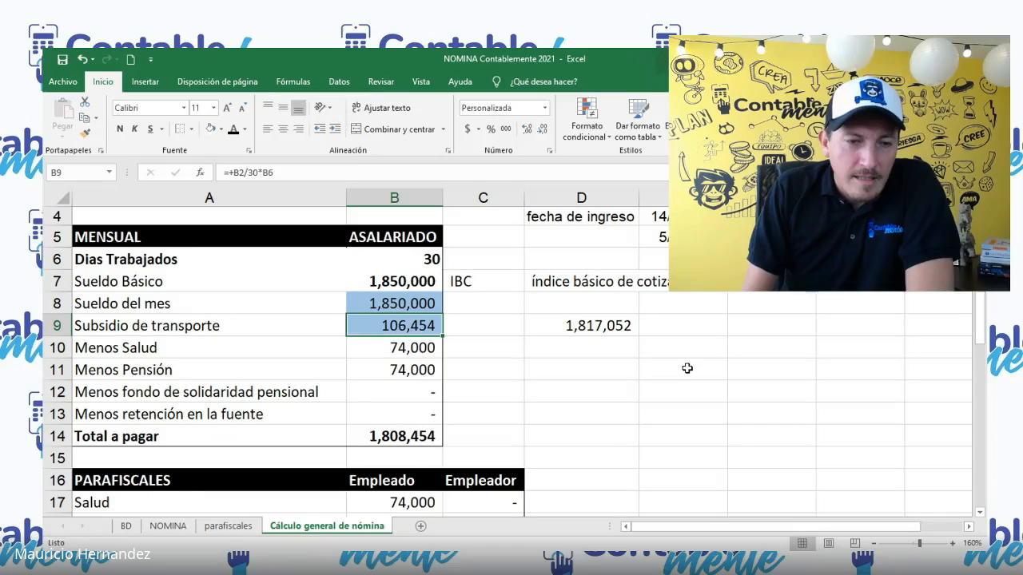
text(0)
key(Return)
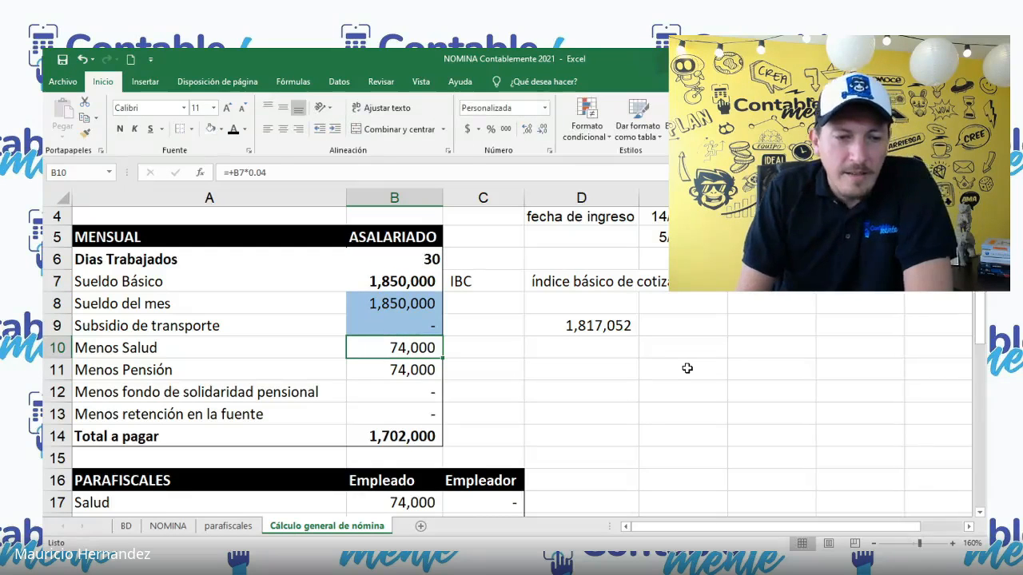
Step: Undo the zero transport subsidy and set the Sueldo Básico in cell B7 back to 1800000
click(407, 285)
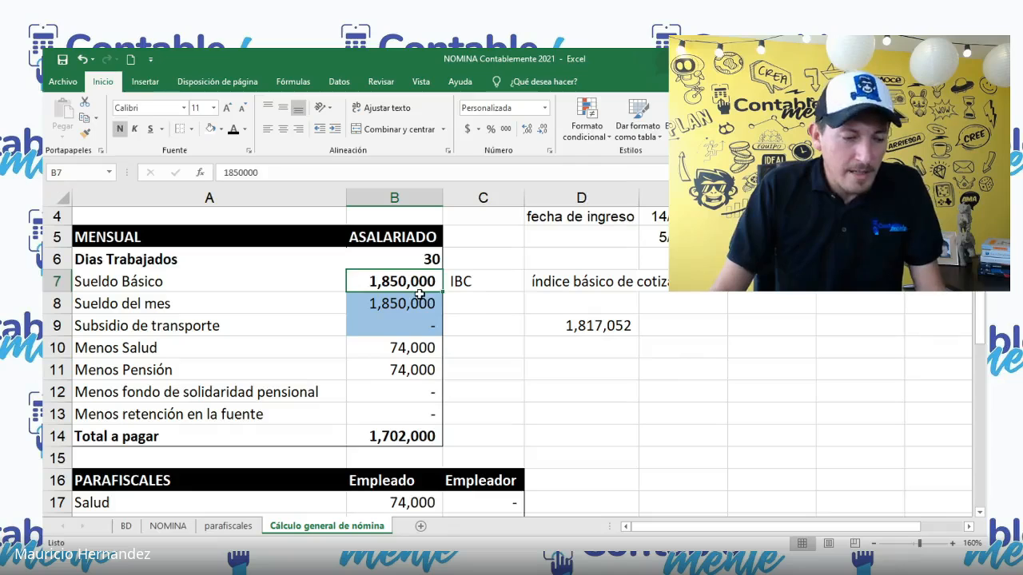
key(ctrl+z)
text(1800000)
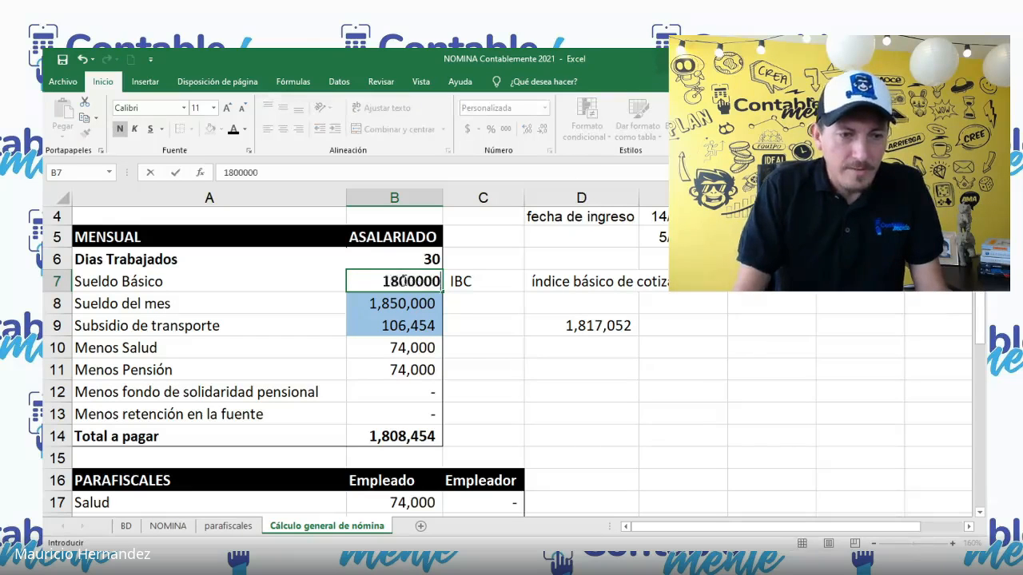
key(Return)
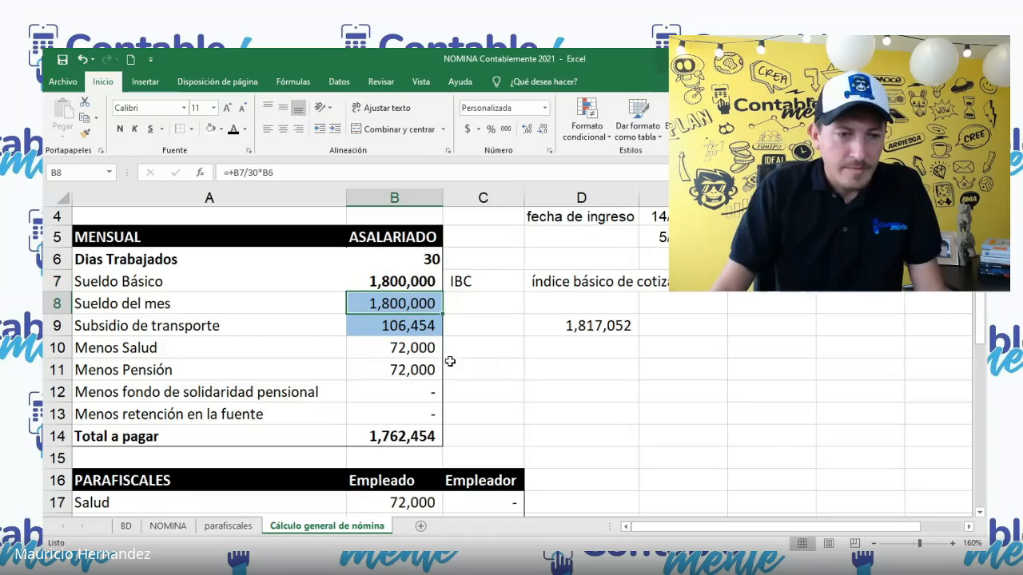
Step: Copy the Total a pagar for the 1800000 salary into cell D14 as a plain value
click(408, 437)
key(ctrl+c)
click(582, 435)
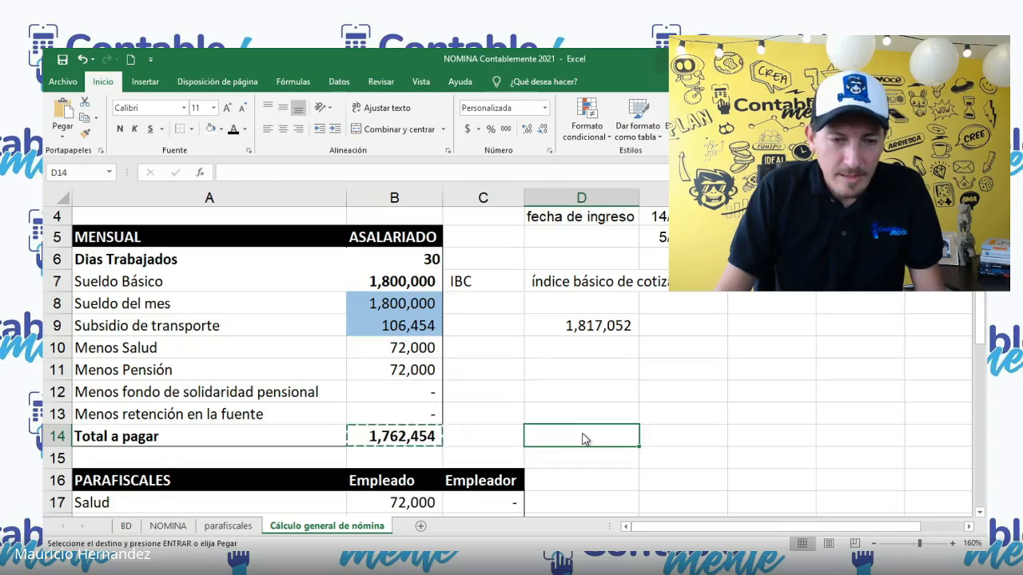
key(ctrl+v)
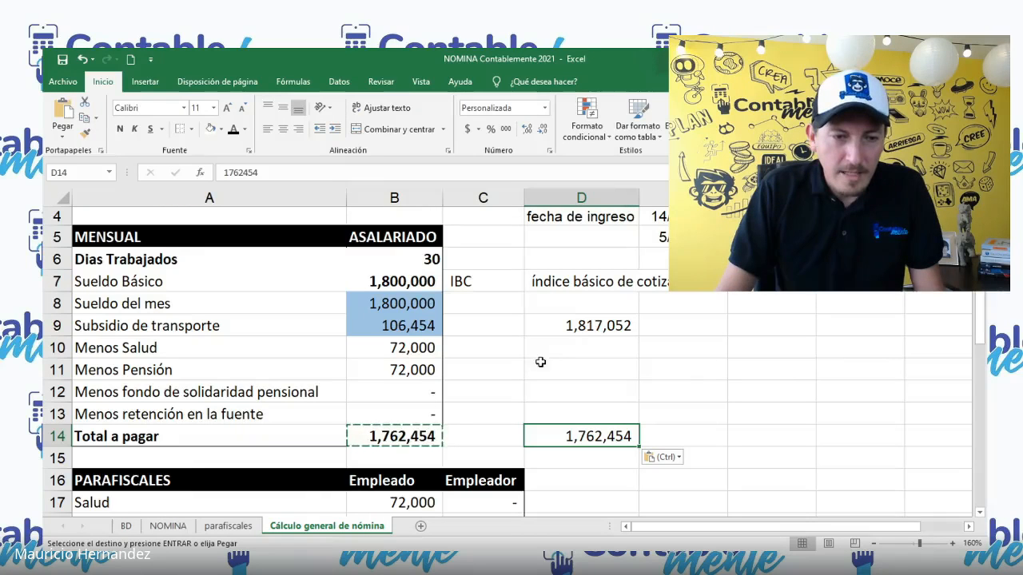
Step: Raise the Sueldo Básico in cell B7 to 1850000 and set the Subsidio de transporte in cell B9 to 0
click(407, 278)
key(F2)
key(BackSpace)
key(BackSpace)
key(BackSpace)
key(BackSpace)
key(BackSpace)
text(50)
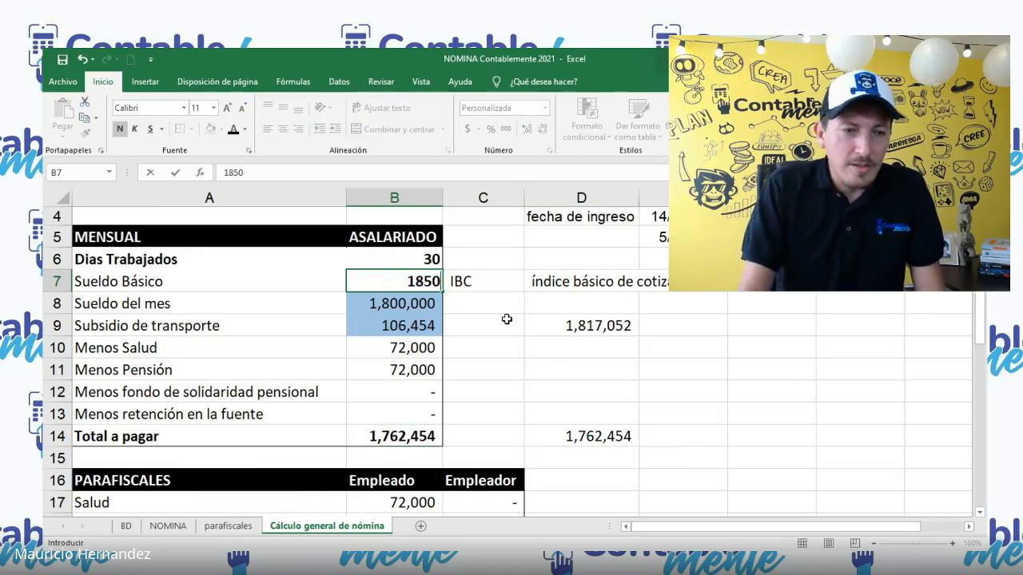
text(,0000)
key(Return)
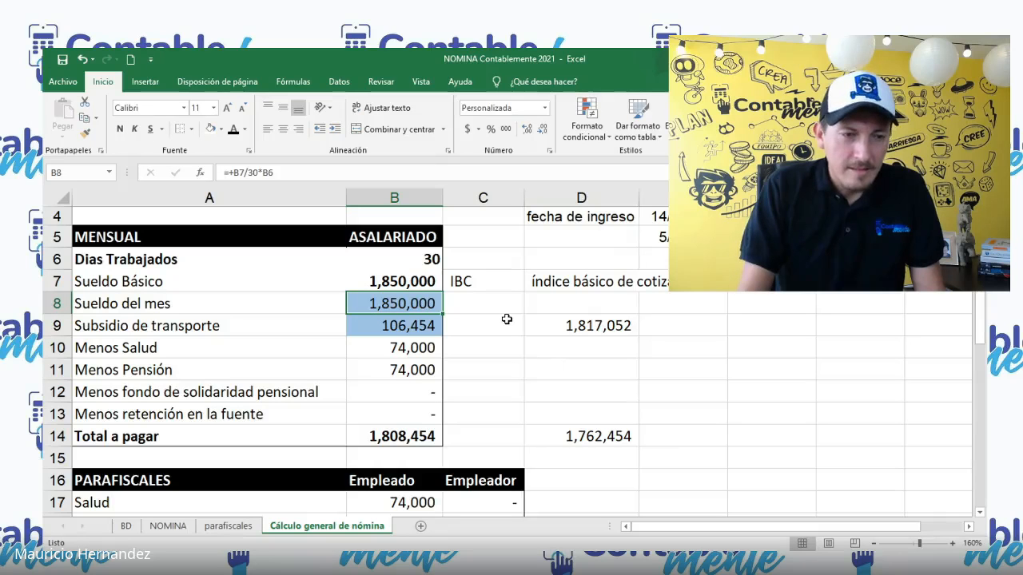
key(Return)
text(0)
key(Return)
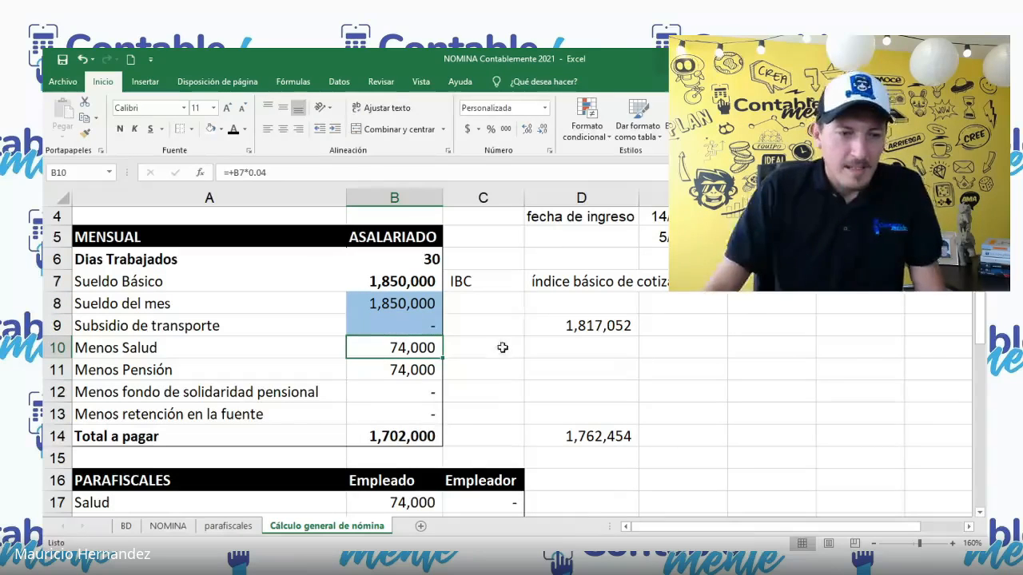
Step: Copy the Total a pagar for the 1850000 salary into cell D13 as a plain value
click(409, 435)
key(ctrl+c)
click(586, 415)
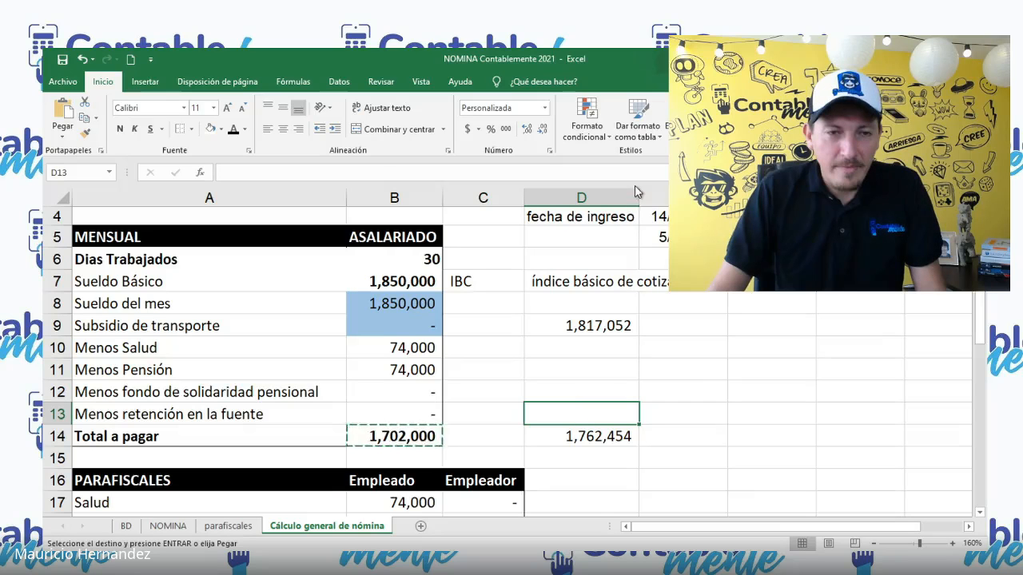
key(ctrl+v)
click(720, 411)
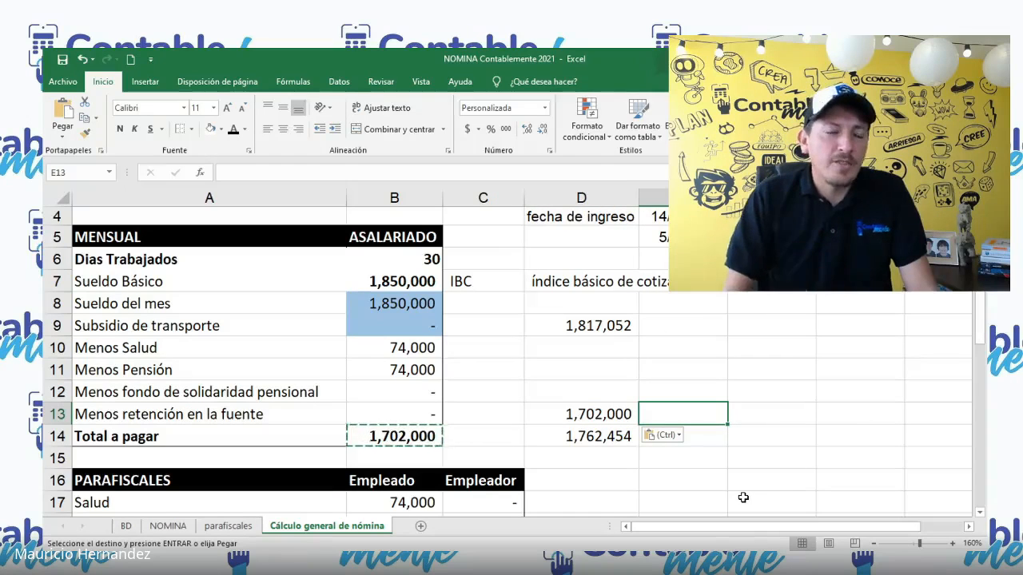
key(alt+Tab)
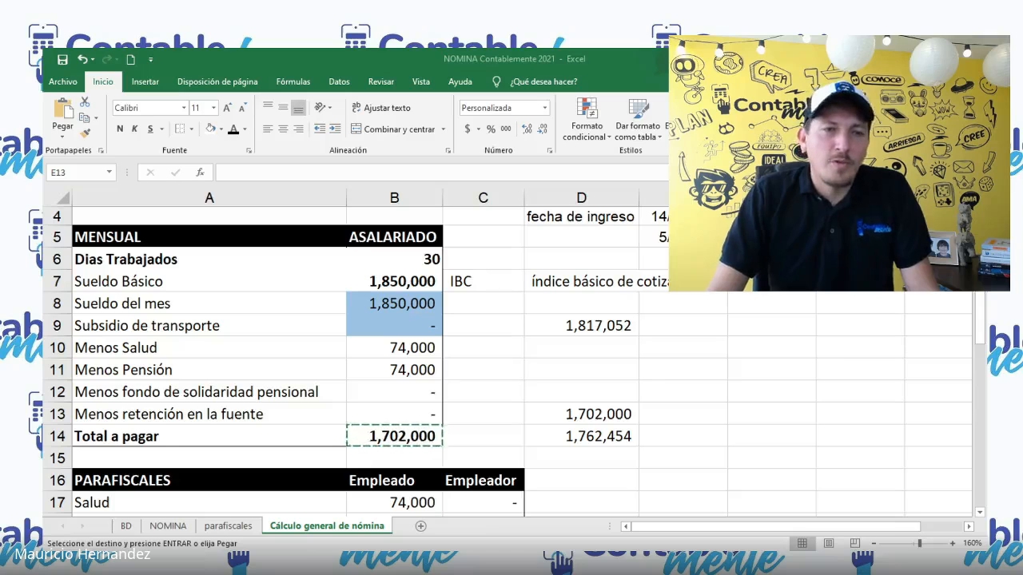
key(alt+Tab)
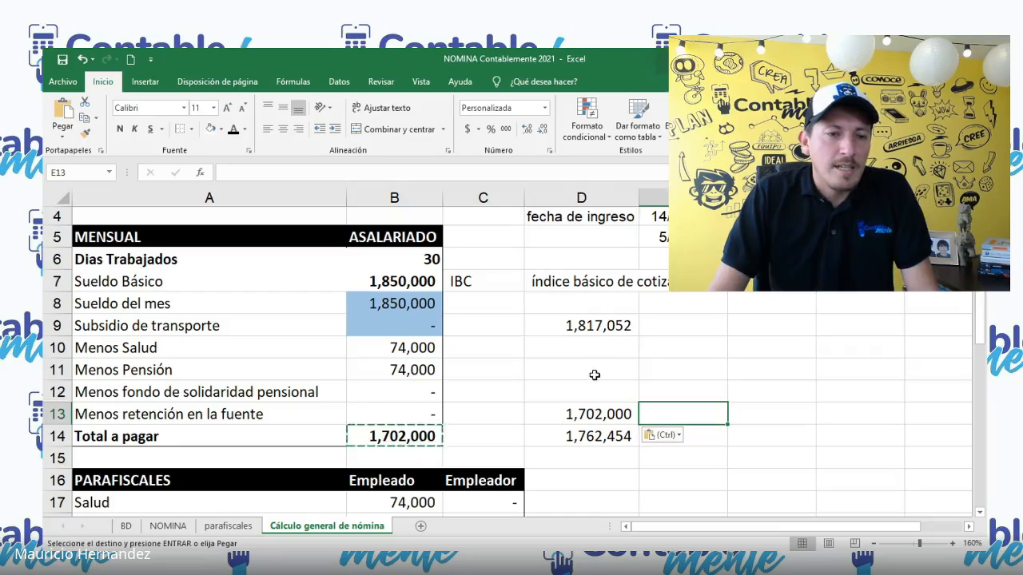
click(617, 376)
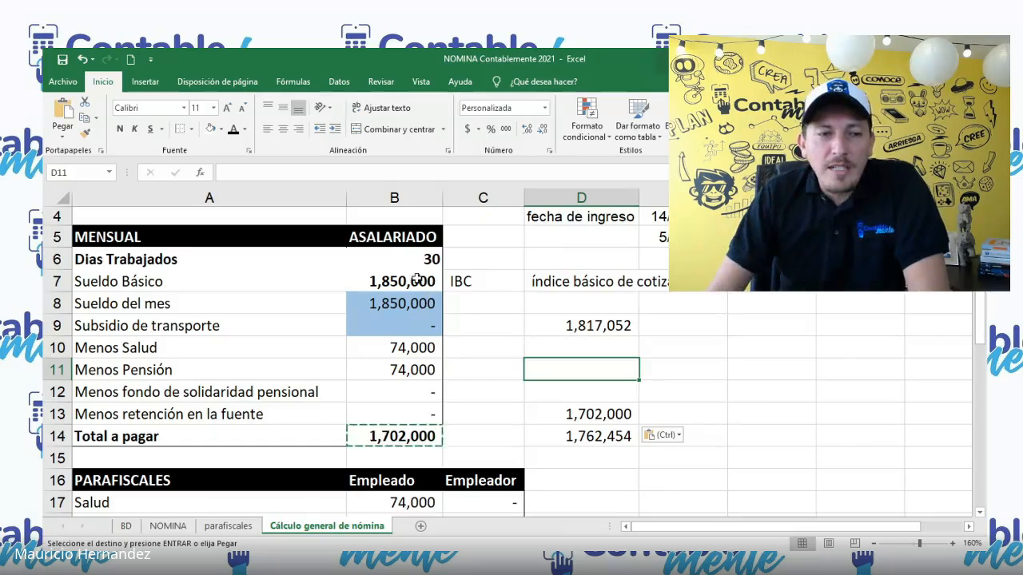
drag(415, 280, 418, 295)
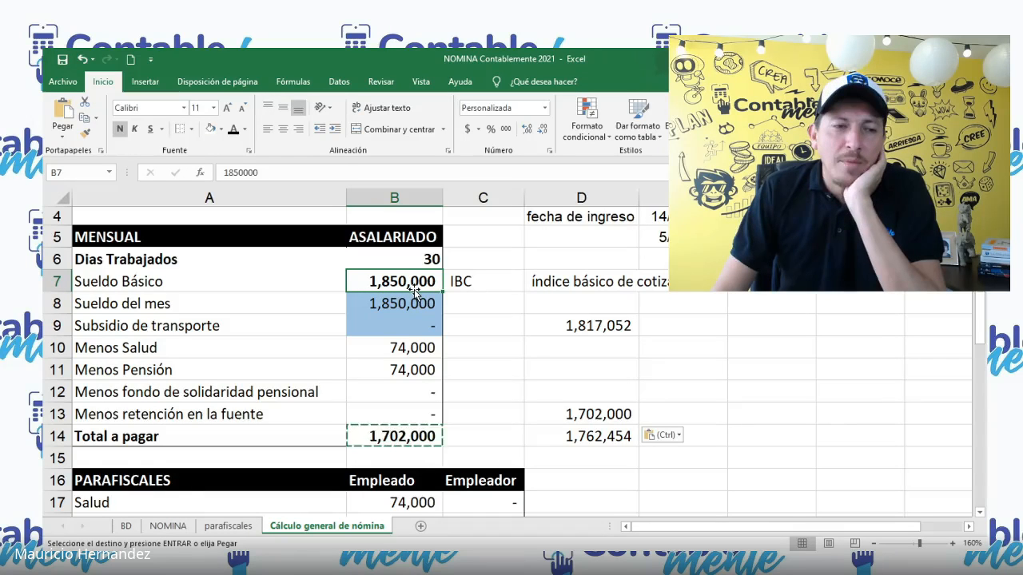
Step: Calculate the difference between the two copied totals in cell E13 with the formula +D13-D14
click(717, 409)
text(+D13-)
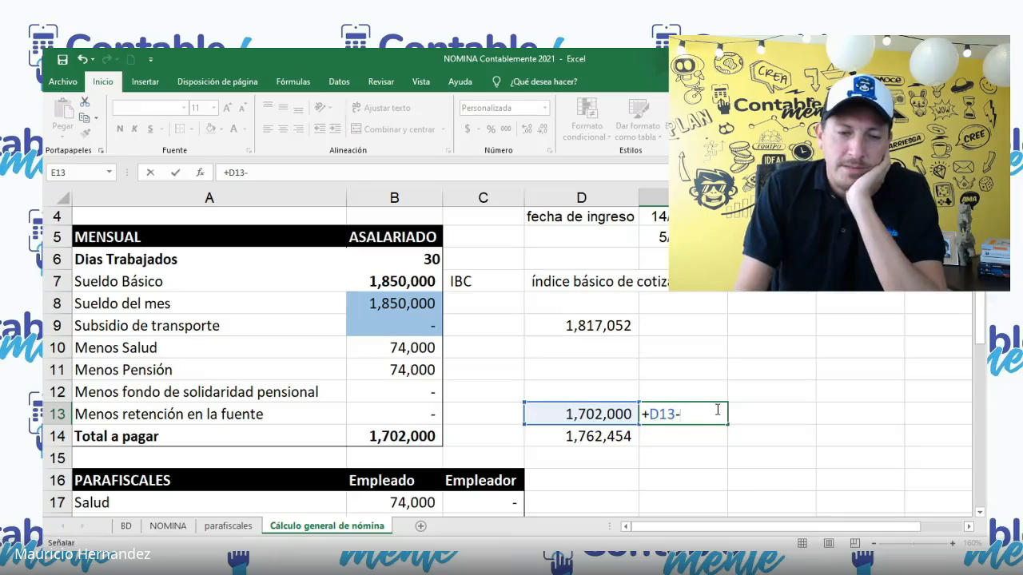
text(D14)
key(Return)
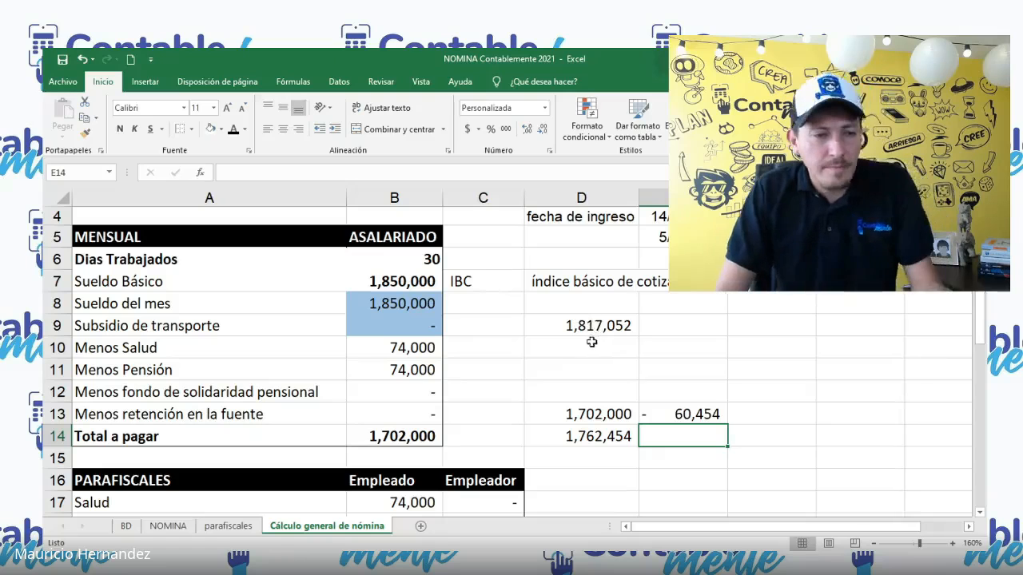
Step: Undo the entries made for the 1850000 salary comparison and clear the scratch values in cells D9 to D14
key(ctrl+z)
key(ctrl+z)
key(ctrl+z)
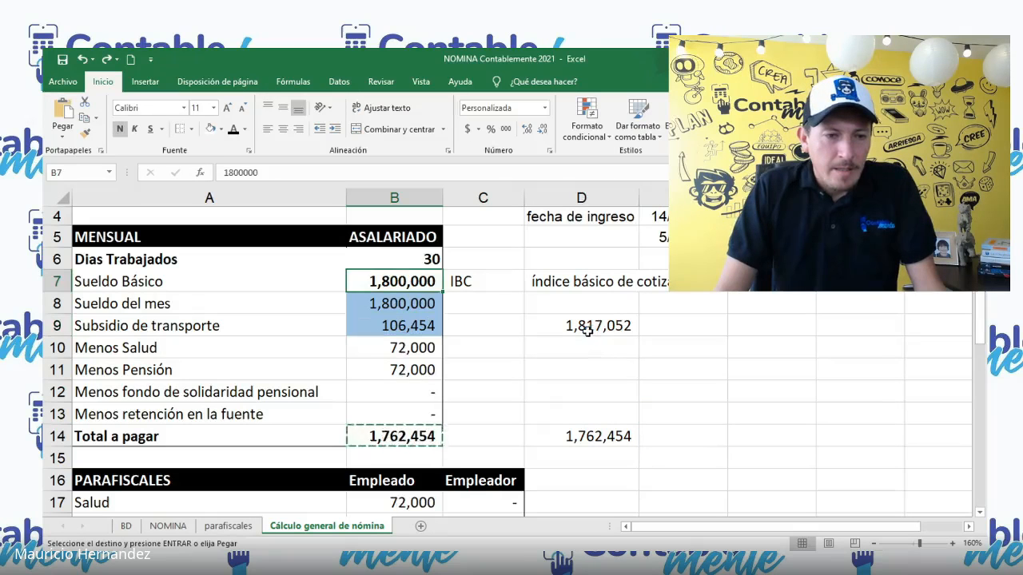
drag(587, 331, 620, 431)
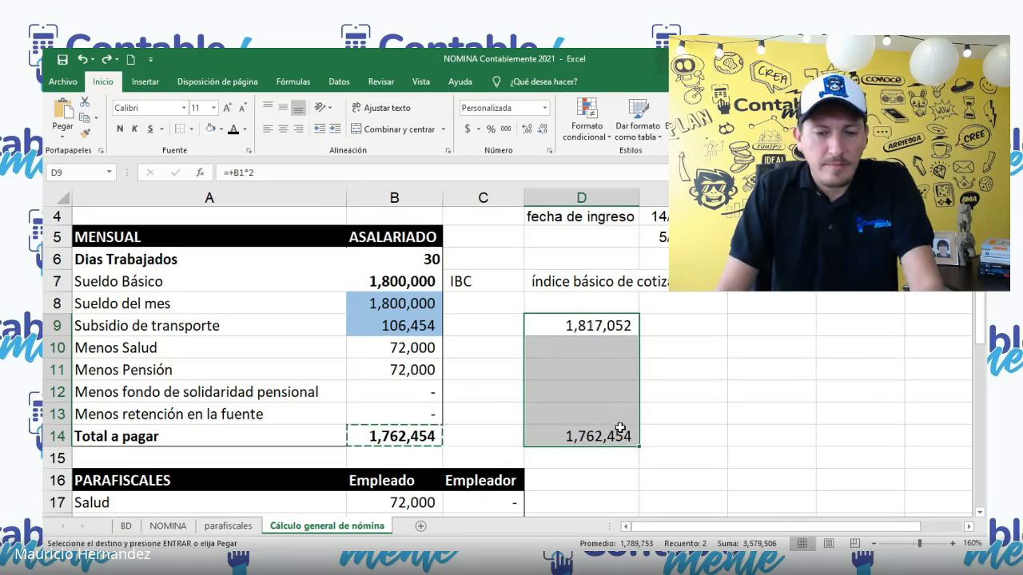
key(Delete)
Step: Link the Sueldo Básico in cell B7 to the 2020 minimum wage with the formula =+B1
click(390, 279)
scroll(424, 312, up, 1)
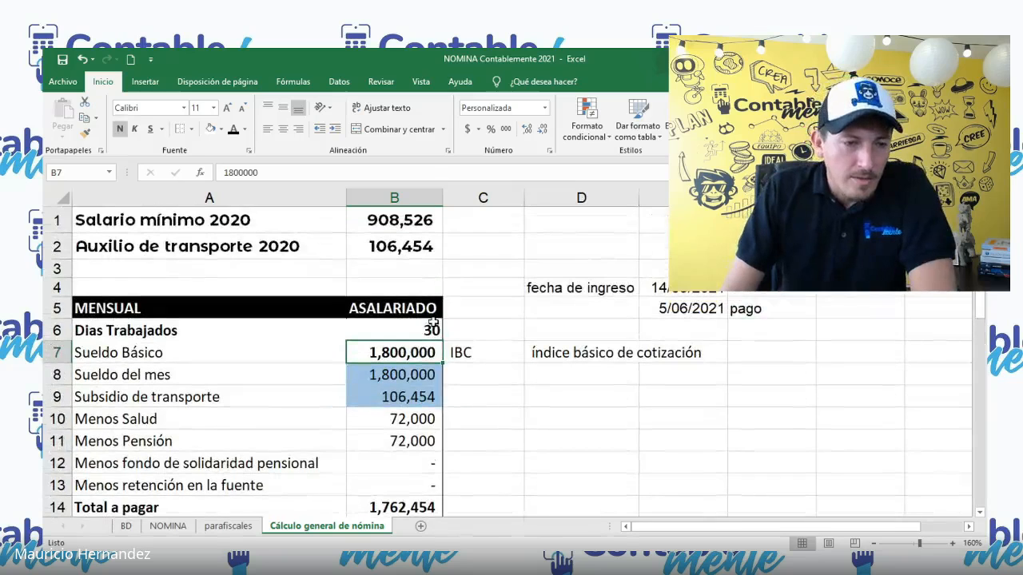
double_click(438, 352)
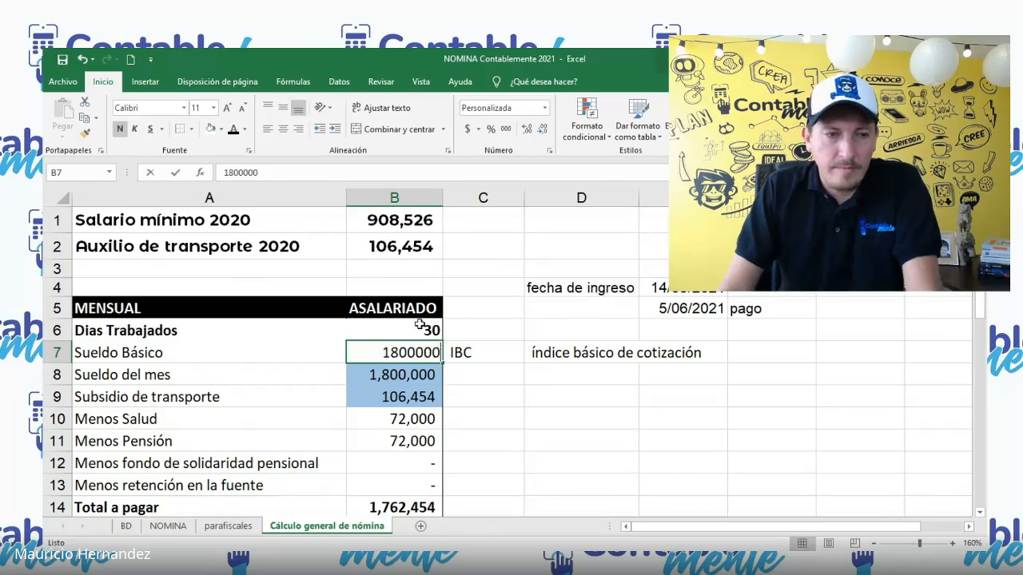
key(BackSpace)
key(BackSpace)
key(BackSpace)
key(BackSpace)
key(BackSpace)
key(BackSpace)
key(BackSpace)
text(=+)
click(382, 228)
key(Return)
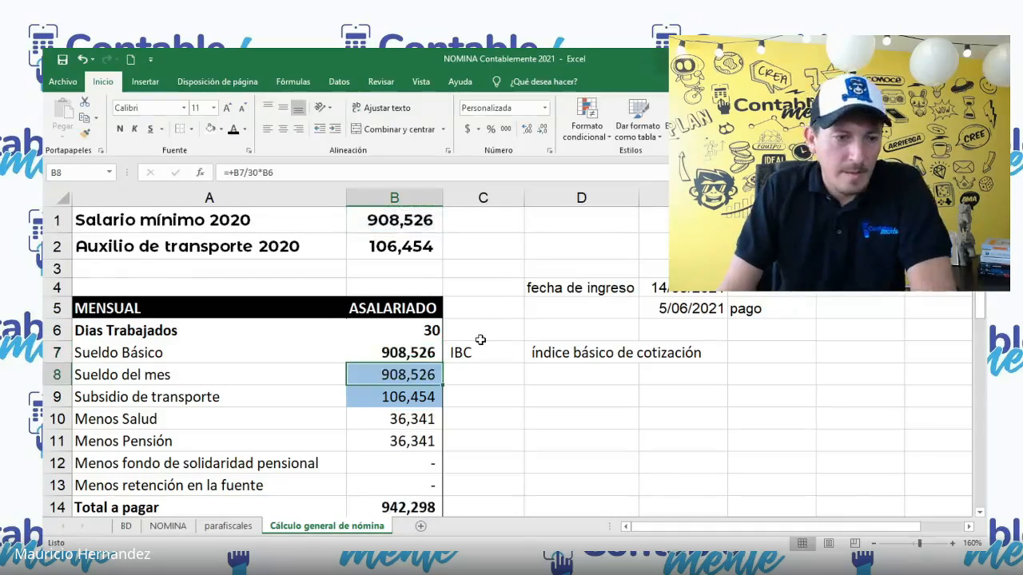
Step: Examine the Total a pagar formula and the deduction formulas for pension and fondo de solidaridad pensional
scroll(480, 340, down, 2)
click(424, 370)
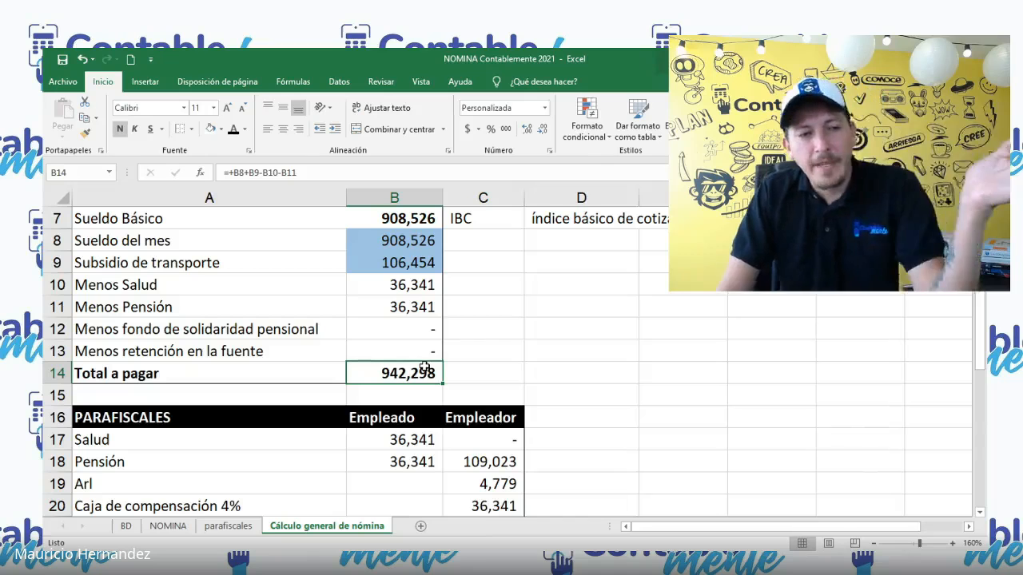
scroll(470, 358, down, 1)
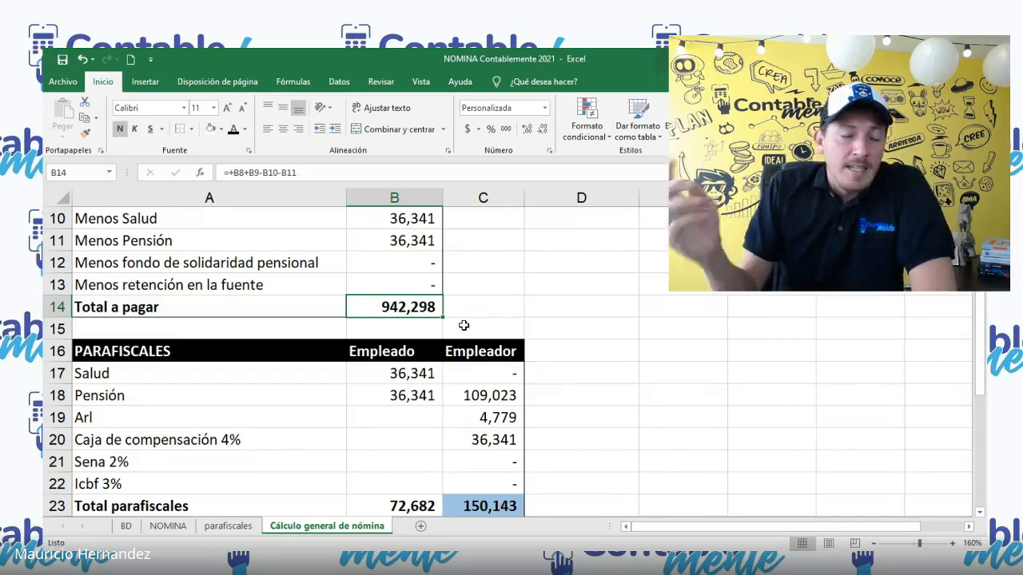
scroll(457, 321, up, 2)
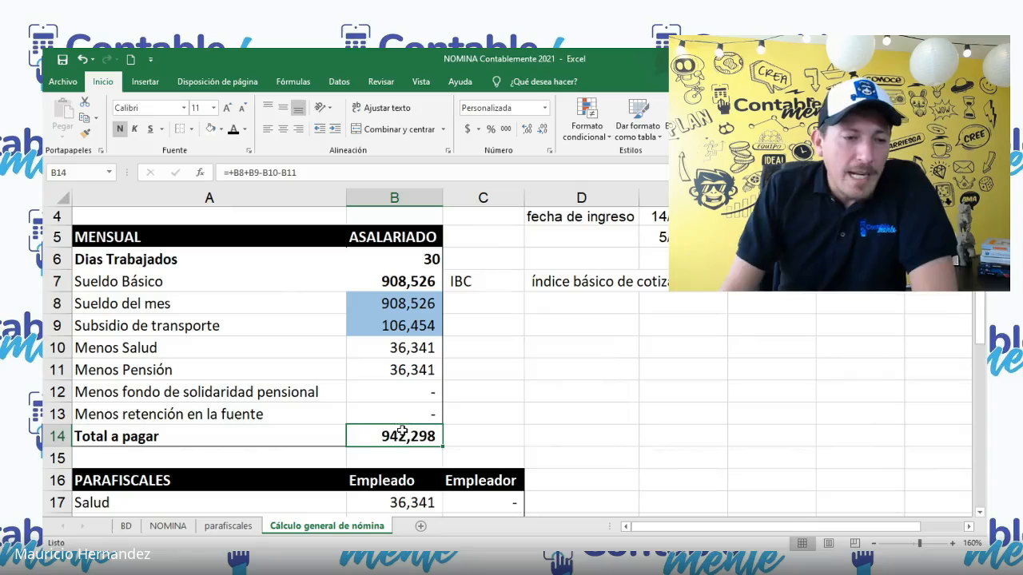
click(407, 402)
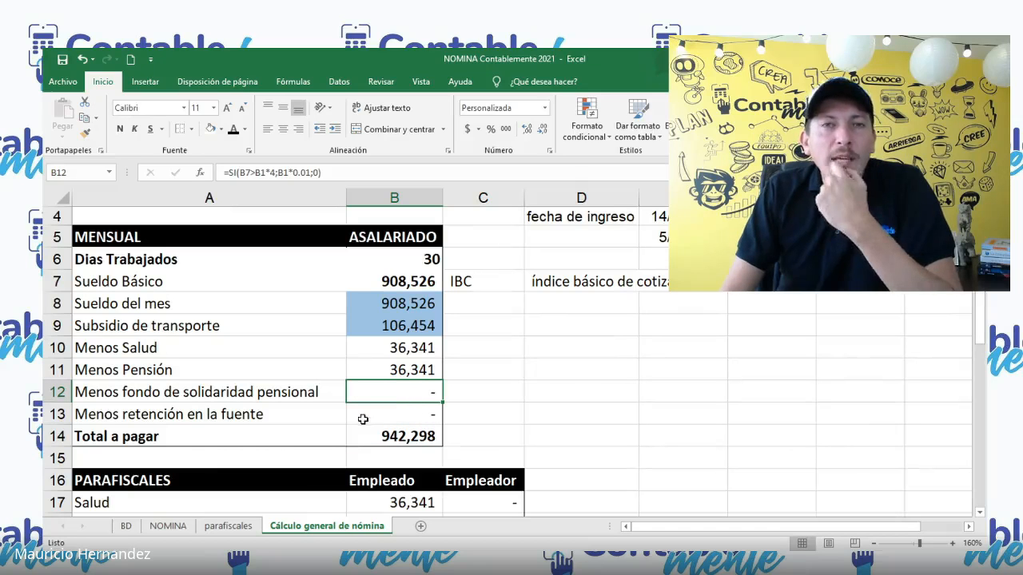
click(372, 375)
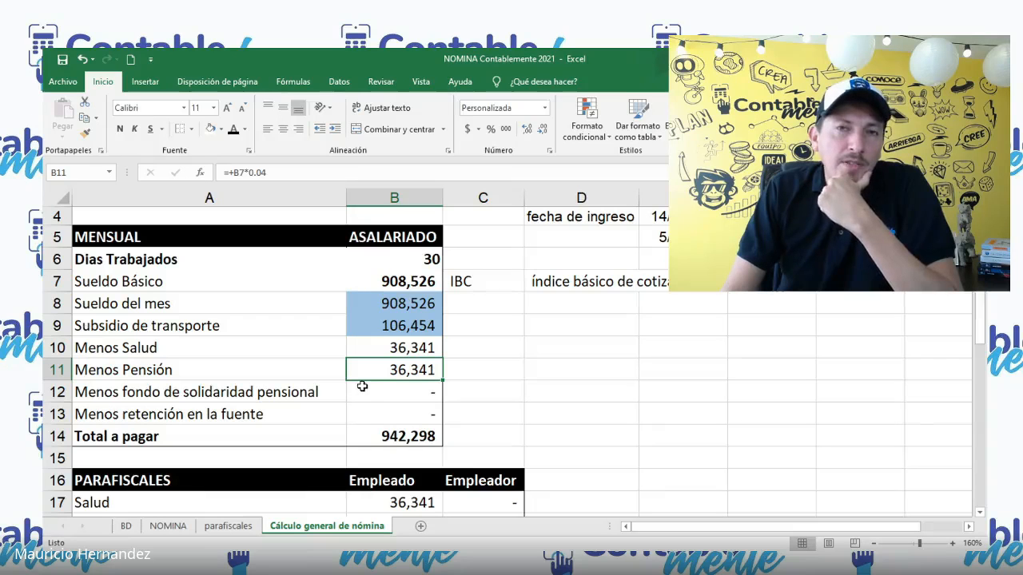
click(369, 395)
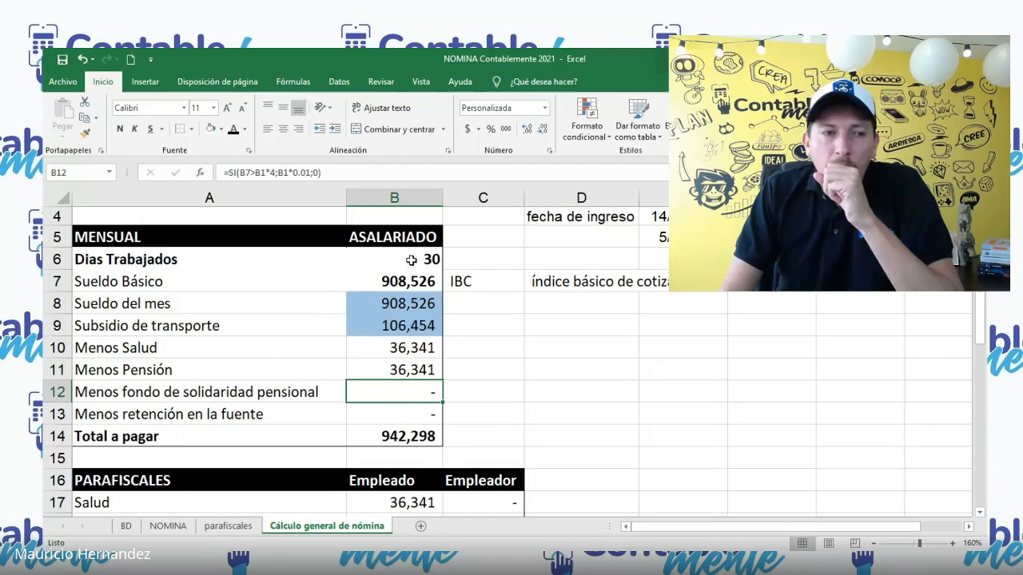
Step: Try 5000000 as the Sueldo del mes in cell B8 against the solidarity fund formula in B12, and undo the entry
drag(408, 307, 415, 324)
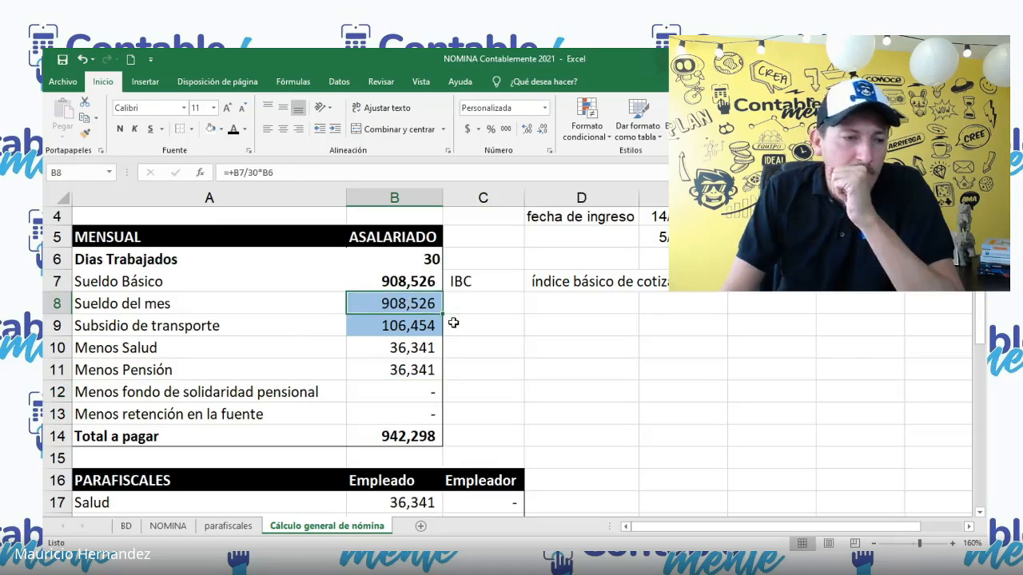
text(5000000)
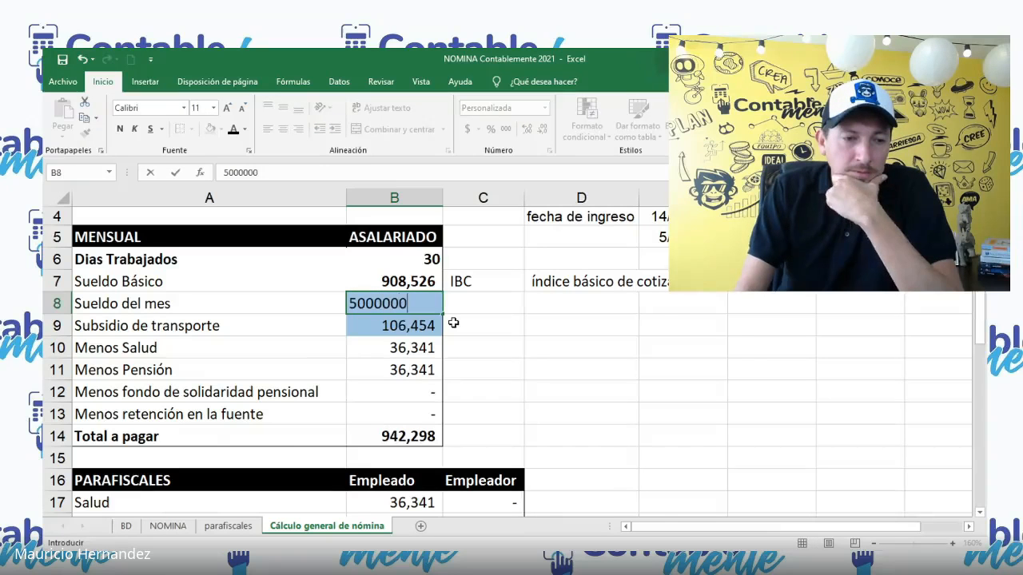
key(Return)
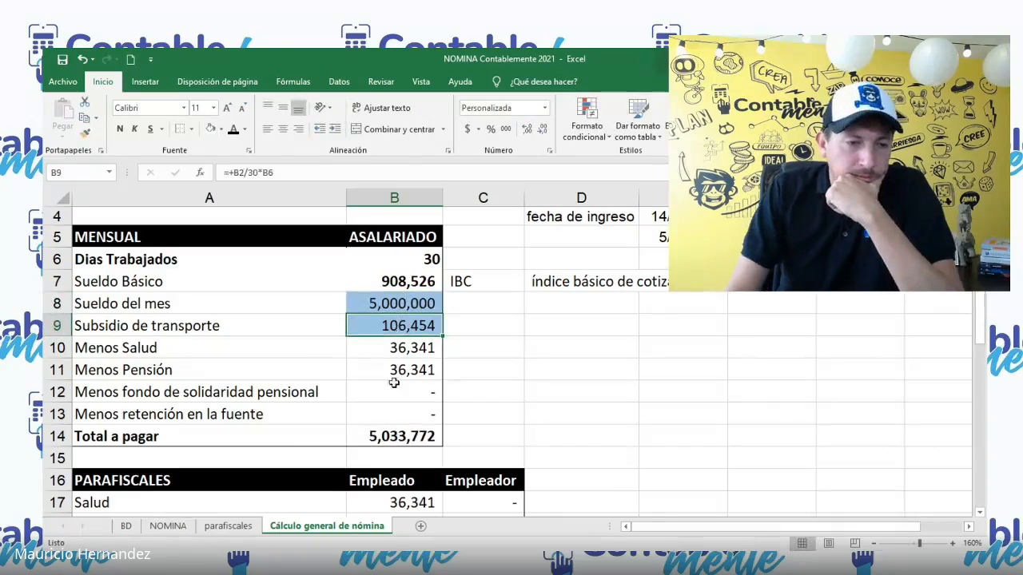
click(397, 410)
click(397, 393)
double_click(397, 395)
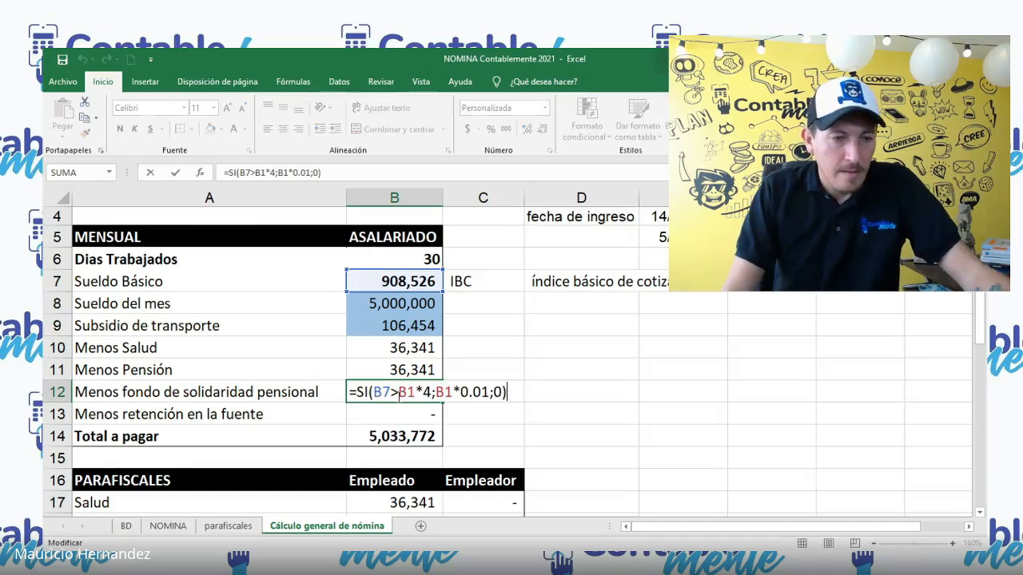
click(471, 334)
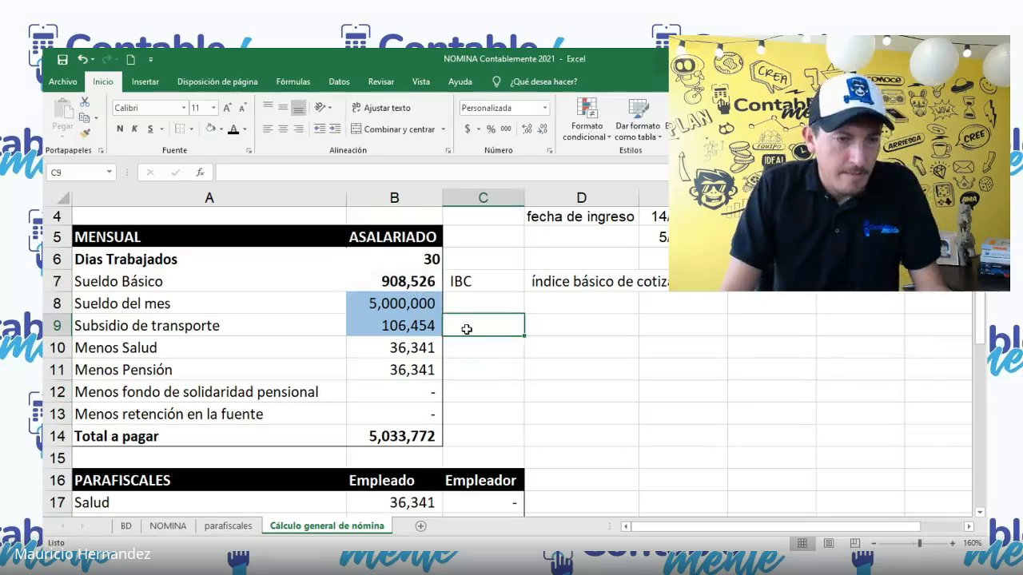
key(ctrl+z)
key(ctrl+z)
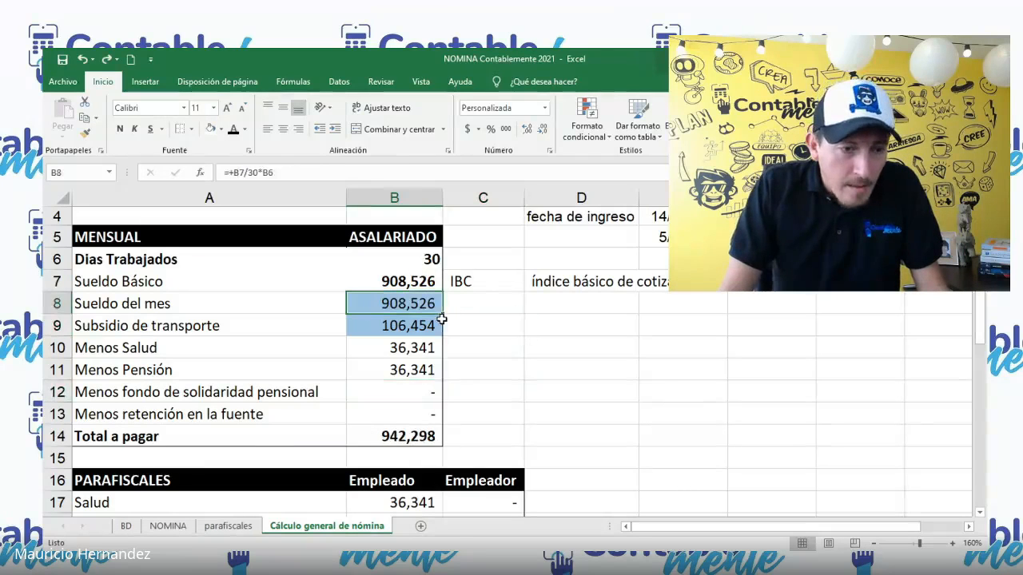
Step: Set the Sueldo Básico in cell B7 to 5000000 and inspect the fondo de solidaridad and retención en la fuente deductions
click(407, 285)
text(=+B1)
key(BackSpace)
key(BackSpace)
key(BackSpace)
key(BackSpace)
text(5000000)
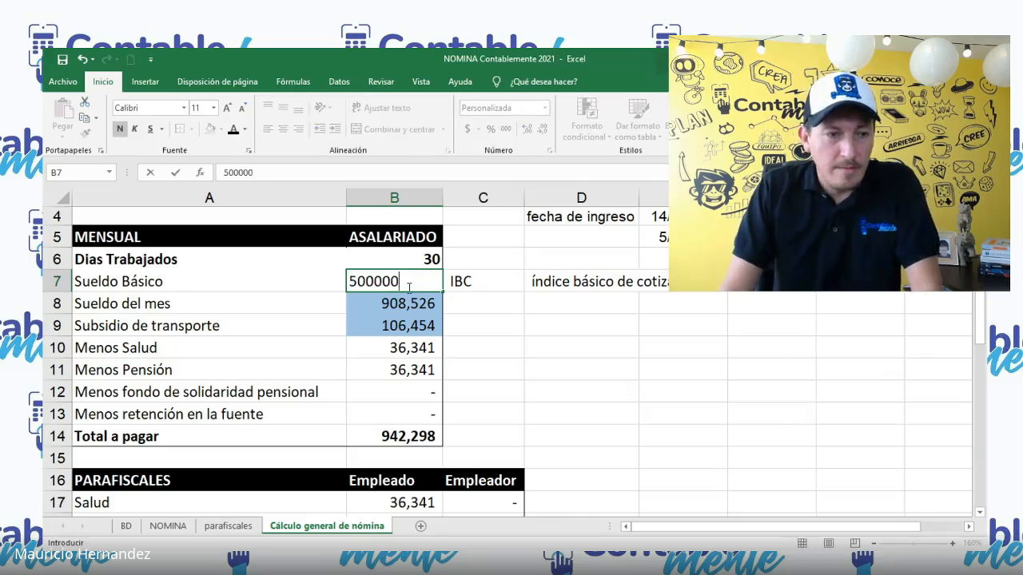
key(Return)
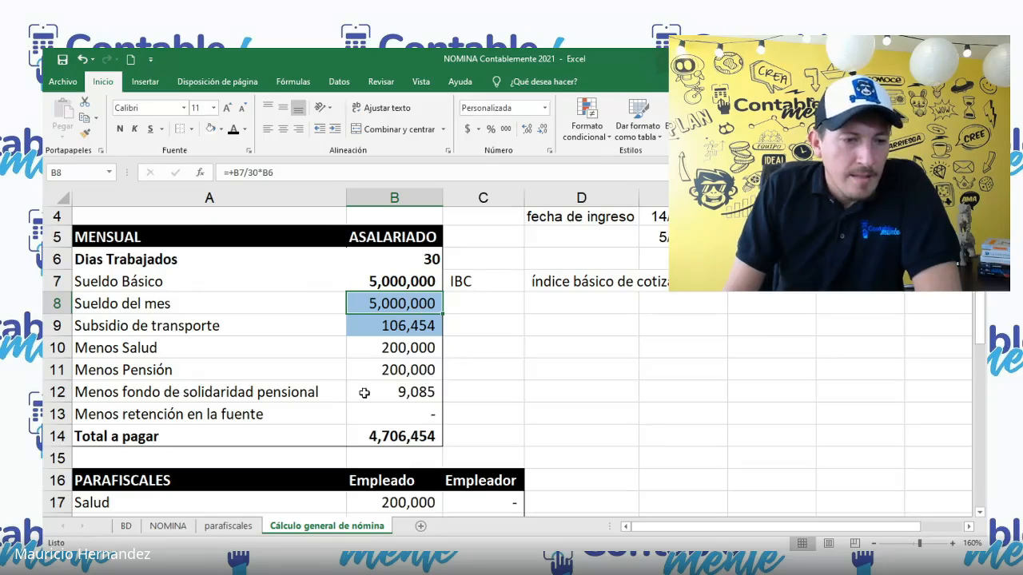
click(388, 372)
click(403, 391)
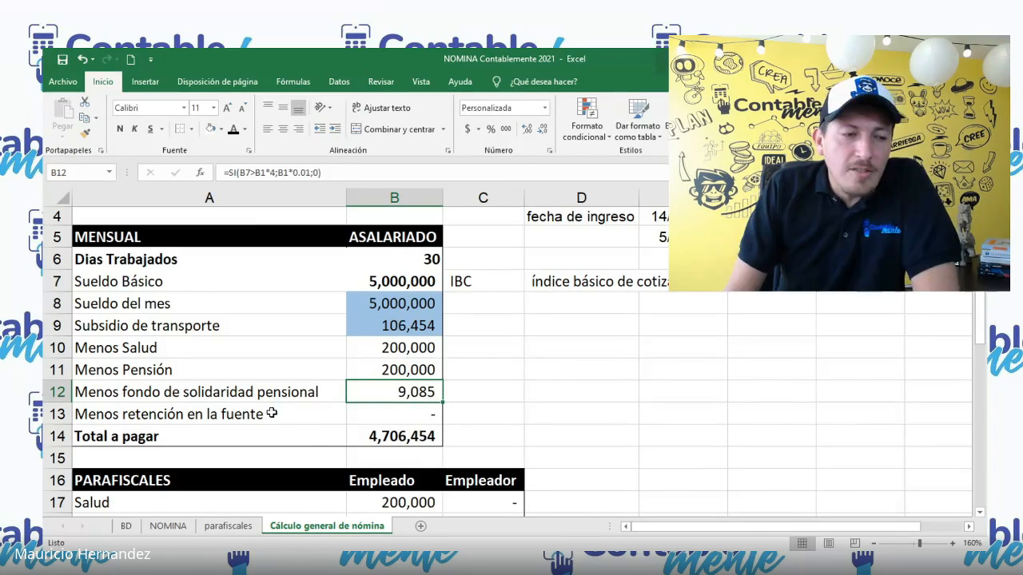
click(384, 416)
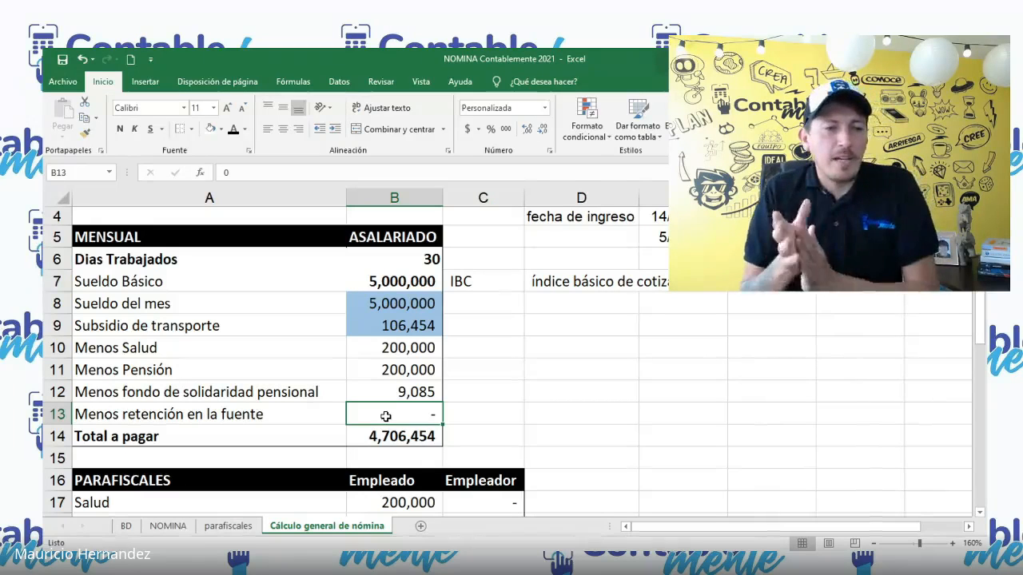
Step: Replace the 5000000 Sueldo Básico in cell B7 with a reference to the minimum wage, +B1
click(402, 269)
click(402, 276)
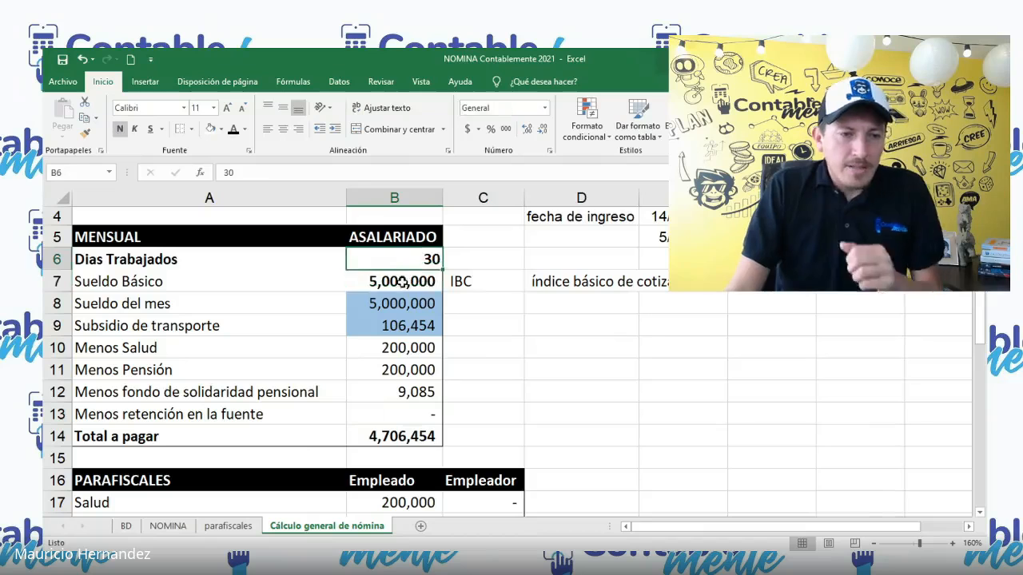
scroll(411, 264, up, 1)
text(+)
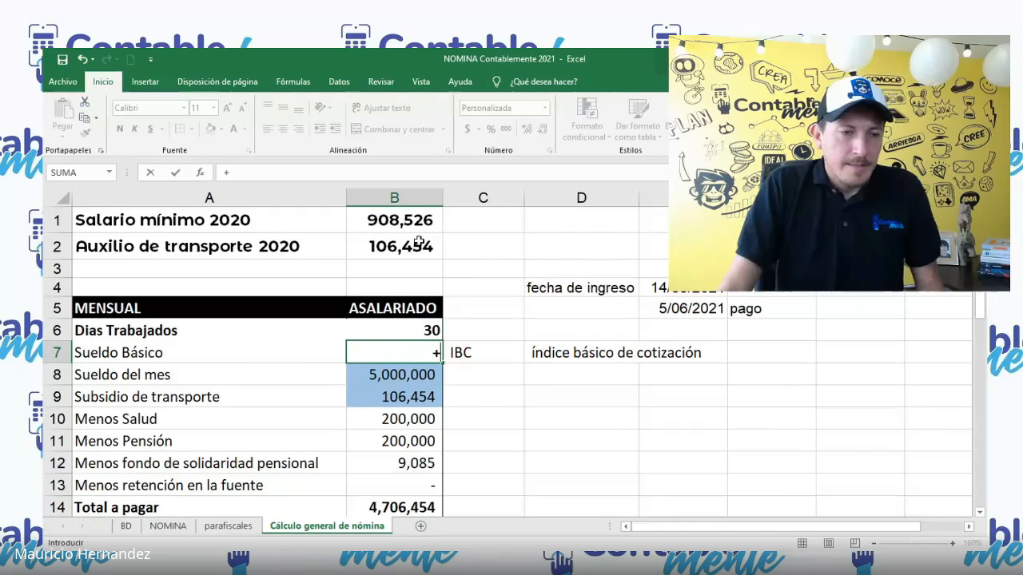
click(399, 221)
key(Return)
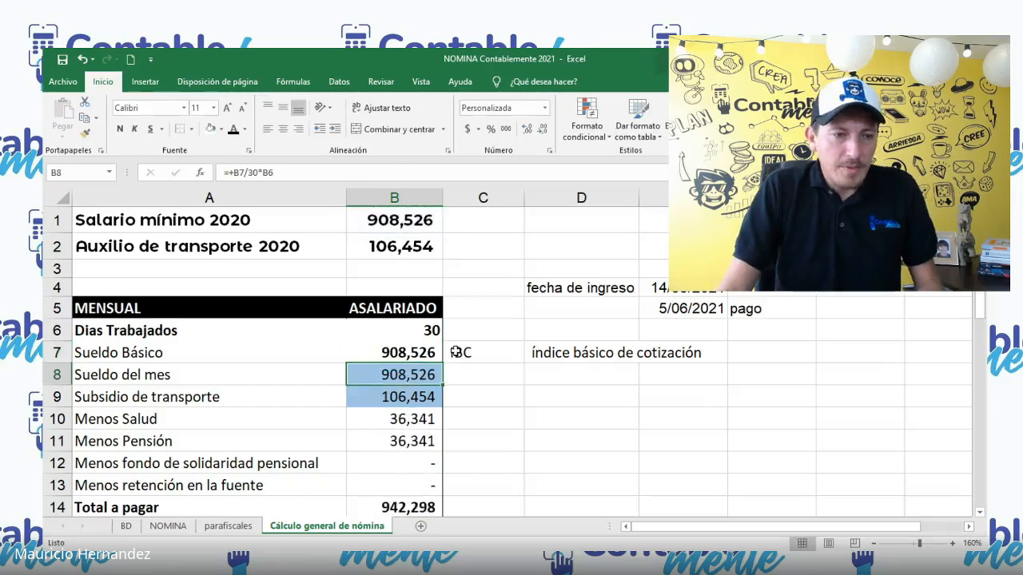
scroll(455, 358, down, 3)
scroll(456, 358, up, 3)
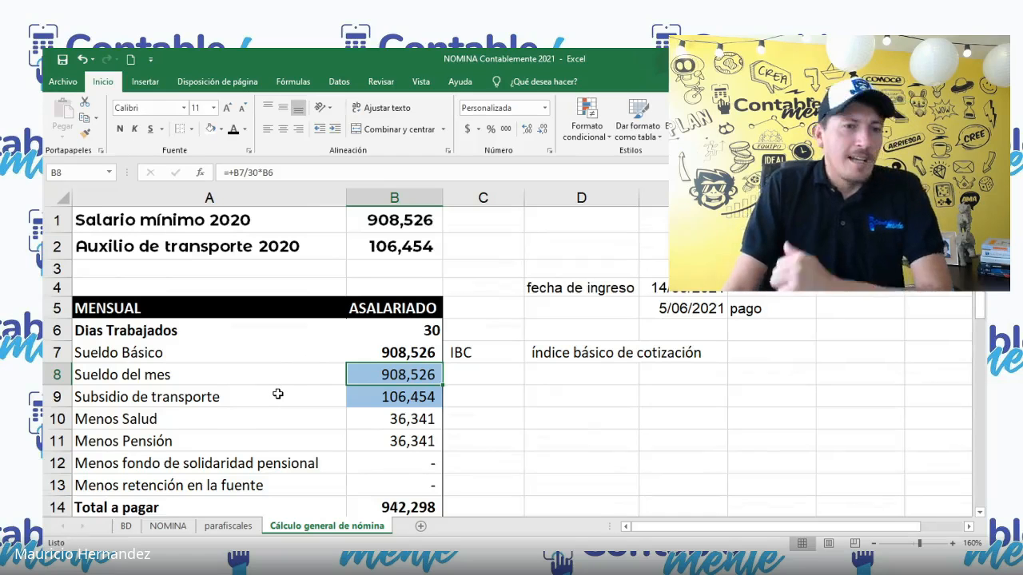
scroll(277, 394, down, 1)
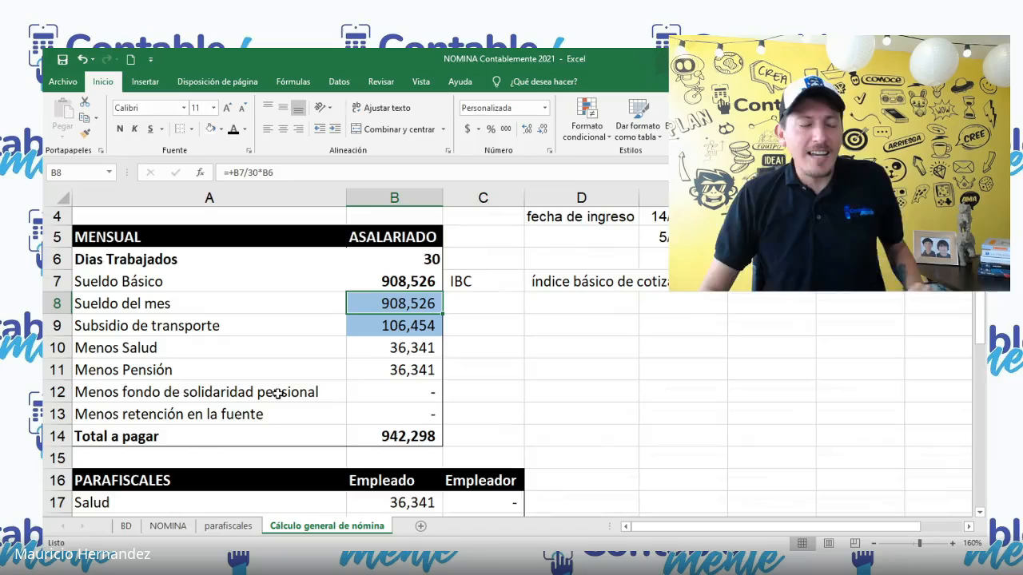
scroll(352, 393, down, 1)
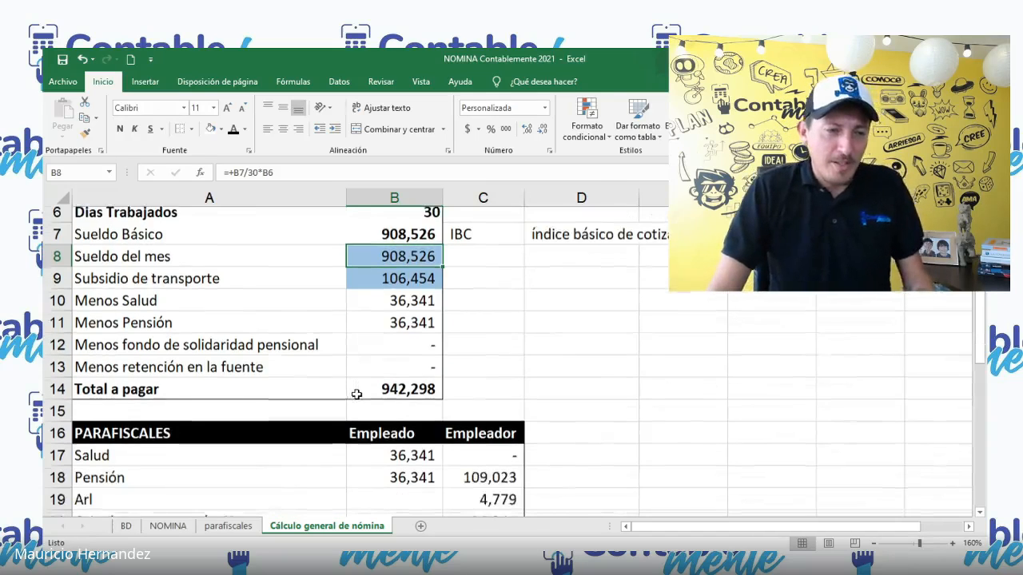
scroll(356, 394, down, 2)
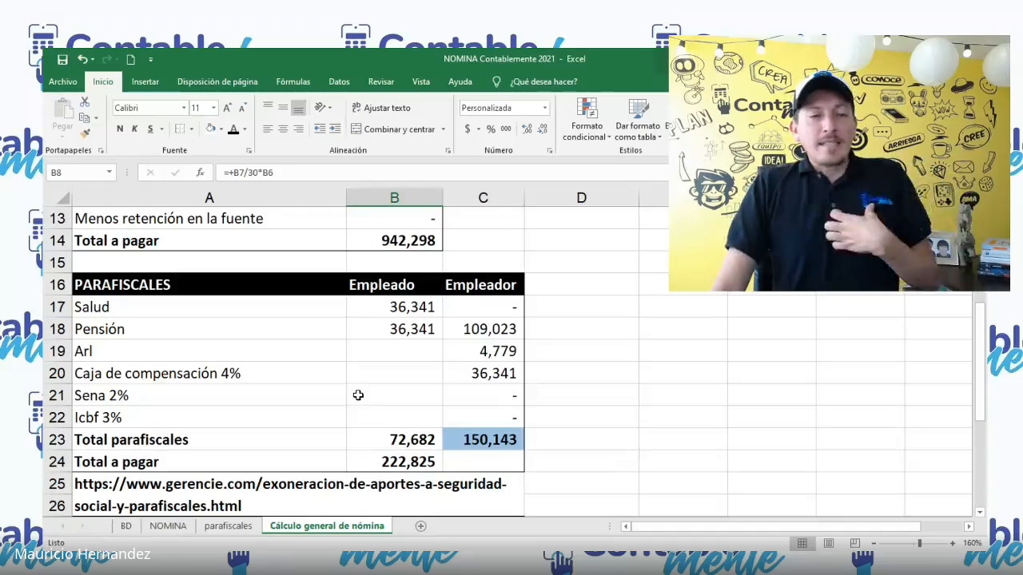
Step: Move the IBC label and its description "índice básico de cotización" from C7:D7 down to C8:D8, beside Sueldo del mes
scroll(416, 332, up, 3)
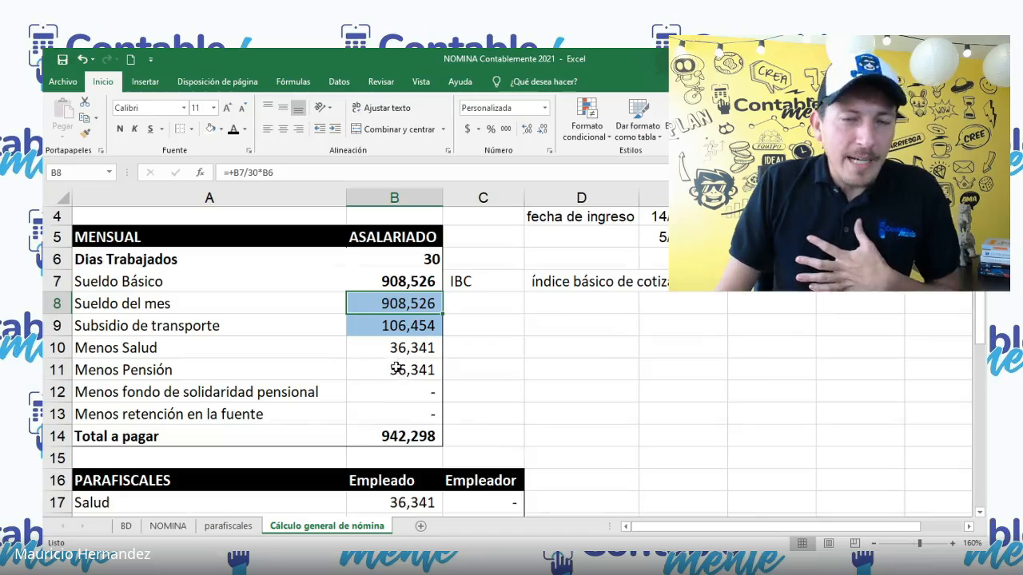
drag(276, 307, 528, 282)
key(ctrl+c)
click(504, 307)
key(ctrl+v)
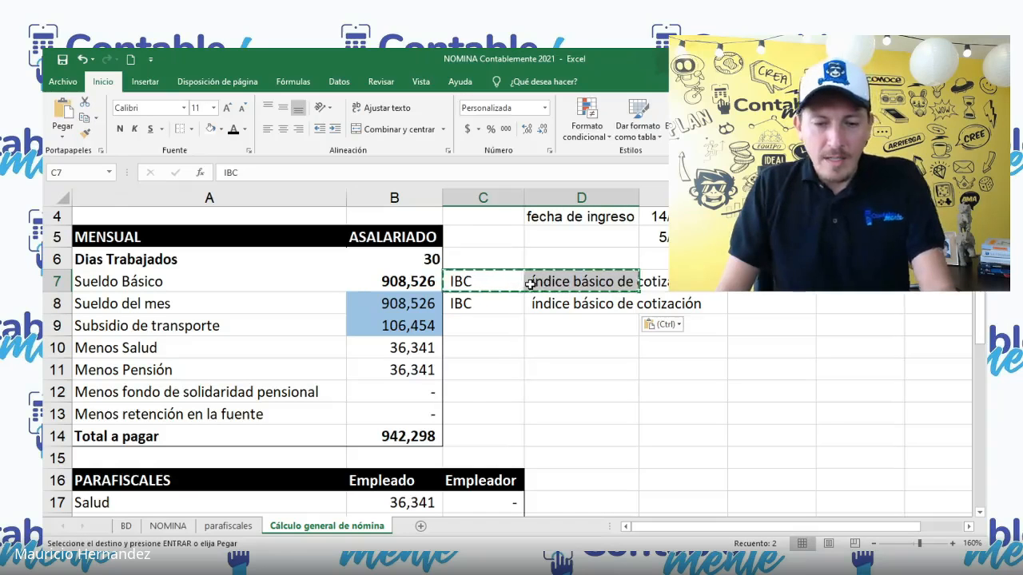
key(Delete)
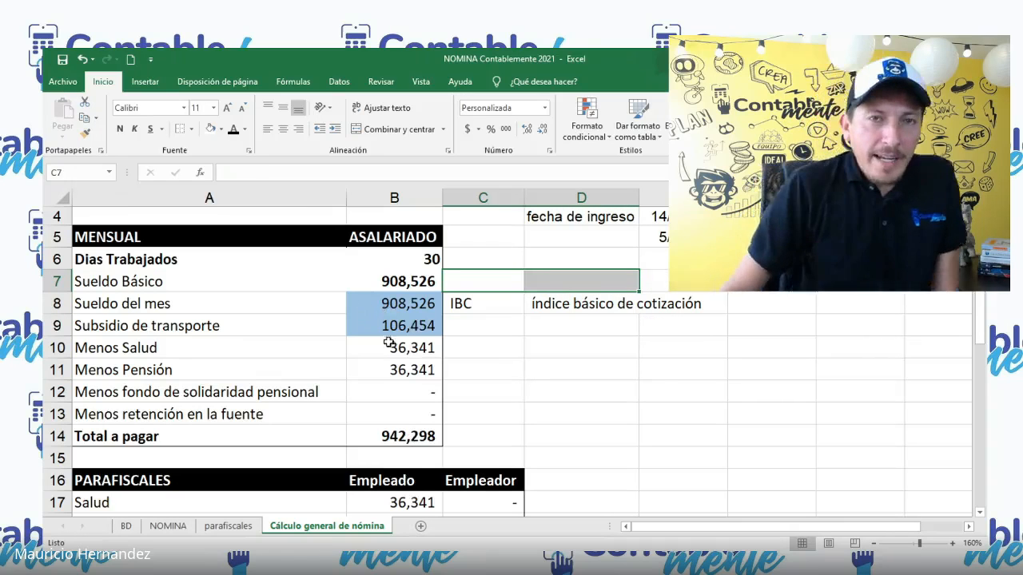
Step: Examine how Salud and Pensión are calculated for Empleado and Empleador in the PARAFISCALES table
scroll(400, 351, down, 1)
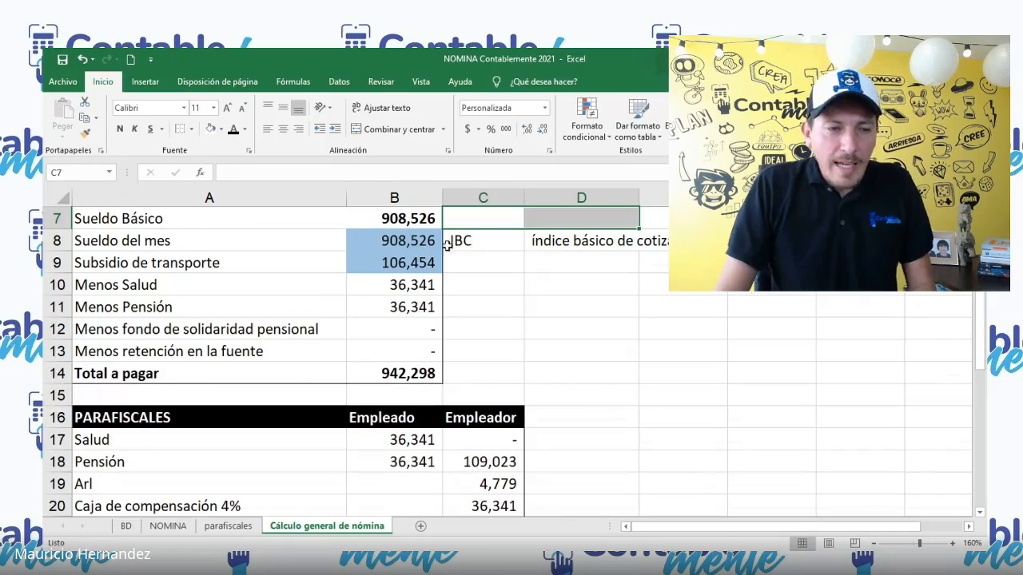
scroll(480, 339, down, 2)
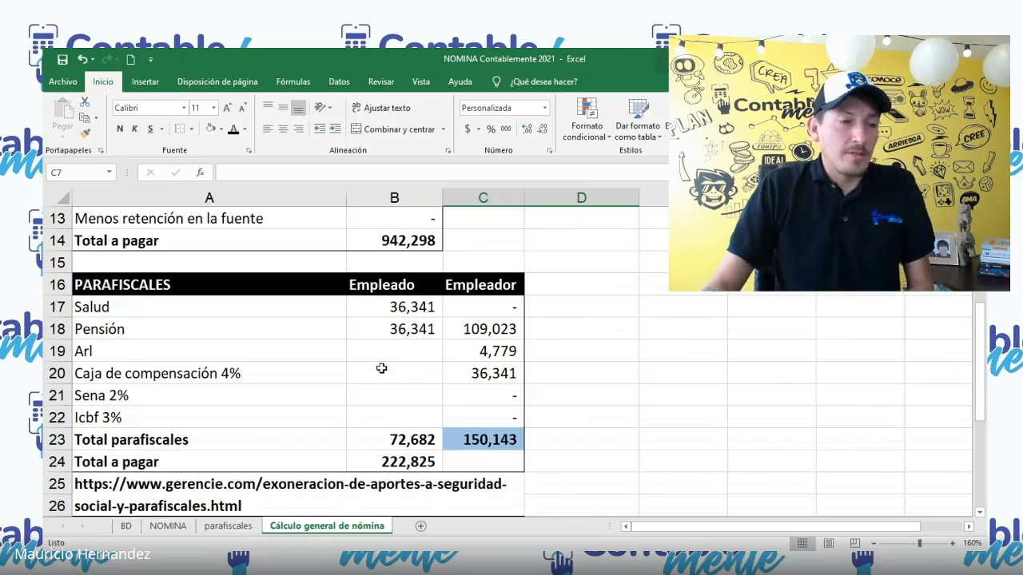
click(406, 308)
click(412, 334)
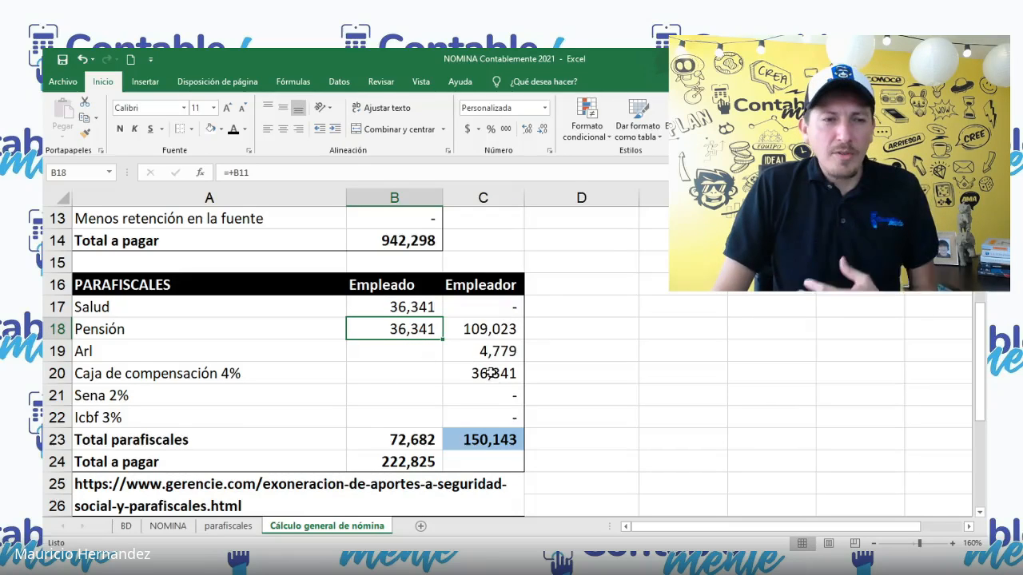
click(492, 307)
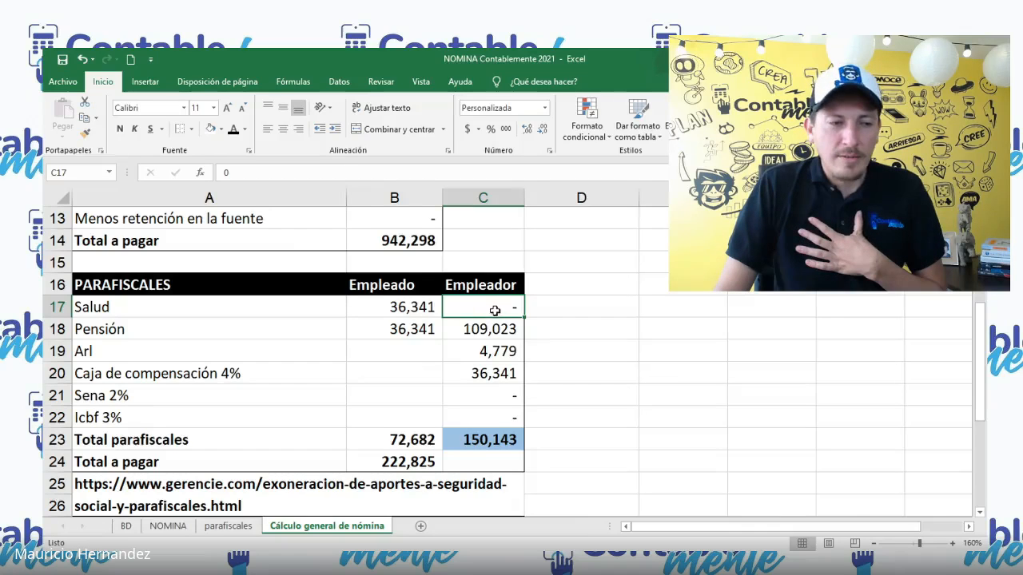
click(497, 335)
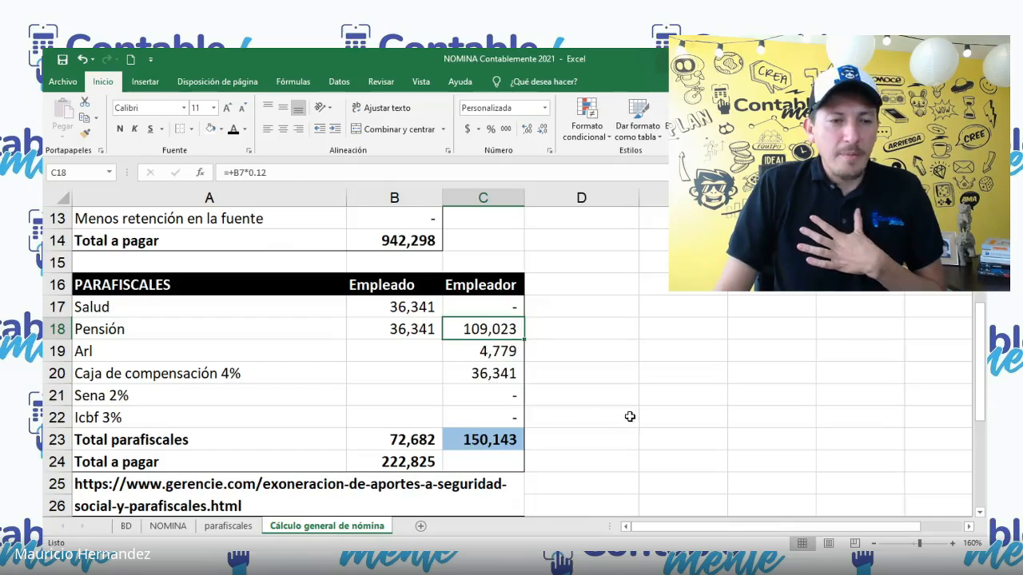
scroll(630, 416, up, 3)
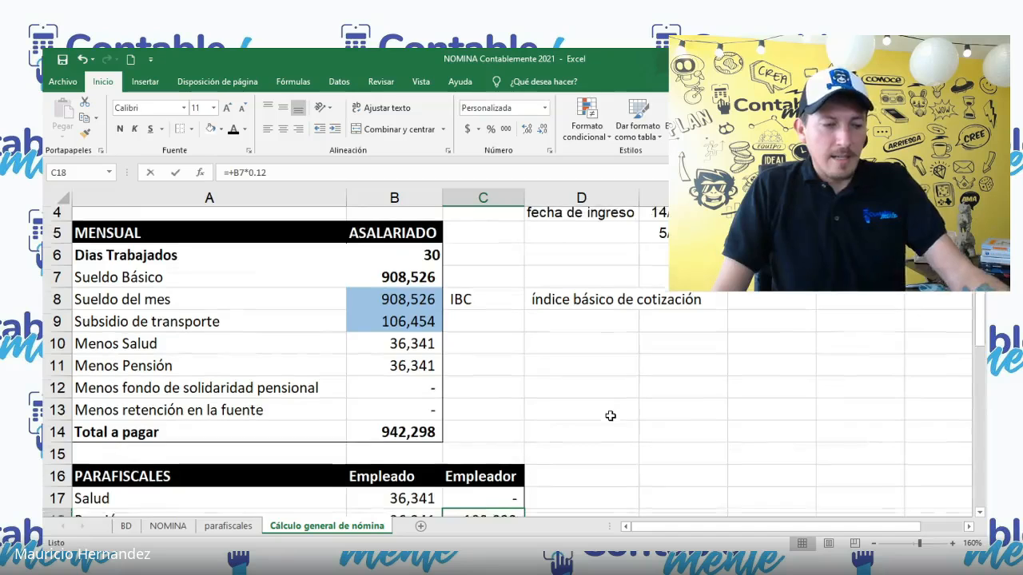
Step: Examine the Empleador formulas for Pensión, Arl, Caja de compensación, Sena and Icbf in the PARAFISCALES table
key(F2)
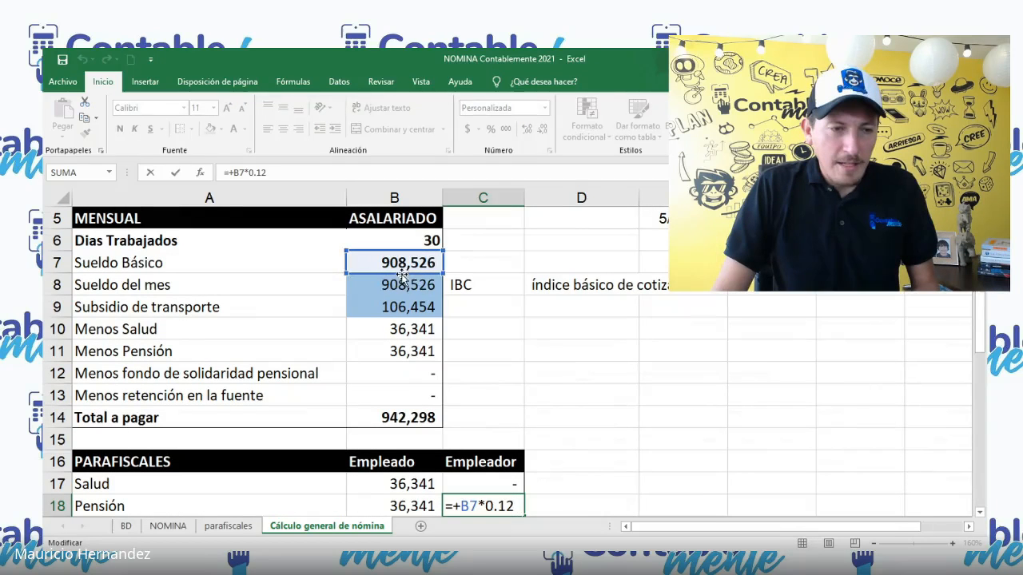
scroll(577, 347, down, 2)
click(557, 395)
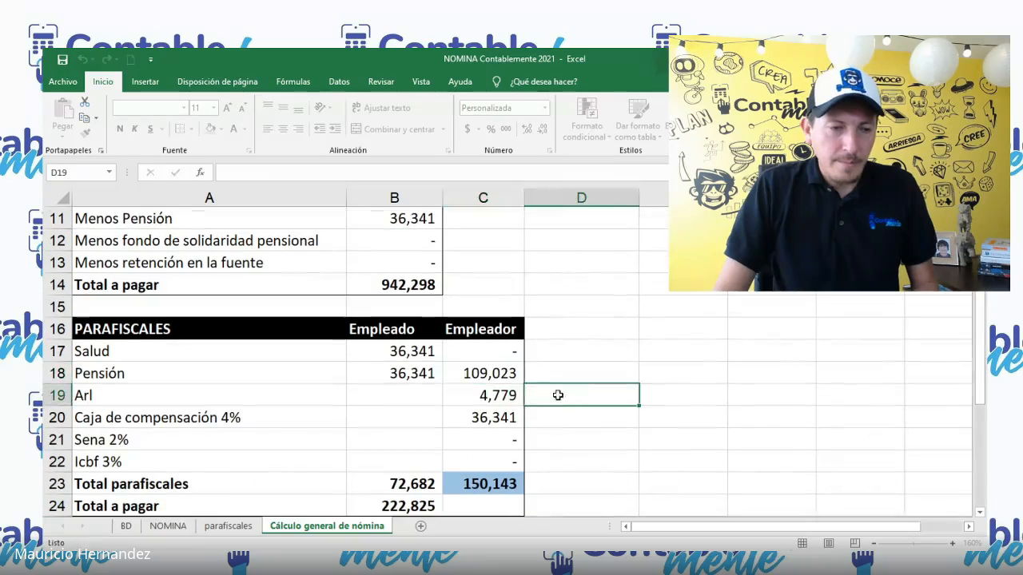
click(490, 401)
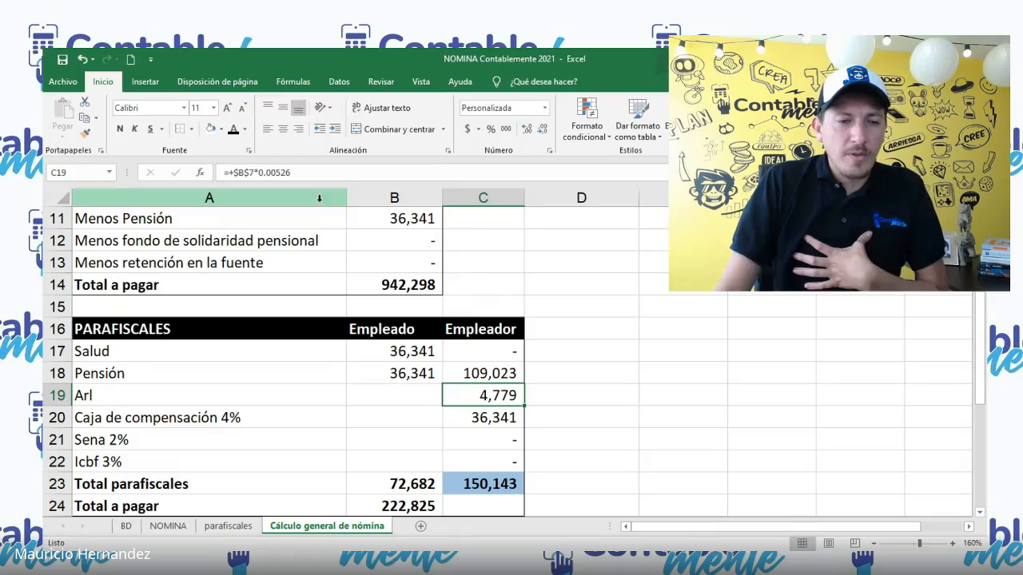
scroll(544, 321, down, 1)
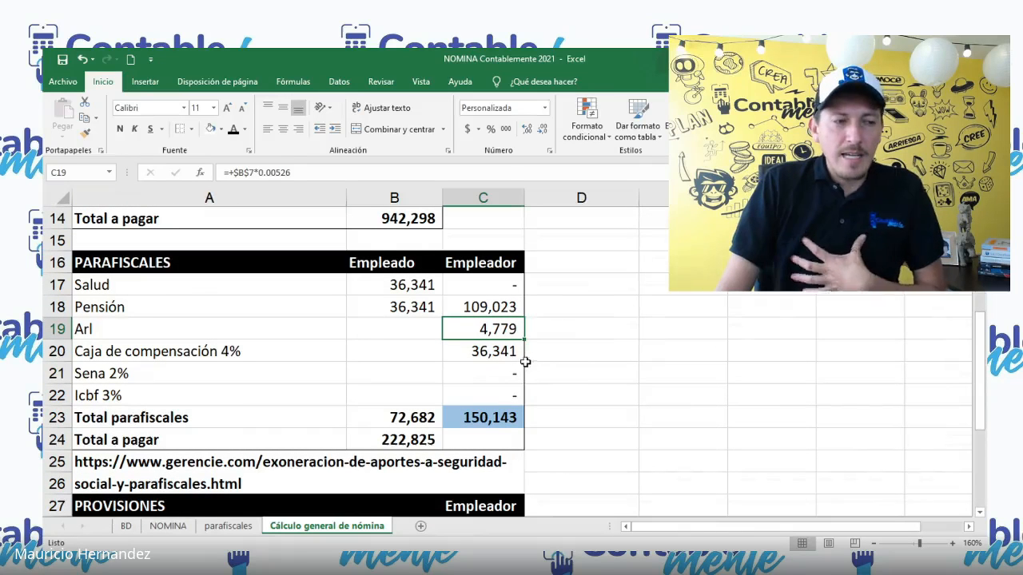
click(502, 353)
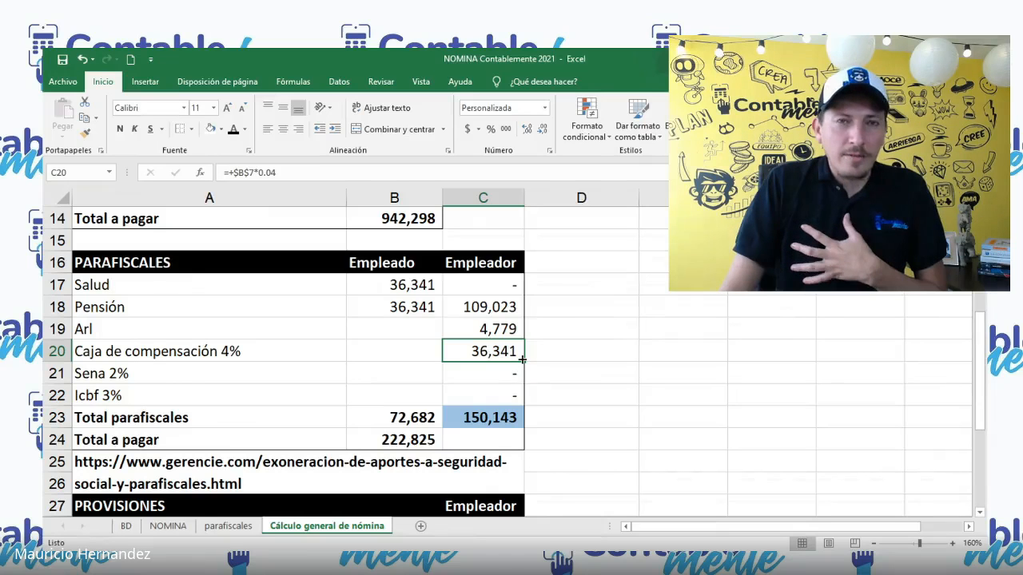
click(468, 375)
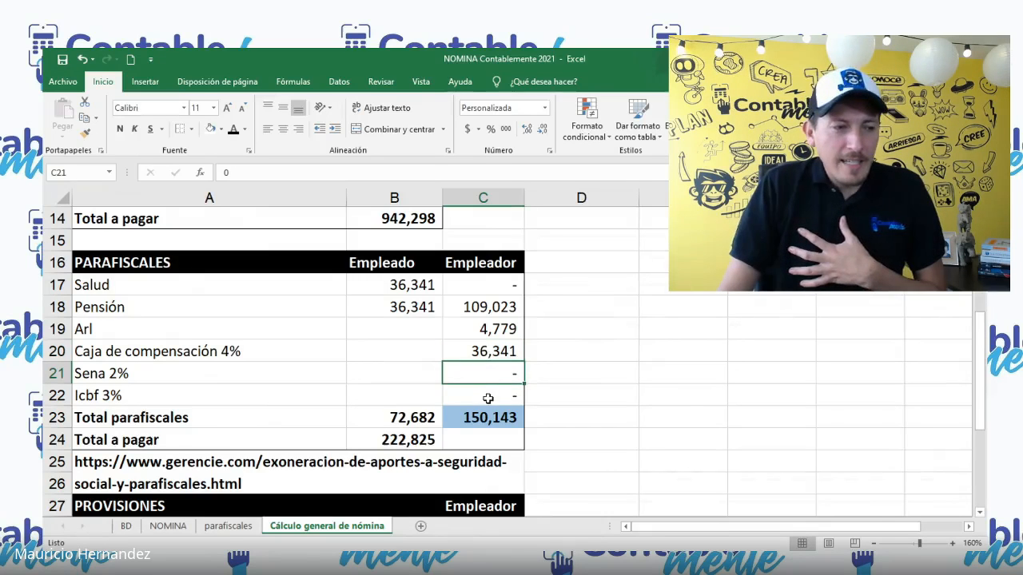
click(487, 397)
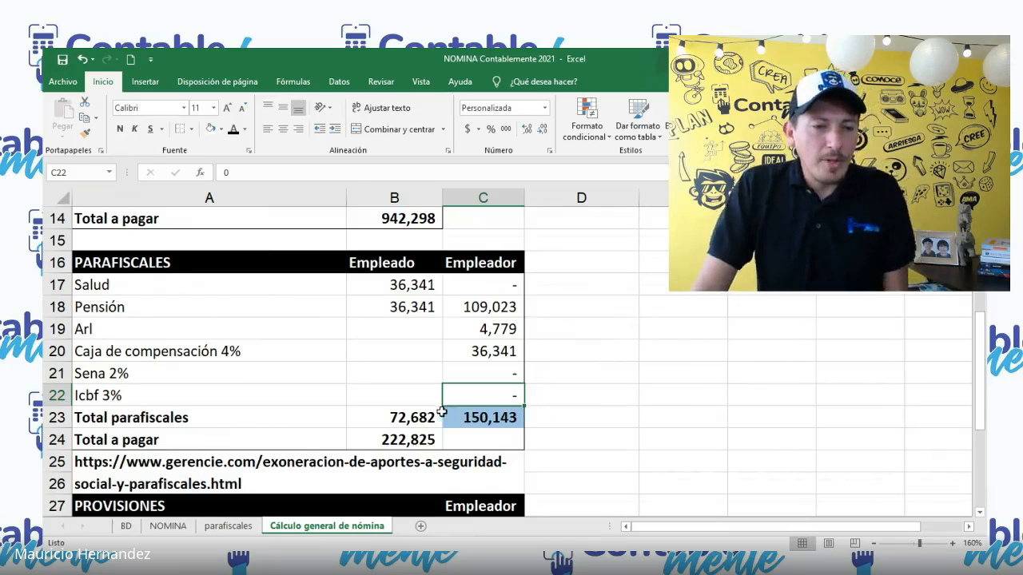
Step: Inspect the Total parafiscales formulas for Empleado and Empleador and the combined Total a pagar in B24
click(418, 419)
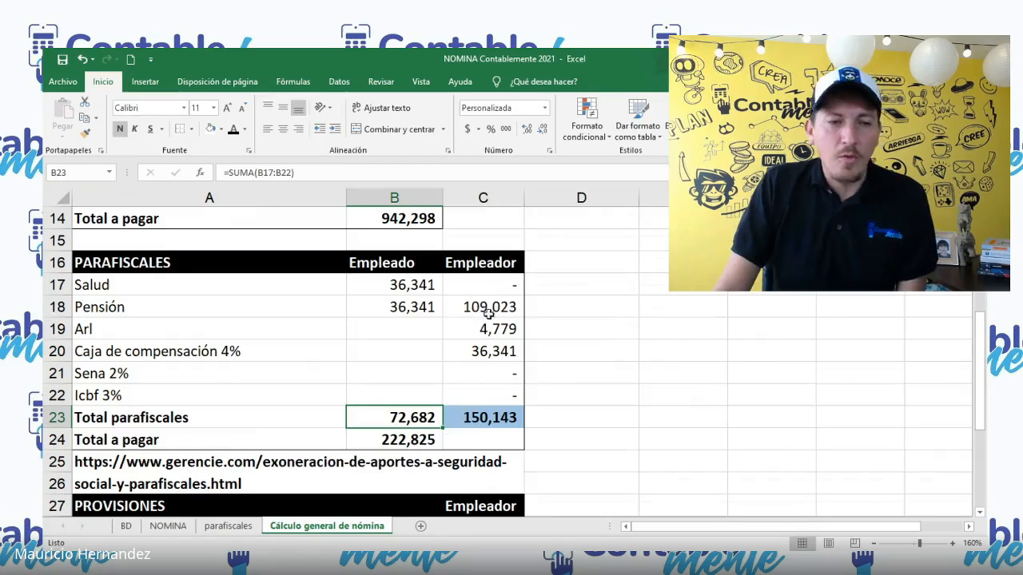
click(494, 416)
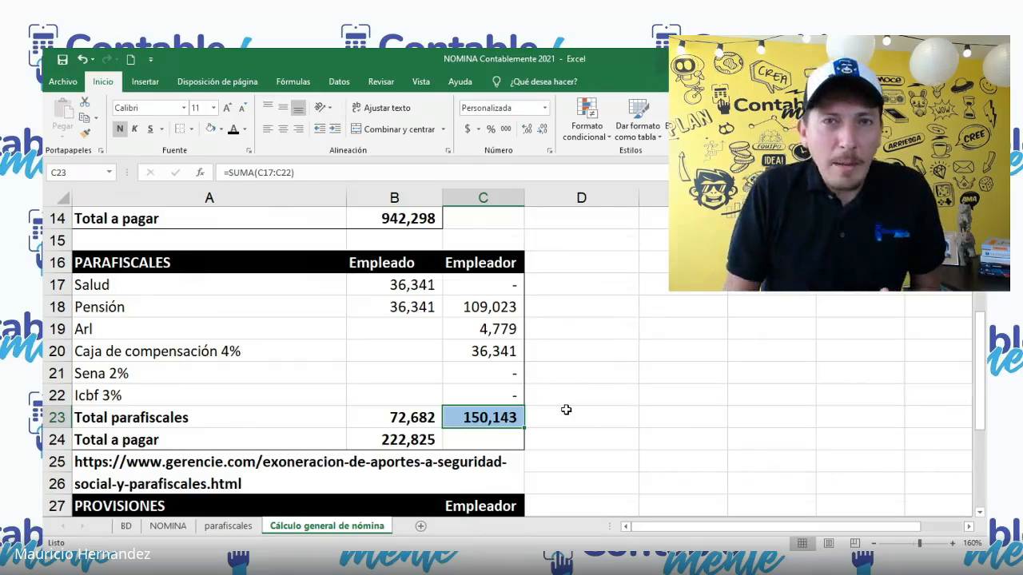
click(411, 444)
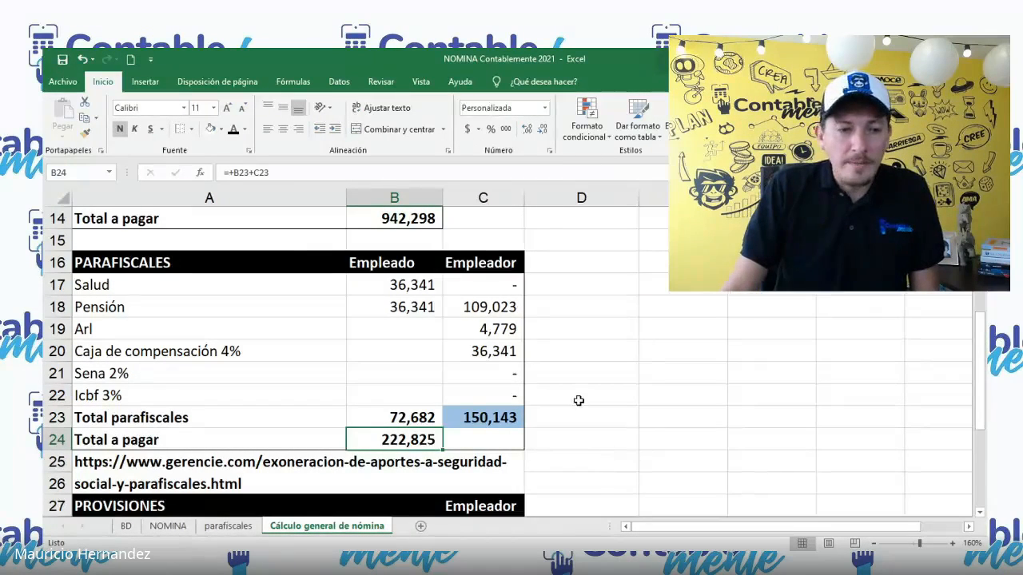
Step: Compare the PARAFISCALES section with the PROVISIONES section and the Total costo empresario row
scroll(579, 402, down, 2)
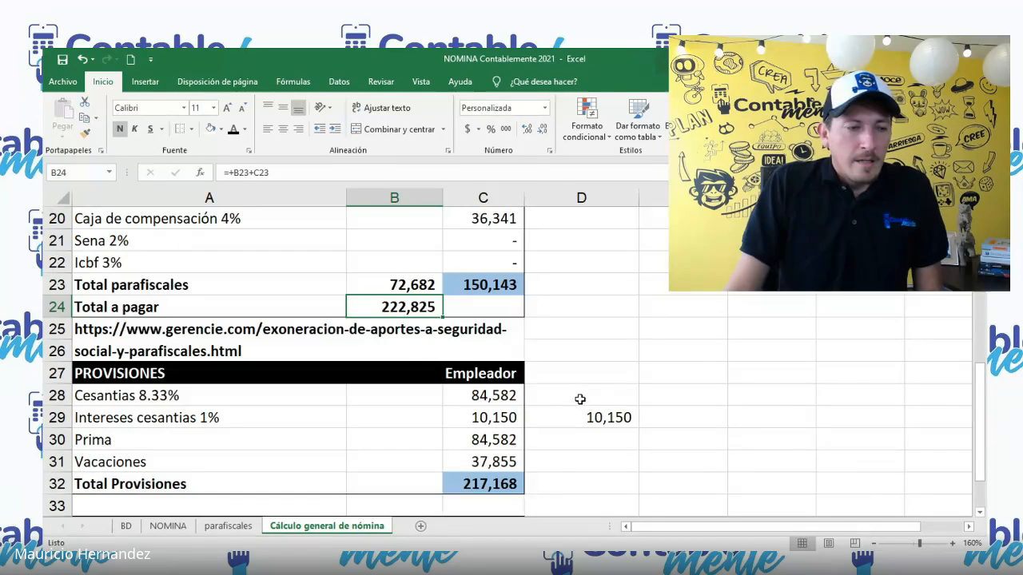
scroll(581, 399, down, 1)
scroll(585, 383, up, 4)
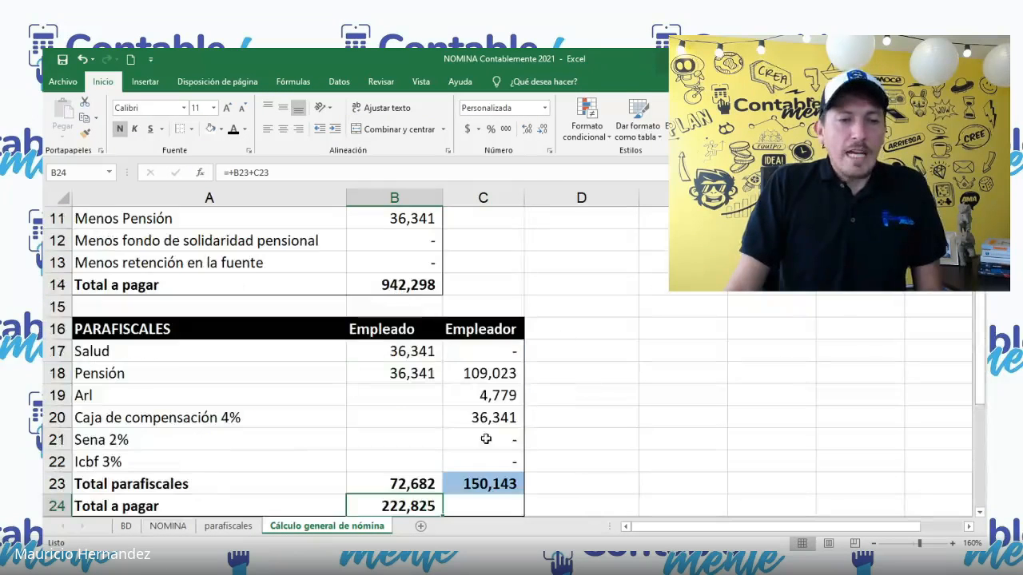
scroll(381, 400, down, 1)
scroll(381, 400, down, 1)
scroll(399, 304, up, 1)
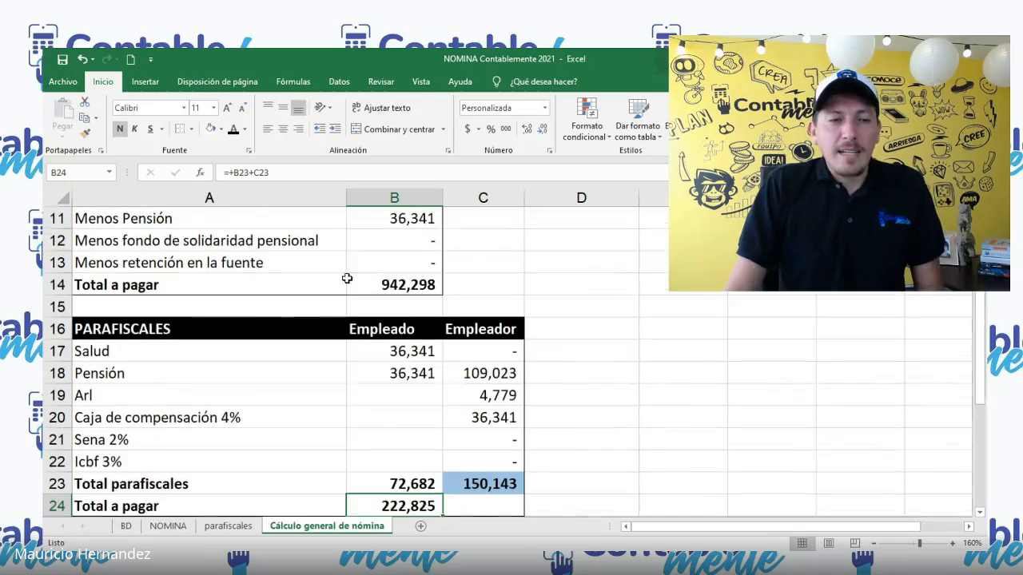
scroll(435, 384, down, 6)
scroll(424, 320, up, 1)
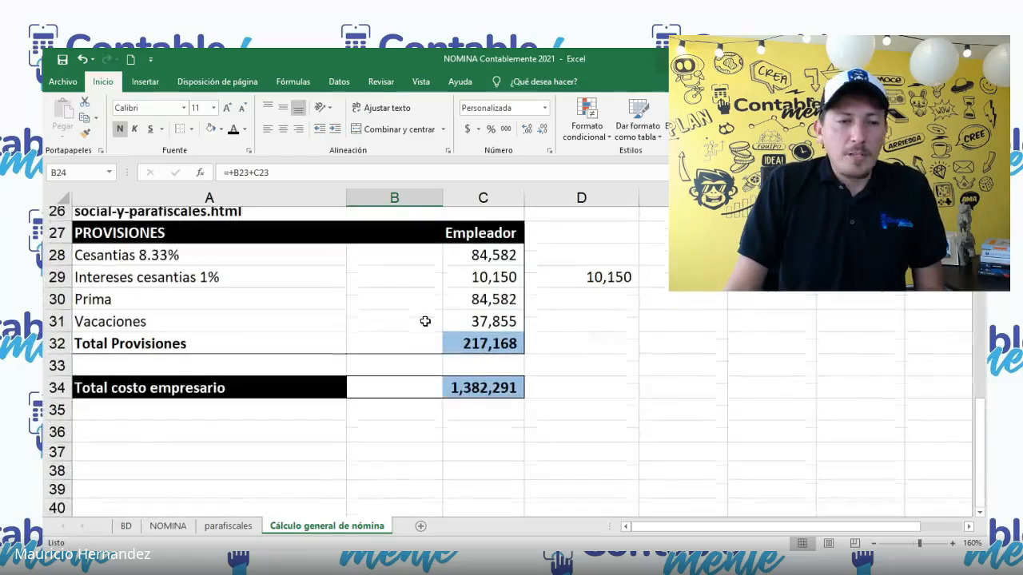
scroll(407, 320, up, 1)
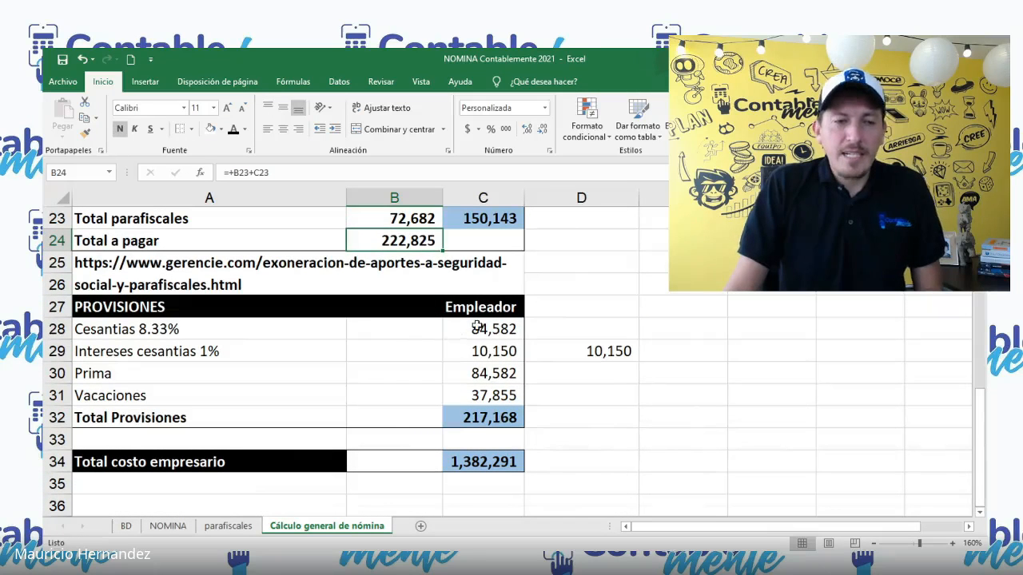
Step: Review the Cesantias, Intereses cesantias, Prima and Vacaciones rows in PROVISIONES, including the Cesantias formula in C28
click(477, 327)
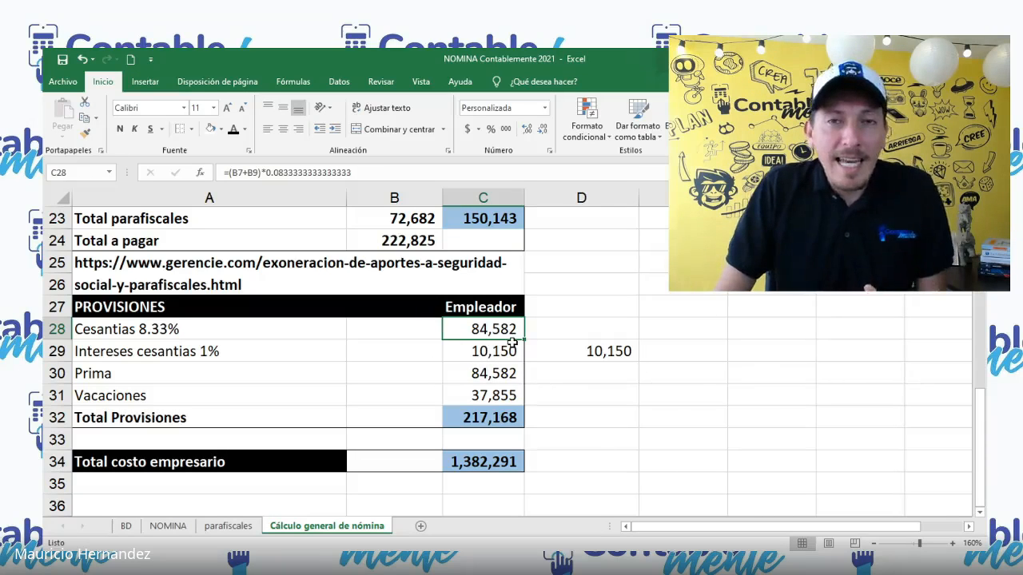
click(245, 334)
click(246, 352)
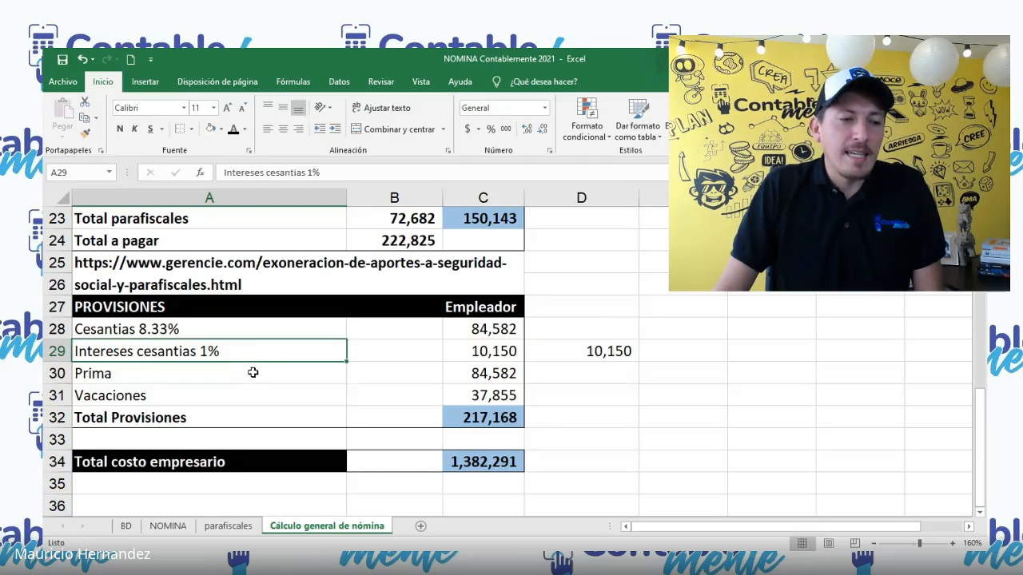
click(256, 374)
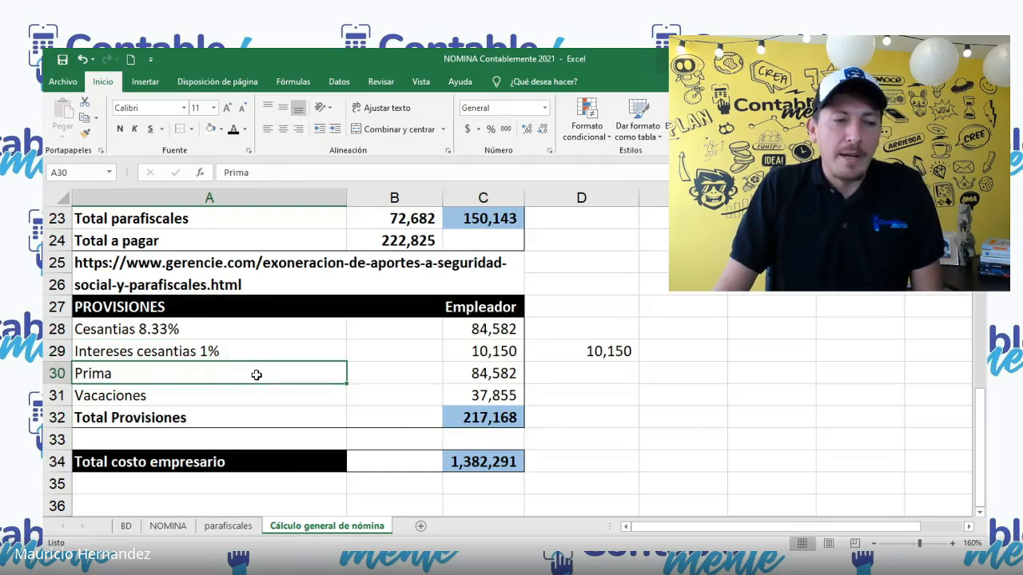
click(311, 404)
drag(490, 400, 326, 399)
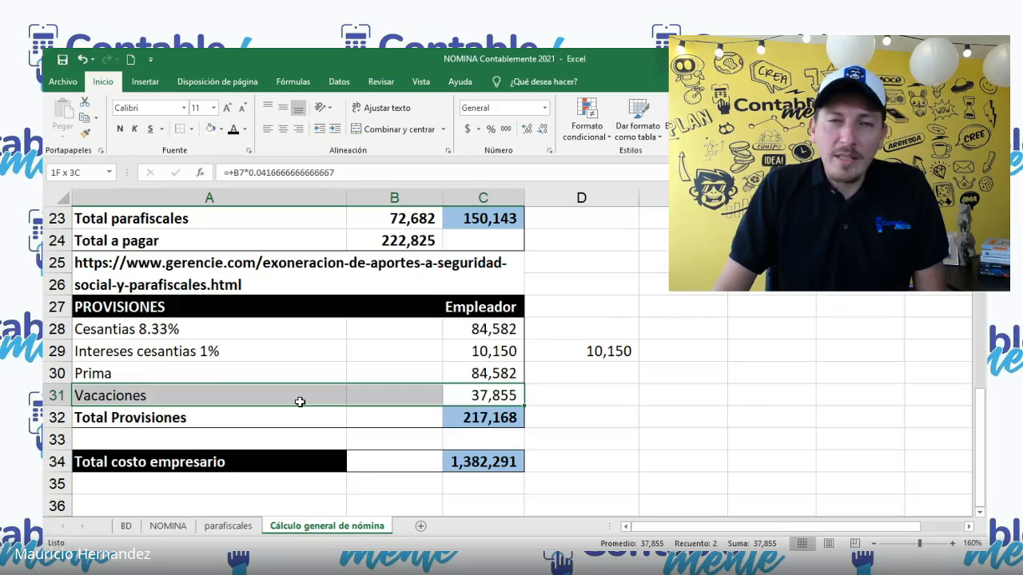
click(297, 400)
click(394, 400)
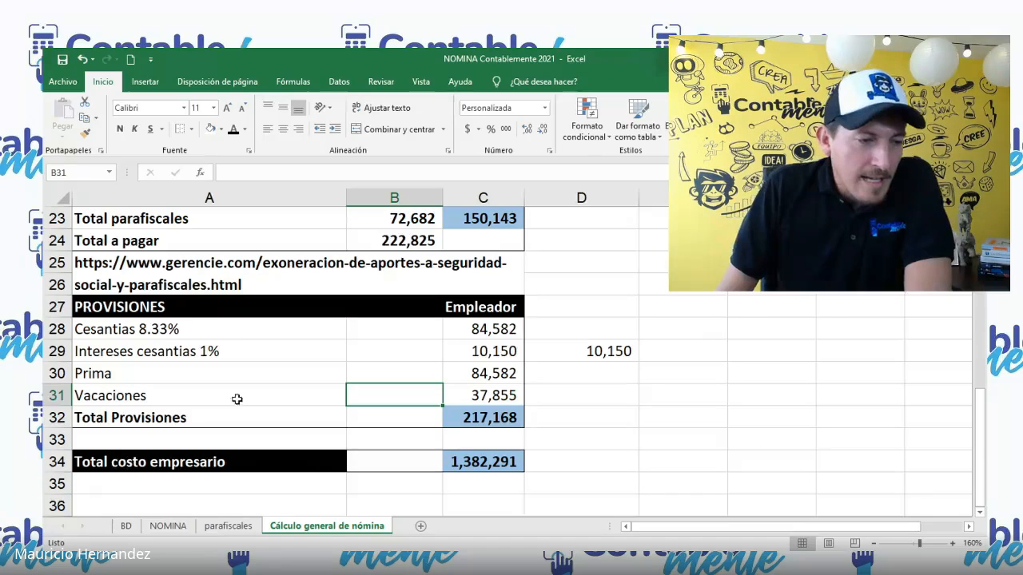
click(478, 328)
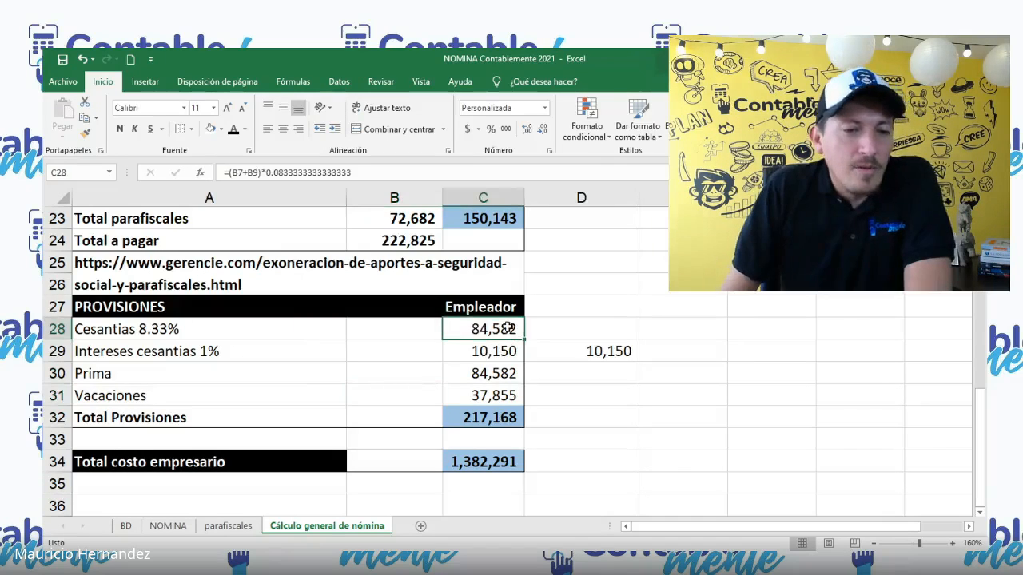
click(691, 328)
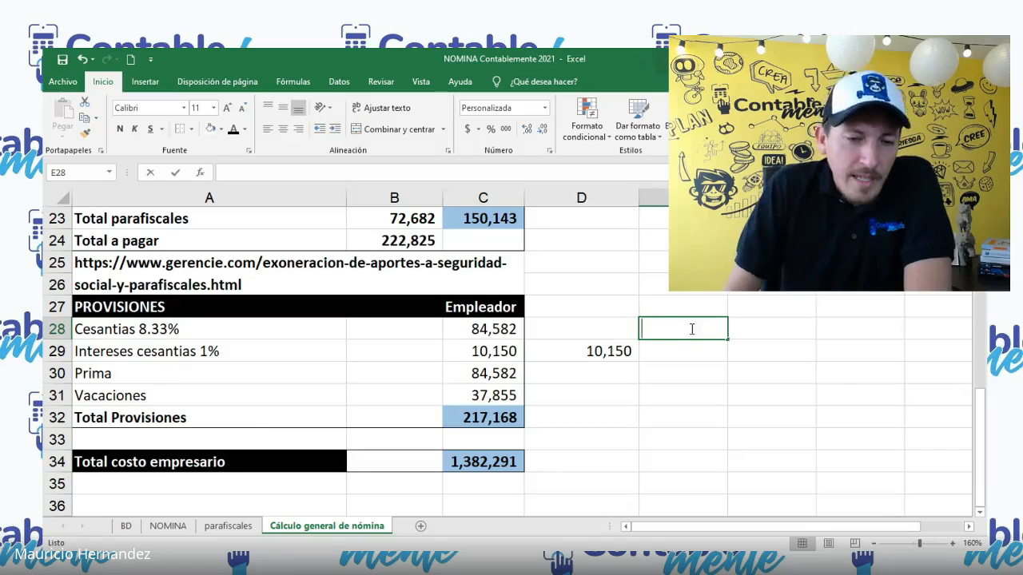
text(+)
scroll(472, 376, up, 2)
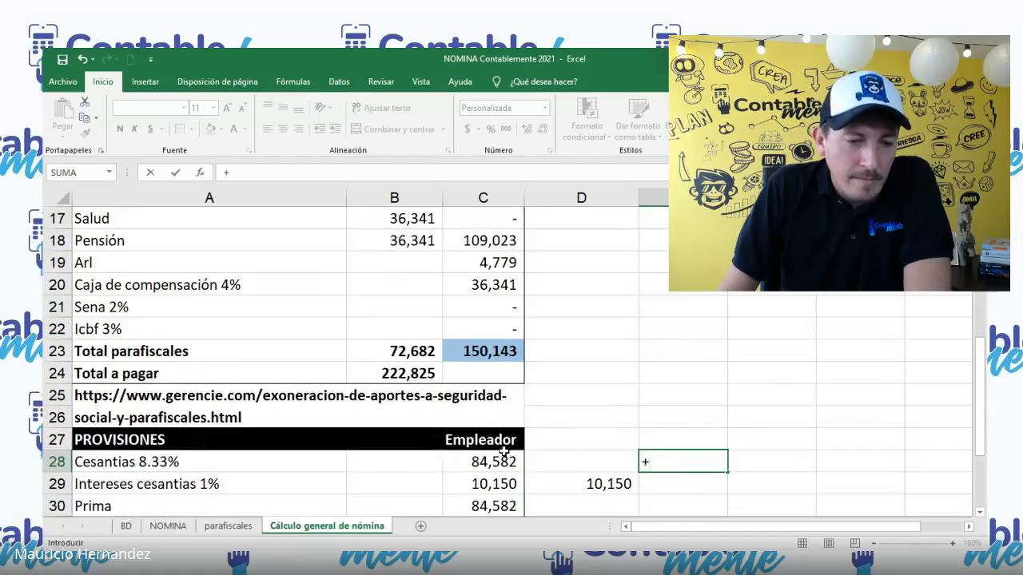
scroll(504, 449, up, 5)
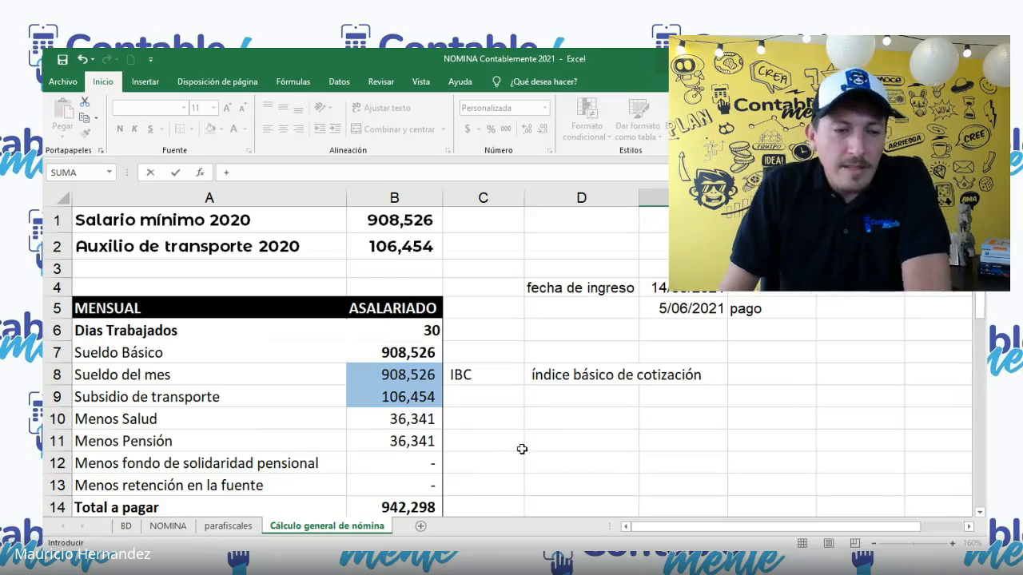
scroll(523, 447, down, 7)
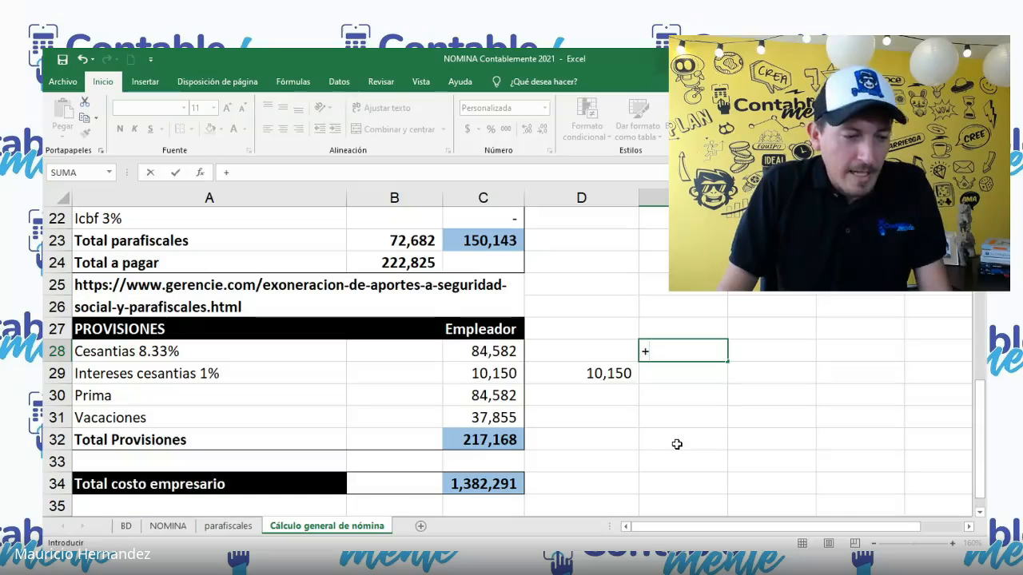
key(Escape)
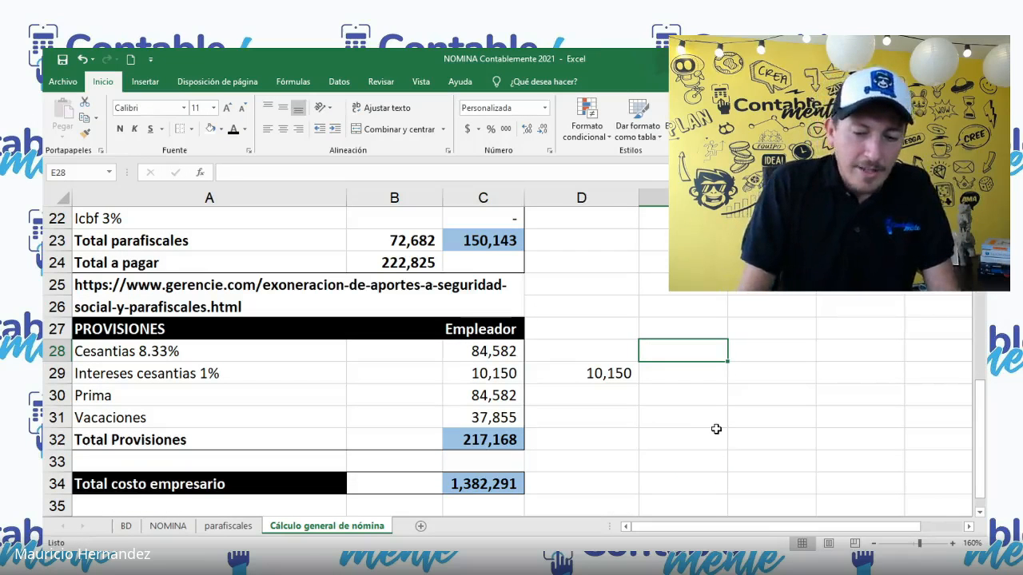
Step: Enter 360 in E28 and add the minimum wage and transport allowance in F28 with +B1+B2
text(360)
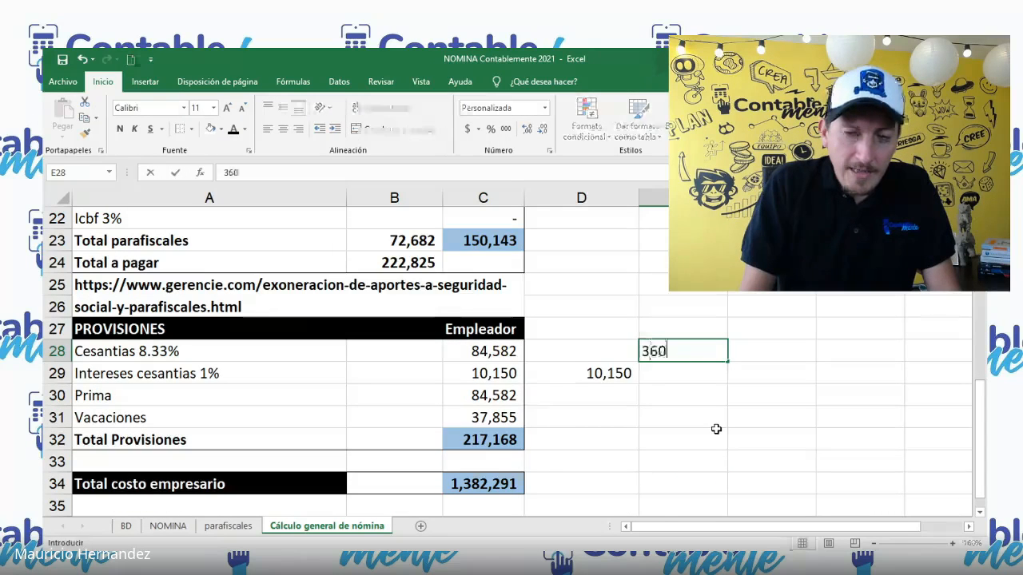
key(Tab)
text(+)
scroll(507, 308, up, 7)
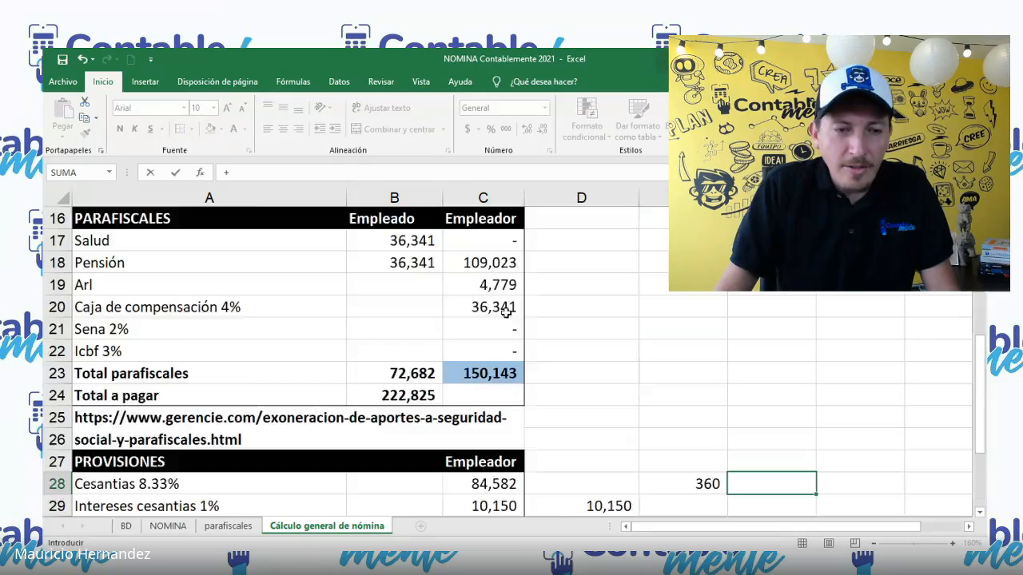
click(404, 226)
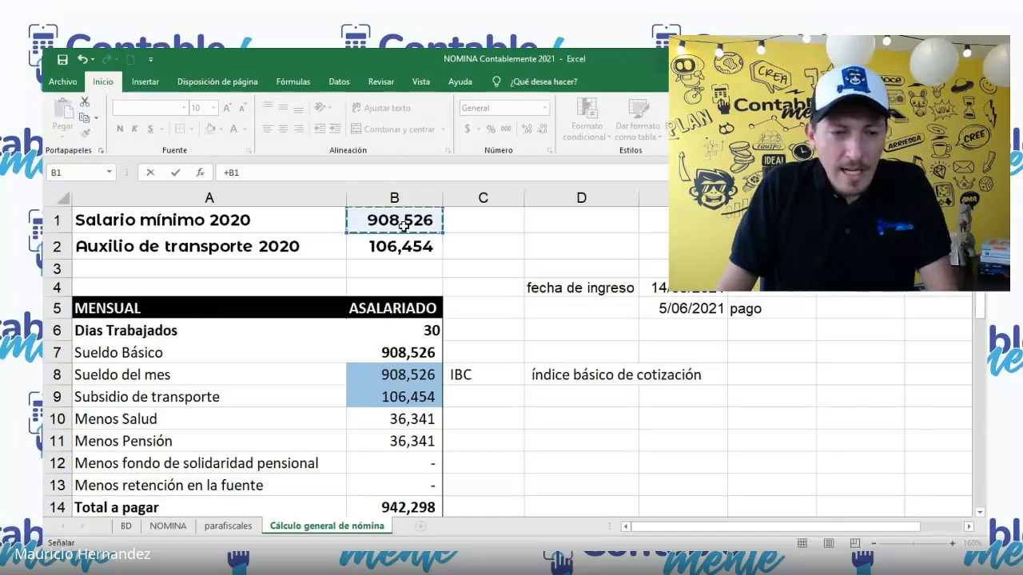
text(+)
click(400, 244)
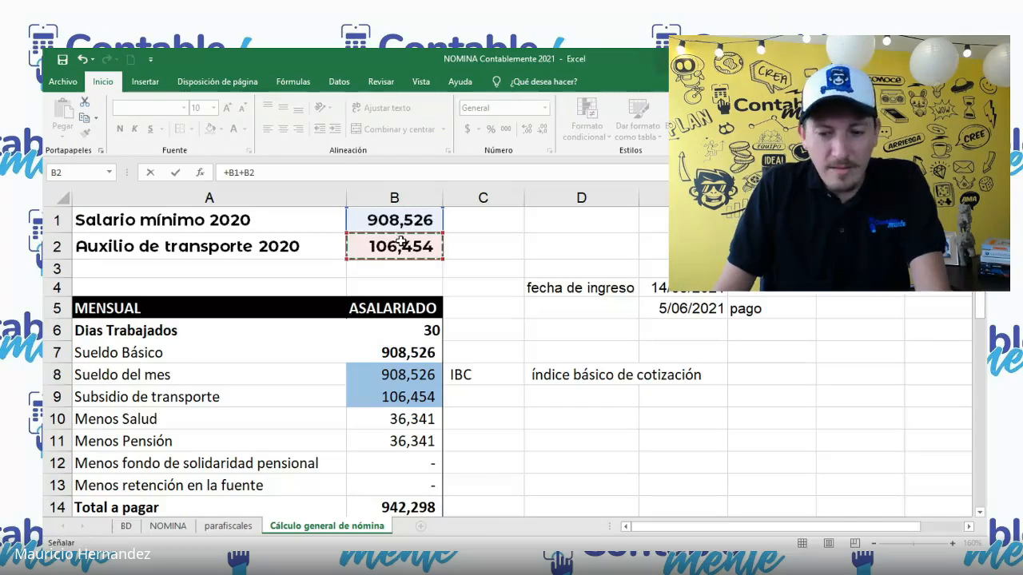
key(Return)
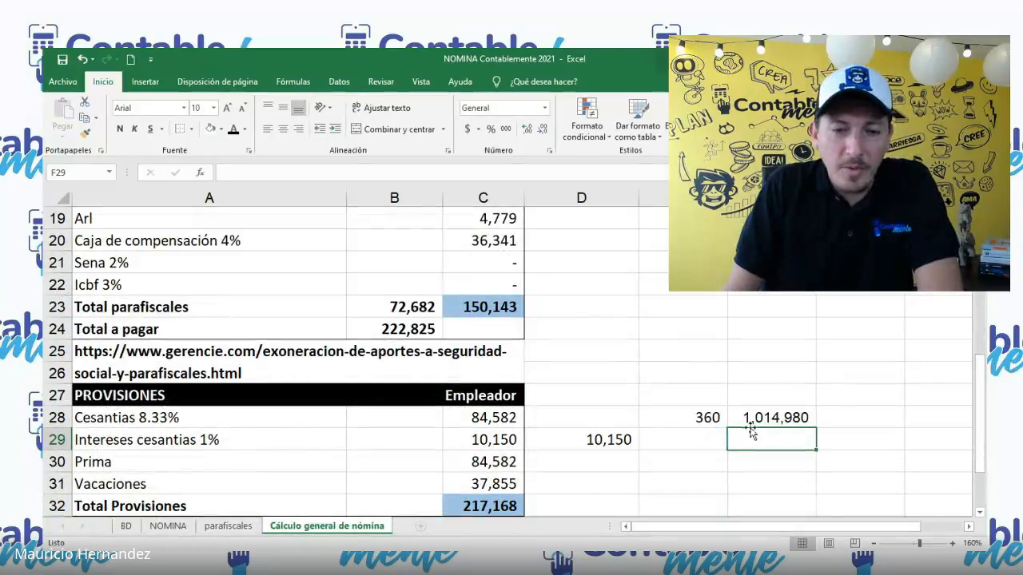
Step: Link E29 to the Dias Trabajados value with the formula +B6
click(704, 442)
text(+)
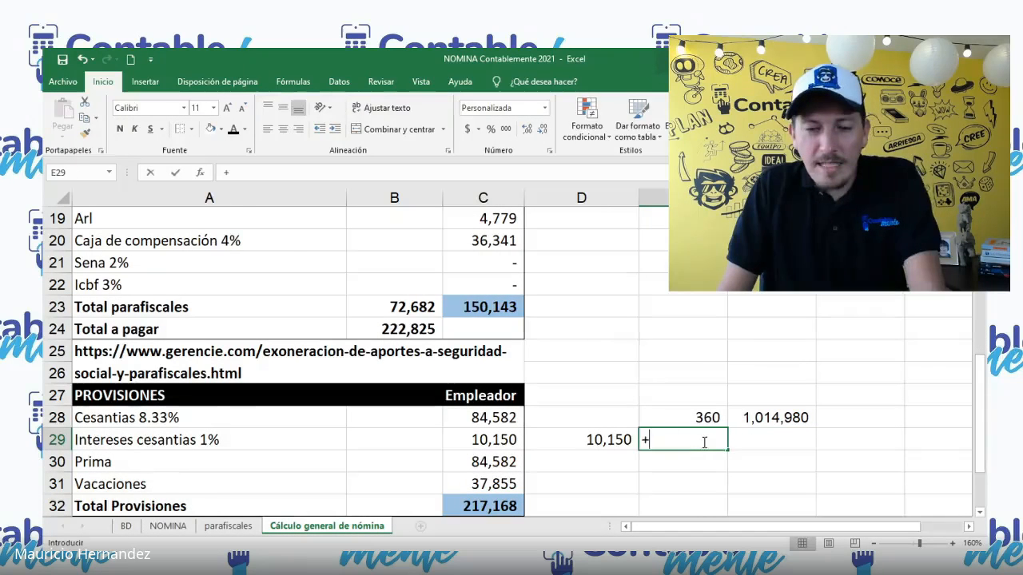
scroll(704, 442, up, 6)
click(406, 332)
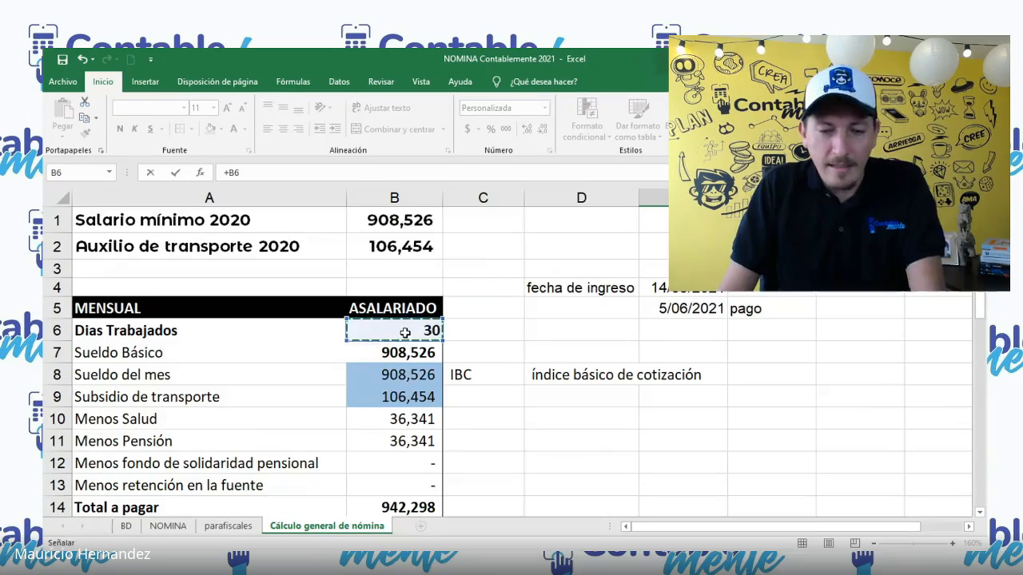
key(Tab)
scroll(726, 434, down, 1)
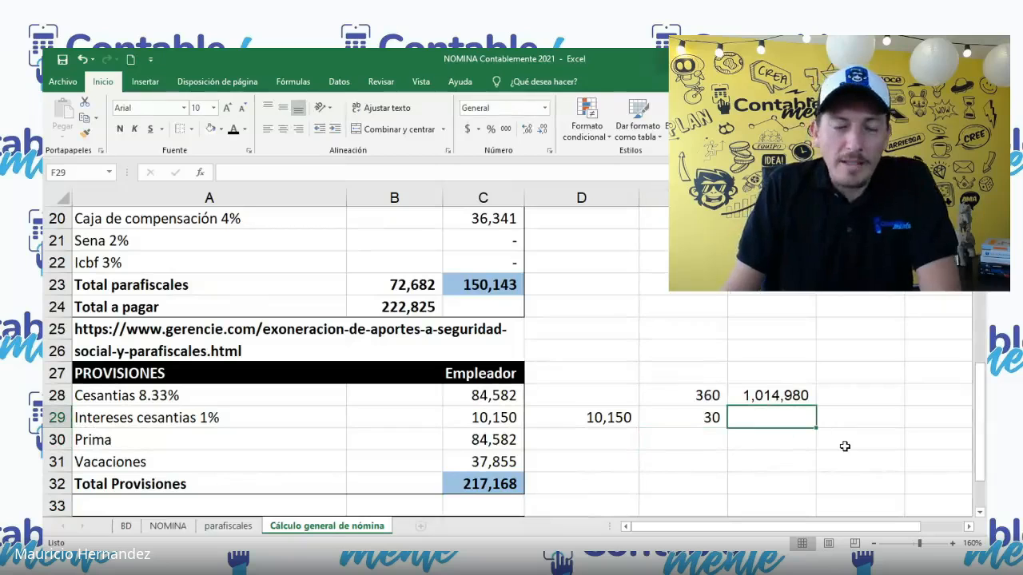
Step: Calculate the proportional cesantías in F29 with the formula +F28*E29/E28
text(+)
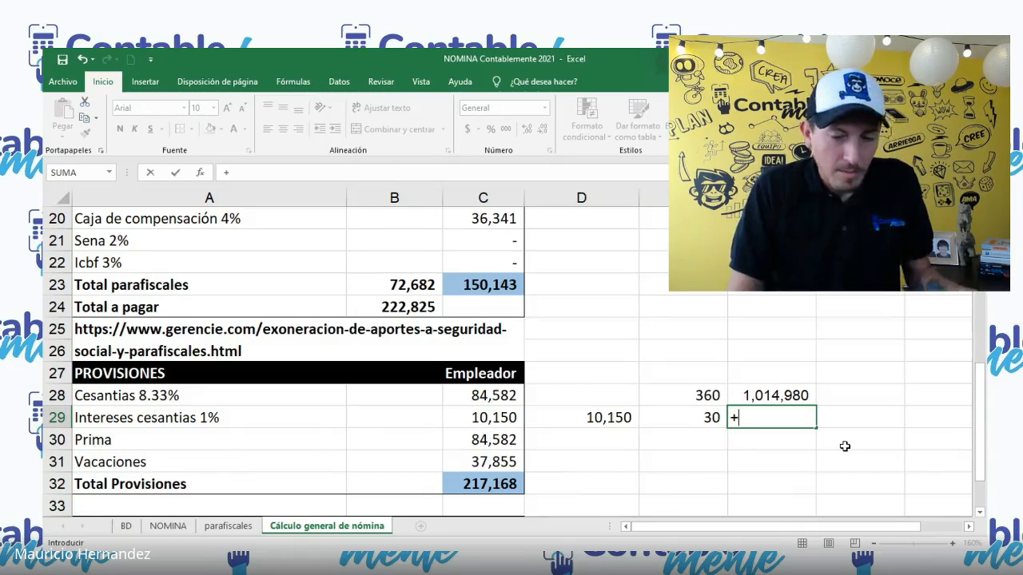
key(Up)
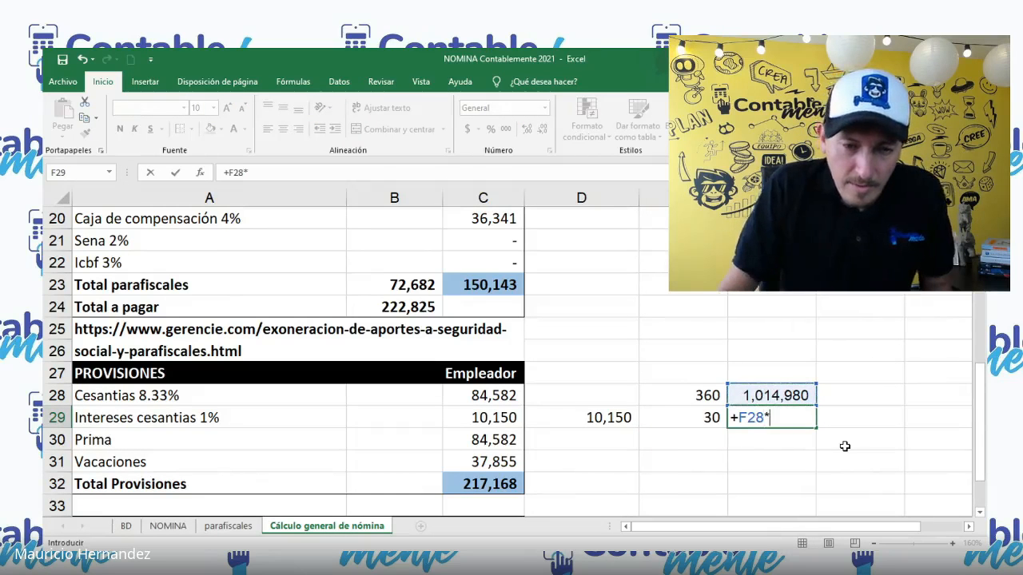
text(*)
click(699, 417)
text(/)
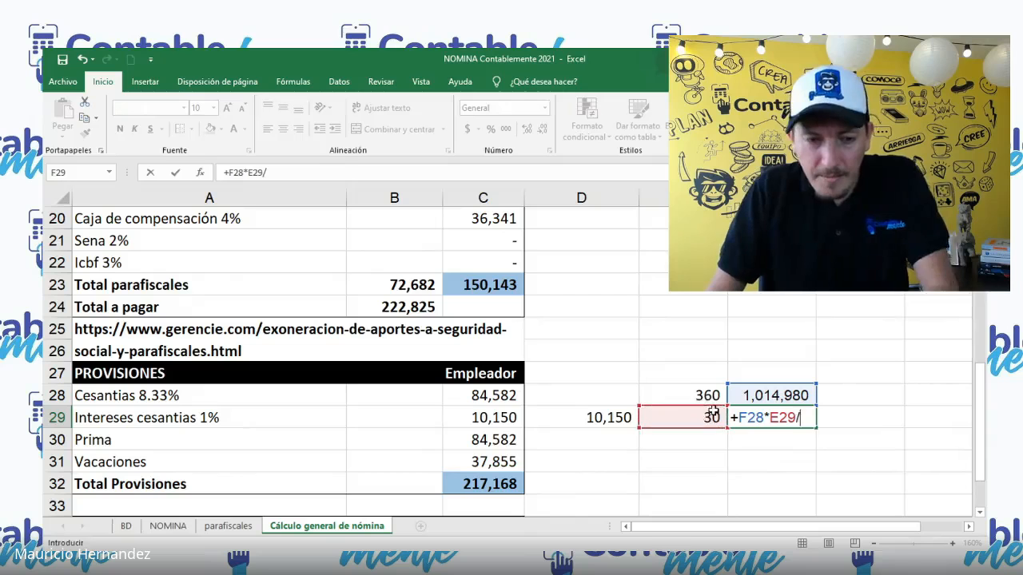
click(675, 390)
key(Return)
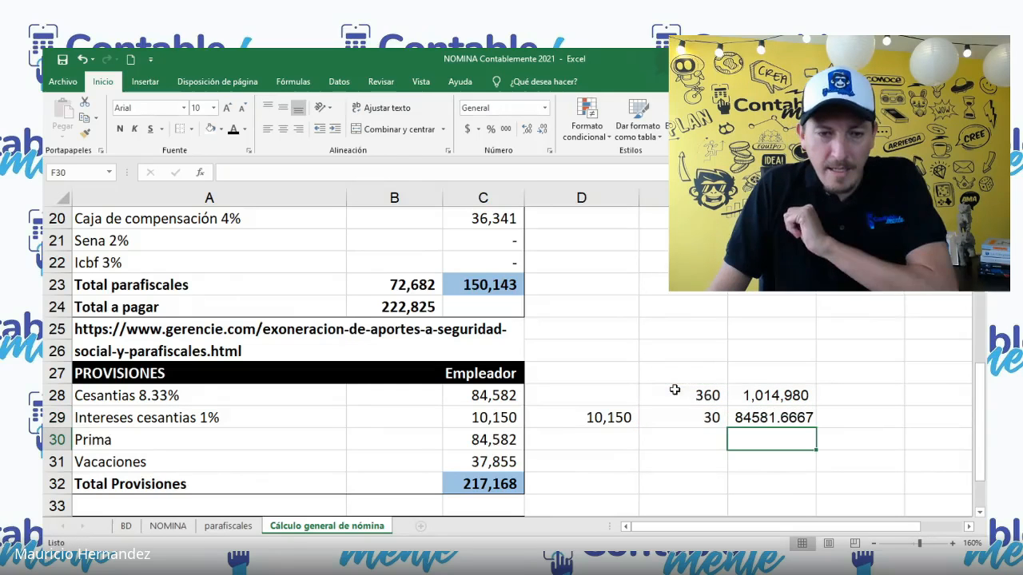
Step: Apply the thousands-separator number format to columns E and F
click(755, 418)
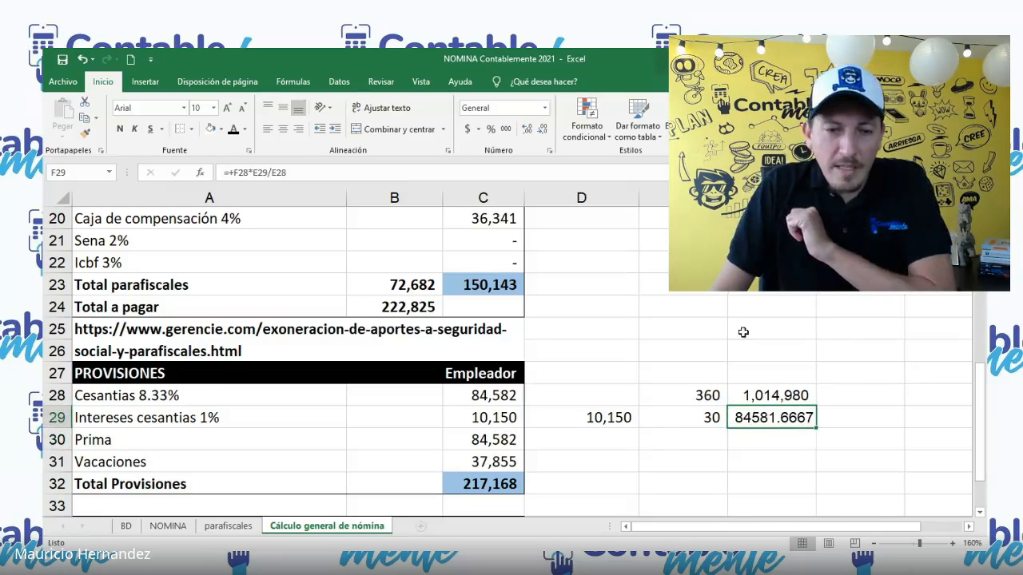
drag(683, 197, 771, 198)
click(508, 131)
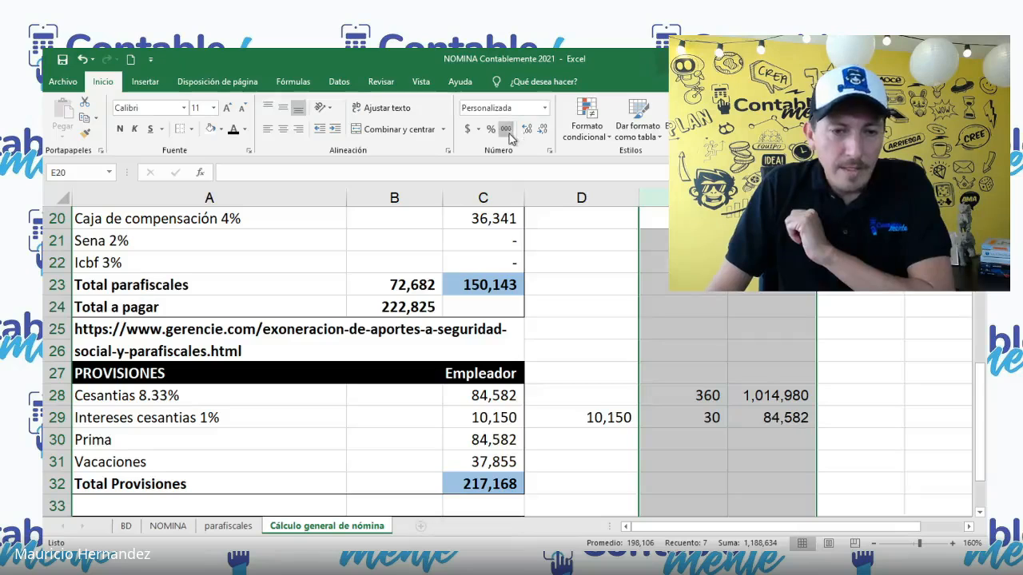
Step: Inspect the Cesantias and Intereses cesantias formulas in C28 and C29, comparing them with F28 and D29
click(506, 396)
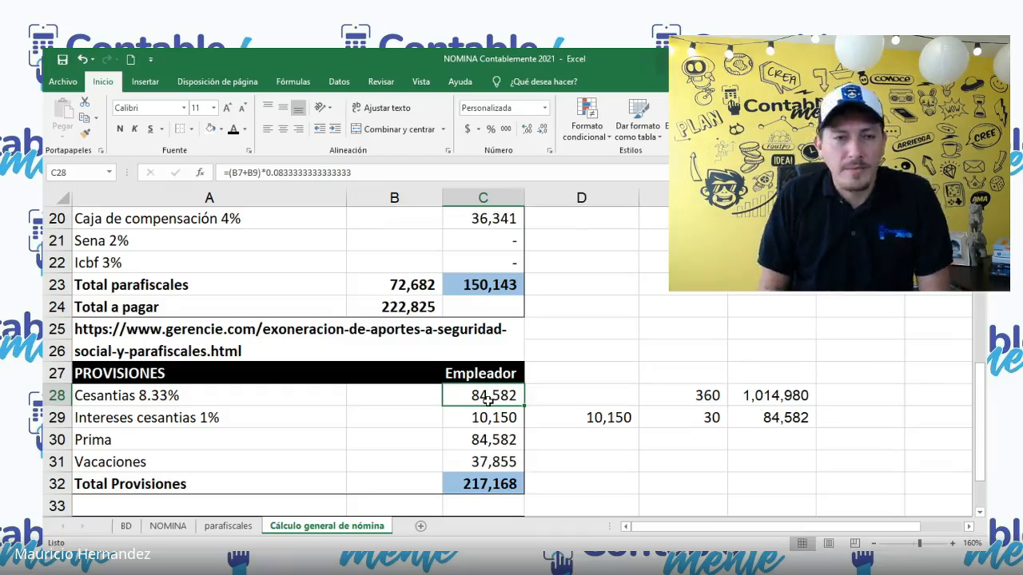
click(496, 411)
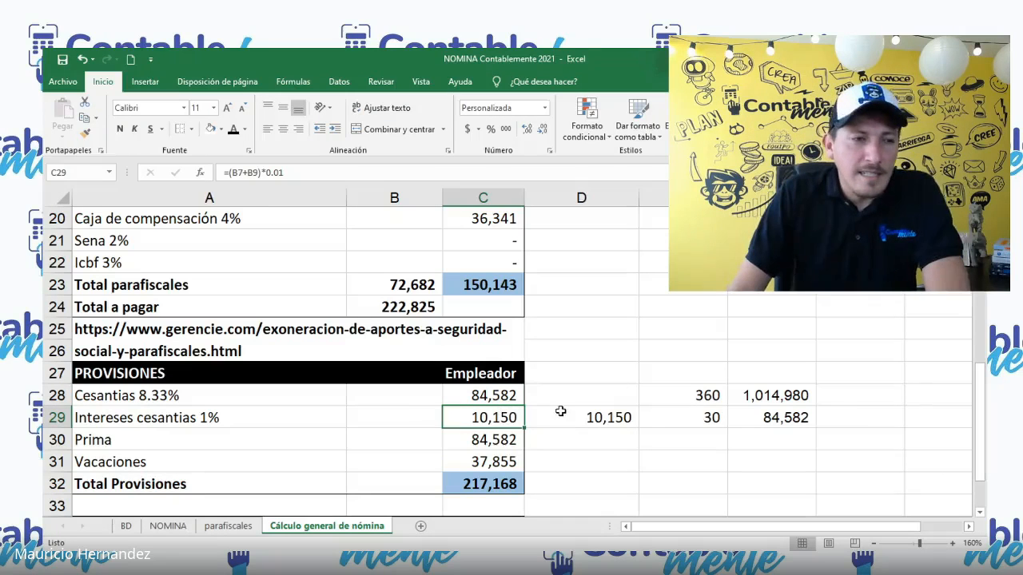
key(F2)
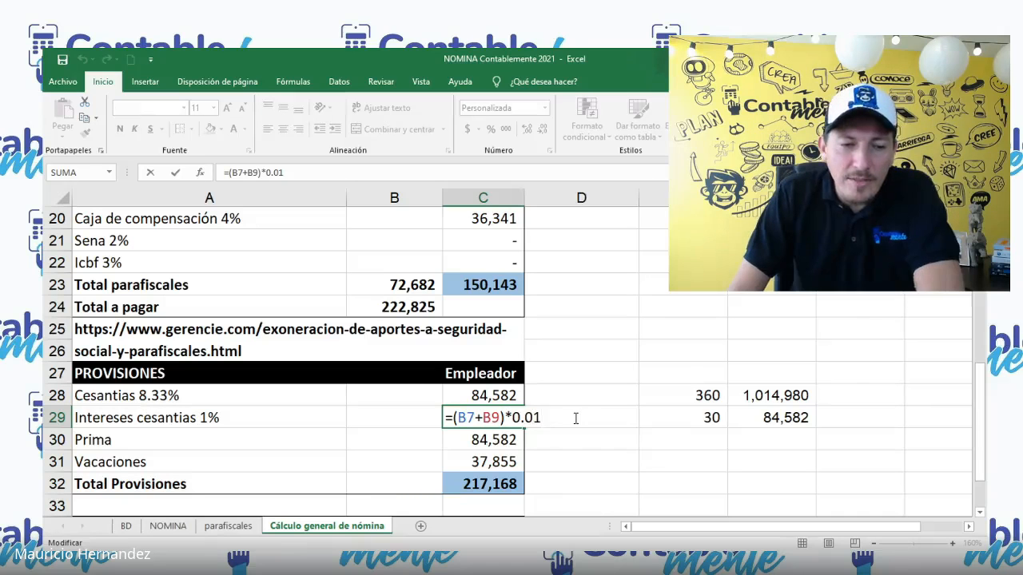
key(Escape)
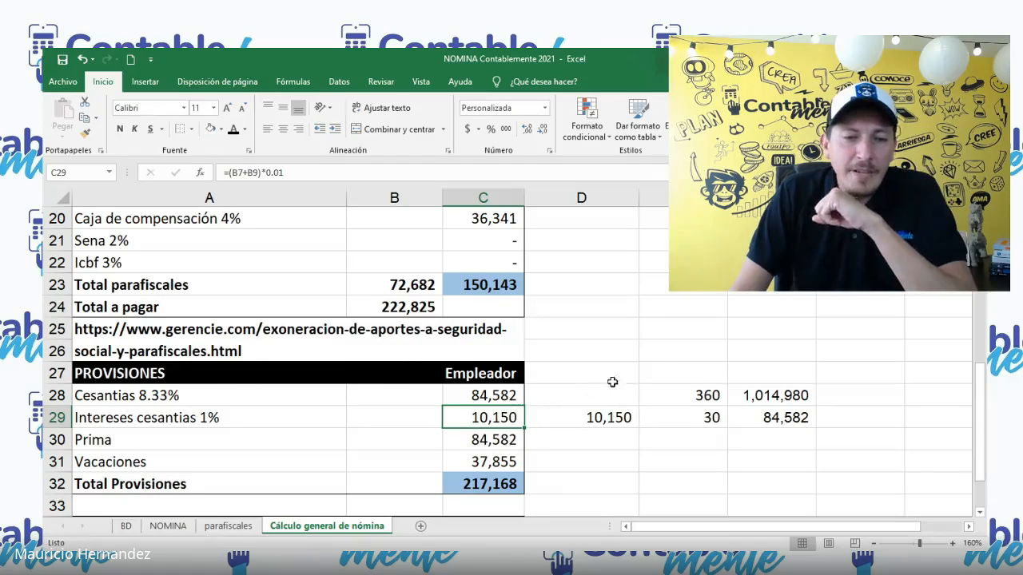
click(762, 393)
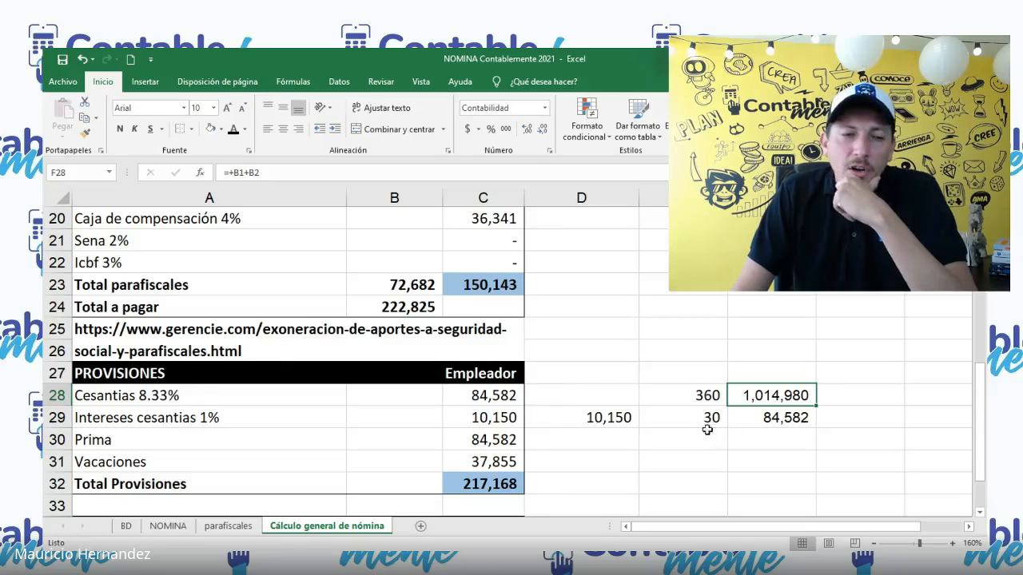
click(611, 417)
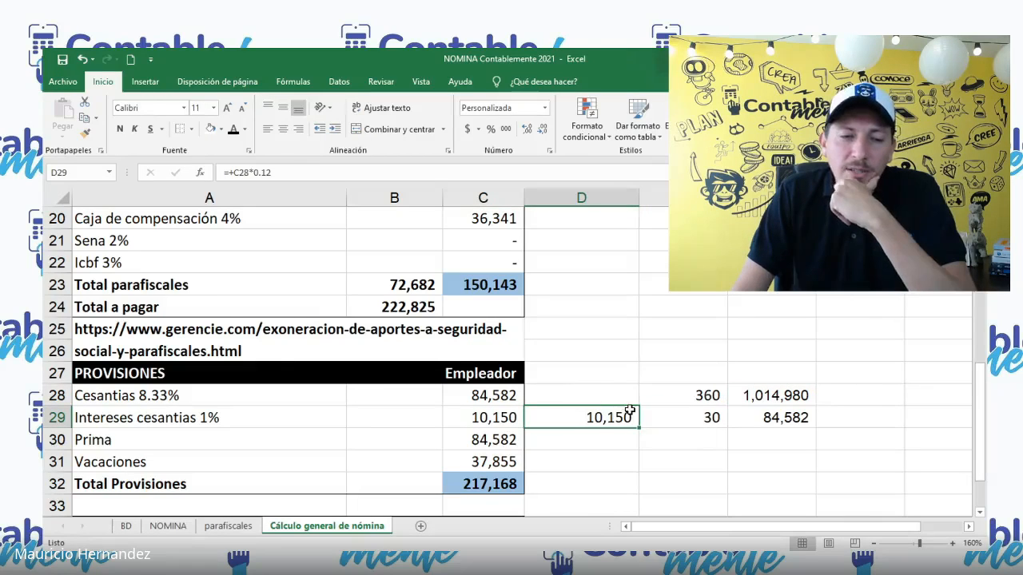
click(508, 402)
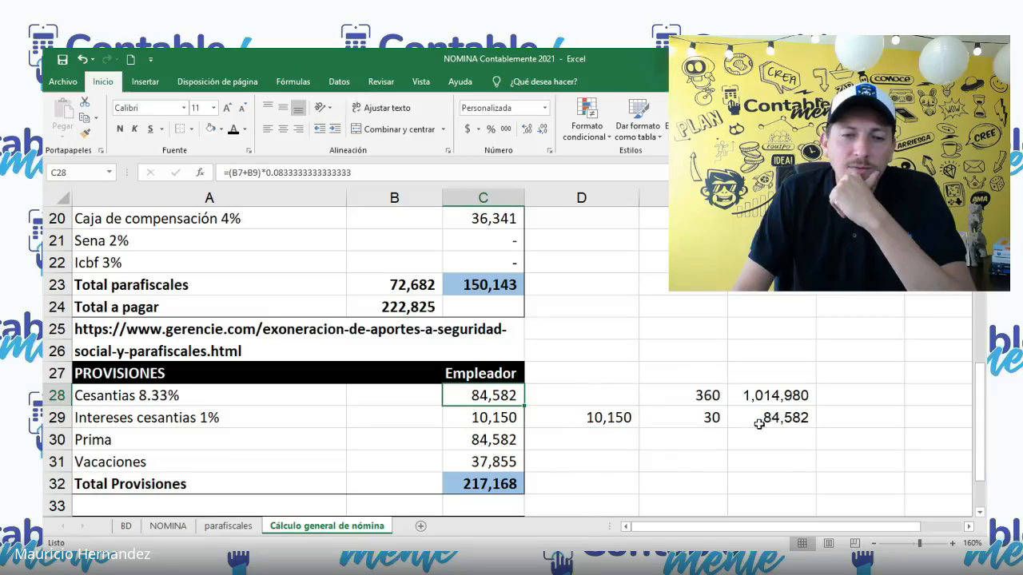
Step: Calculate 1% of the salary plus transport sum in G28 with +F28*.01
click(859, 397)
text(+)
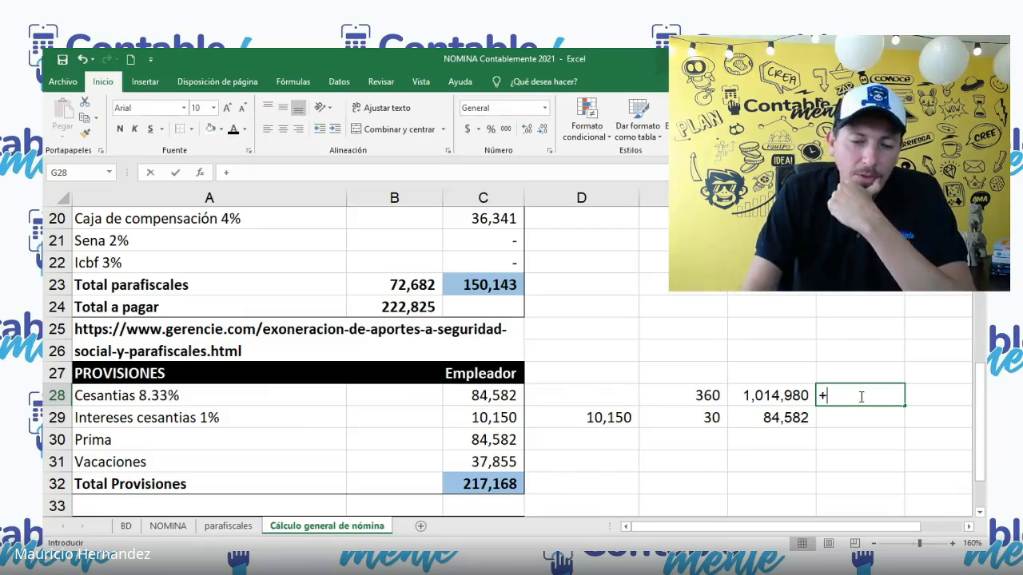
key(Left)
text(*.01)
key(Return)
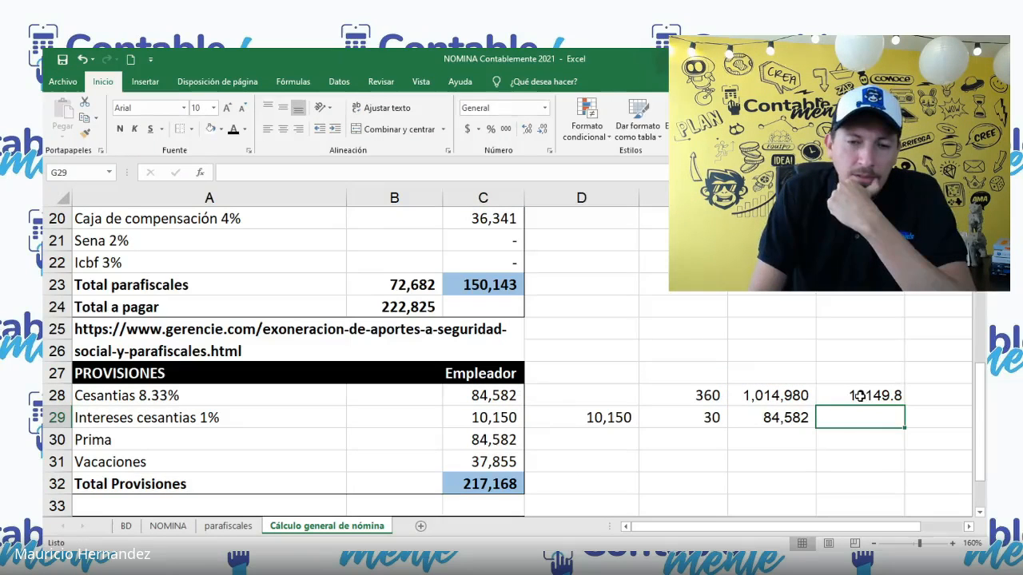
Step: Calculate 12% of the Cesantias amount in D28 with +C28*.12 and clear that cell again
click(581, 397)
text(+)
key(Left)
text(*0.)
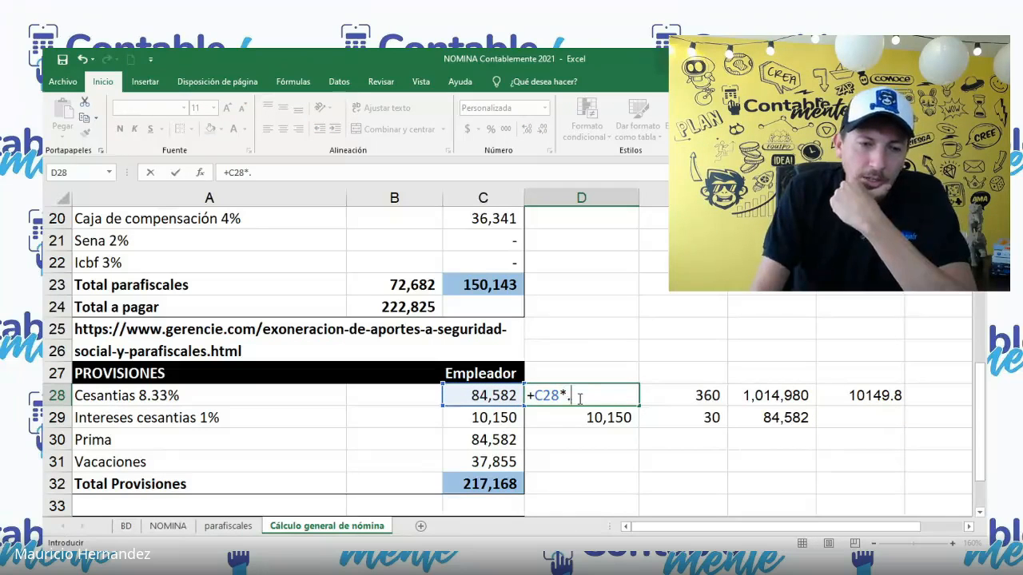
text(12)
key(Return)
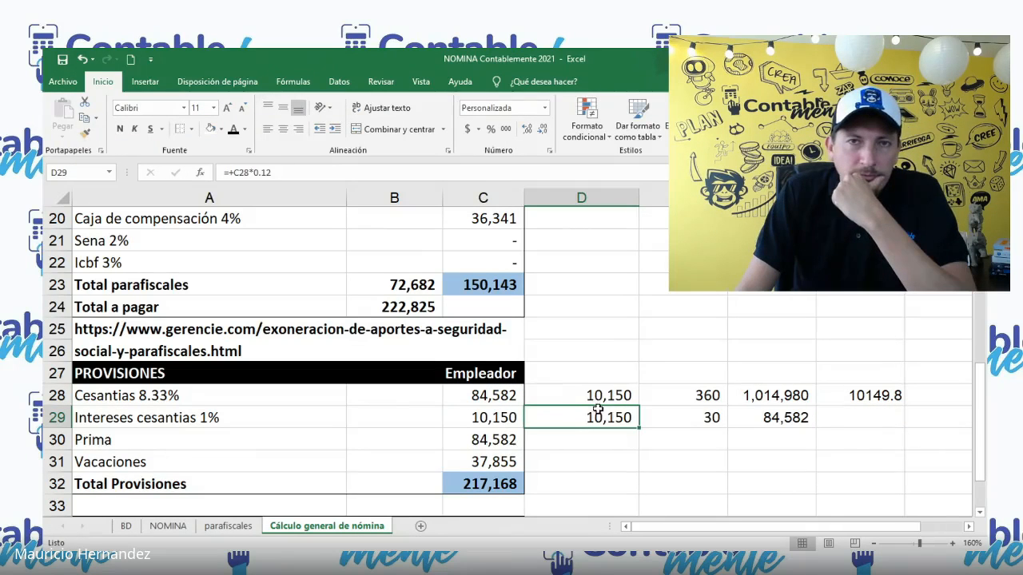
click(611, 396)
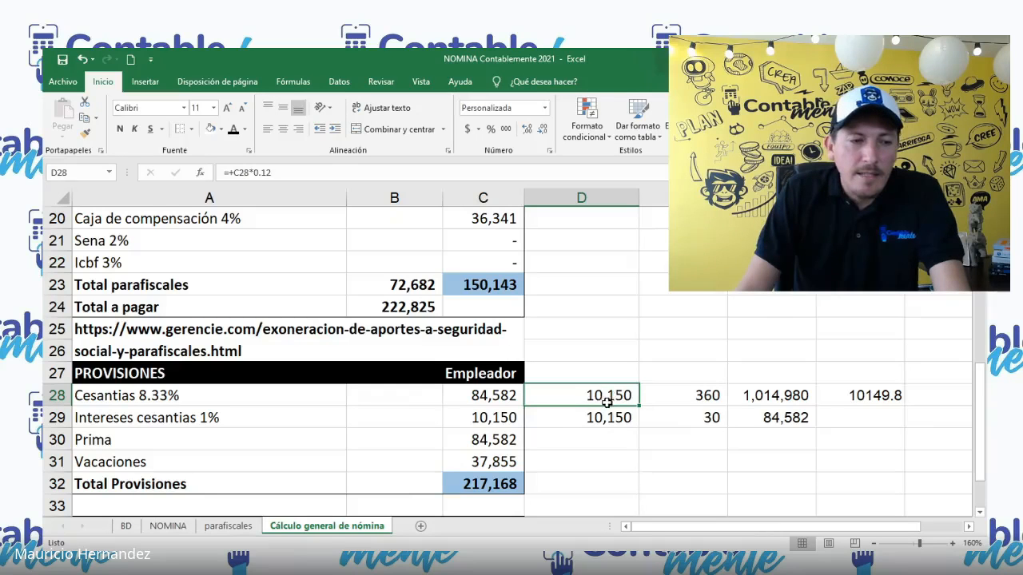
key(Delete)
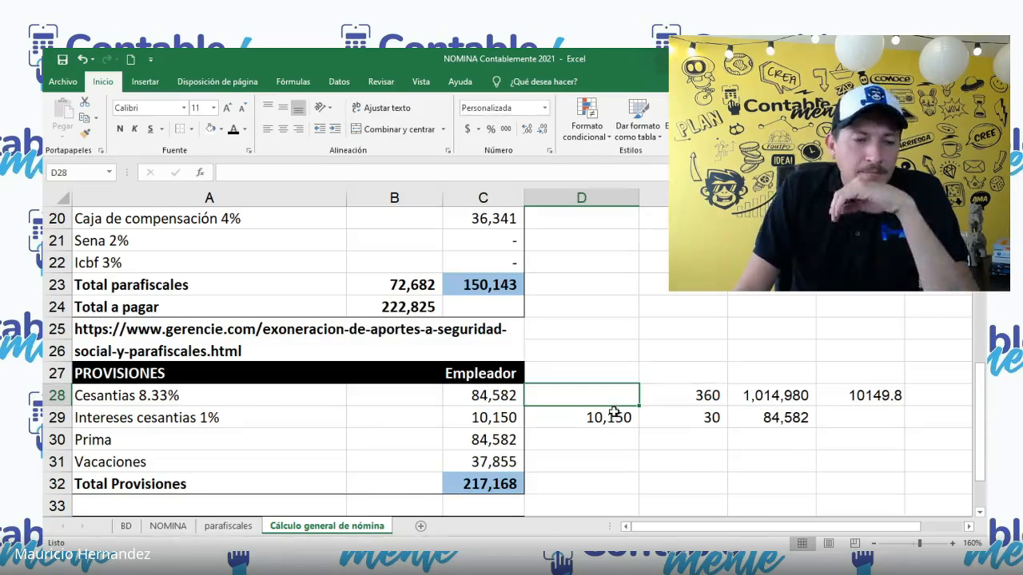
Step: Compare the Prima formula with Cesantias and the proportional calculation in E28:F29, and inspect the Vacaciones formula in C31
click(494, 440)
click(504, 394)
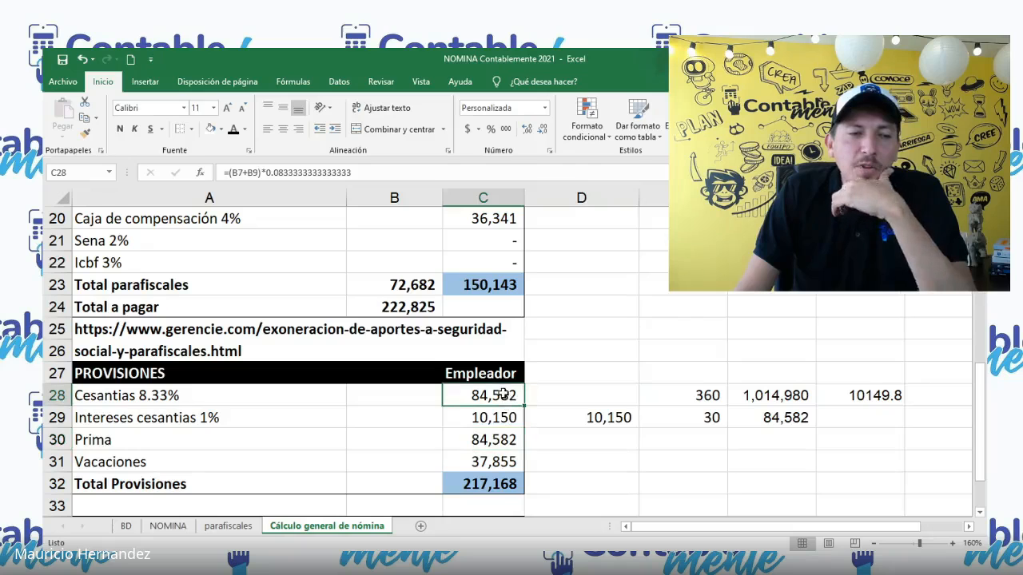
click(513, 440)
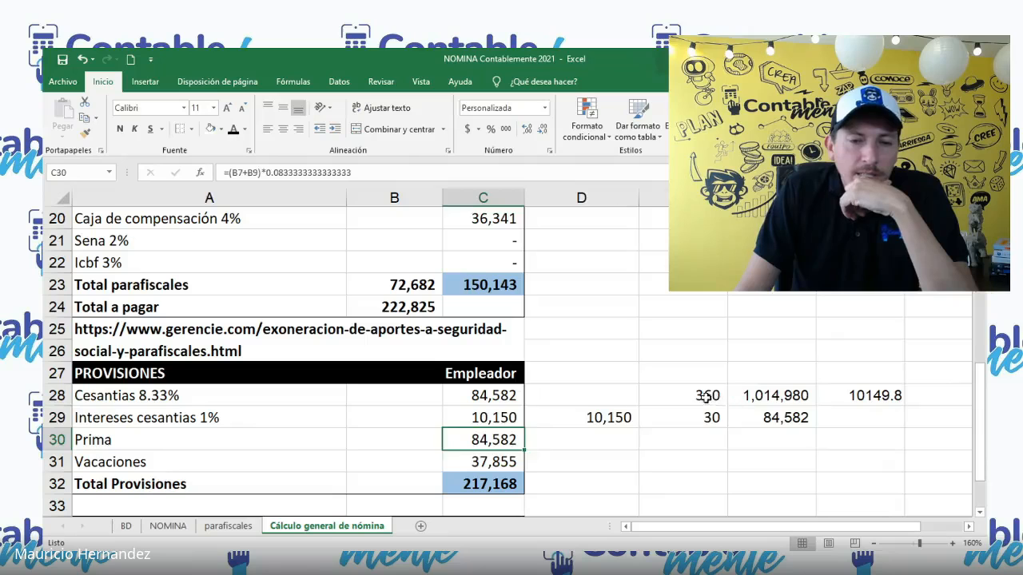
drag(706, 397, 771, 419)
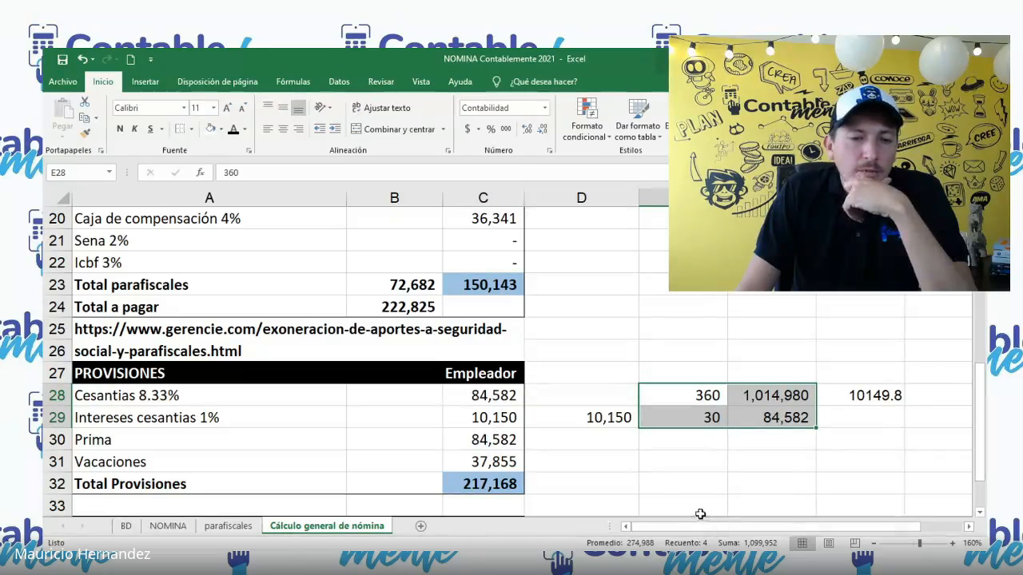
click(697, 395)
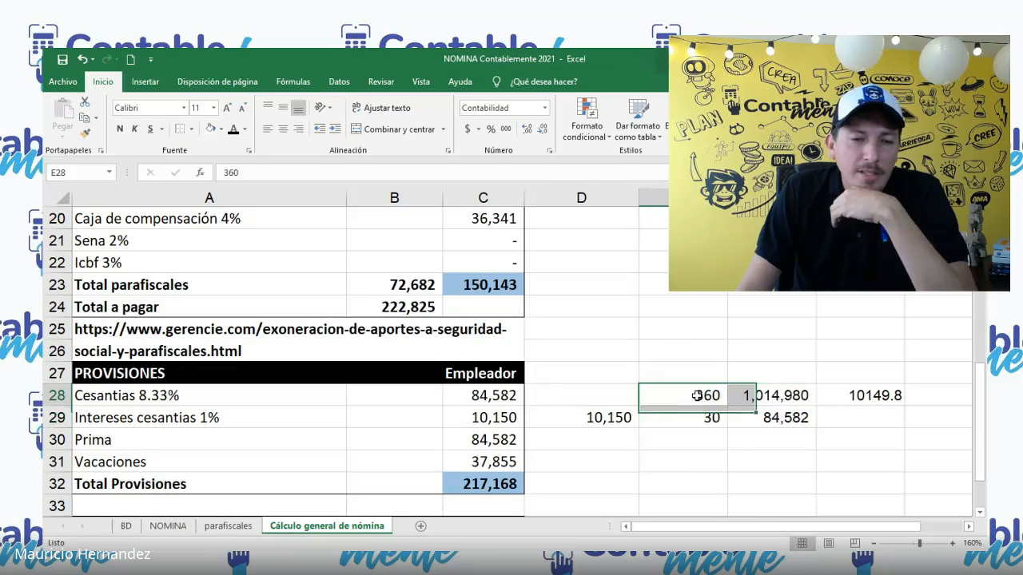
click(770, 395)
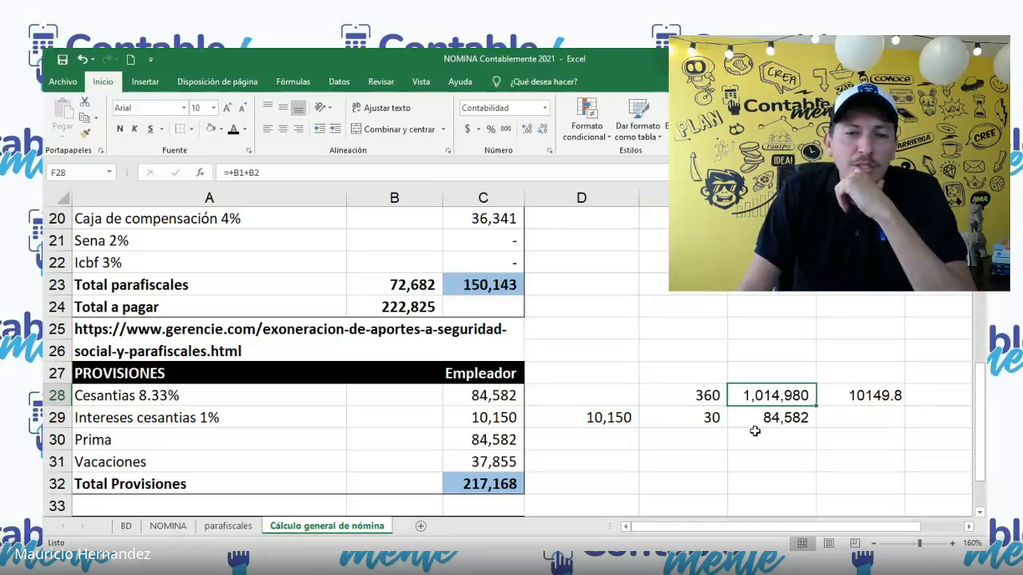
click(706, 422)
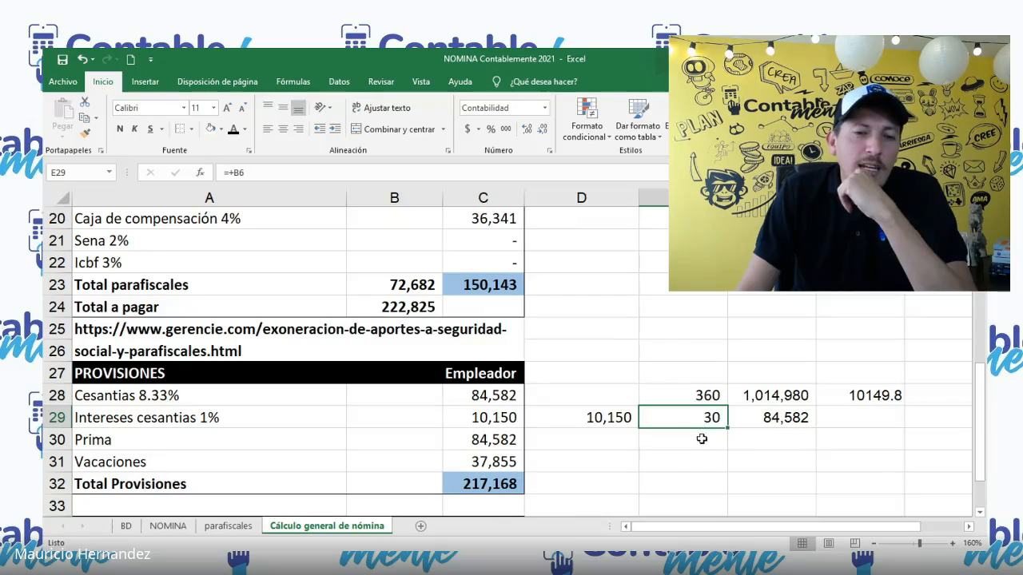
click(779, 416)
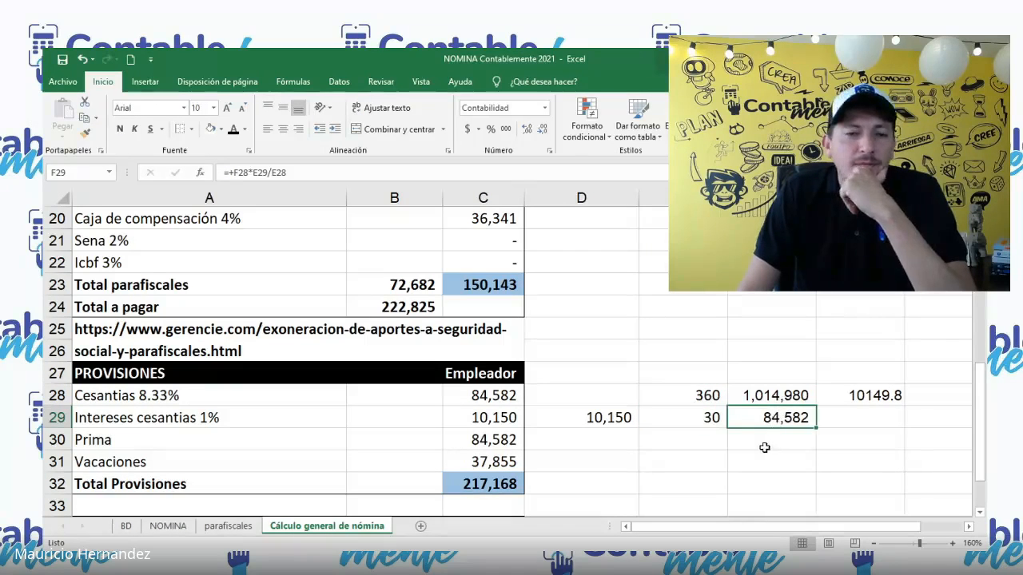
click(509, 462)
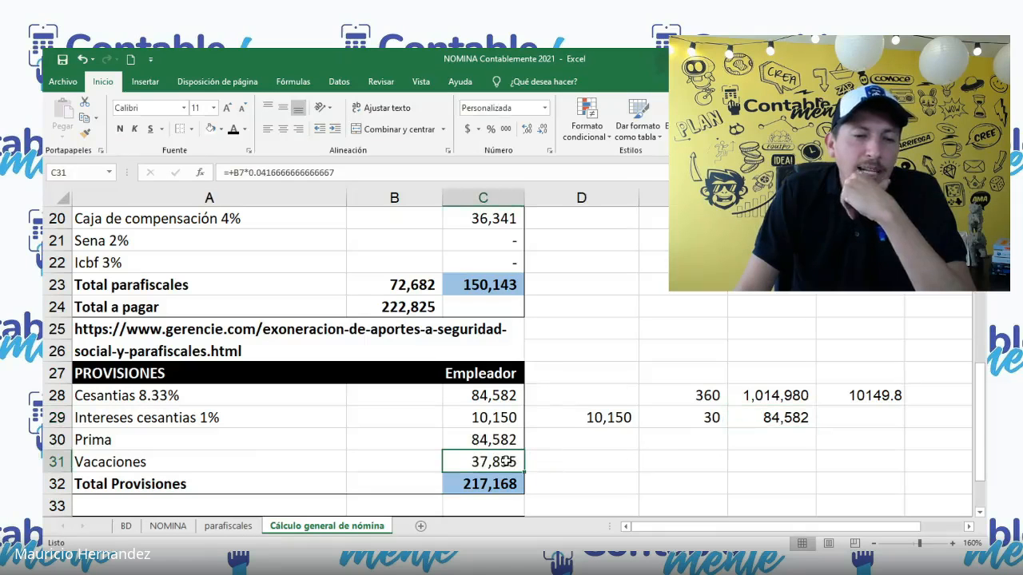
Step: Replace the days in E29 with 15, keeping 360 in E28 as the divisor
click(699, 424)
click(703, 393)
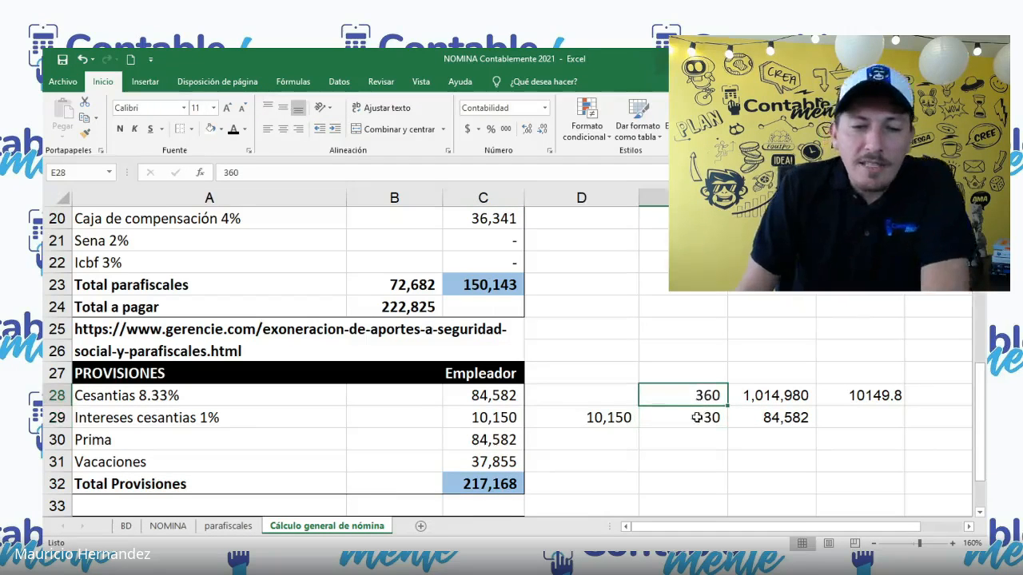
click(709, 416)
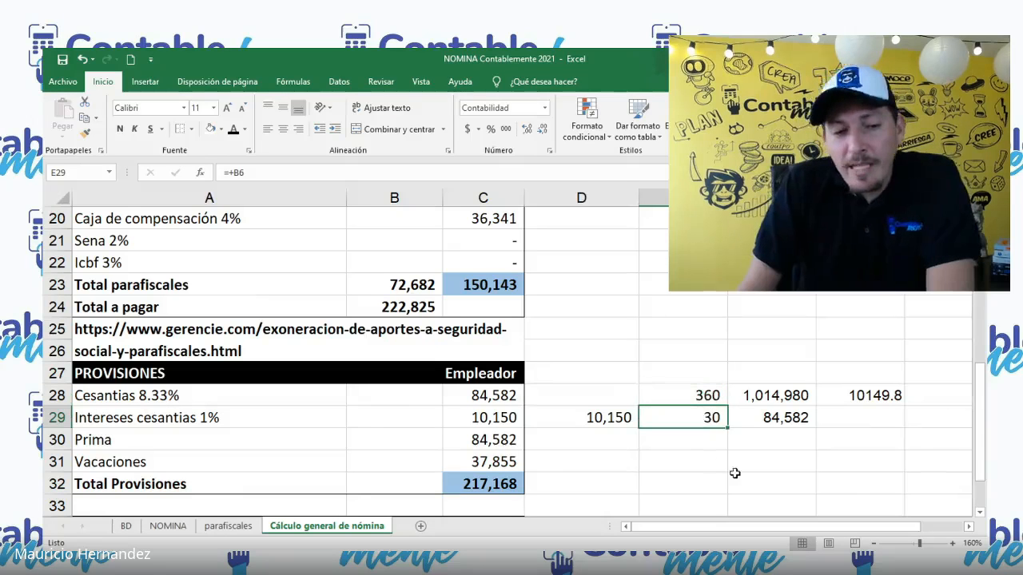
text(15)
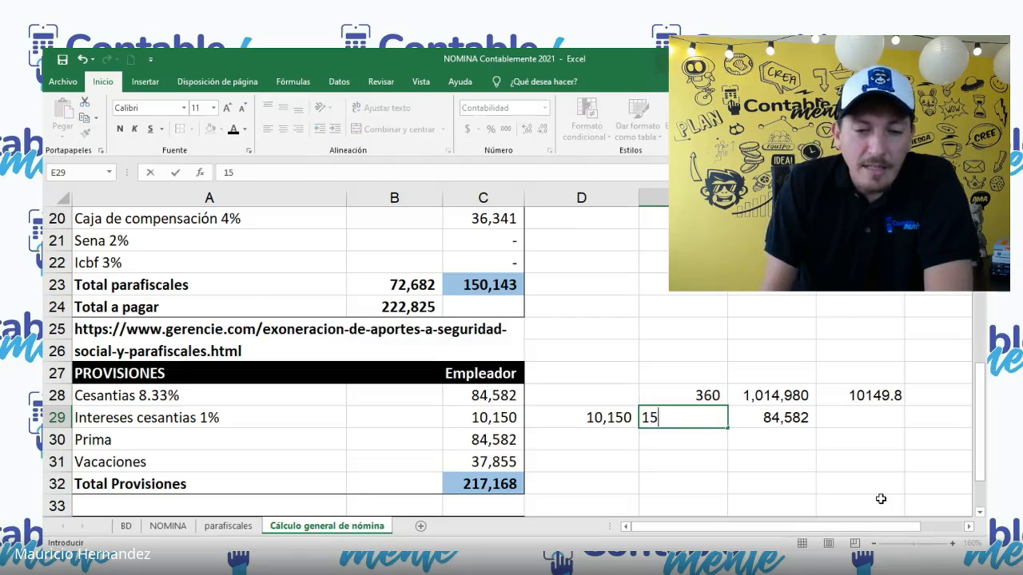
key(Return)
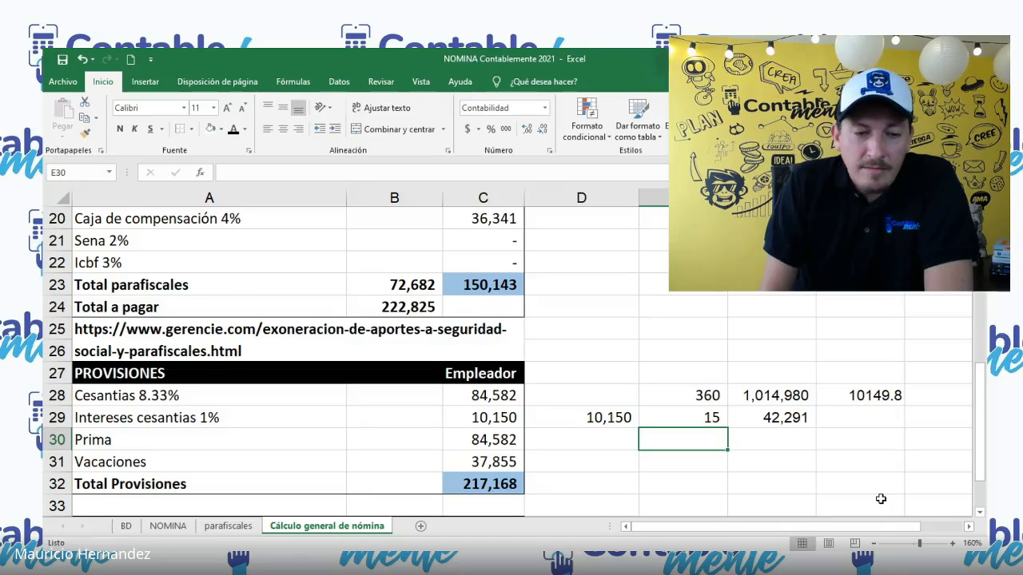
Step: Remove the transport allowance (B2) from the base formula in F28, leaving only B1, and undo that change
key(Up)
key(Up)
key(Right)
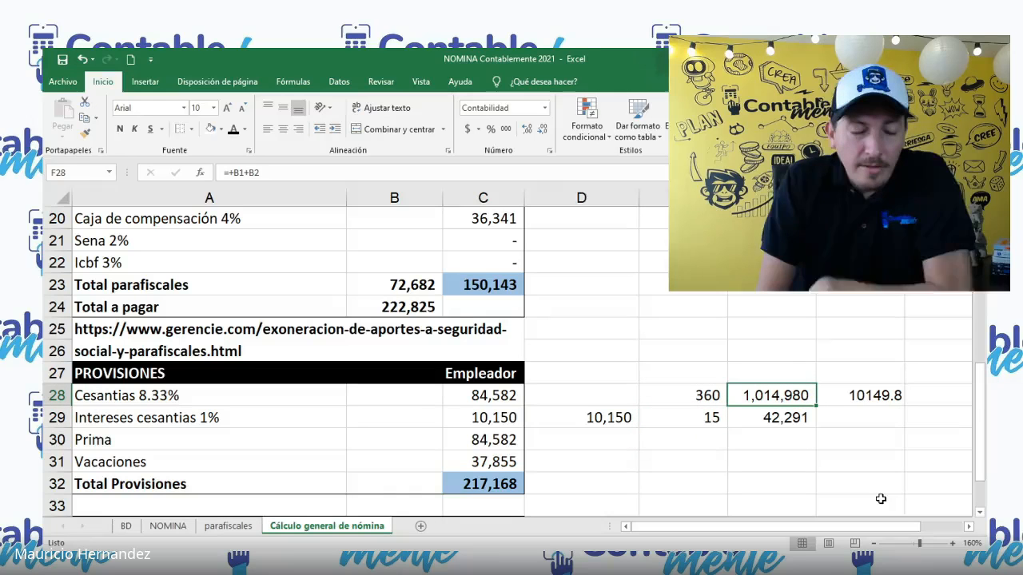
key(F2)
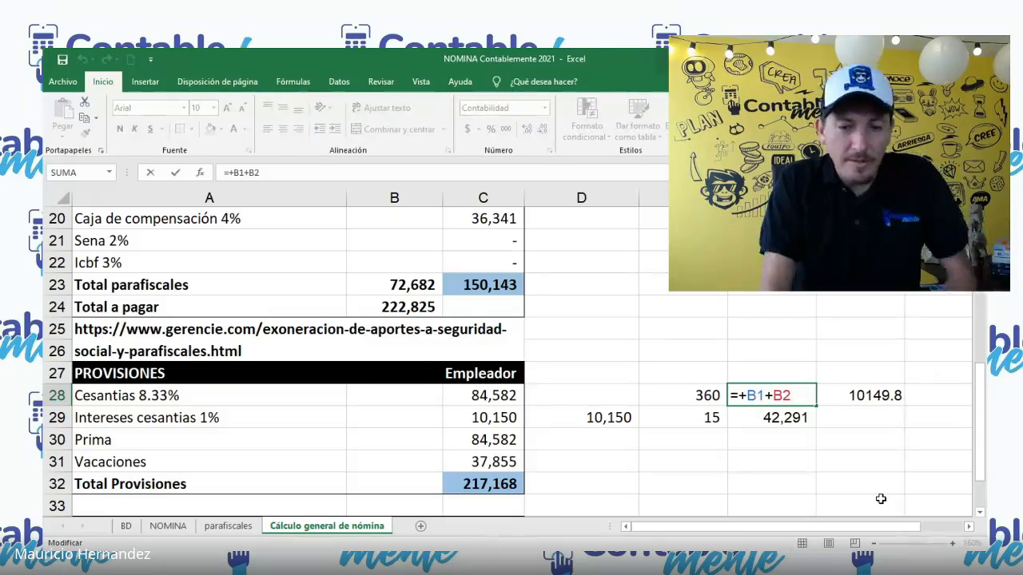
key(BackSpace)
key(BackSpace)
key(BackSpace)
key(Return)
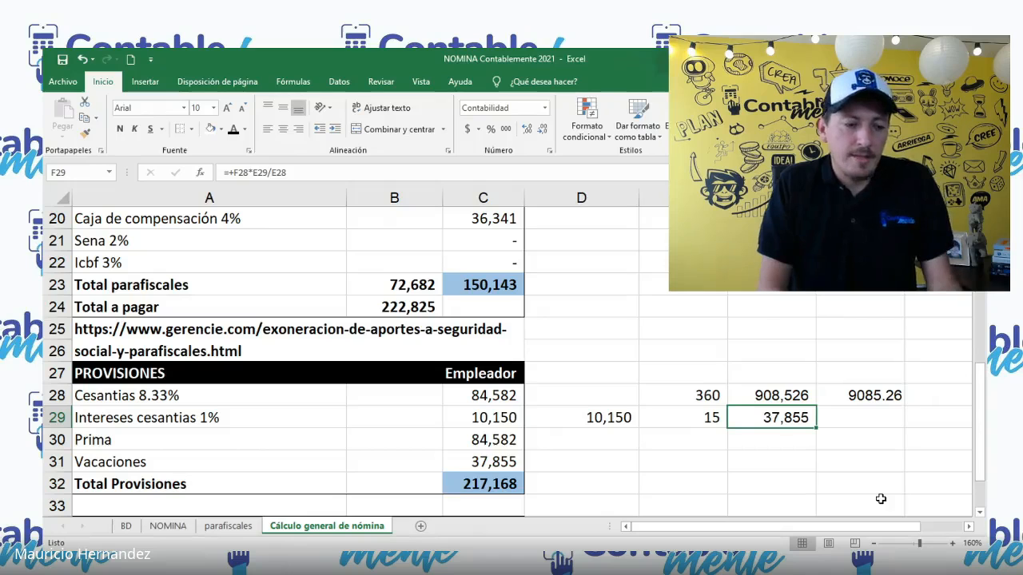
key(ctrl+z)
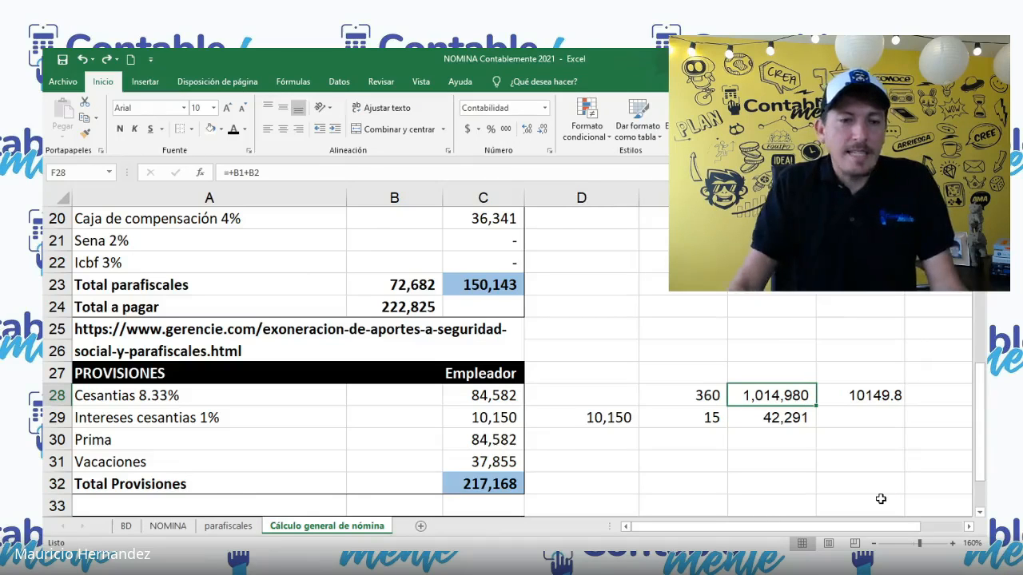
Step: Switch from the payroll workbook to the presentation at the slide with the calculator illustration
key(alt+Tab)
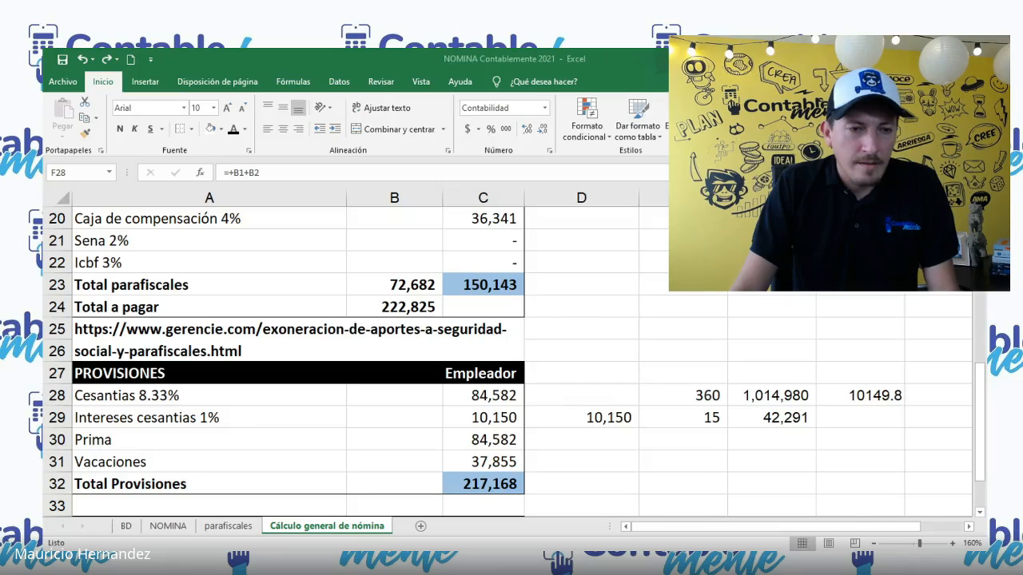
key(alt+Tab)
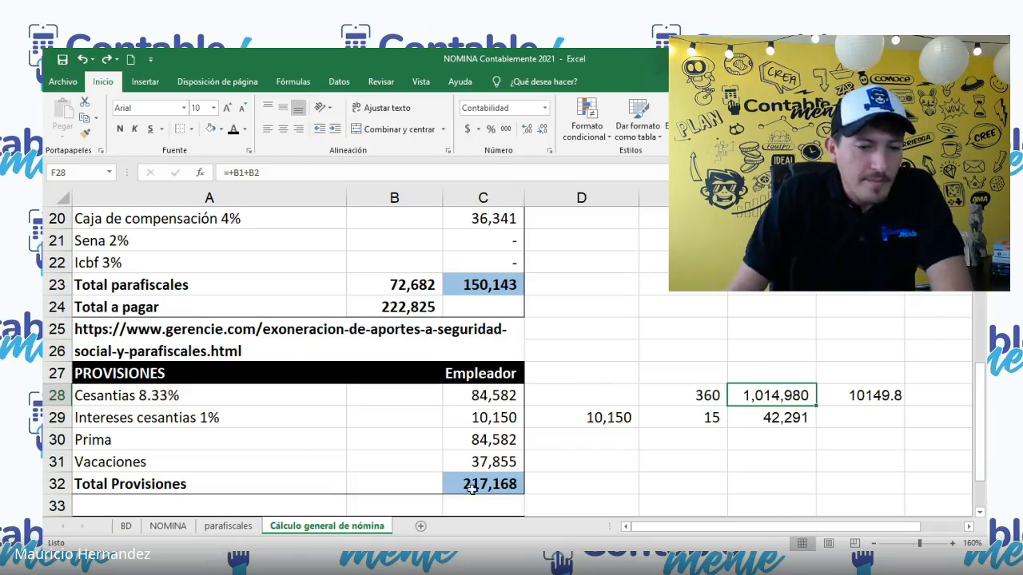
key(alt+Tab)
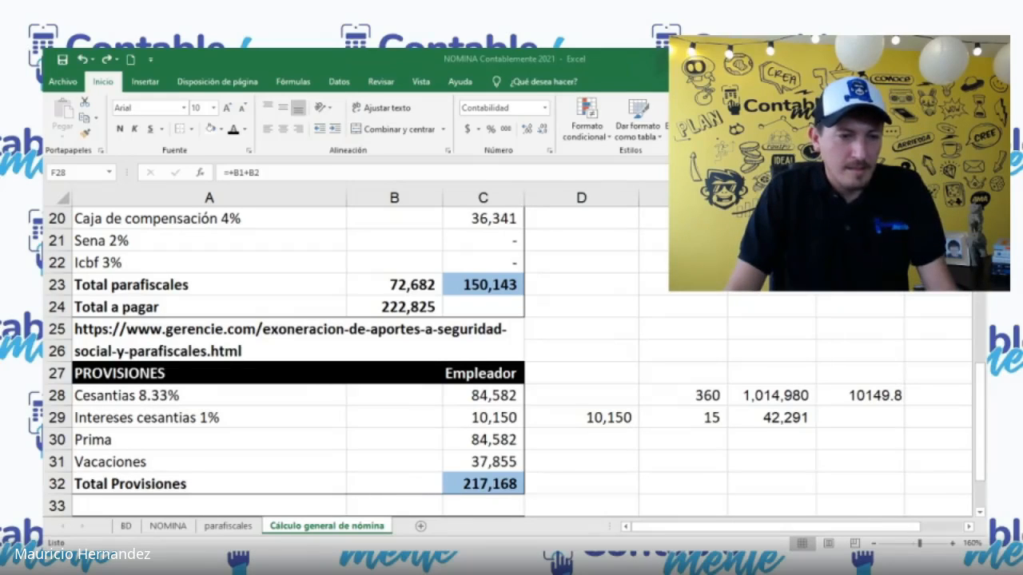
key(alt+Tab)
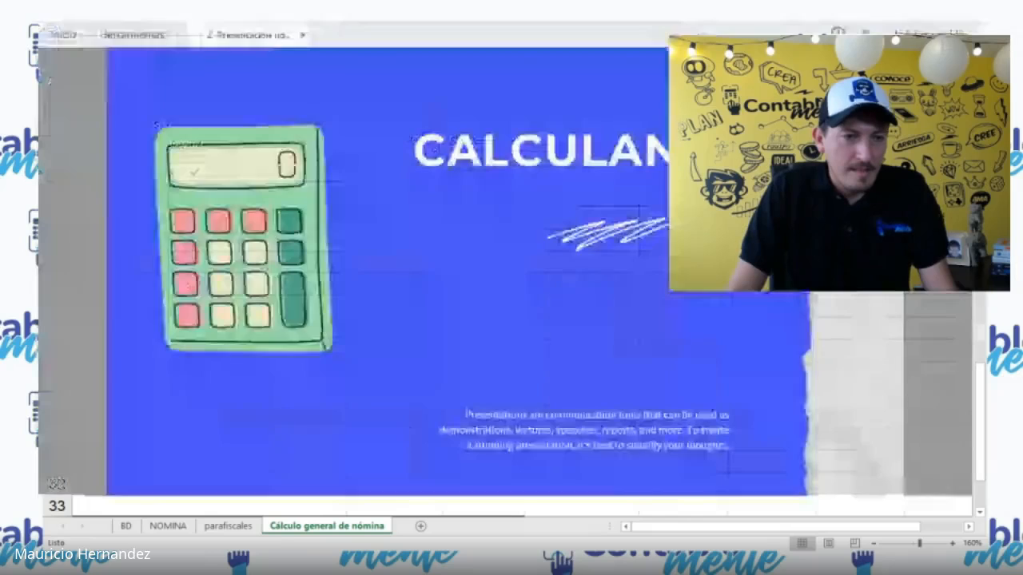
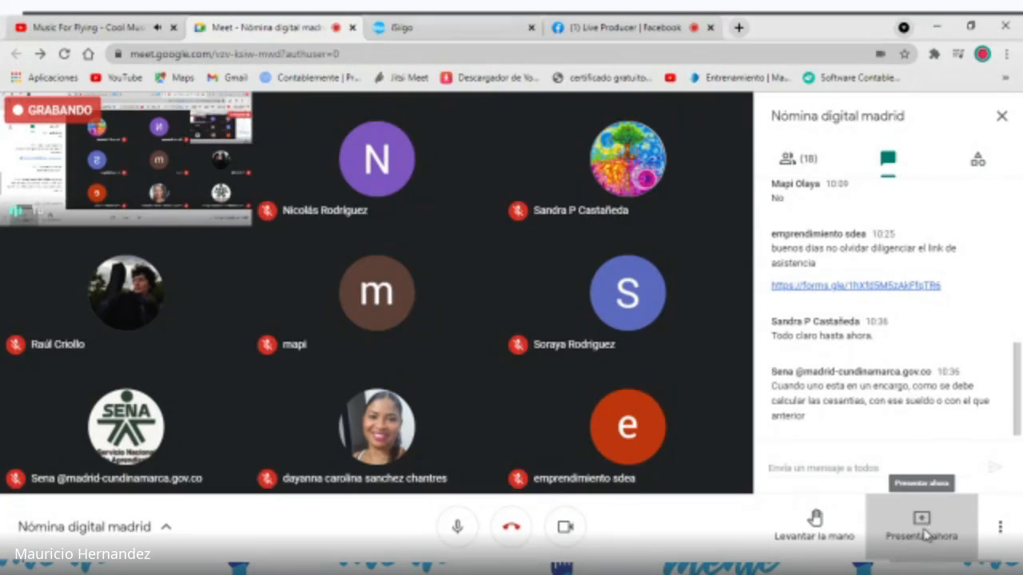
Step: Present the iSiigo browser tab with audio in the Nómina digital madrid meeting, and open a new browser tab
click(924, 536)
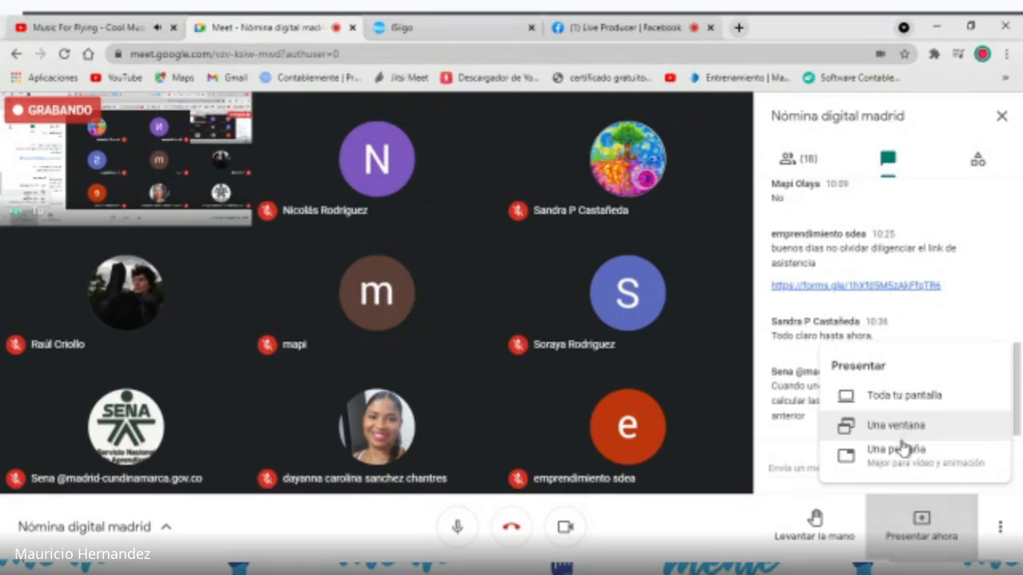
click(898, 457)
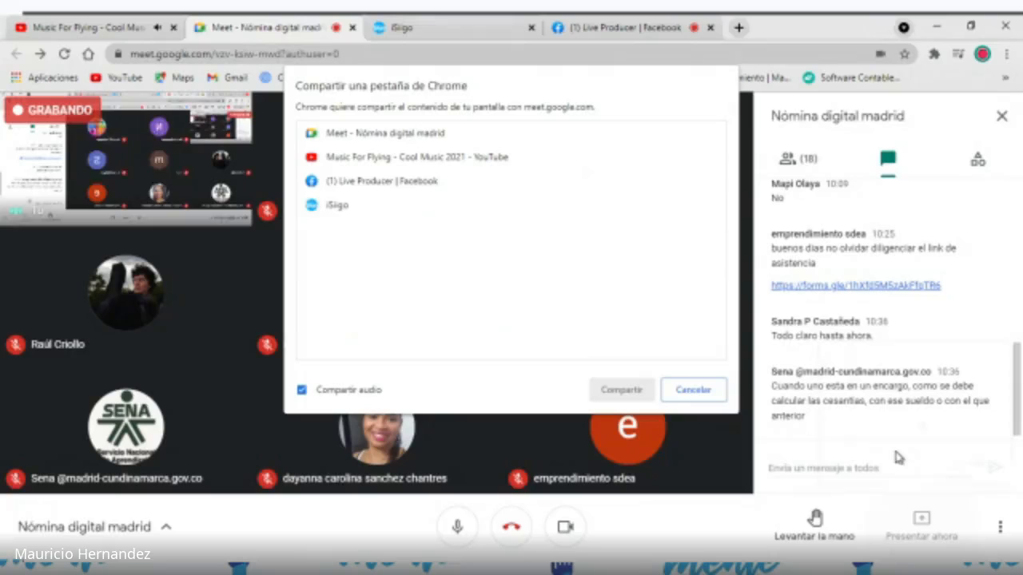
click(313, 205)
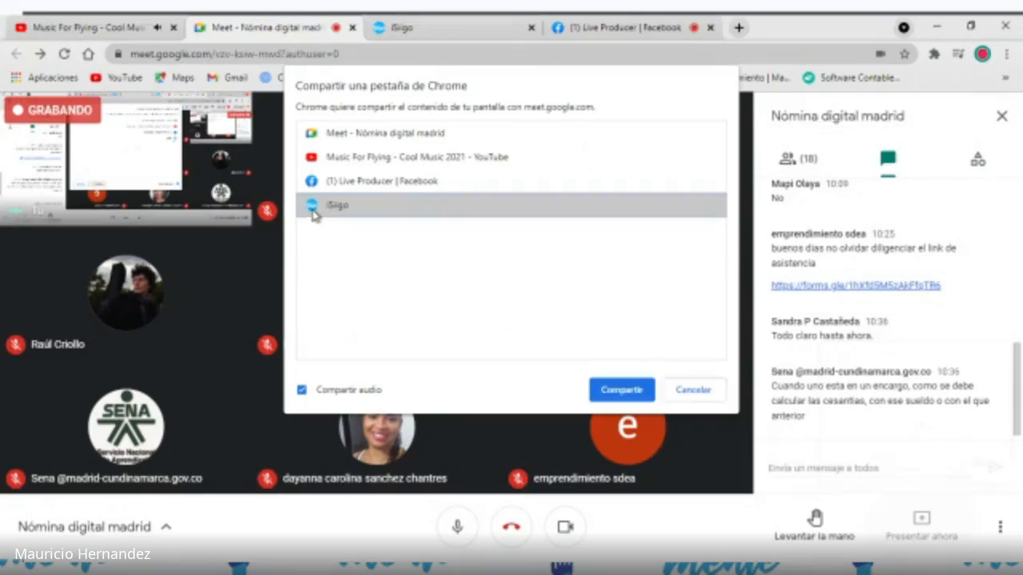
click(625, 392)
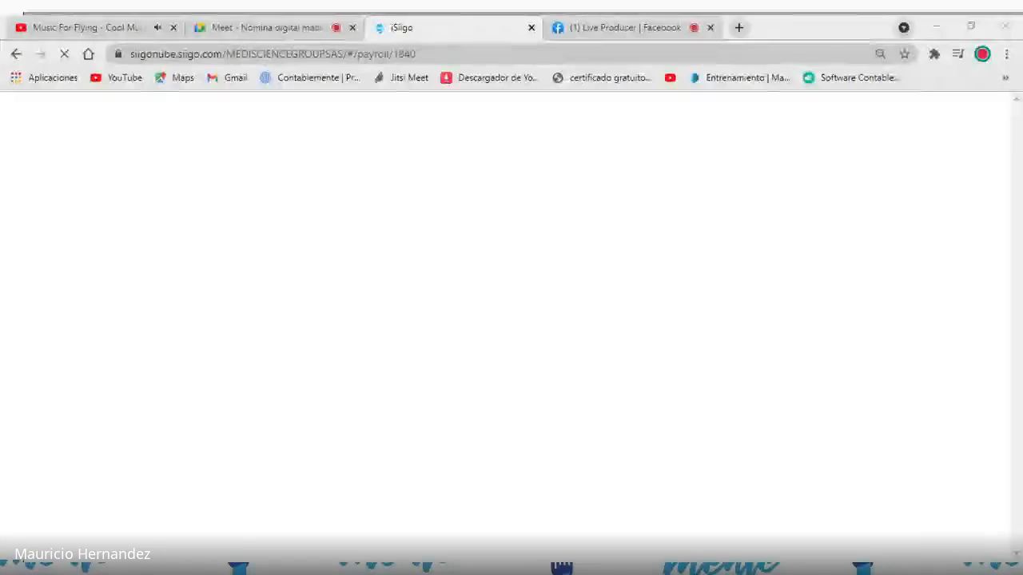
click(739, 28)
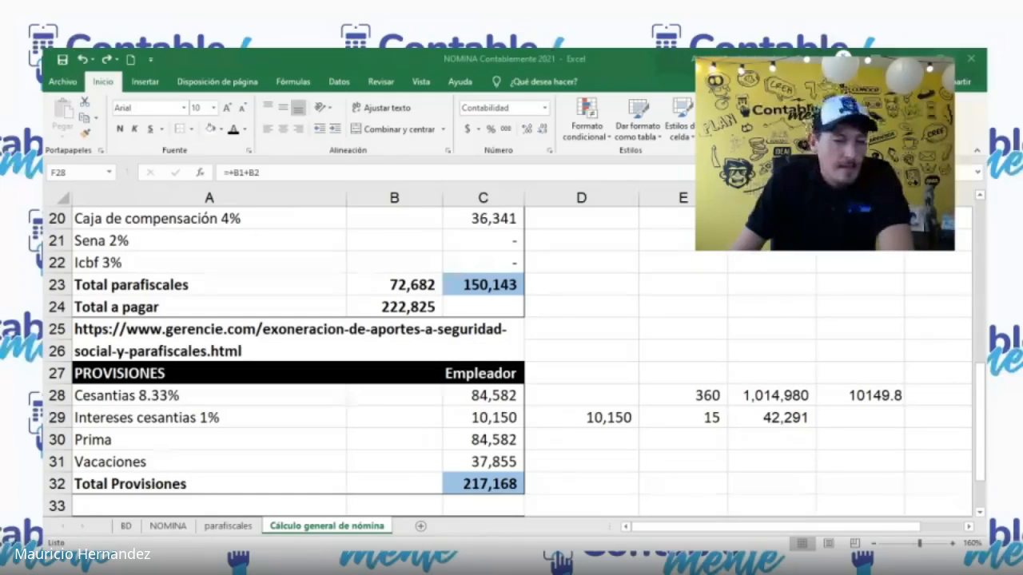
Step: In the payroll workbook, change the Sueldo del mes formula in B8 to =(B7/30*B6)+200000
scroll(565, 330, up, 6)
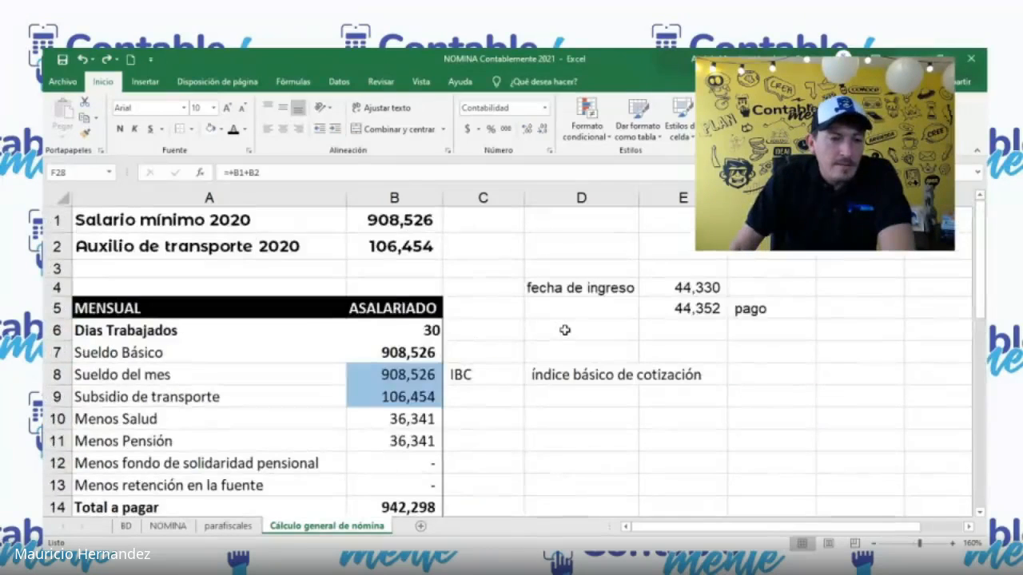
scroll(474, 384, down, 1)
click(401, 300)
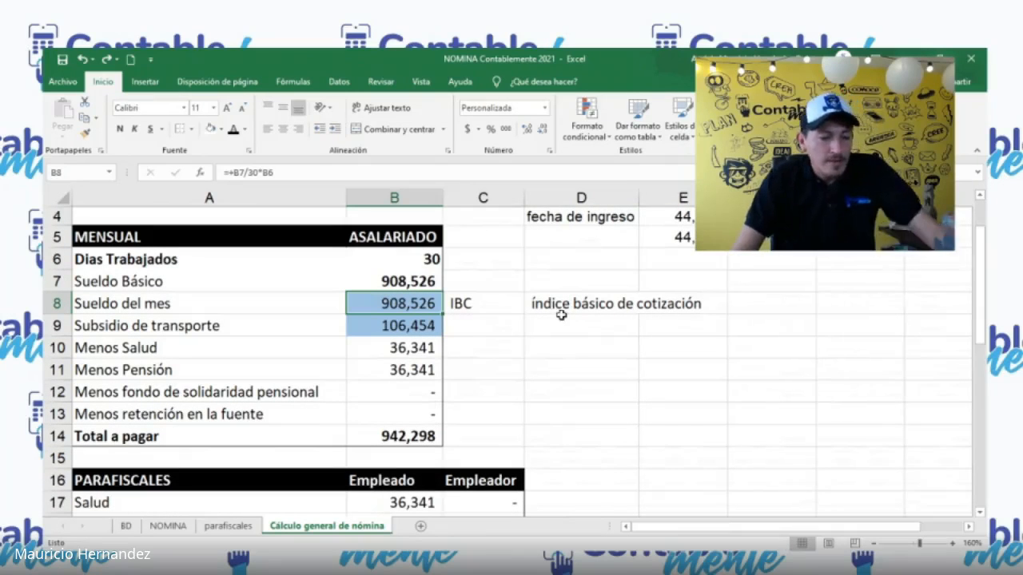
key(F2)
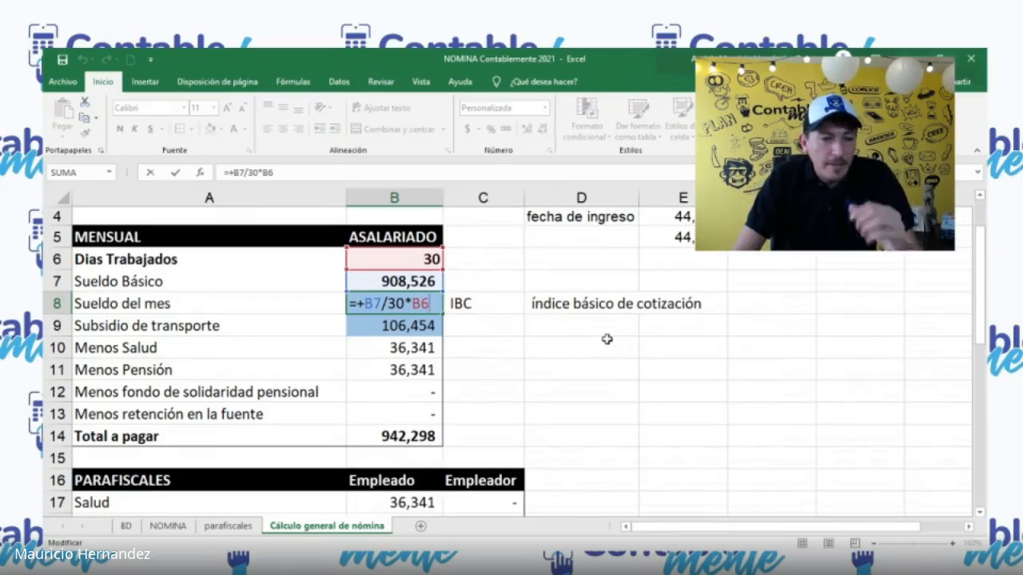
text())
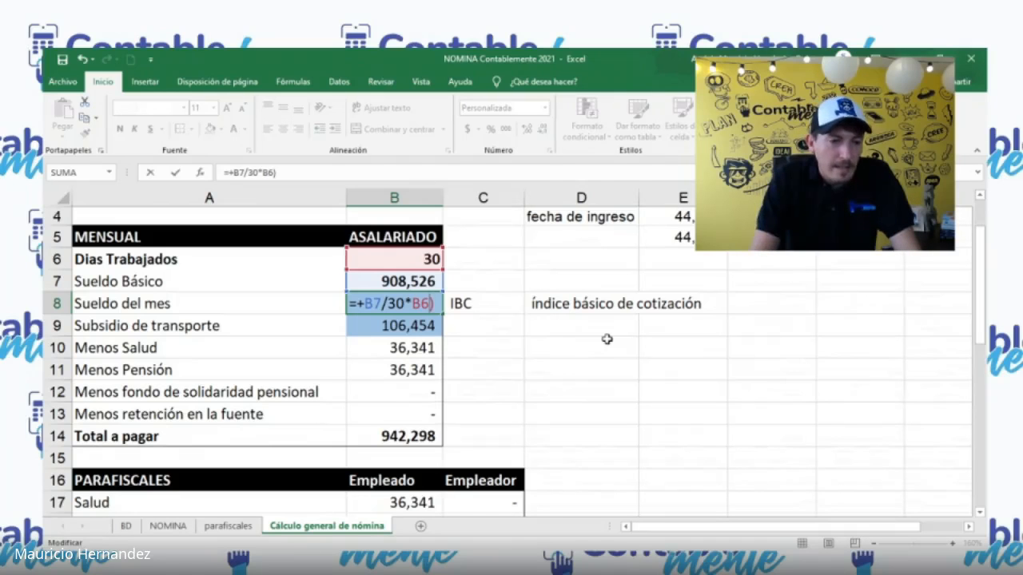
key(Left)
key(Left)
key(Left)
key(Left)
key(Left)
key(Left)
key(Left)
key(Left)
key(Left)
key(BackSpace)
text(()
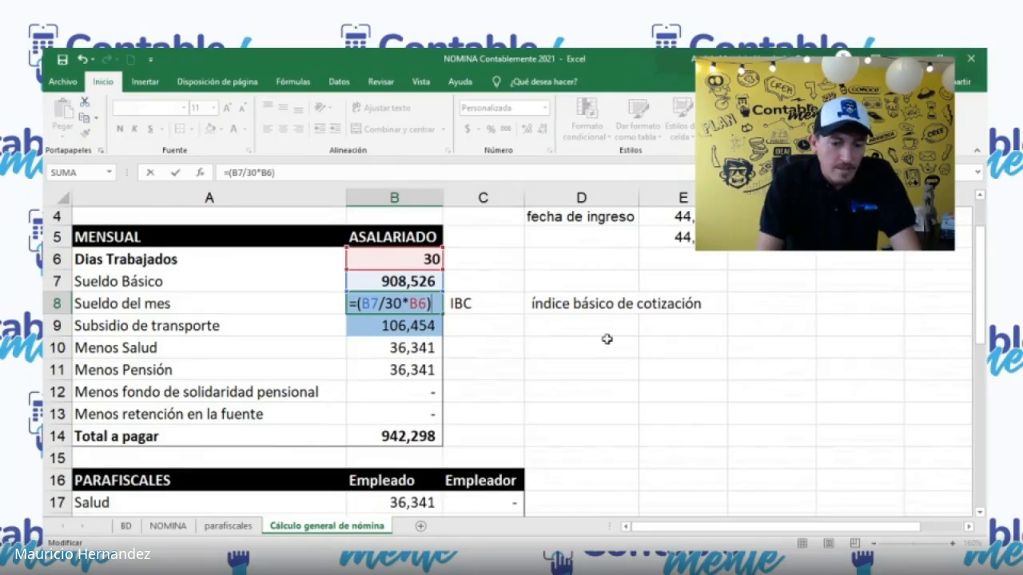
text(+200)
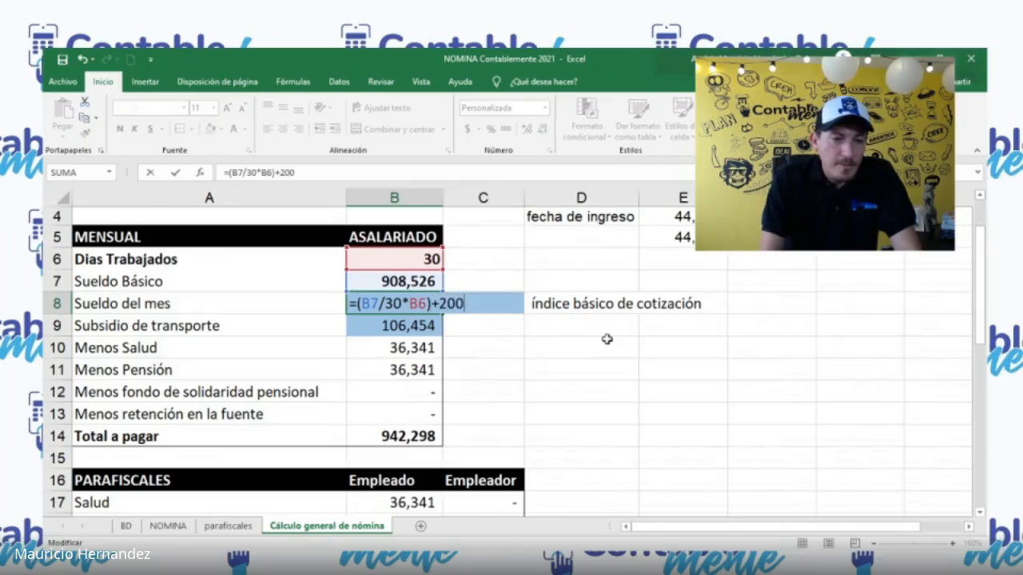
text(000)
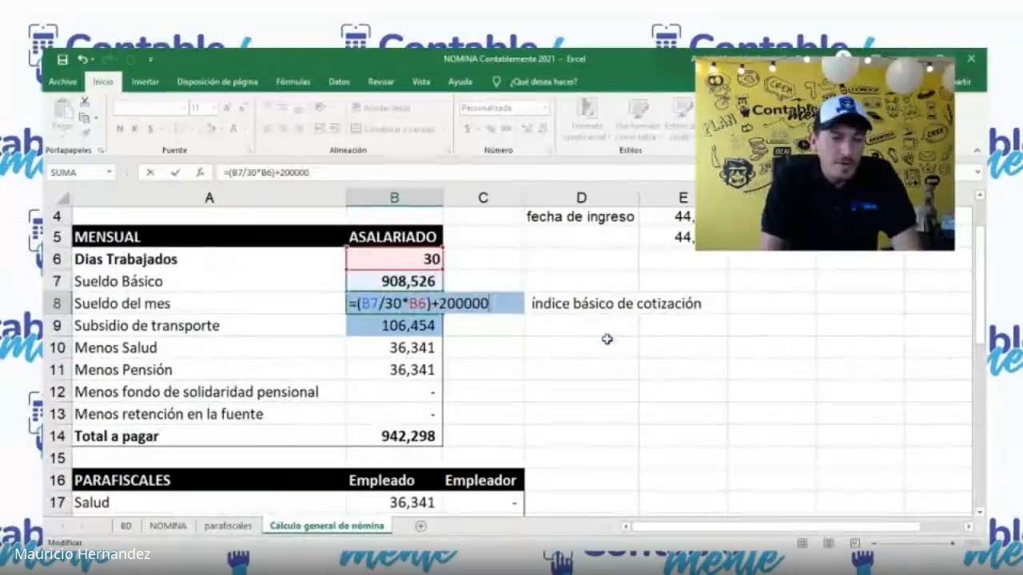
key(Return)
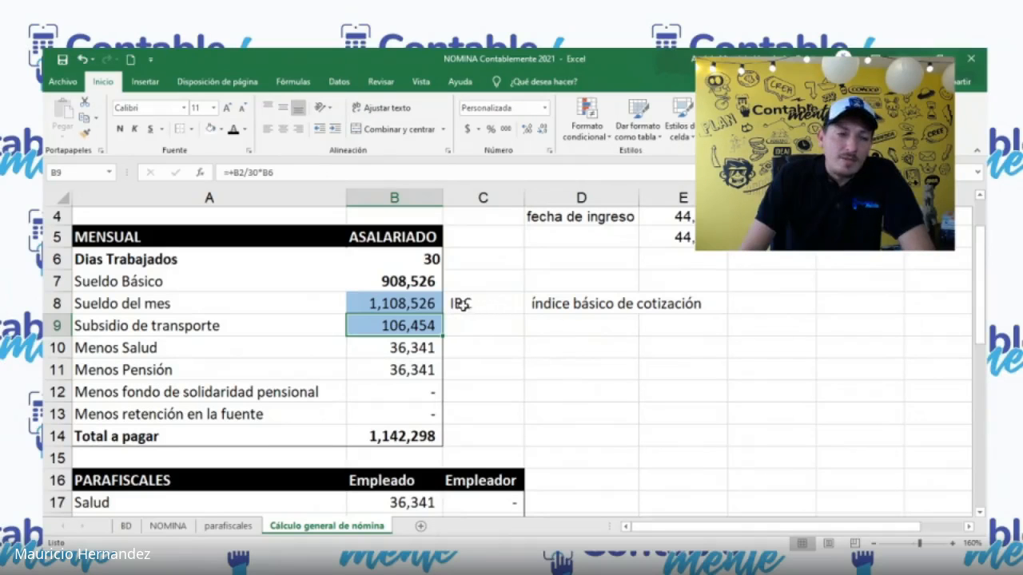
key(Return)
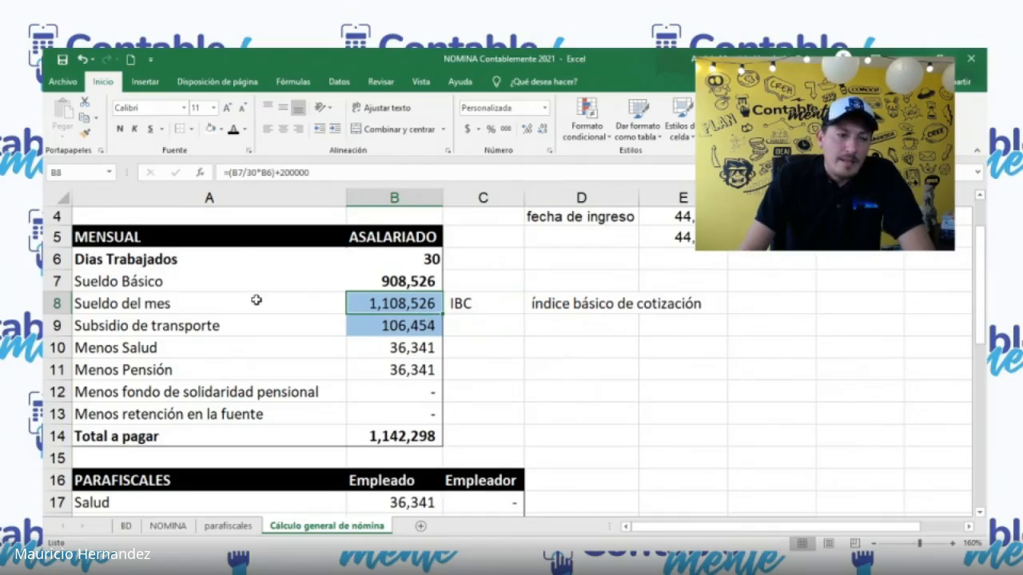
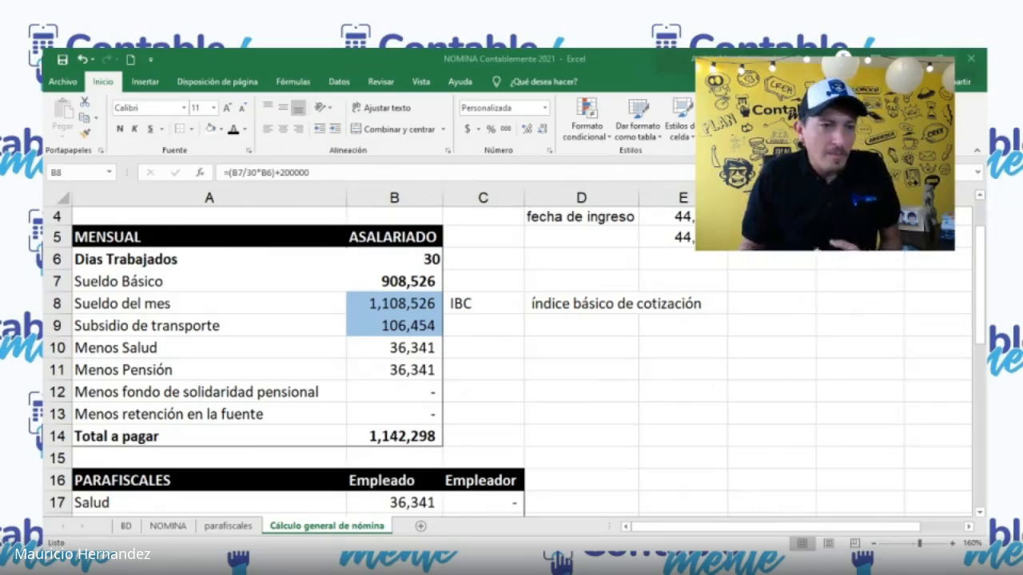
Step: Set the Sueldo Básico in B7 to 1500000
click(394, 309)
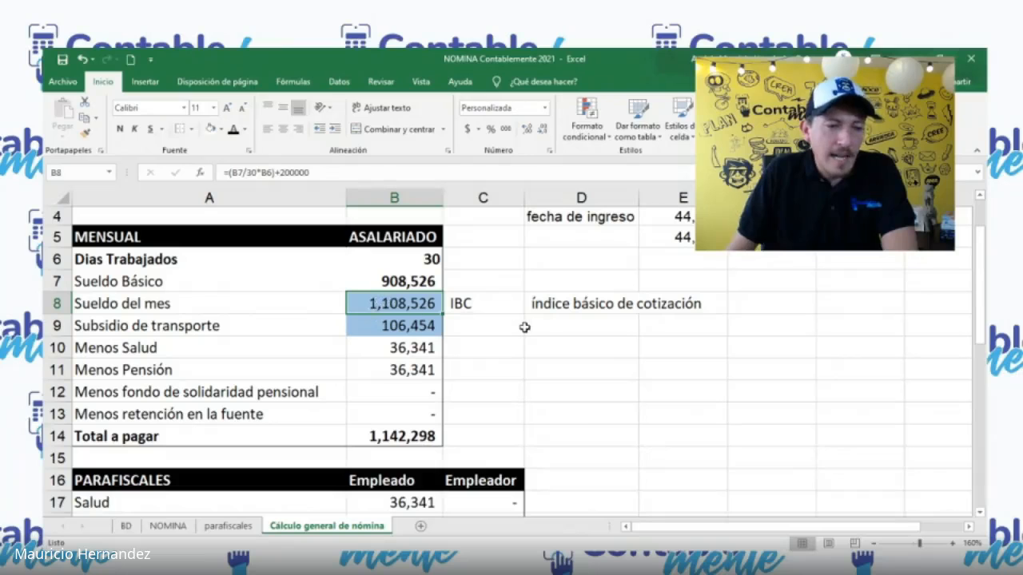
text(15)
key(Escape)
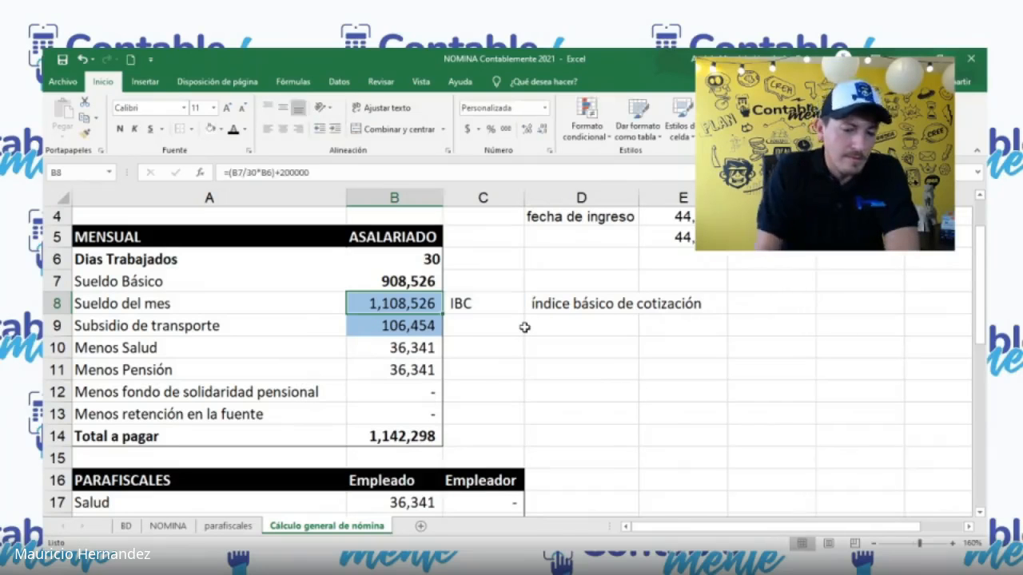
key(Up)
text(1500000)
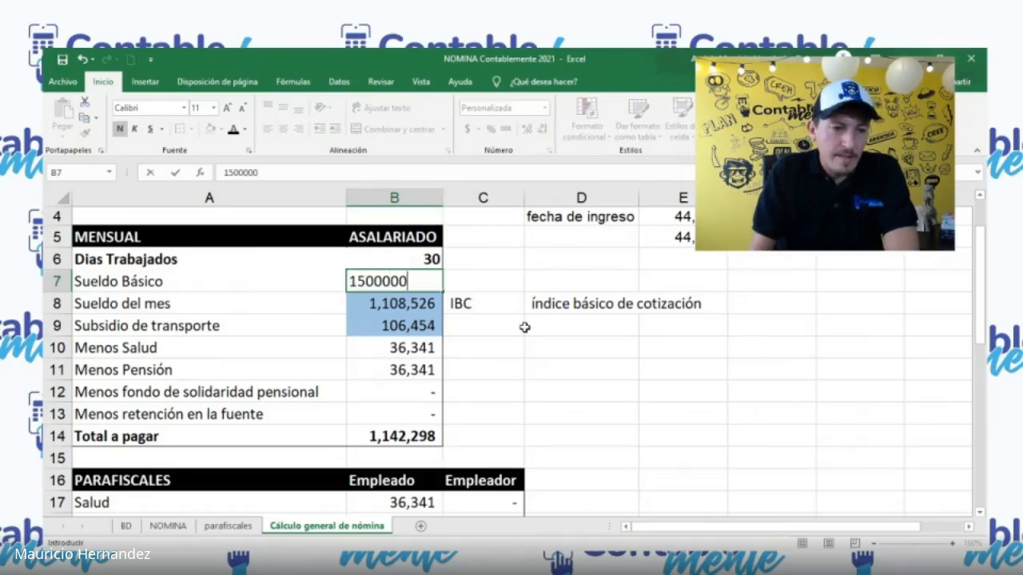
key(Return)
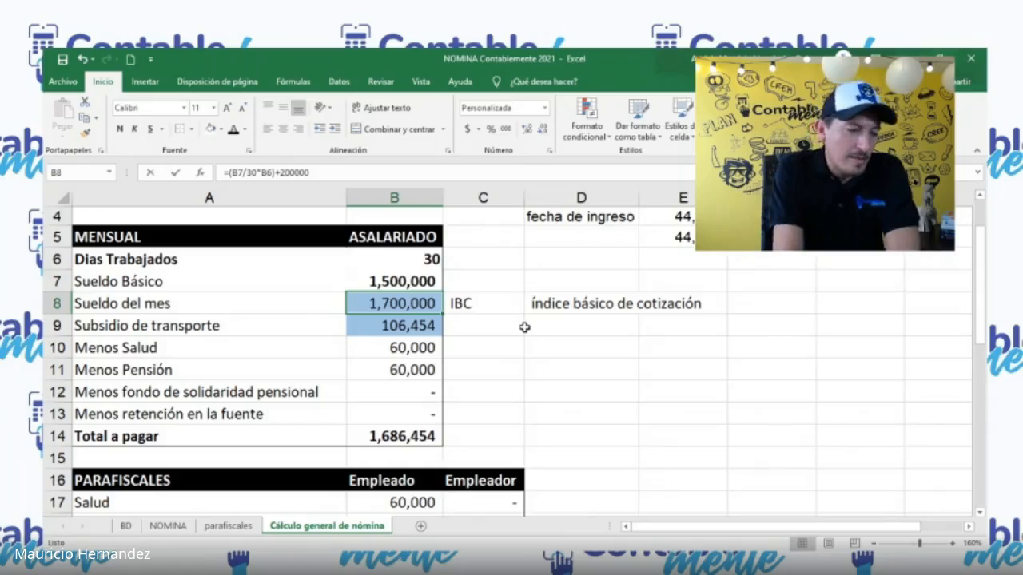
Step: Remove the +200000 from the Sueldo del mes formula in B8, leaving =(B7/30*B6), and check the Total Provisiones in C32
key(F2)
key(BackSpace)
key(BackSpace)
key(BackSpace)
key(BackSpace)
key(BackSpace)
key(BackSpace)
key(BackSpace)
key(BackSpace)
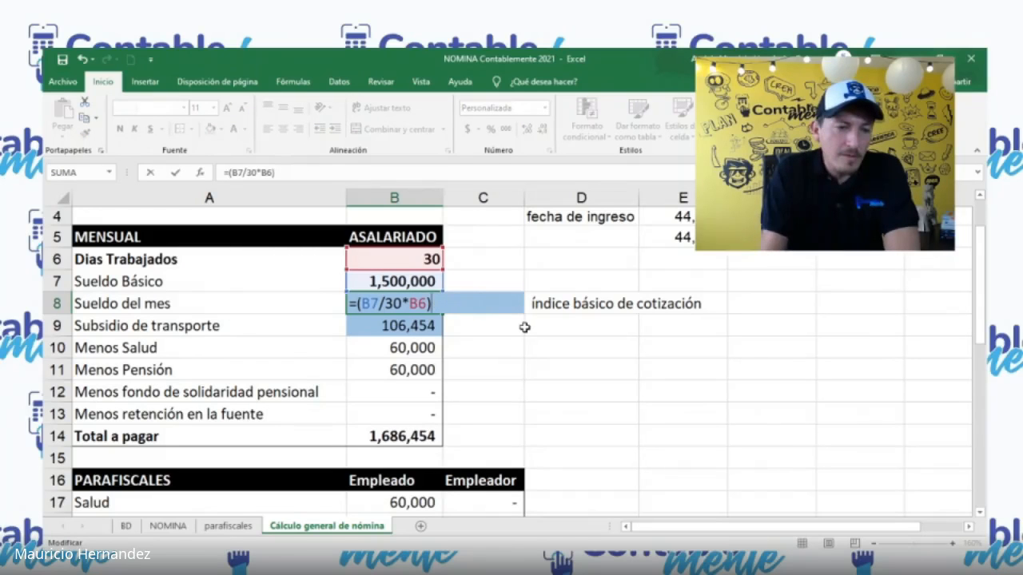
key(Return)
scroll(523, 328, down, 6)
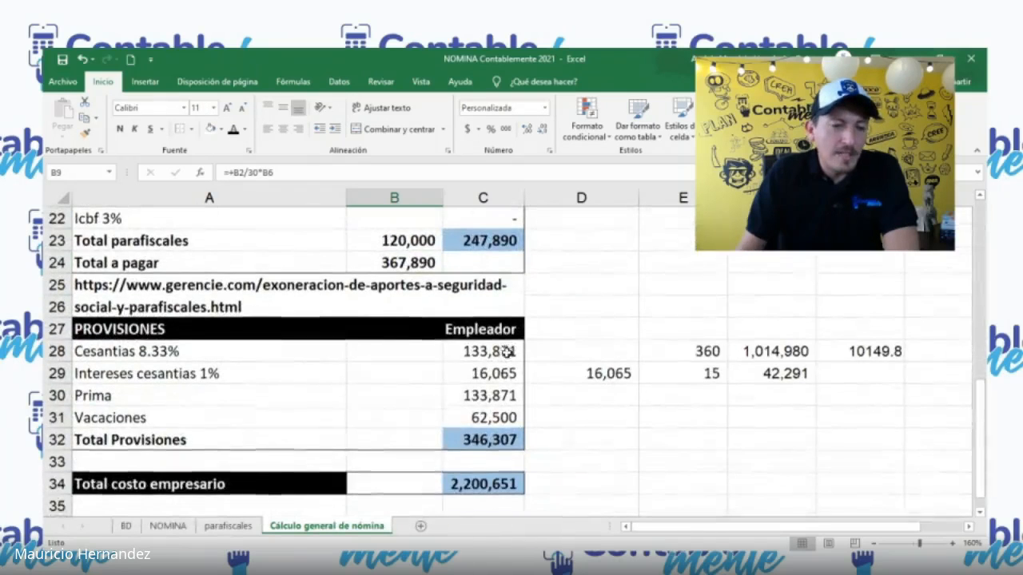
click(479, 444)
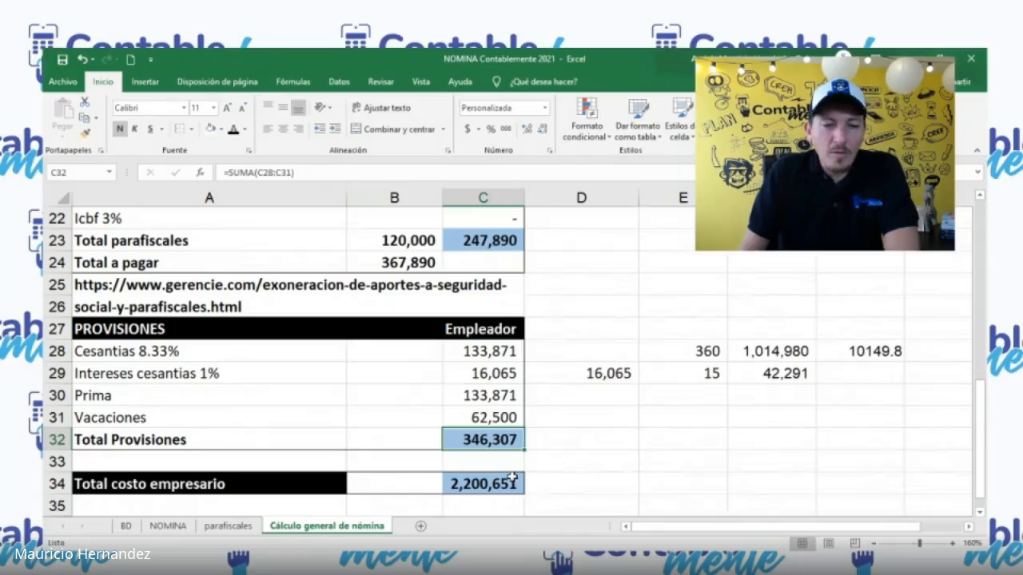
Step: Set the Sueldo Básico in B7 to 1800000 and check the Total Provisiones in C32
scroll(448, 416, up, 7)
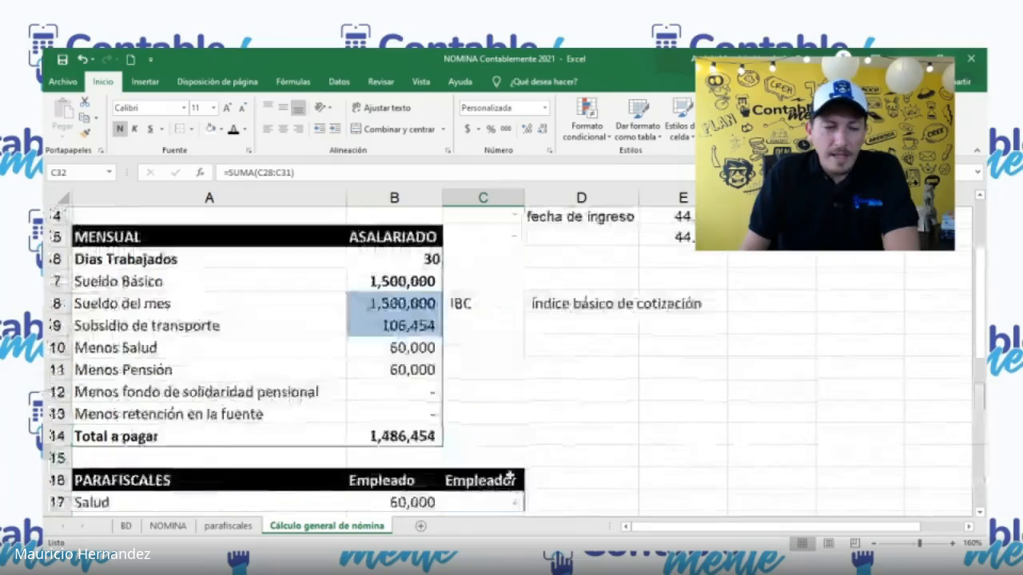
click(380, 355)
text(1800000)
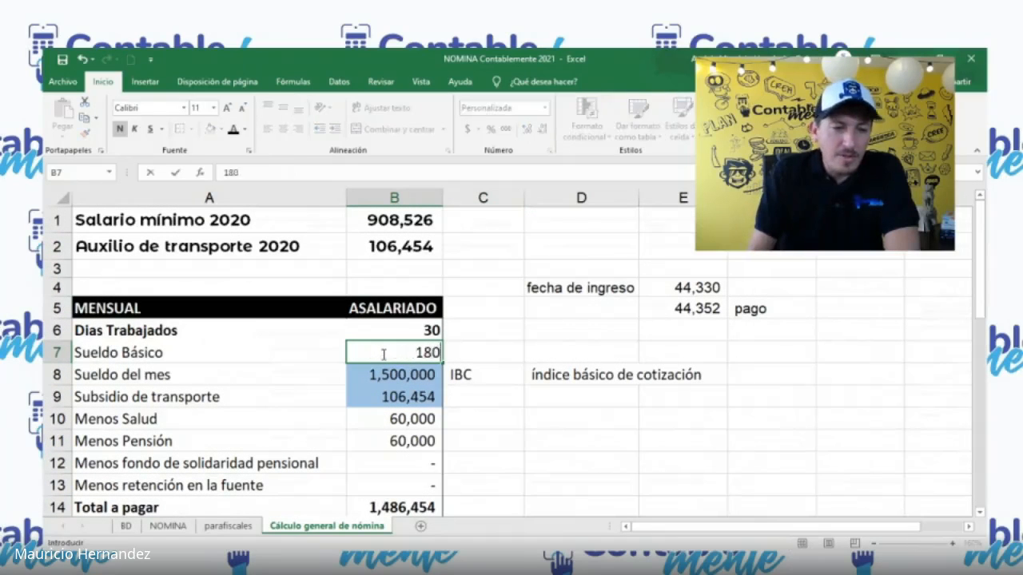
key(Return)
scroll(415, 375, down, 8)
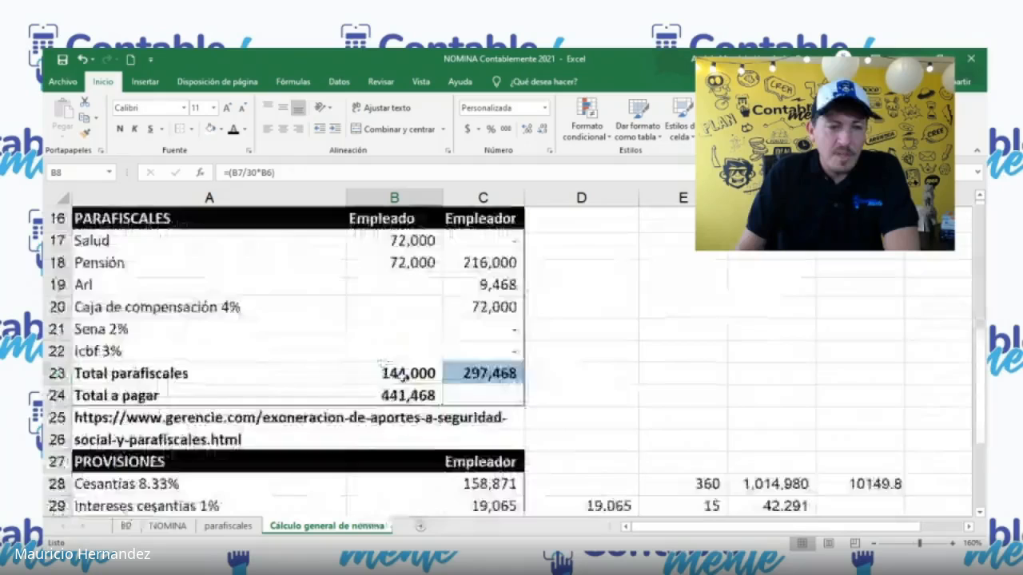
click(484, 373)
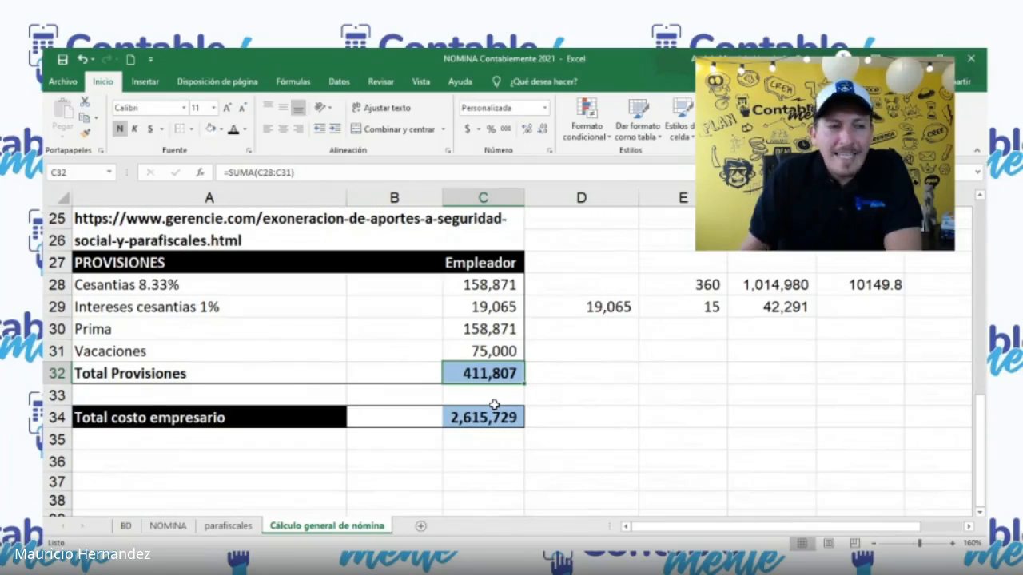
key(alt+Tab)
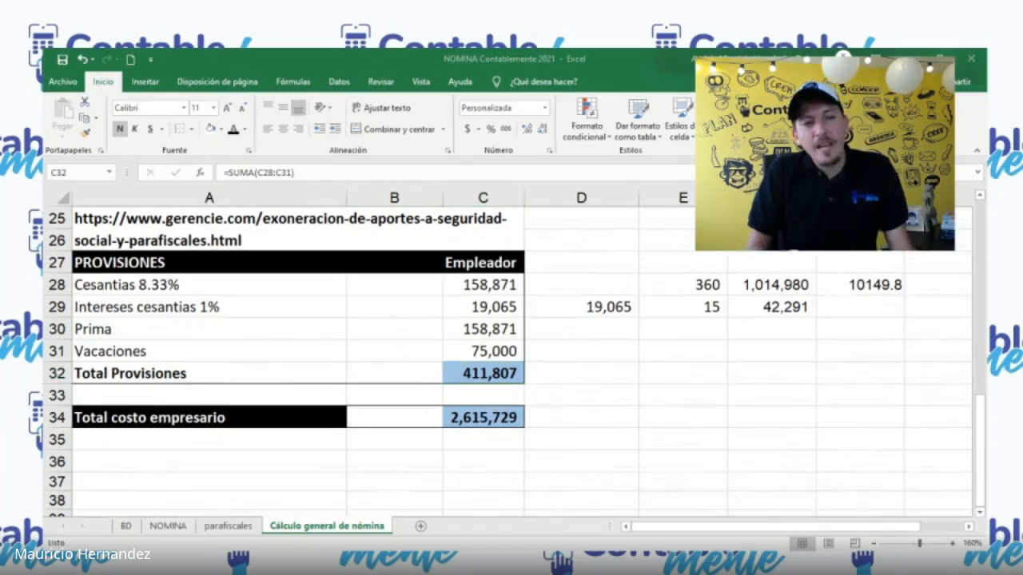
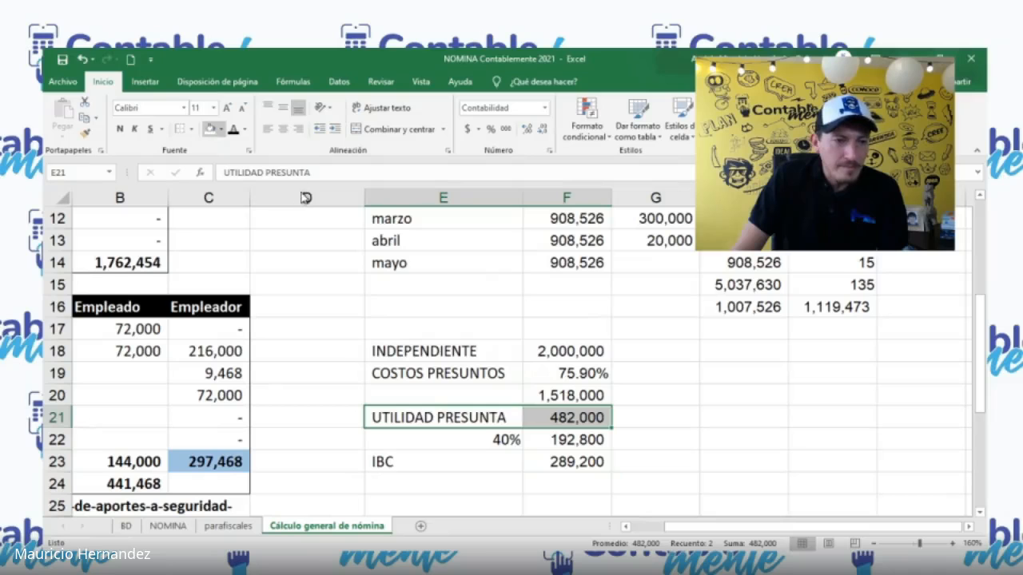
Step: Shade the UTILIDAD PRESUNTA cells E21:F21 light blue and check the 40% and IBC formulas in F22 and F23
click(305, 198)
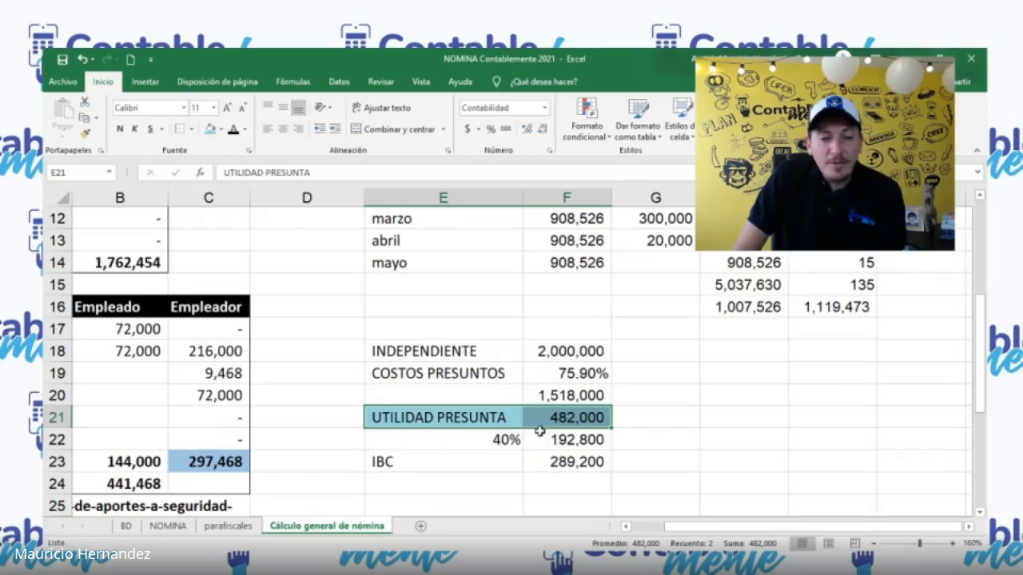
click(565, 443)
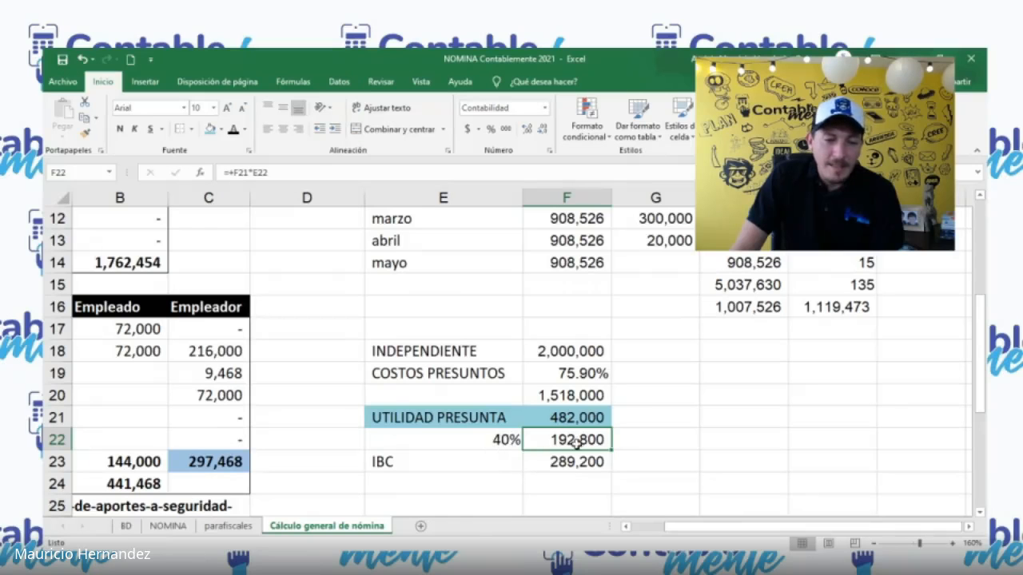
click(577, 462)
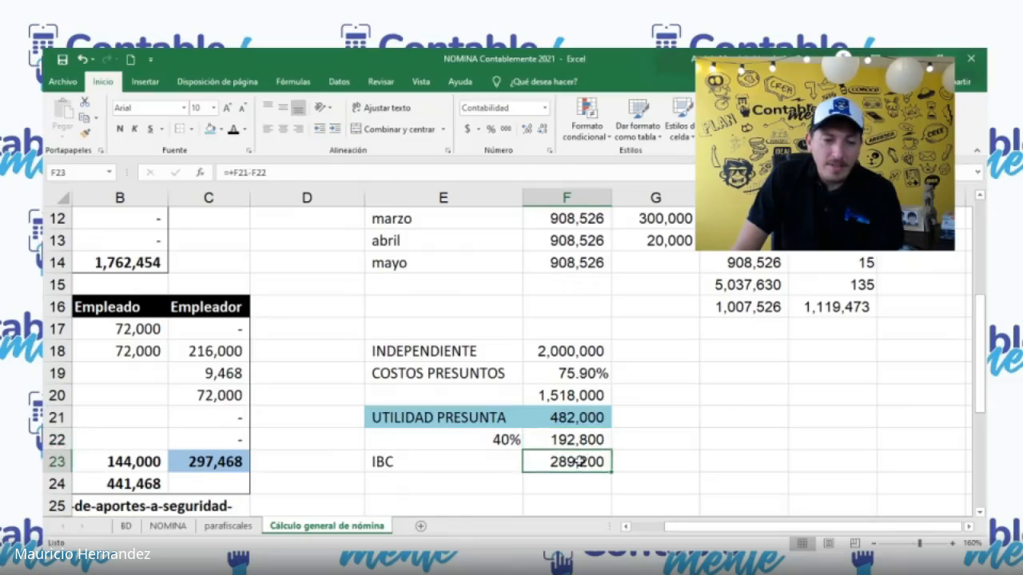
click(572, 421)
click(569, 439)
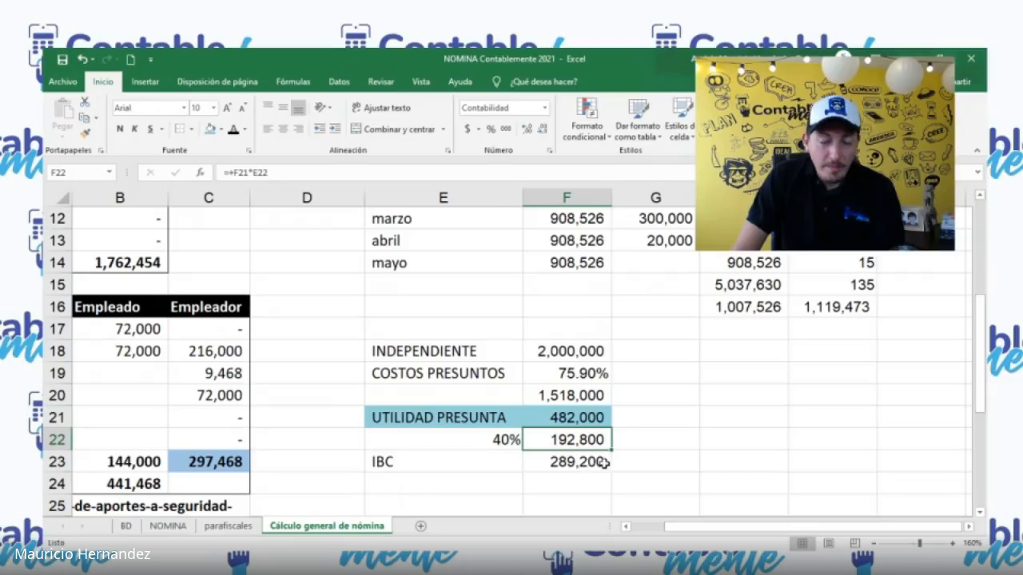
Step: Clear the IBC row in E23:F23 and enter the label IBC in G22 beside the 40% result
drag(511, 461, 575, 454)
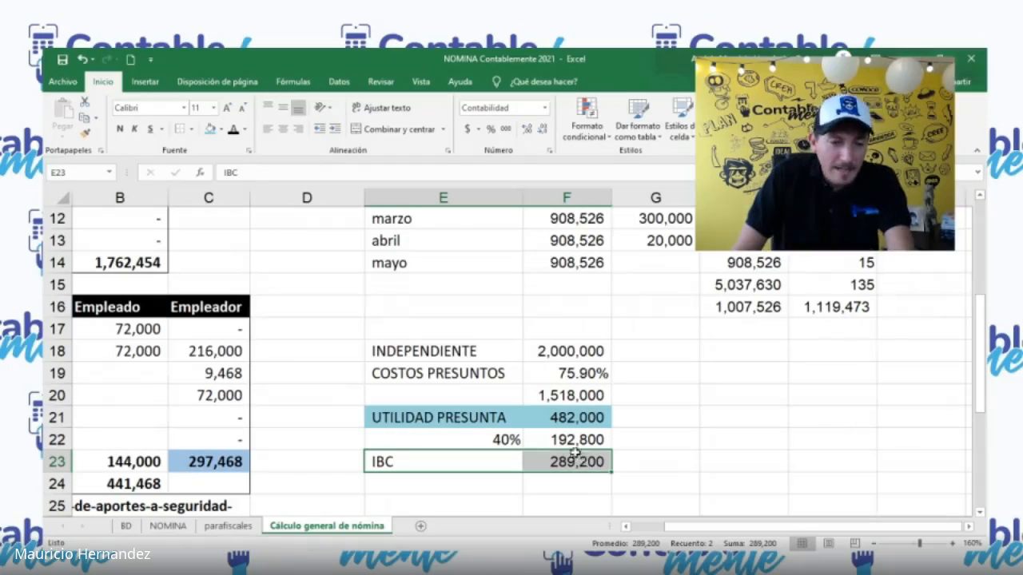
key(Delete)
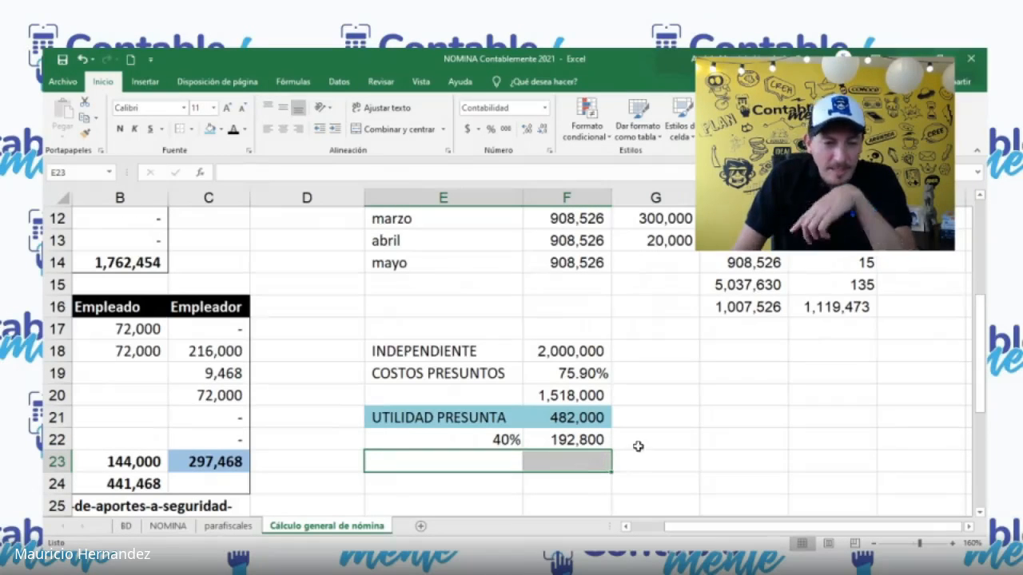
click(640, 445)
text(IBC)
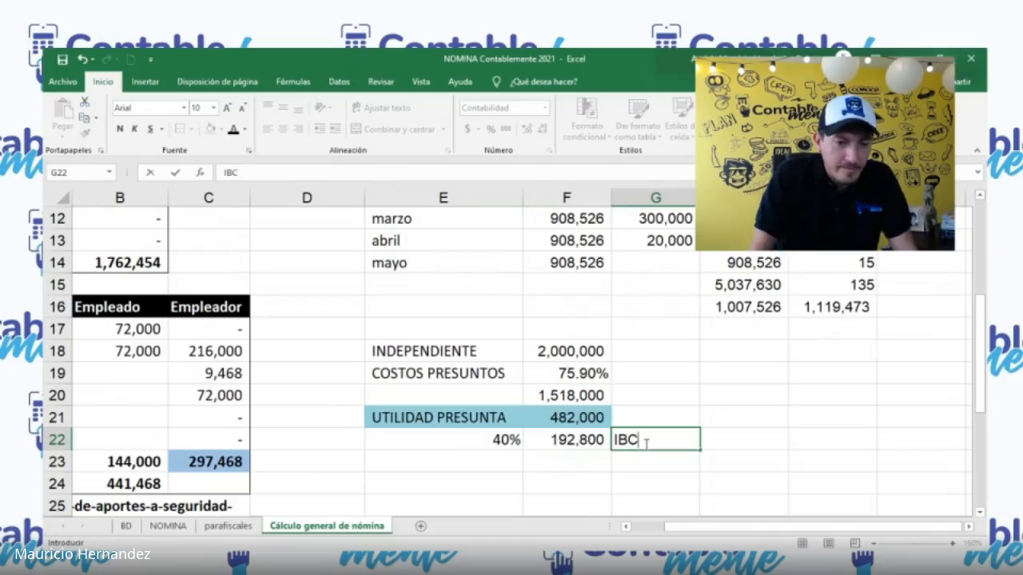
key(Return)
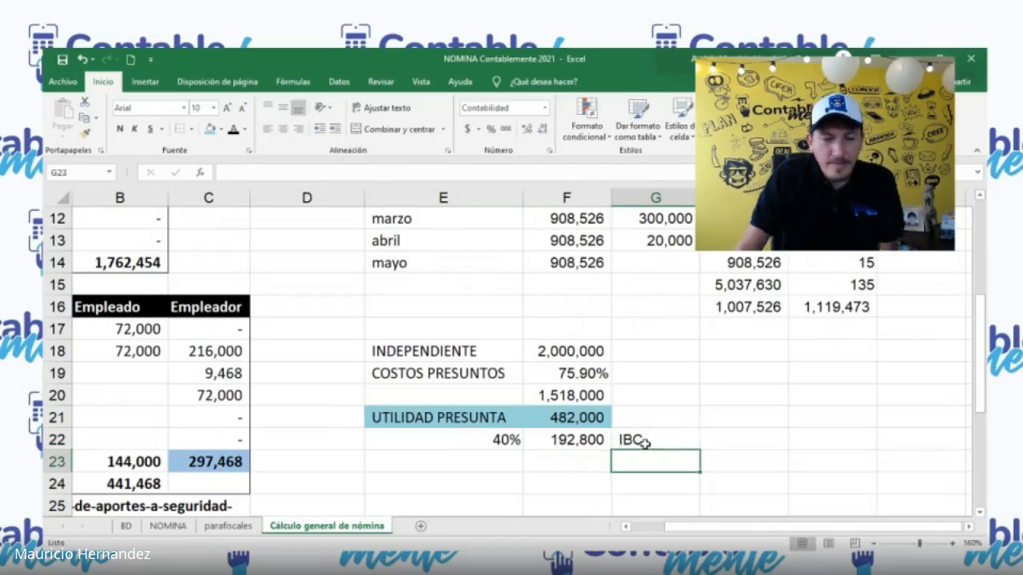
click(590, 445)
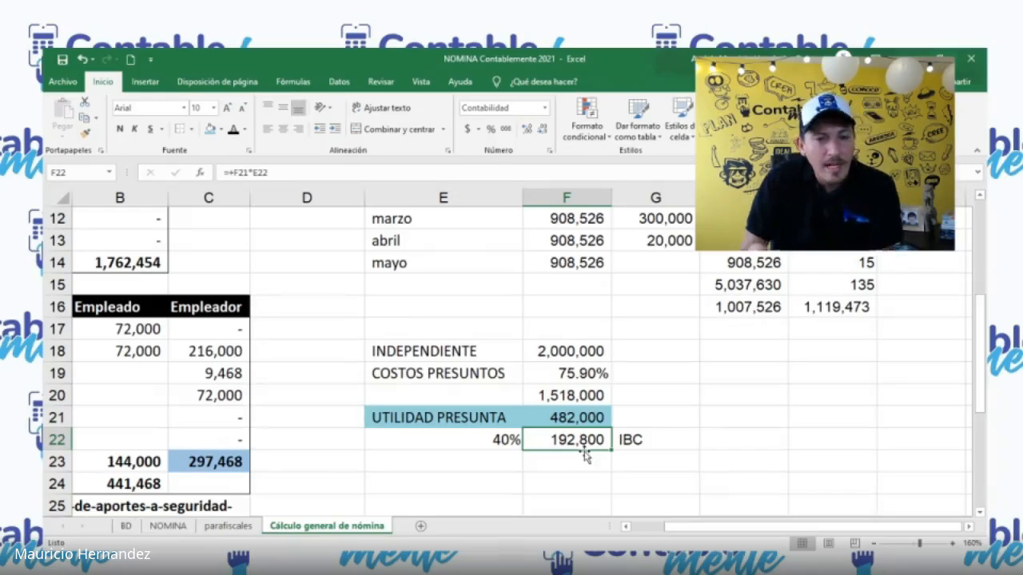
Step: Set the INDEPENDIENTE income in F18 to 8000000 and check the IBC in F22
click(582, 355)
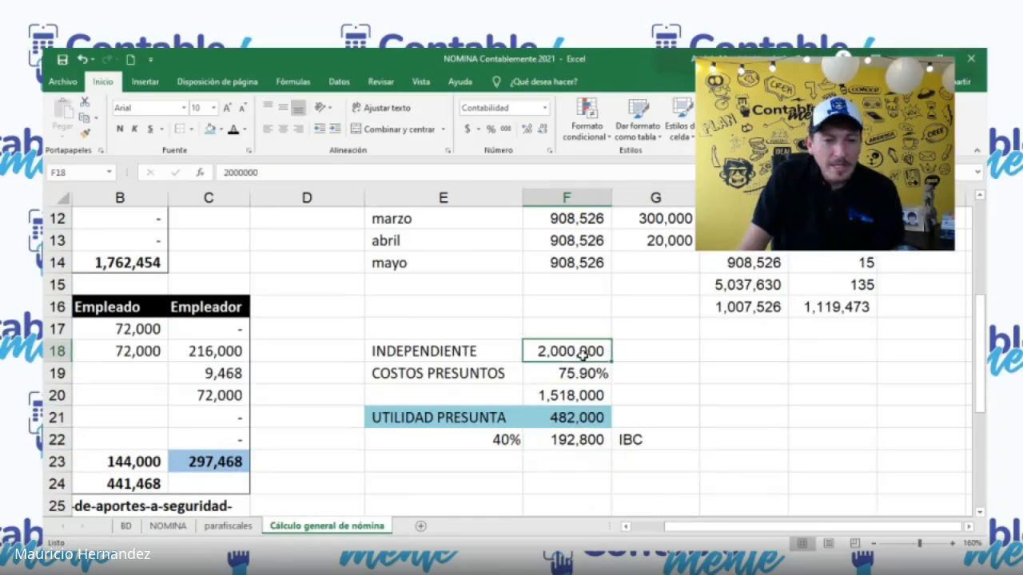
text(8000000)
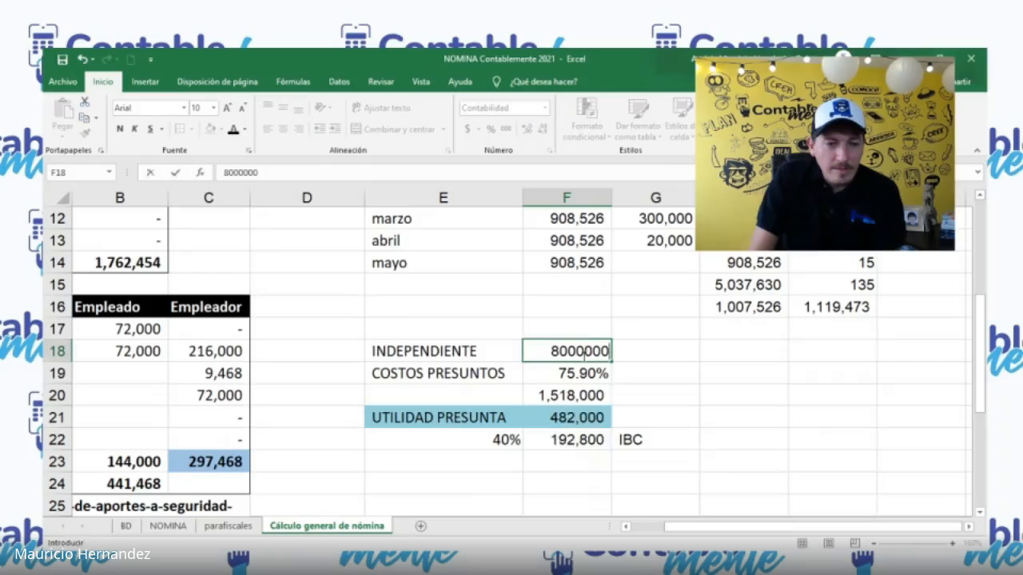
key(Return)
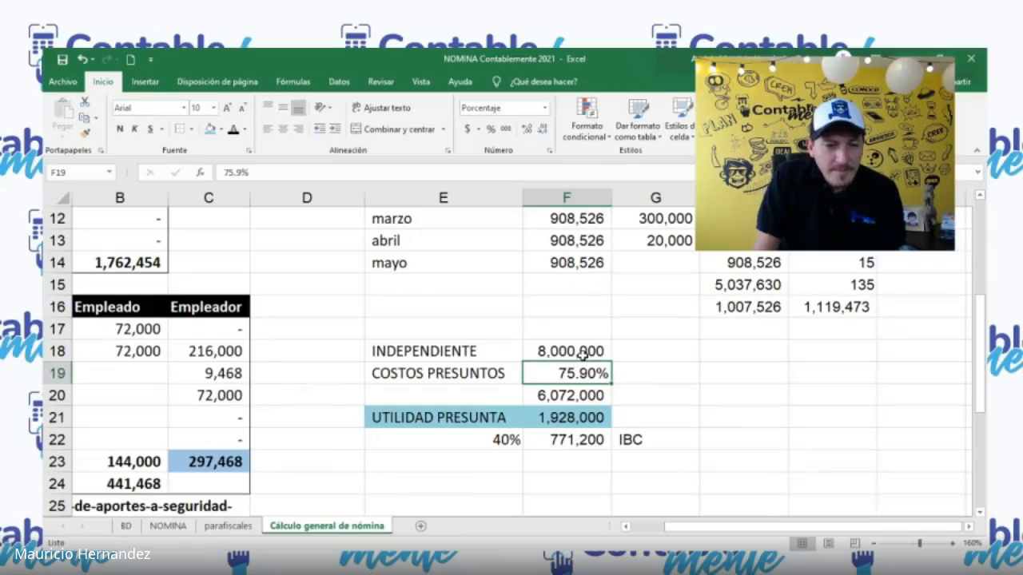
click(571, 446)
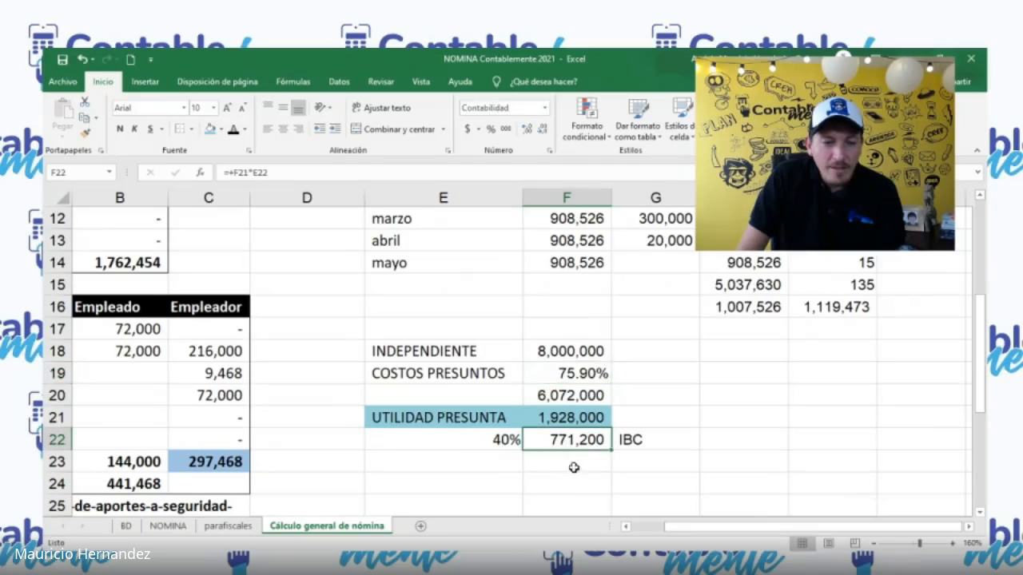
Step: Set the INDEPENDIENTE income in F18 to 10000000 and widen column F to fit its contents
click(566, 357)
text(1)
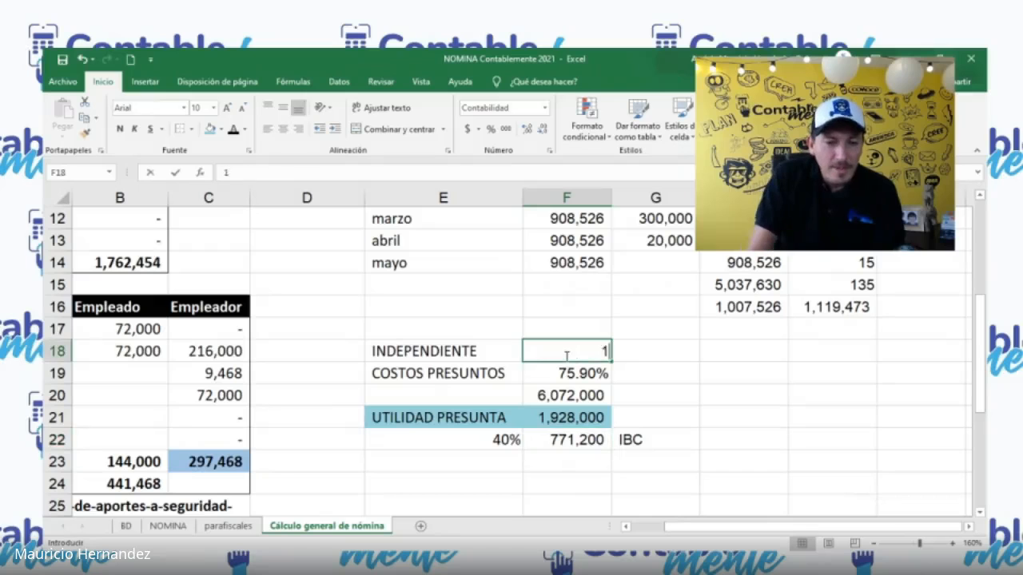
text(0000000)
key(Return)
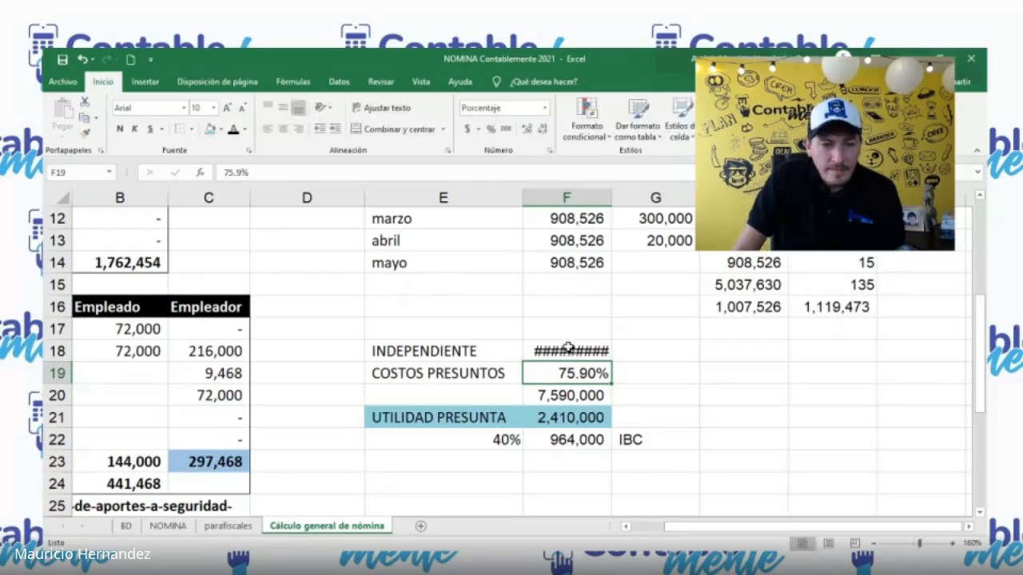
double_click(613, 198)
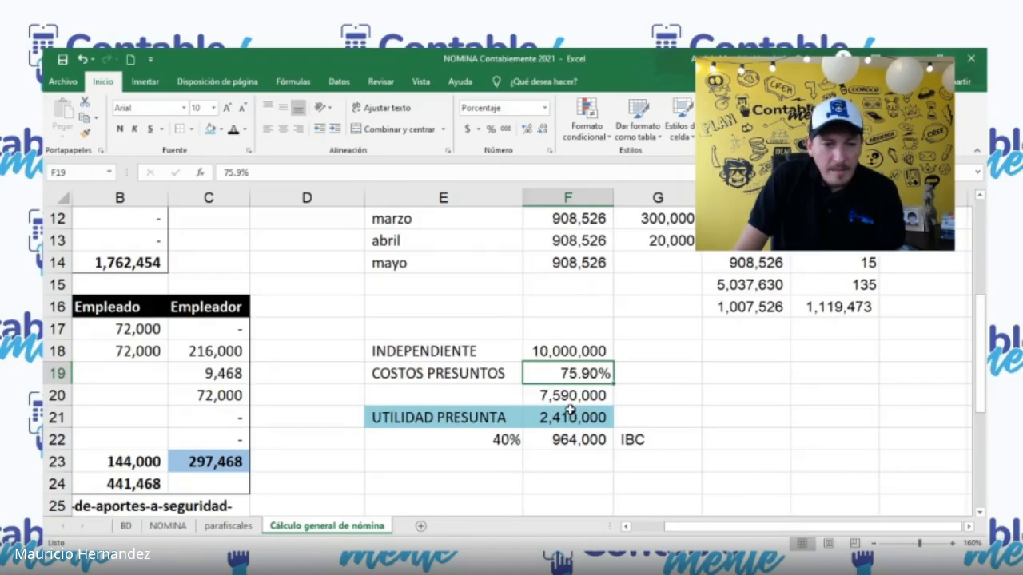
click(572, 439)
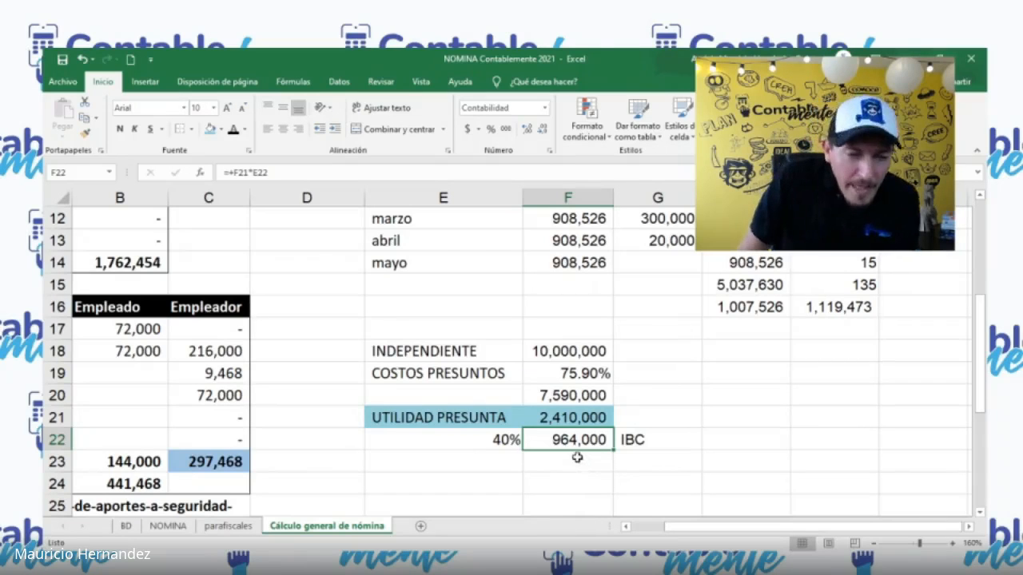
Step: Clear the presumed costs amount in F20 and calculate 32% of the IBC in F23 with +F22*32%
click(570, 392)
key(Delete)
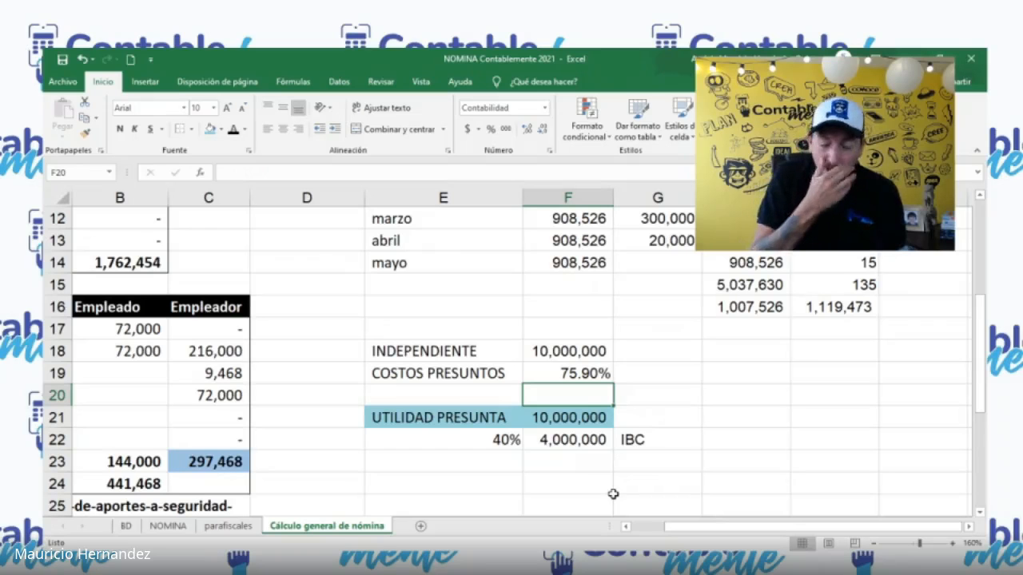
click(569, 465)
text(+)
key(Up)
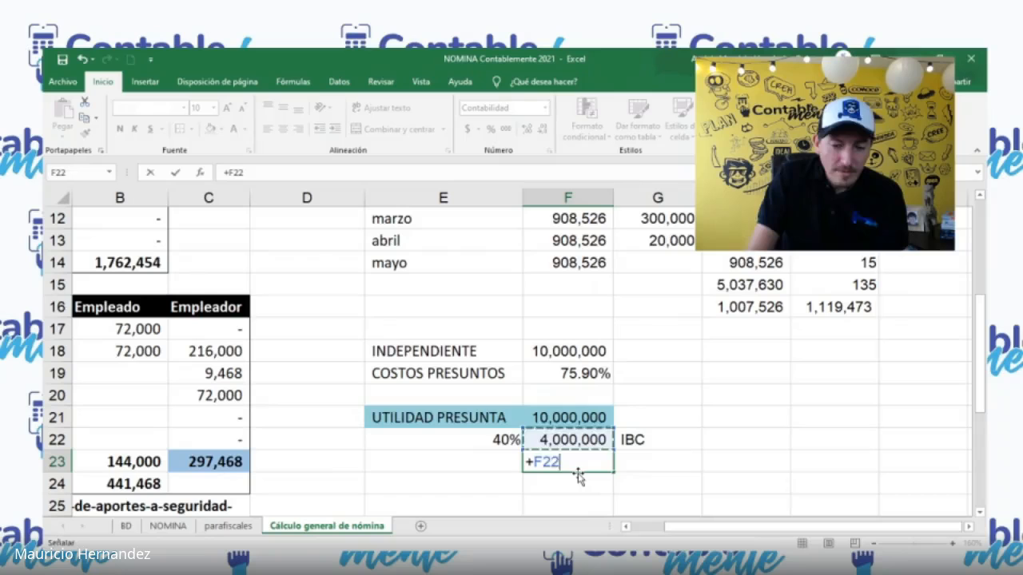
text(*32%)
key(Return)
key(Up)
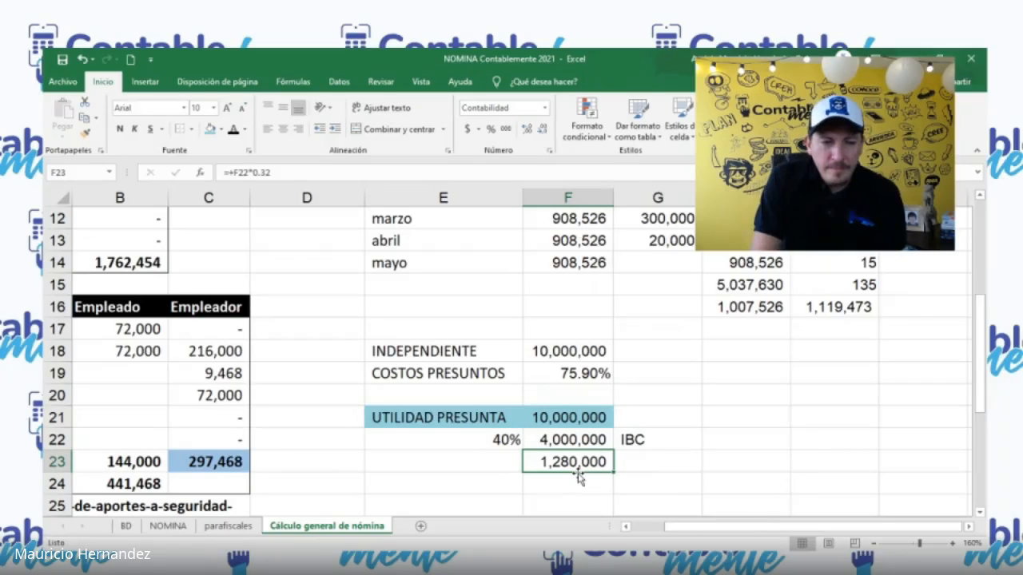
Step: Remove the 32% calculation from F23 and undo the clearing of the presumed costs formula in F20
key(Delete)
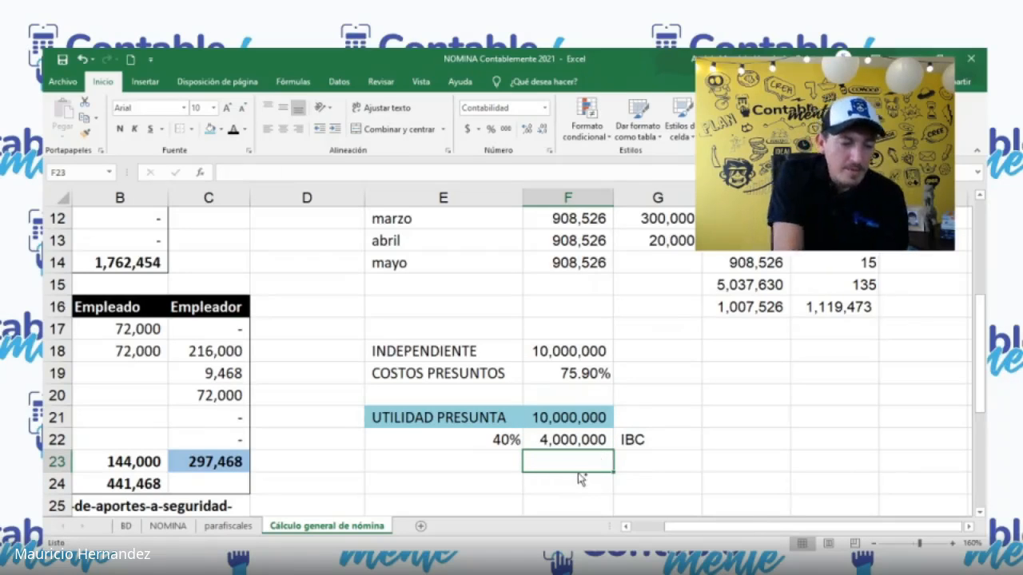
key(ctrl+z)
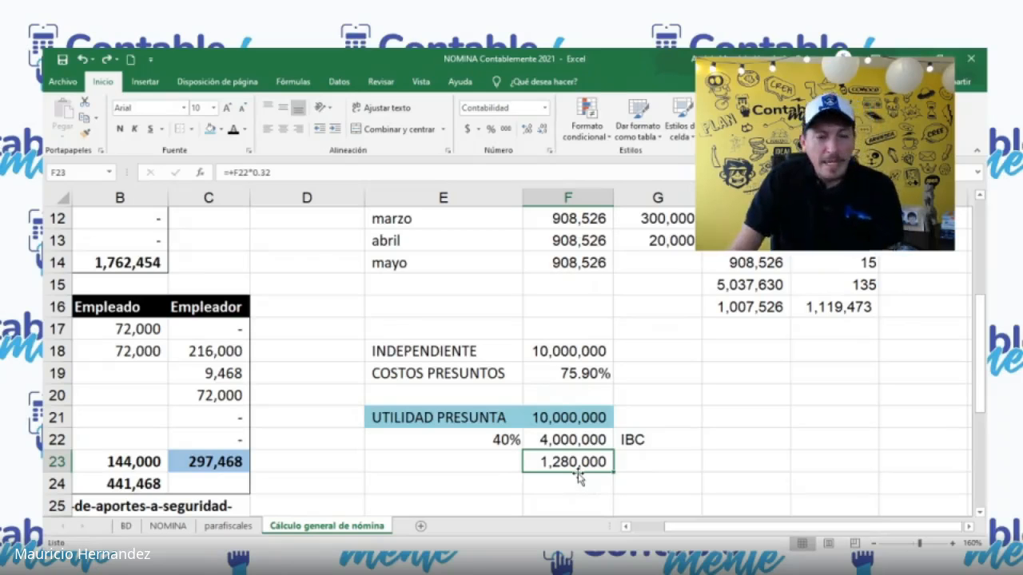
key(Delete)
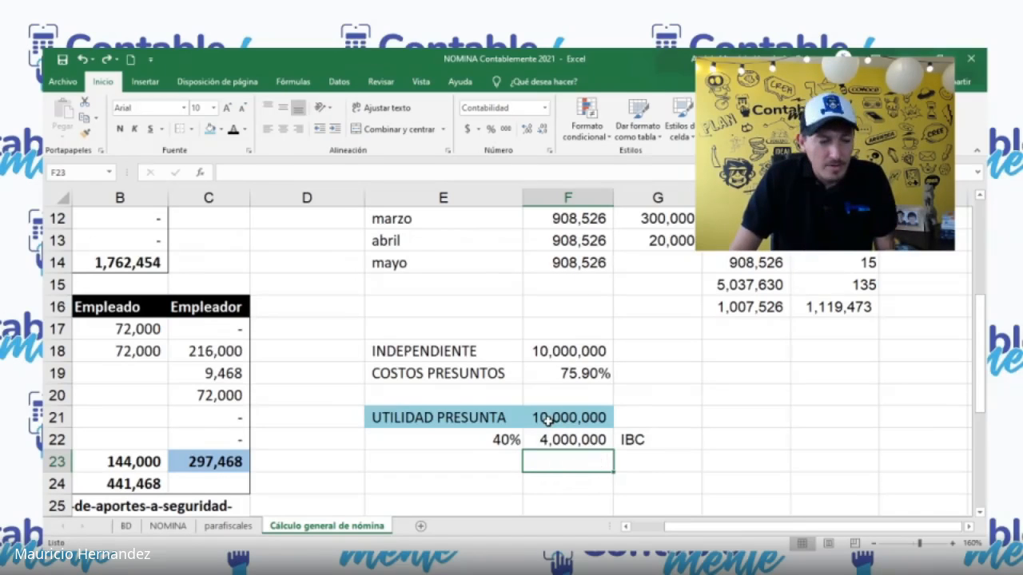
key(ctrl+z)
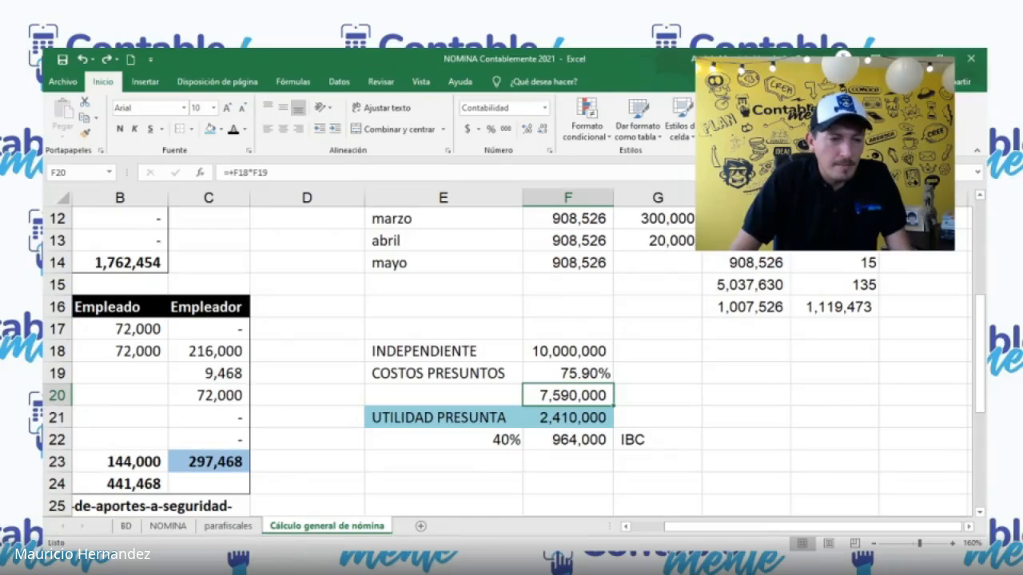
key(alt+Tab)
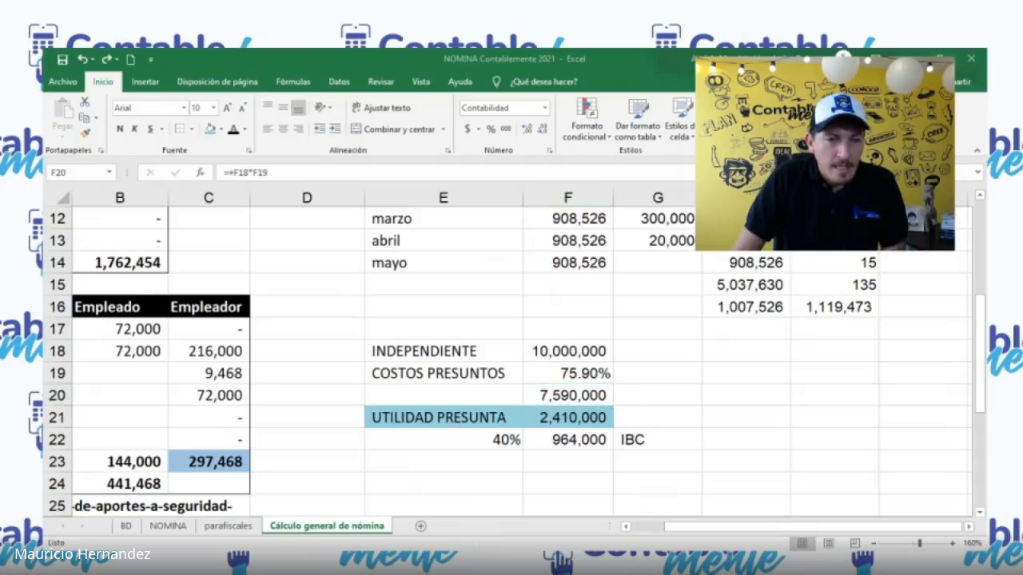
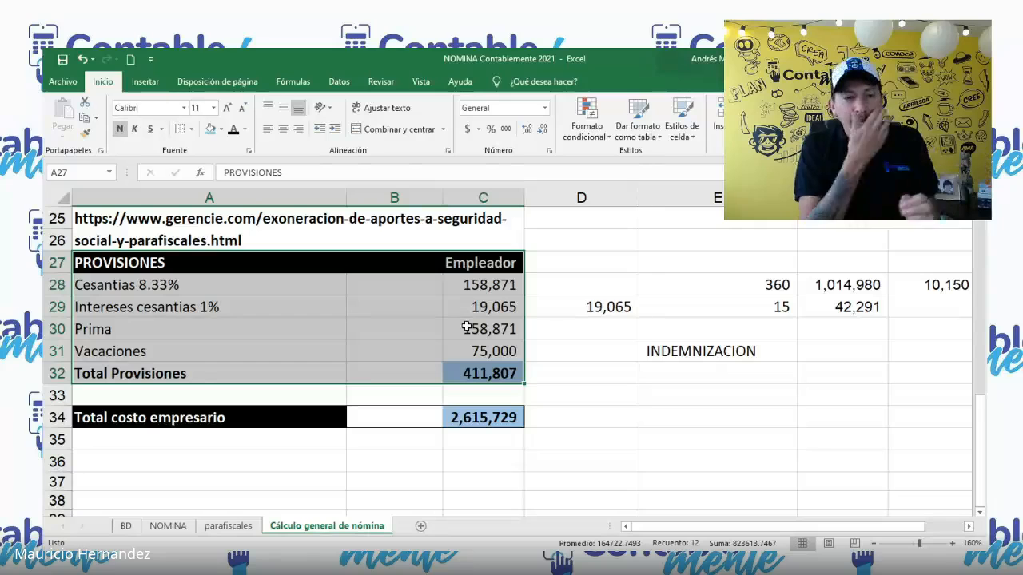
click(496, 296)
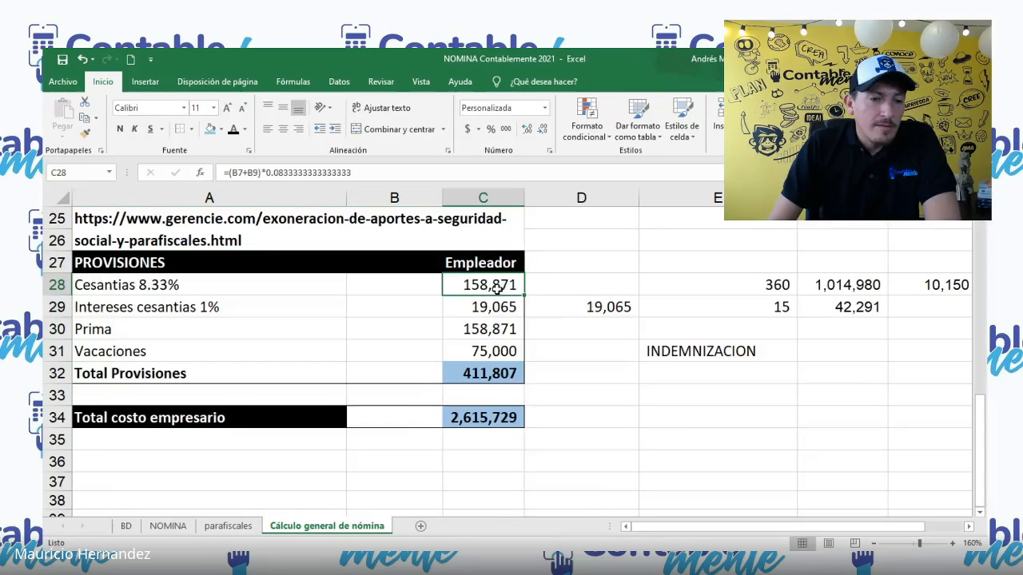
scroll(529, 326, up, 5)
scroll(612, 393, down, 3)
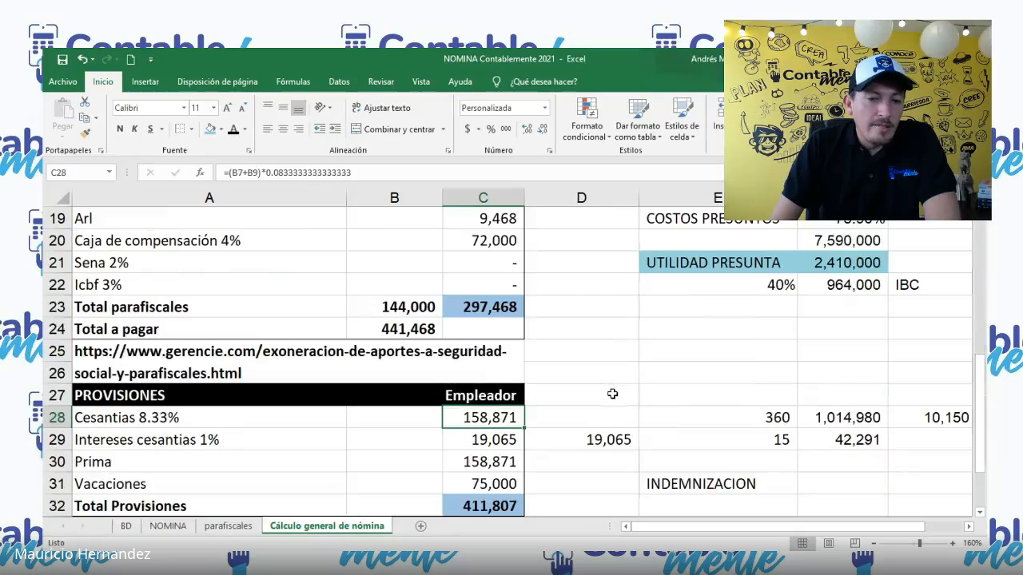
scroll(613, 393, down, 1)
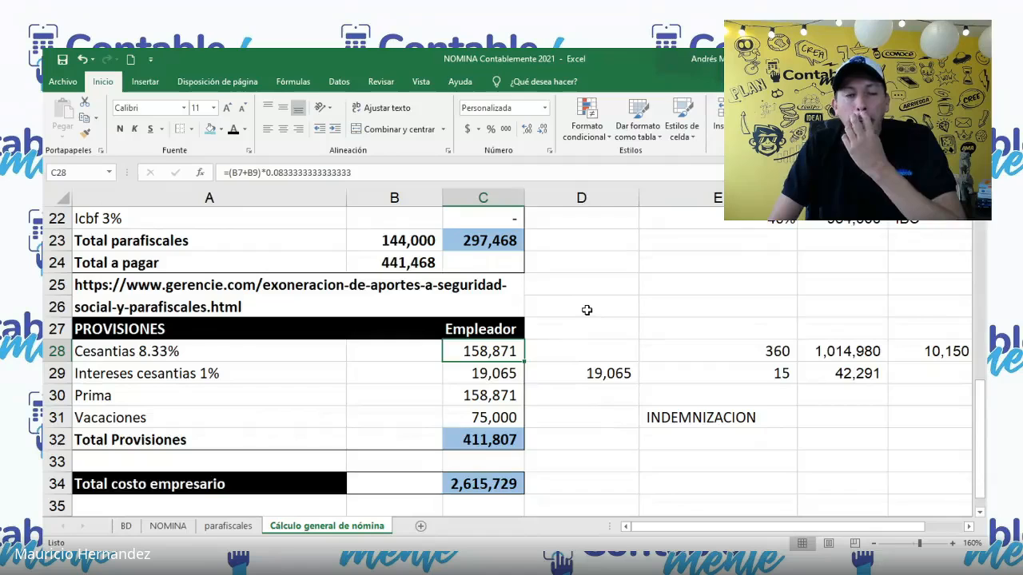
scroll(586, 312, up, 6)
scroll(586, 337, down, 7)
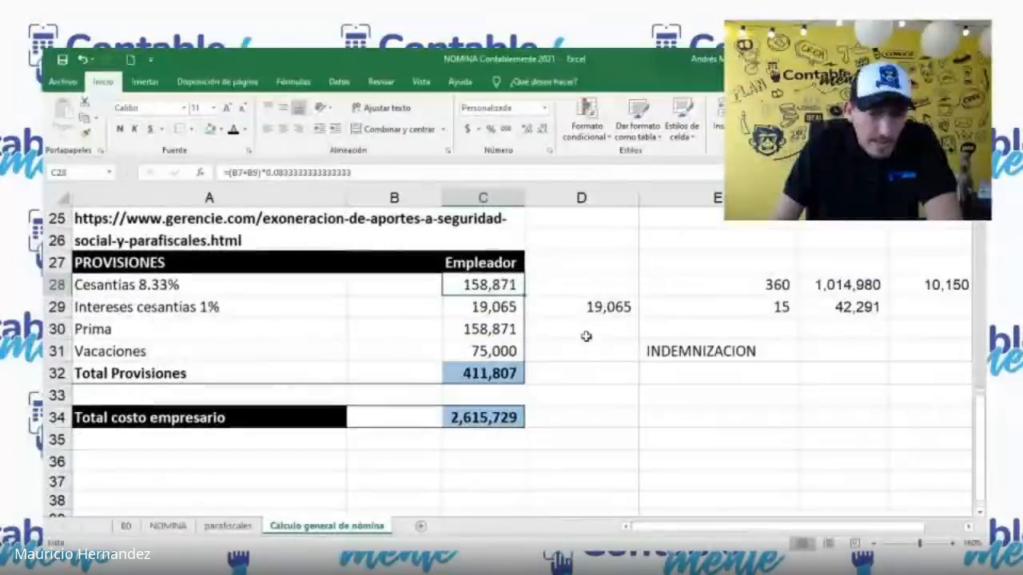
click(603, 281)
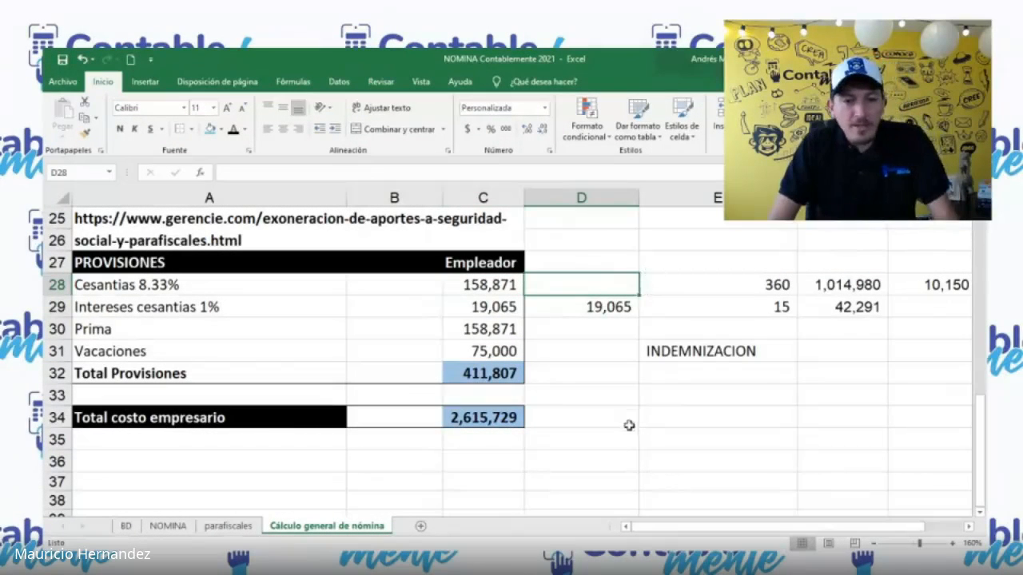
Step: Label D33 as INGRESO and D34 as RETIRO beside the total employer cost
click(622, 395)
text(INGR)
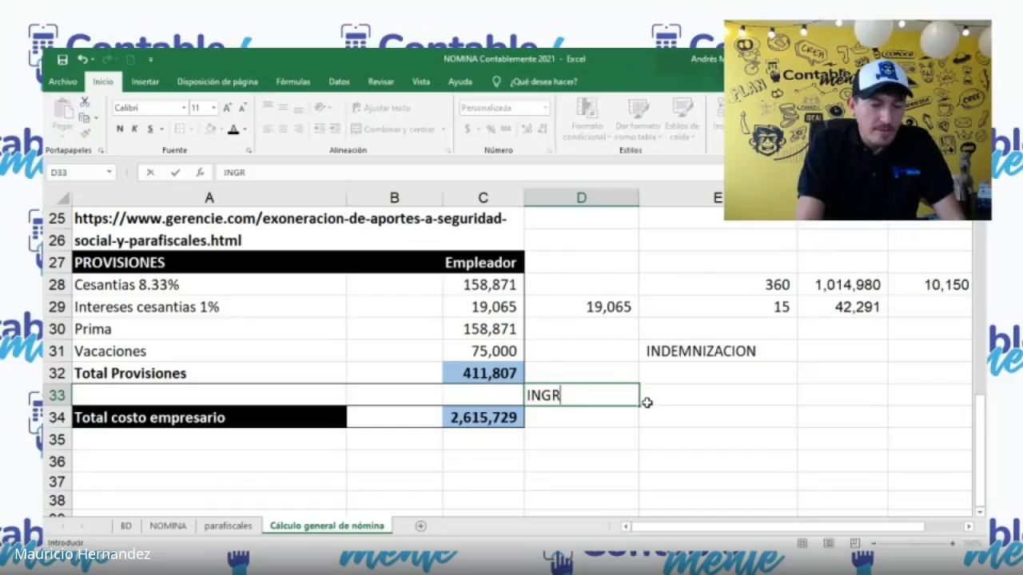
text(ESO)
key(Tab)
key(Return)
text(S)
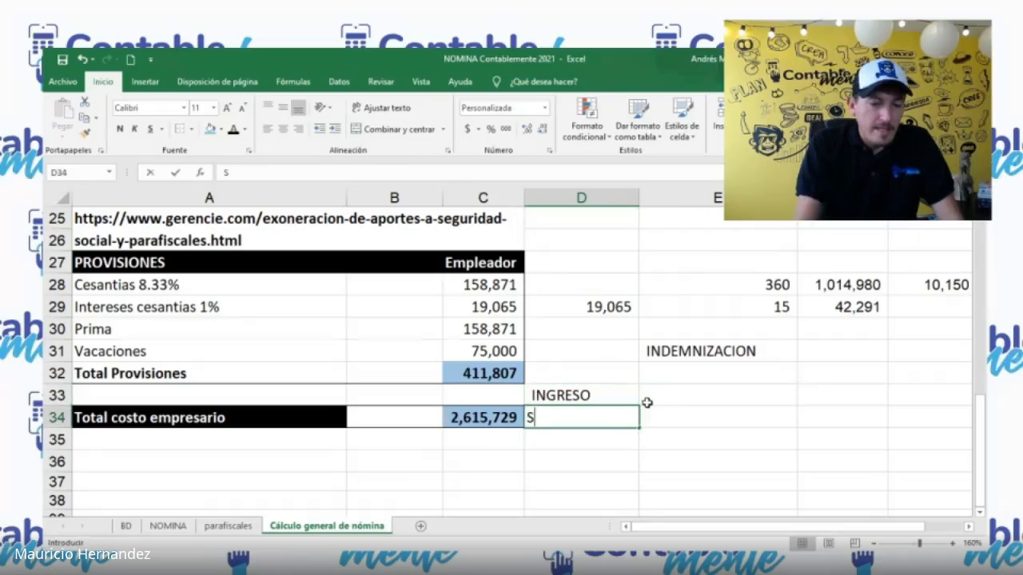
text(ALIDA)
key(Tab)
key(Left)
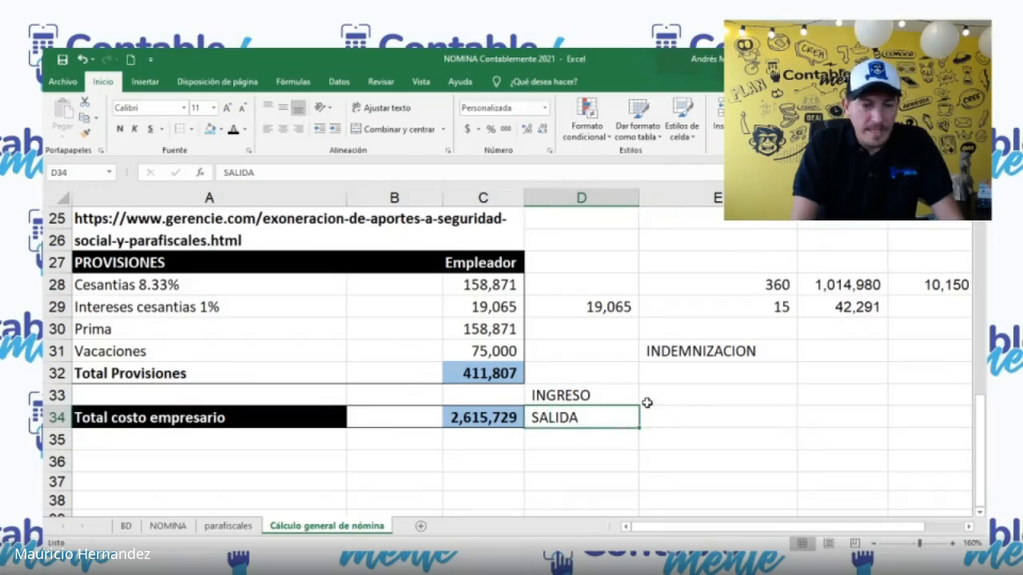
text(RETIRO)
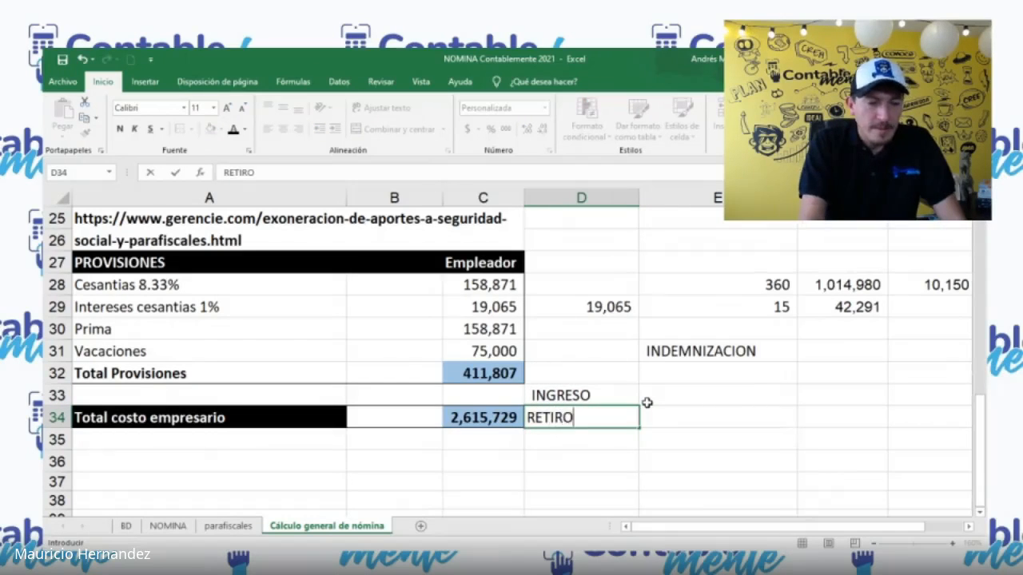
Step: Enter the entry date 1-1-2021 in E33 and the withdrawal date 30-6-21 in E34
click(647, 403)
text(1-1-21)
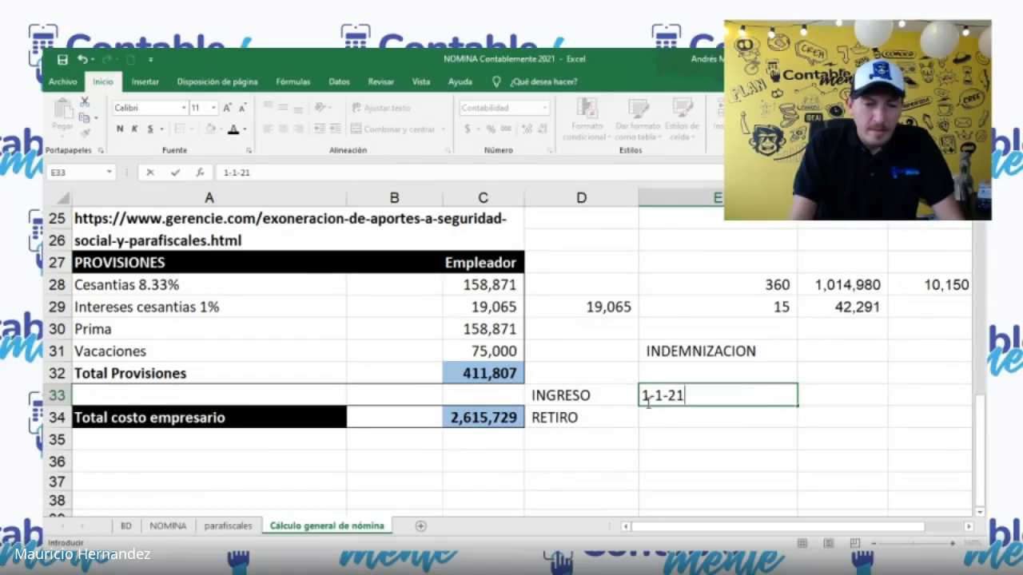
text(021)
key(Return)
text(30-6)
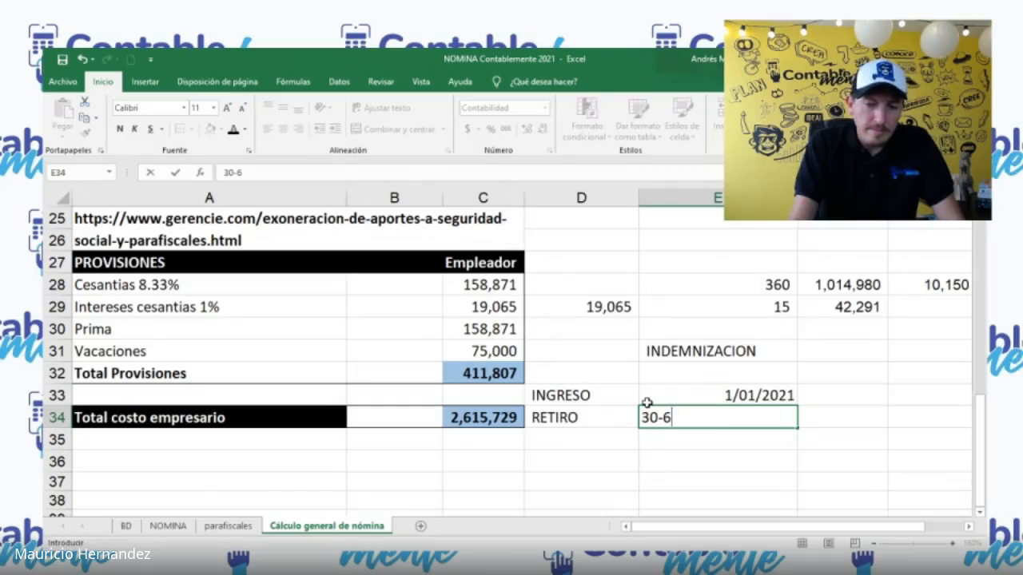
text(-21)
key(Return)
key(Up)
key(Up)
key(Right)
key(Left)
key(Down)
key(Down)
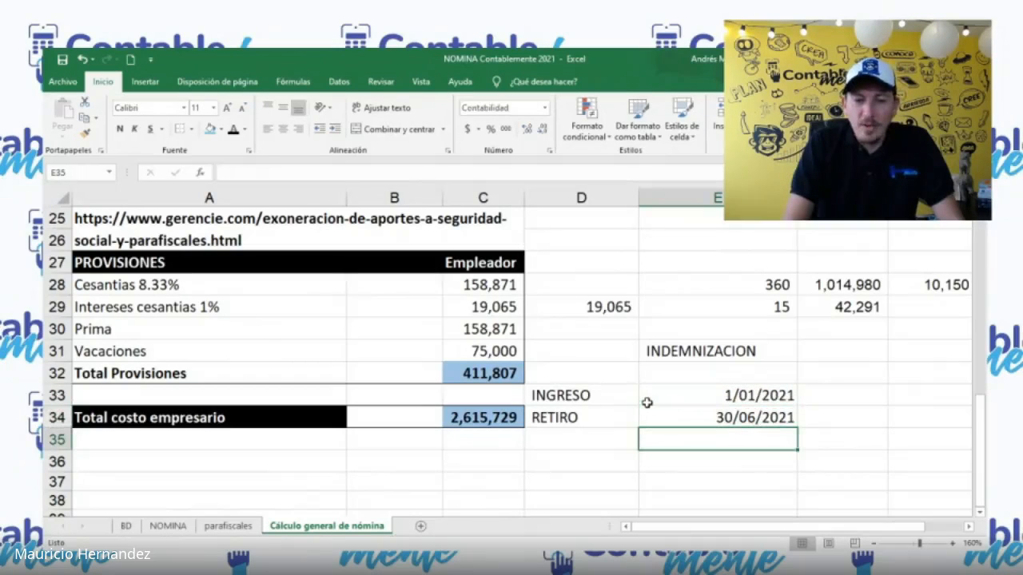
text(+)
key(Up)
text(-)
click(646, 397)
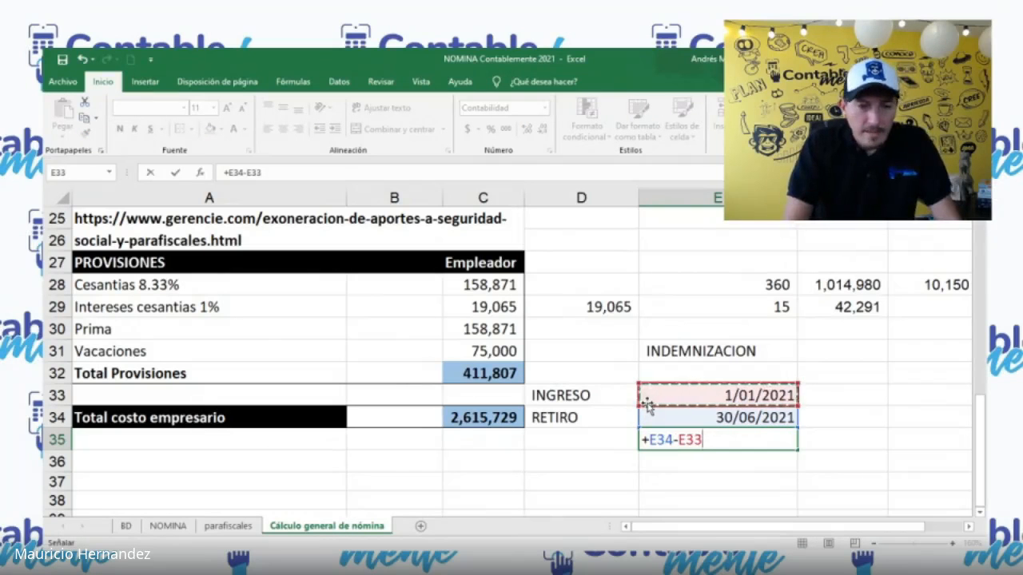
key(Escape)
Step: Calculate the days worked in E35 as six 30-day months with +6*30
text(+6*30)
key(Return)
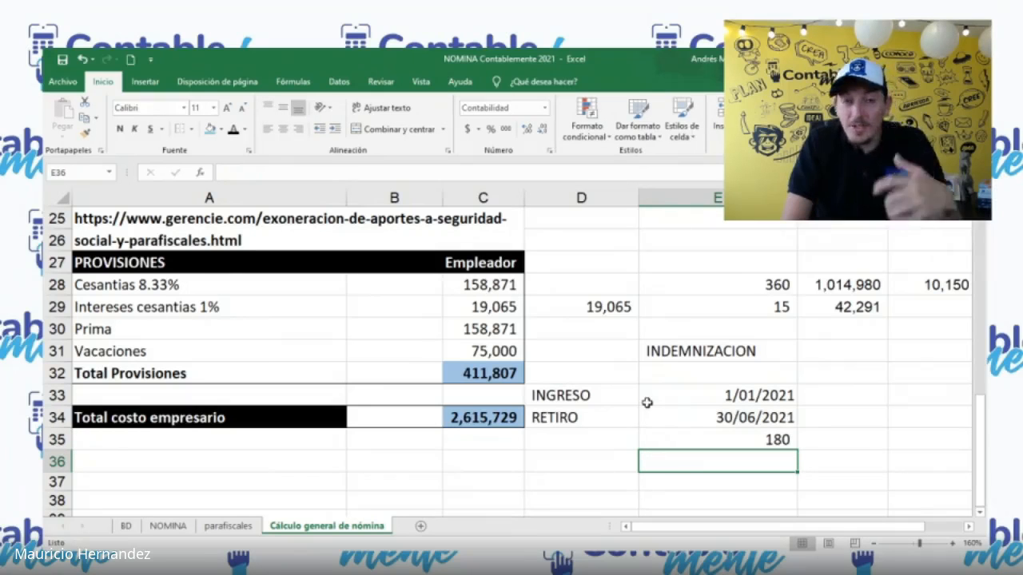
key(Left)
key(Right)
key(Up)
Step: Label D36 as ingreso base and link E36 to the minimum salary in B1
key(Left)
key(Down)
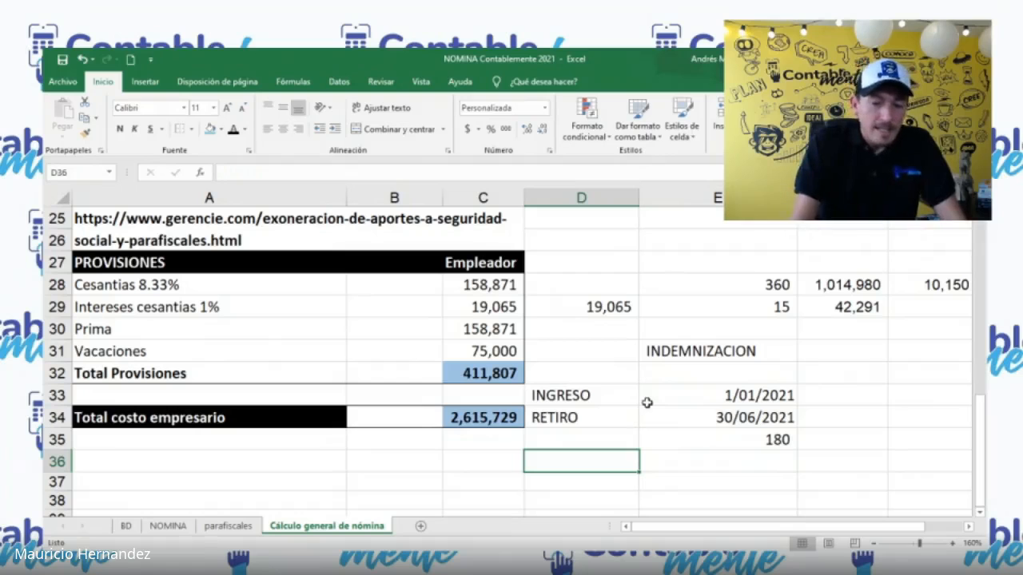
text(inf)
text(greso ba)
text(se)
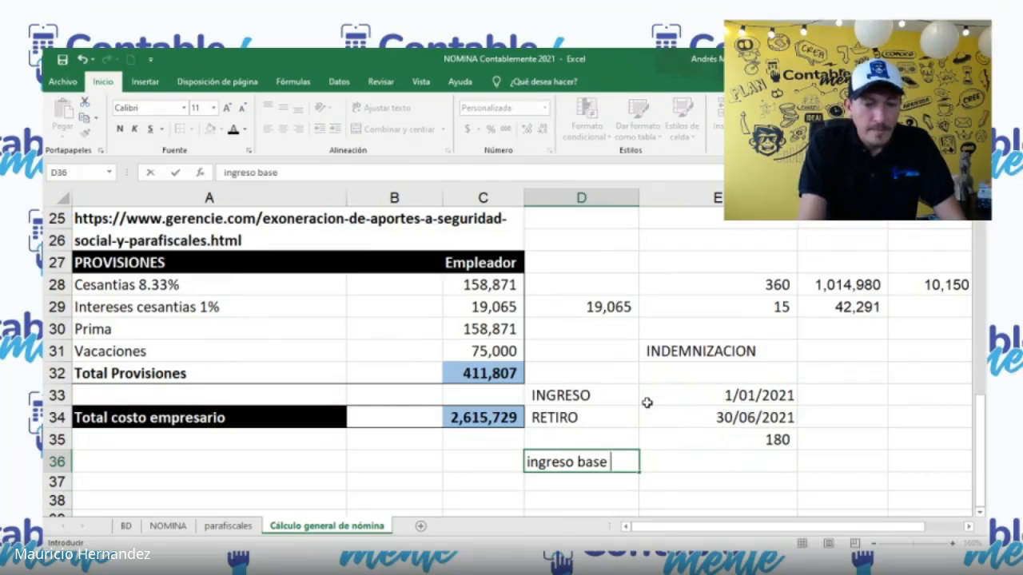
key(Tab)
text(+)
scroll(479, 336, up, 8)
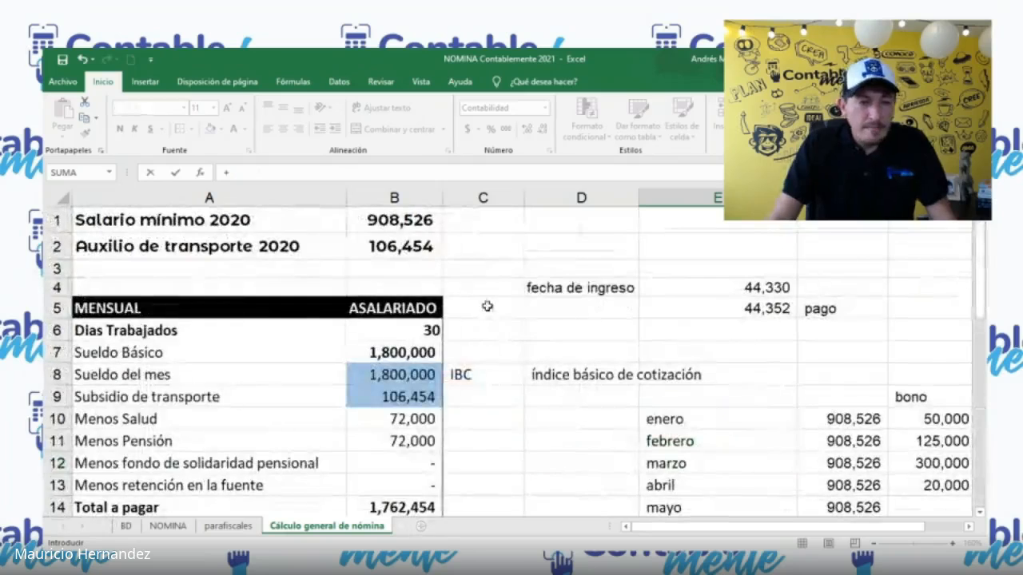
click(397, 220)
key(Return)
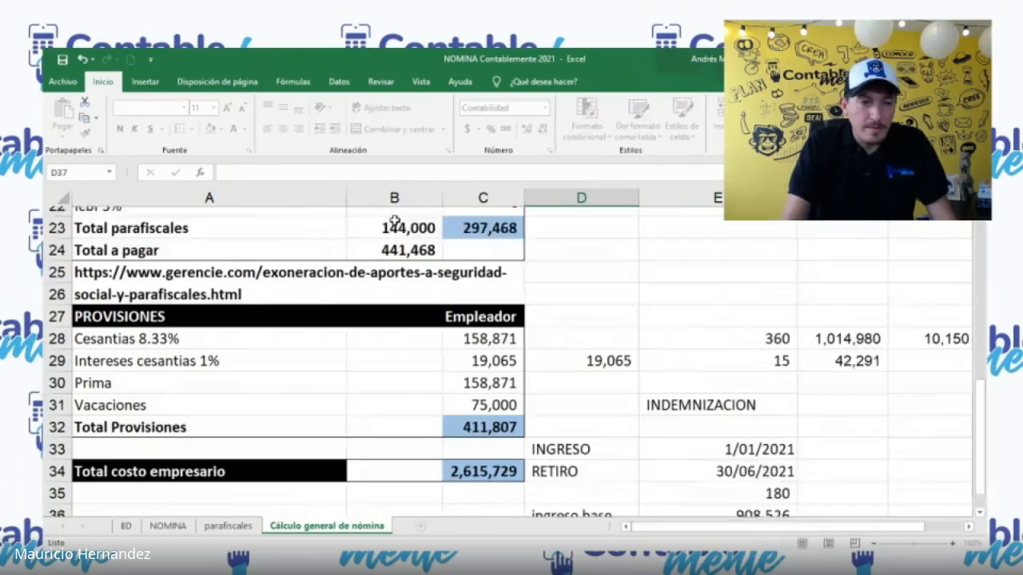
Step: Link E37 to the transport allowance in B2
key(Right)
key(Up)
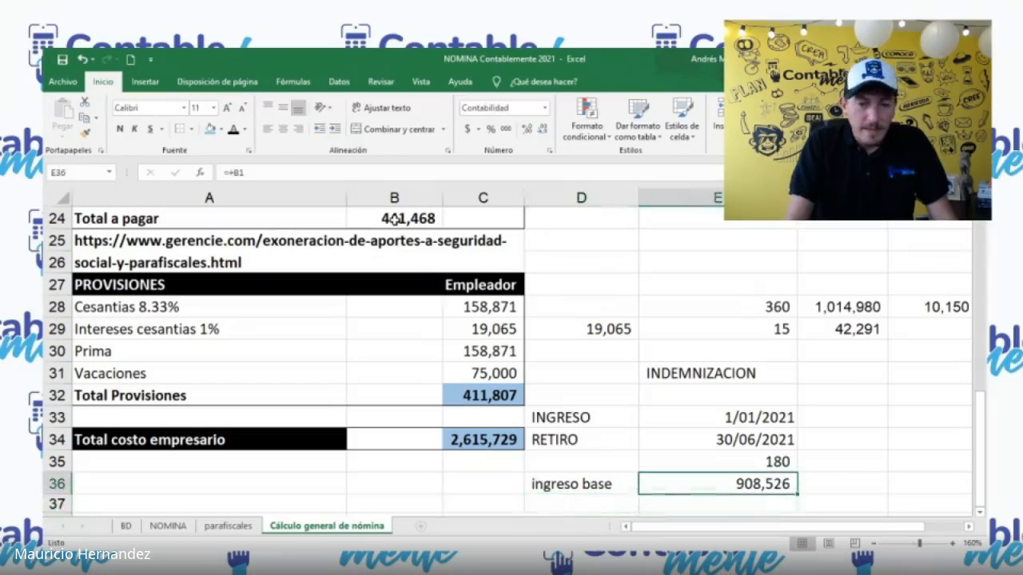
key(Down)
text(+)
scroll(384, 243, up, 8)
click(385, 241)
key(Return)
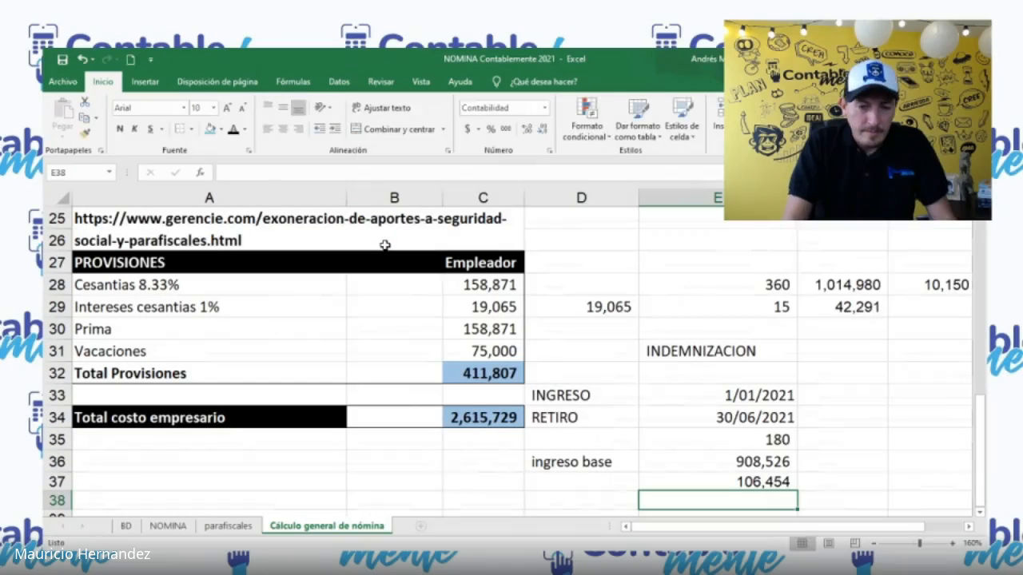
Step: Add the salary in E36 and the transport allowance in E37 together in E38
scroll(385, 245, down, 1)
text(+)
key(Up)
key(Up)
text(+)
key(Up)
key(Return)
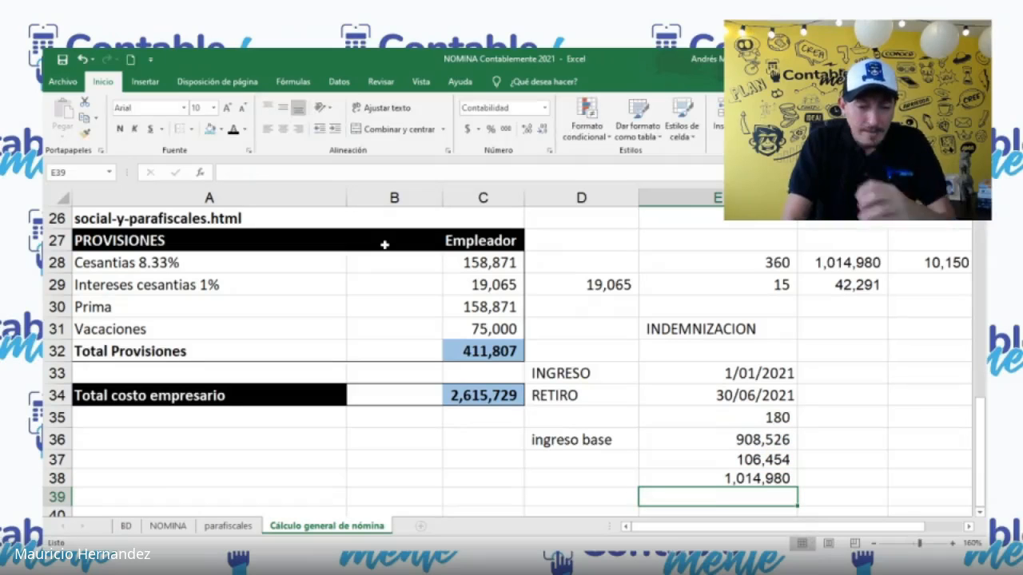
Step: Label D39 to D41 as cesantias, int cesantias and vacaciones, one below the other
scroll(385, 244, down, 2)
key(Left)
text(ces)
key(BackSpace)
text(santioa)
key(BackSpace)
key(BackSpace)
text(as)
key(Return)
text(in)
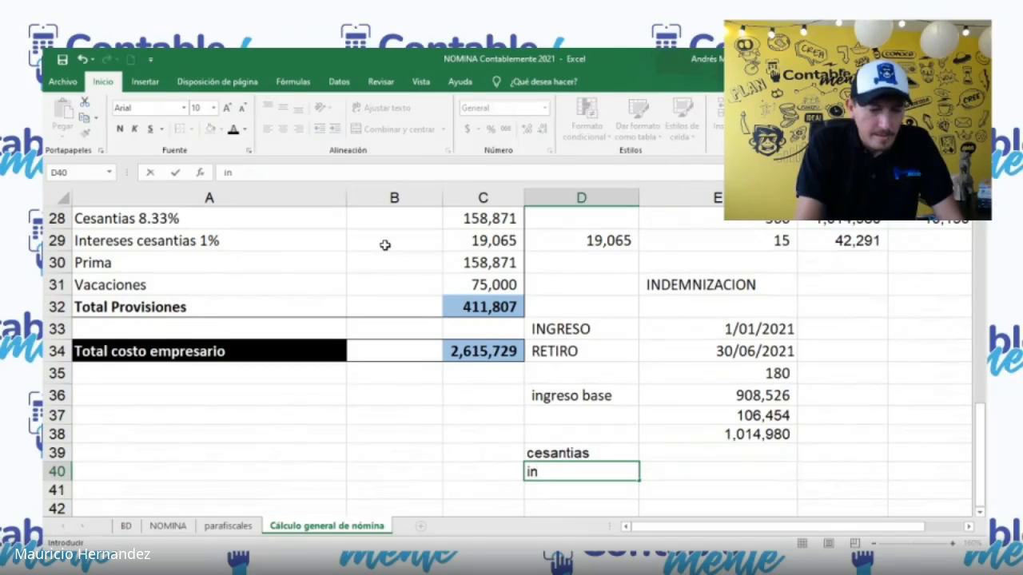
text(t cesantias)
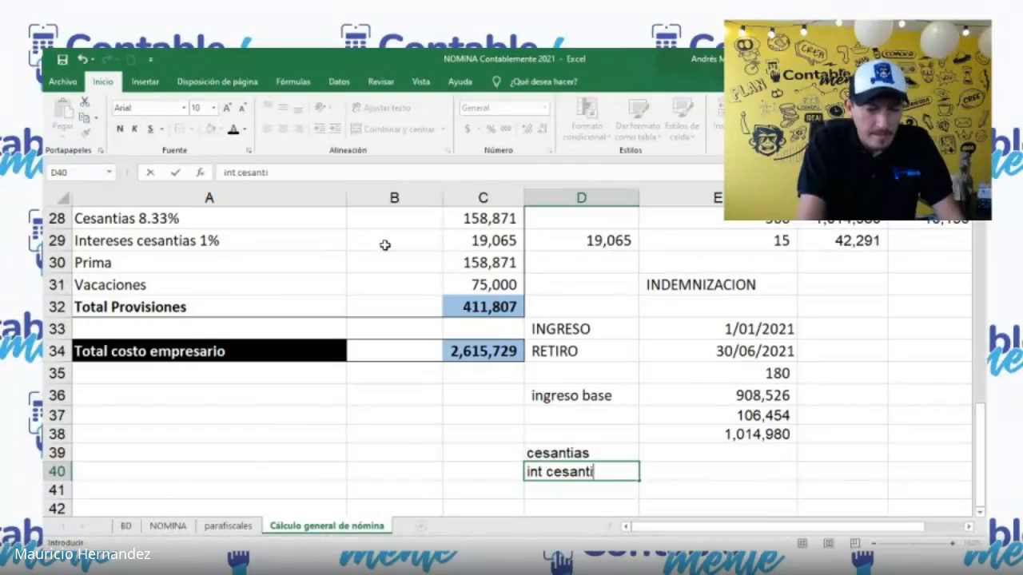
key(Return)
text(vacaciones)
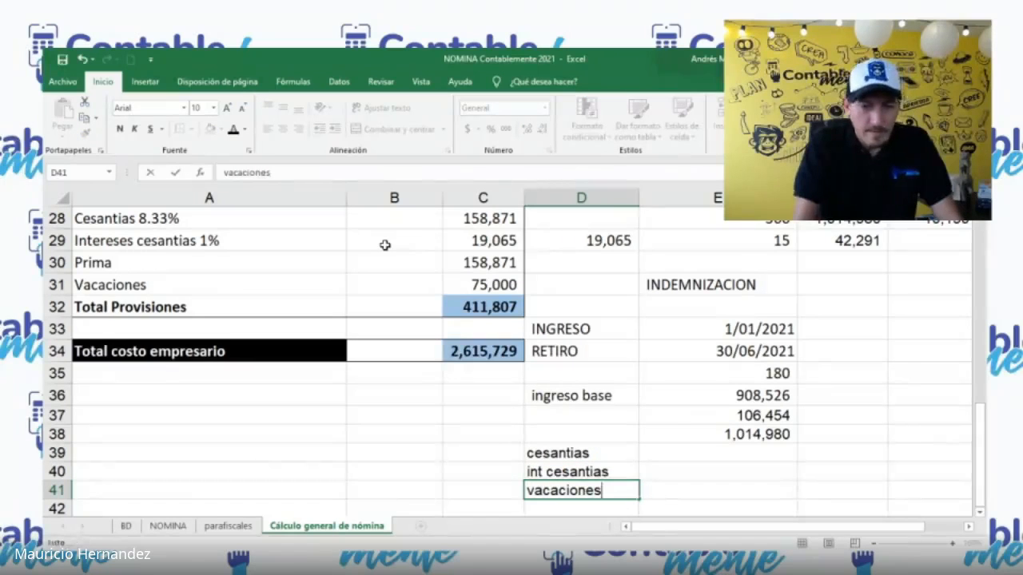
Step: Calculate the cesantias in E39 with the formula +E38*.083333
key(Tab)
key(Up)
key(Up)
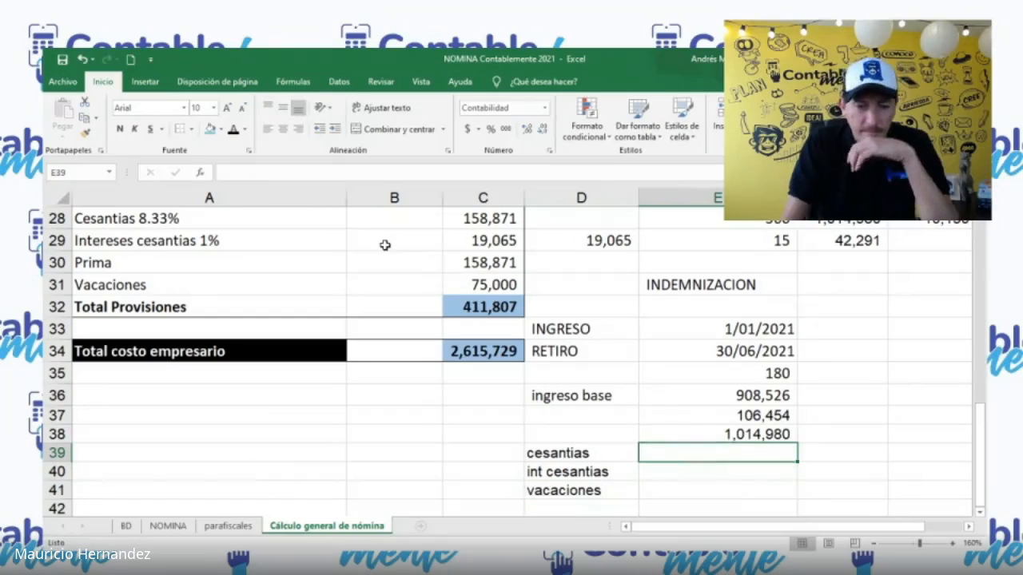
text(+)
key(Up)
text(*)
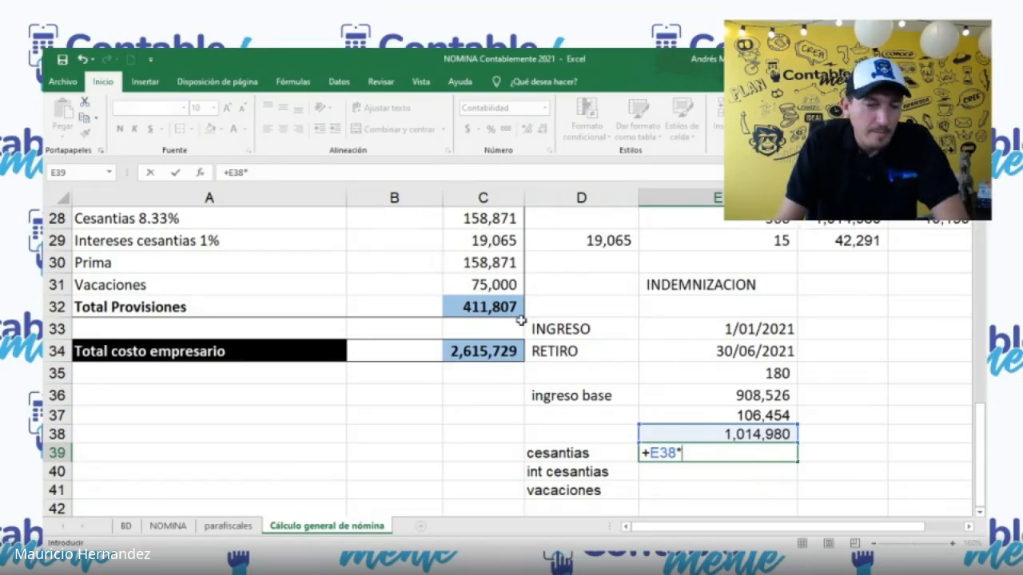
text(.0833)
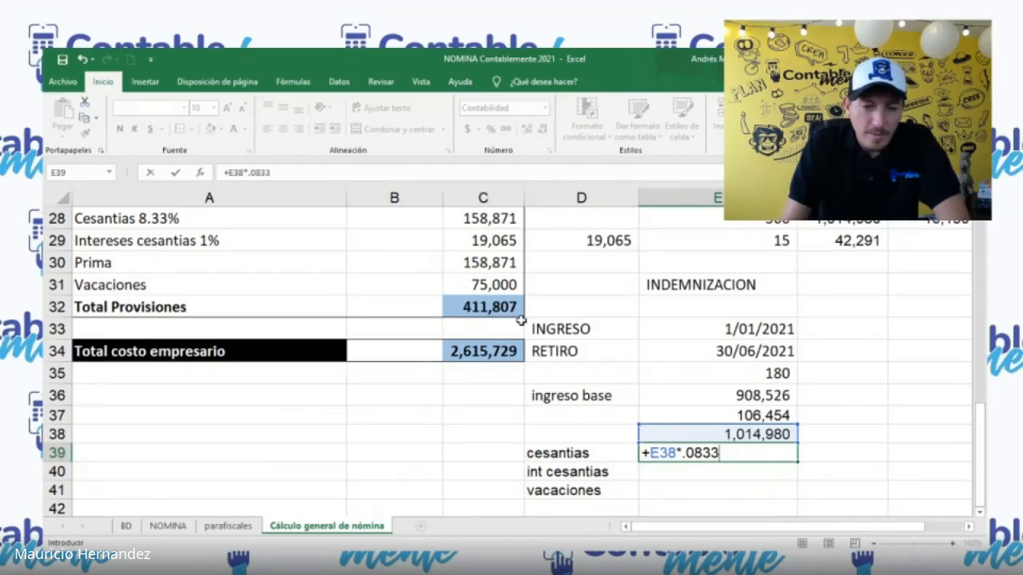
text(333)
key(Return)
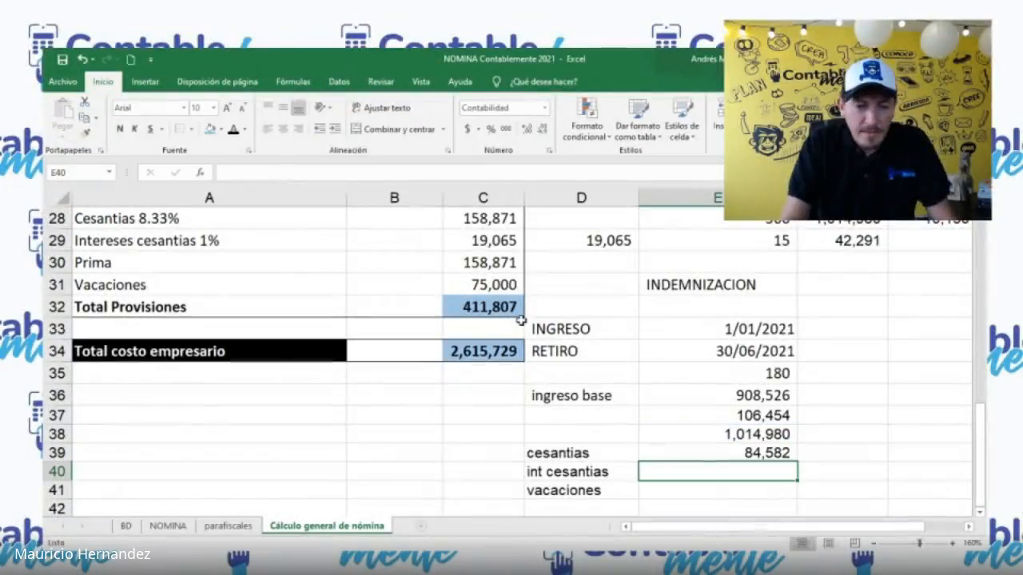
Step: Calculate the interest on the cesantias in E40 with the formula +E39*.12
text(+)
key(Up)
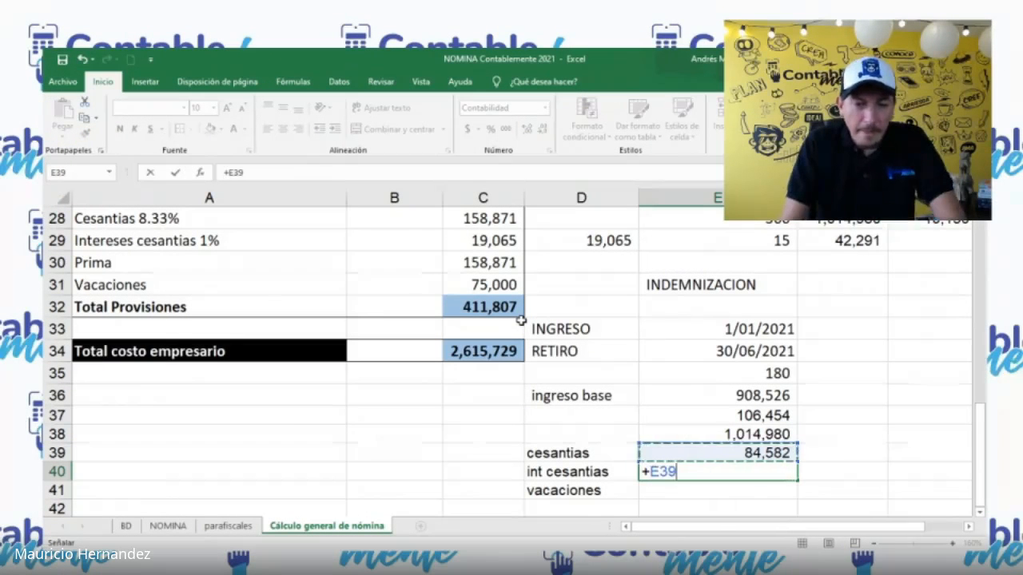
text(*.12)
key(Return)
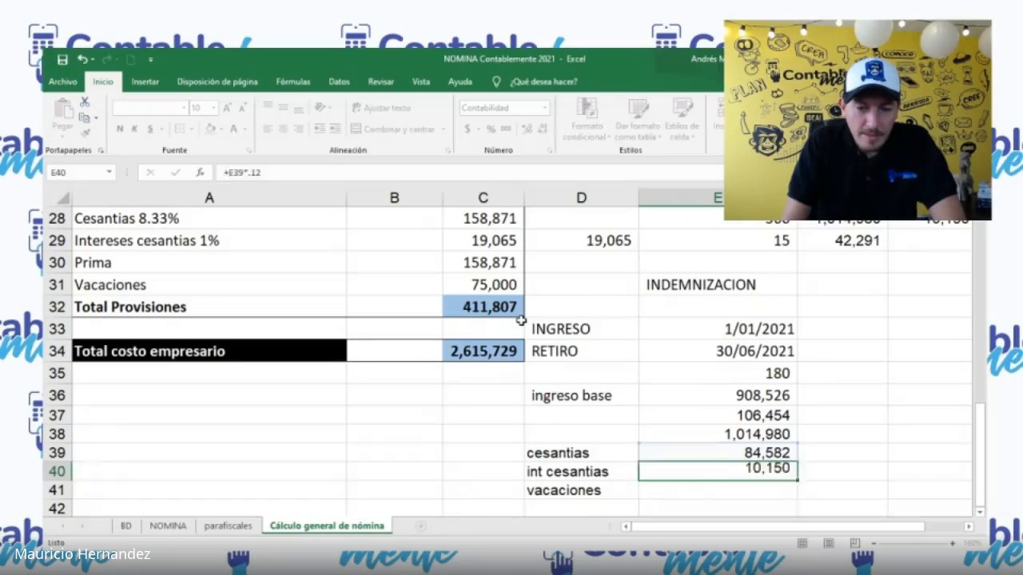
Step: Calculate the vacaciones in E41 with the formula +E38*.0416666
text(+)
key(Up)
key(Up)
key(Up)
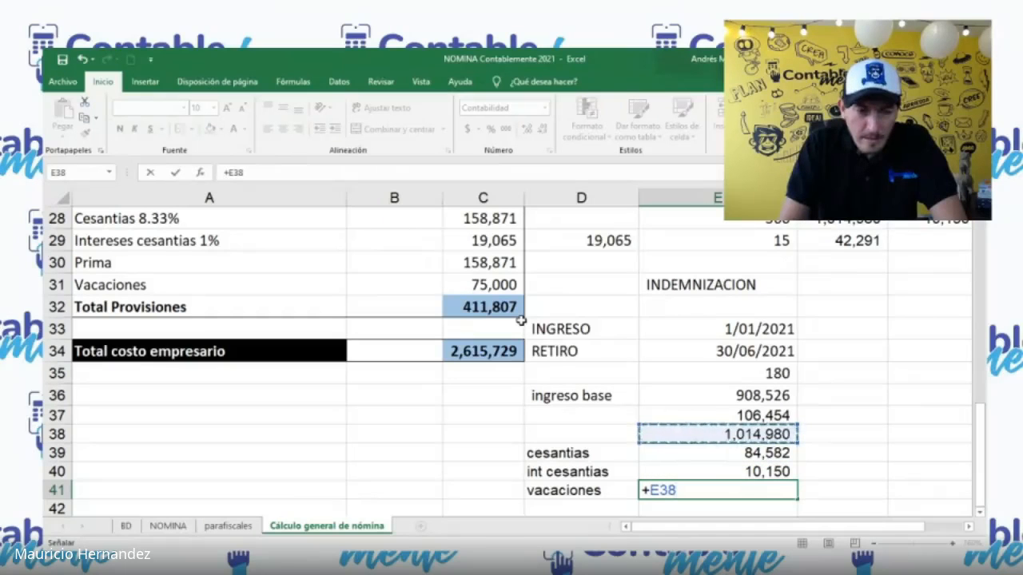
text(*.041666)
key(Return)
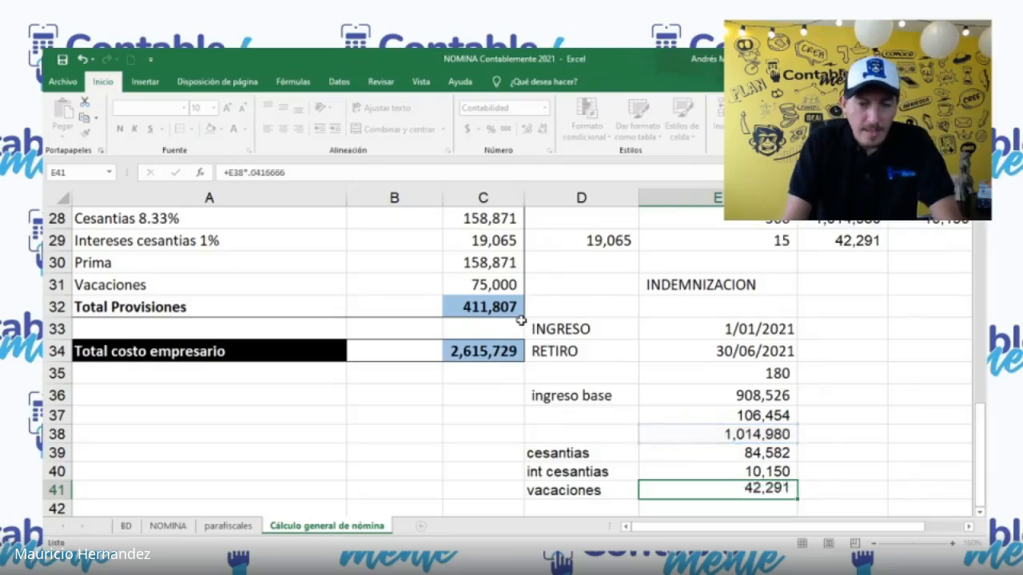
Step: Label D42 as Prima and calculate it in E42 by multiplying E38 by the prima rate
key(Left)
text(Prima)
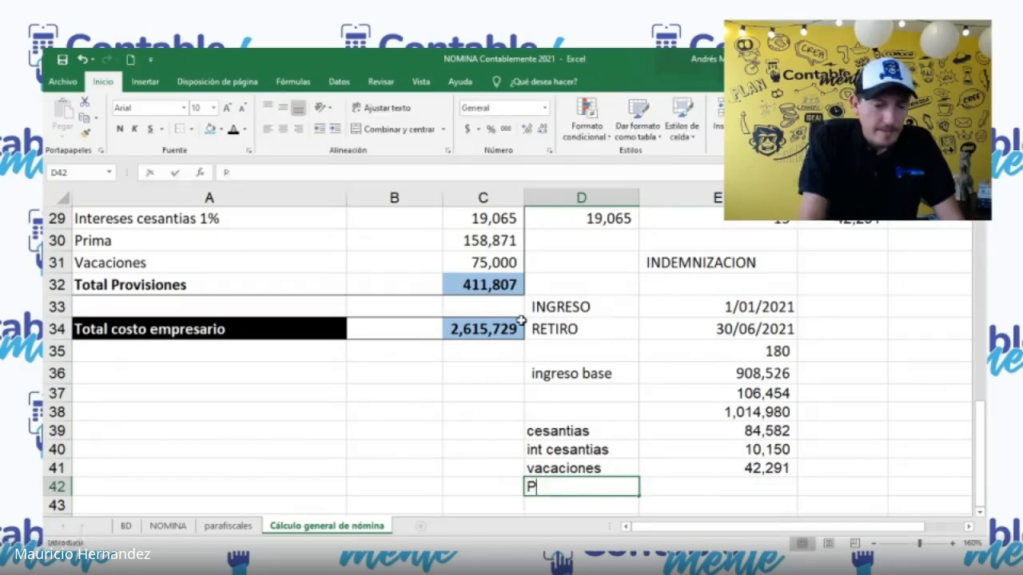
key(Tab)
text(+)
key(Up)
key(Up)
key(Up)
key(Up)
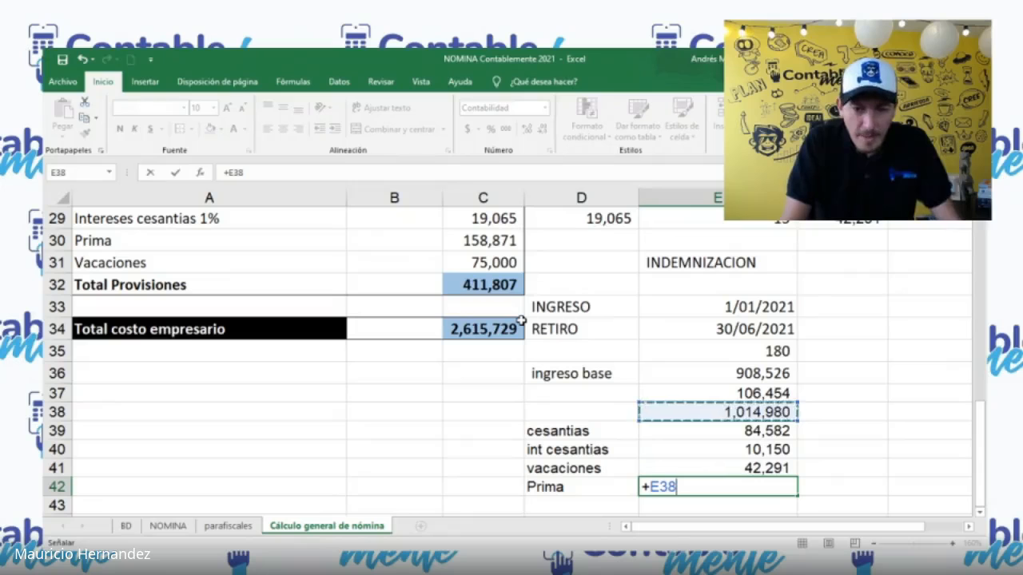
text(*)
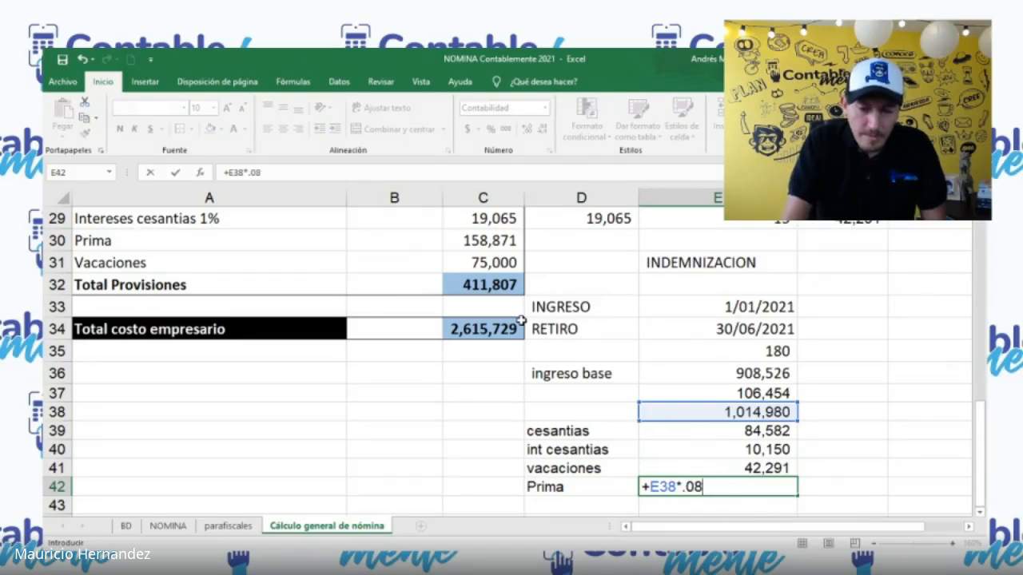
key(ctrl+Return)
Step: Change the vacaciones formula in E41 to use the ingreso base, =+E36*0.0416666
key(Left)
key(Up)
key(Right)
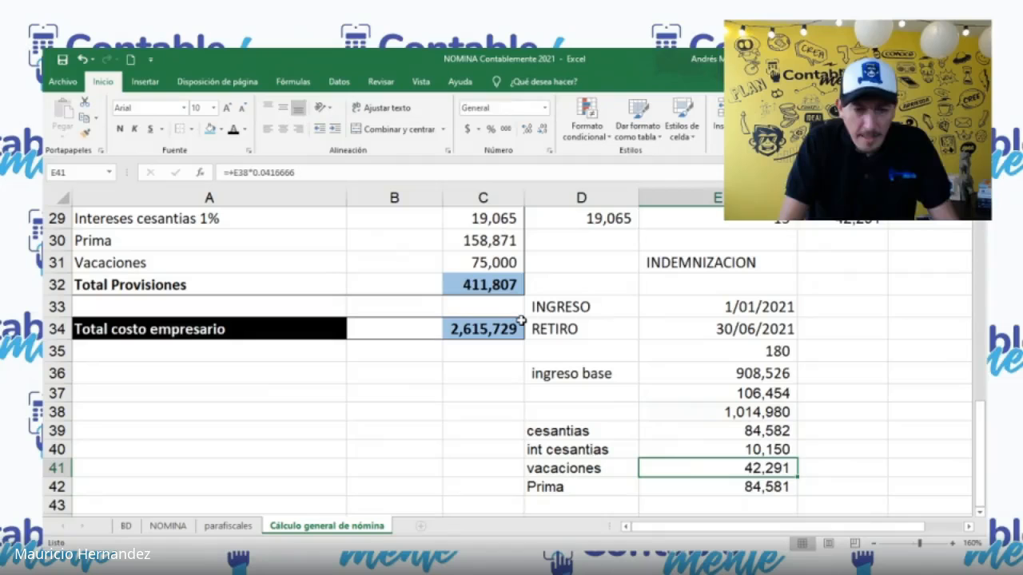
key(F2)
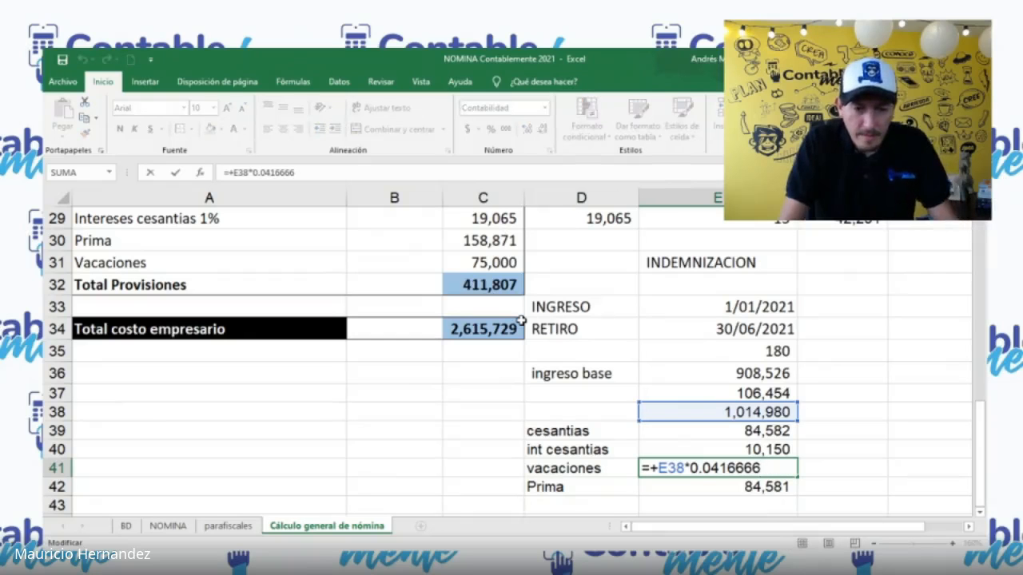
double_click(684, 469)
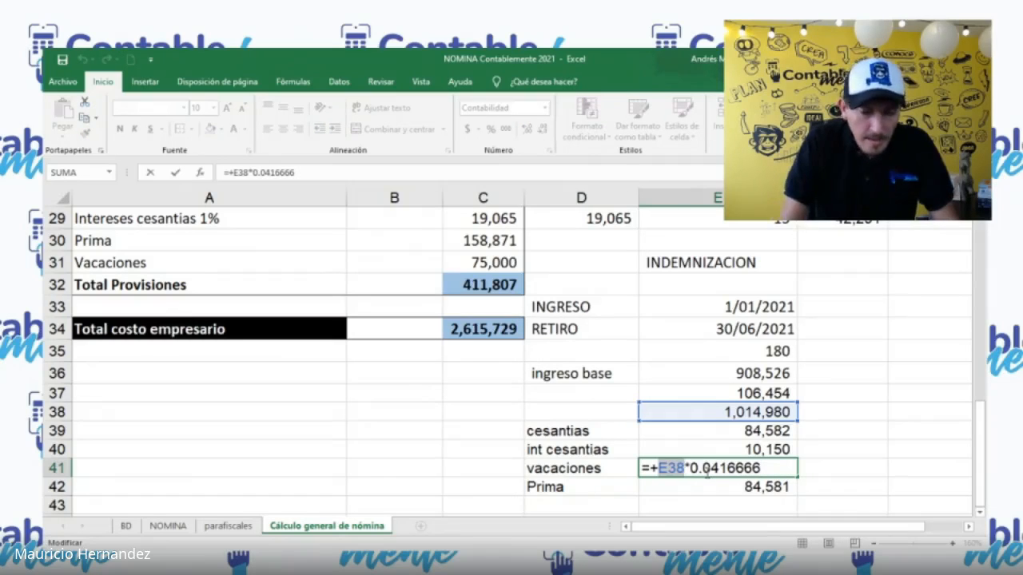
key(Left)
key(Right)
key(BackSpace)
text(6)
key(Return)
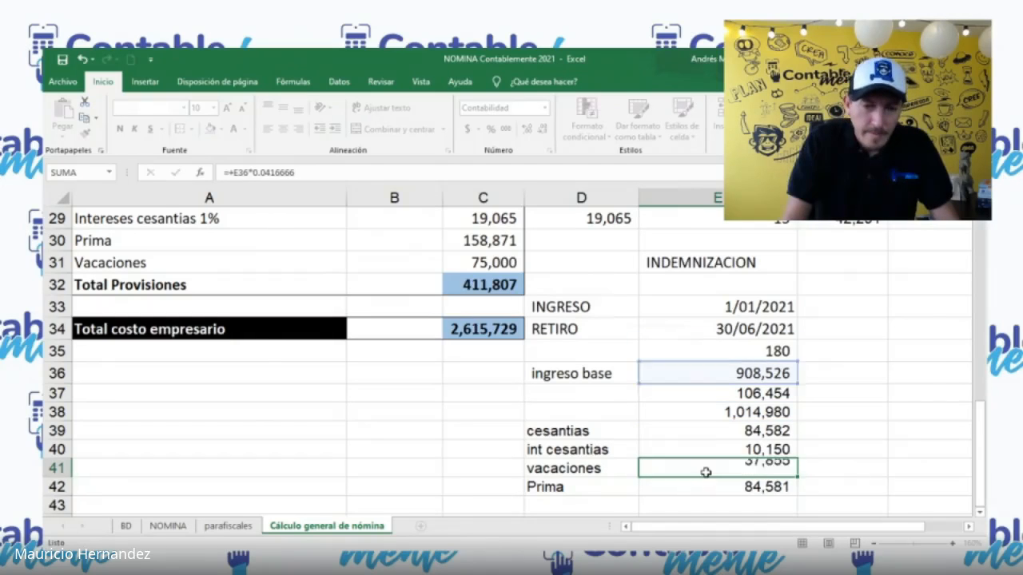
Step: Label D43 as total provisiones and sum E39:E42 in E43
key(Return)
key(Left)
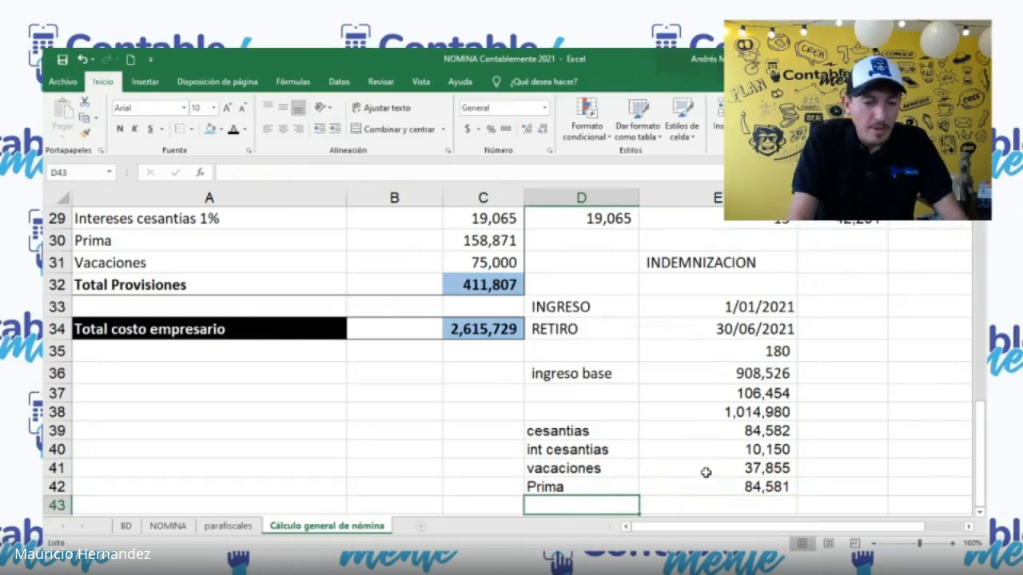
text(total provisiones)
key(Right)
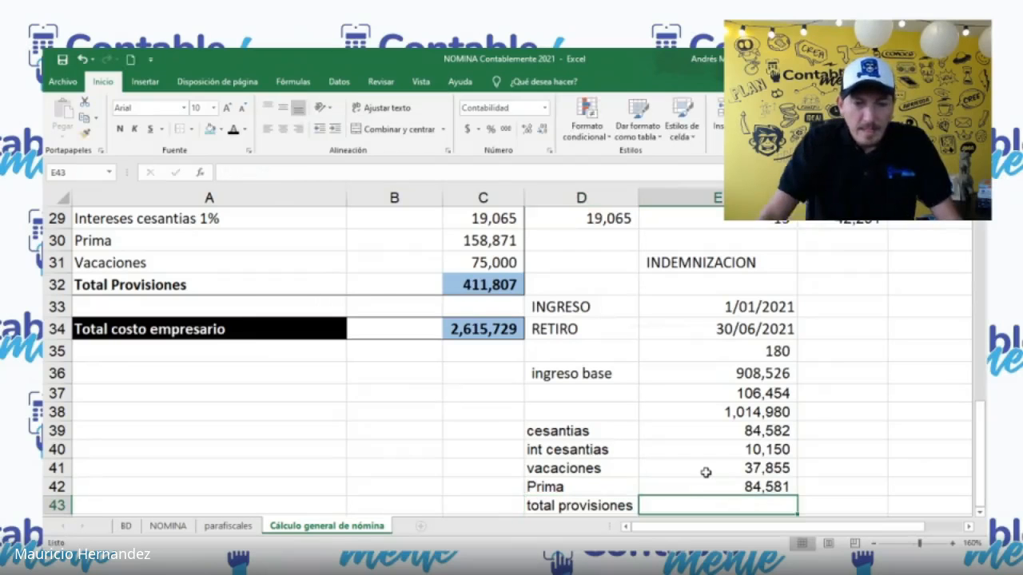
key(alt+equal)
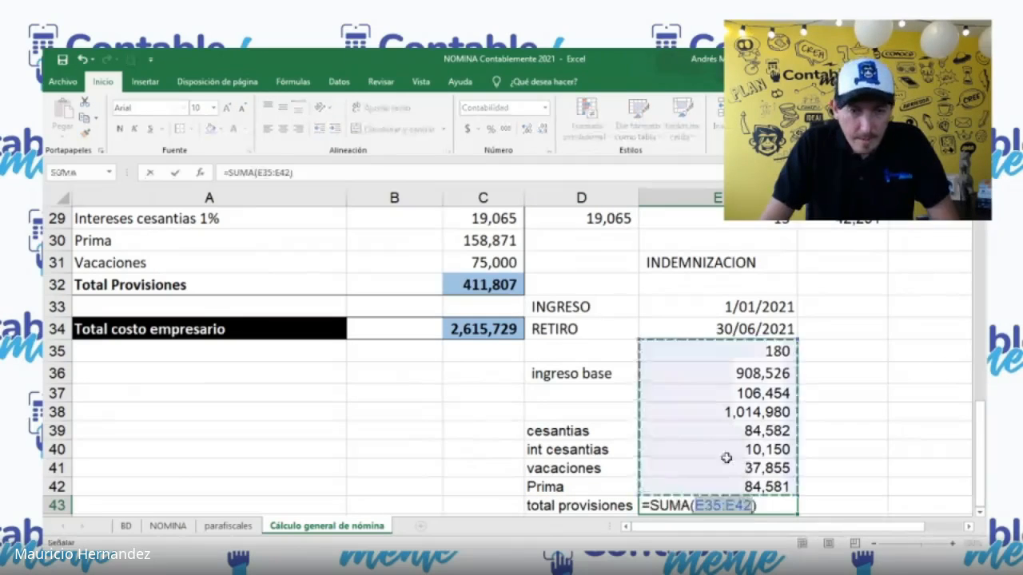
drag(714, 432, 729, 481)
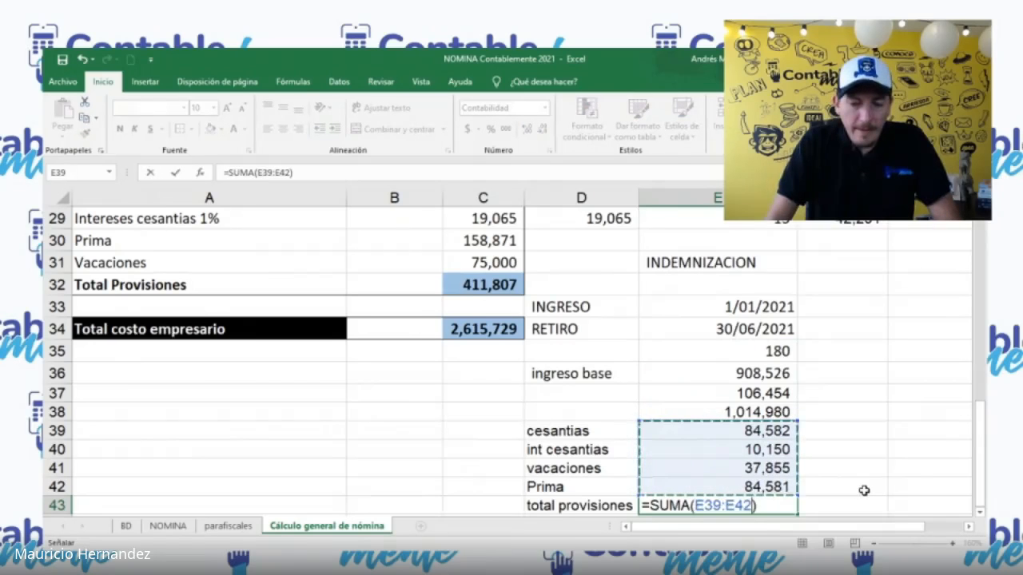
key(Return)
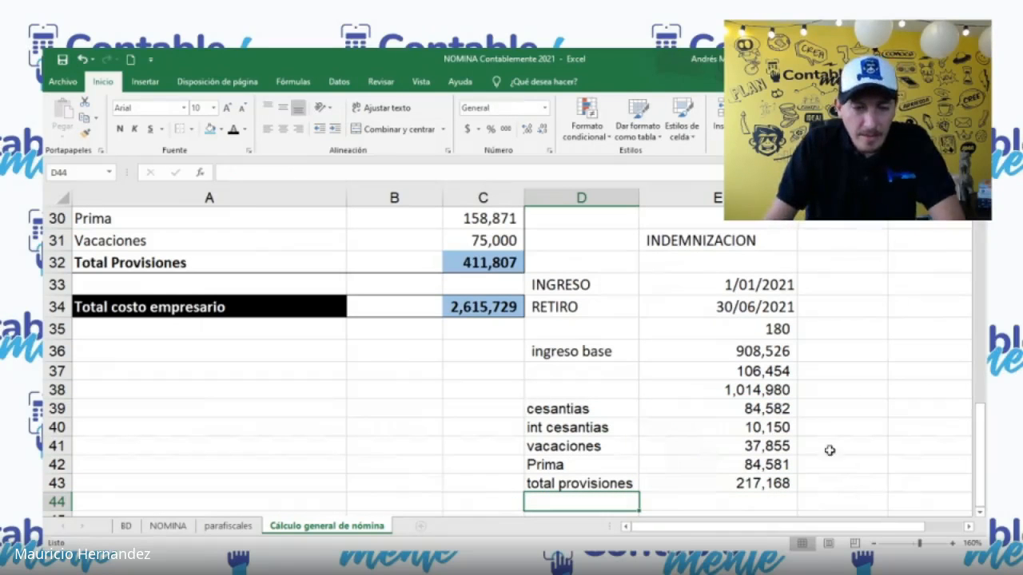
click(747, 410)
click(731, 485)
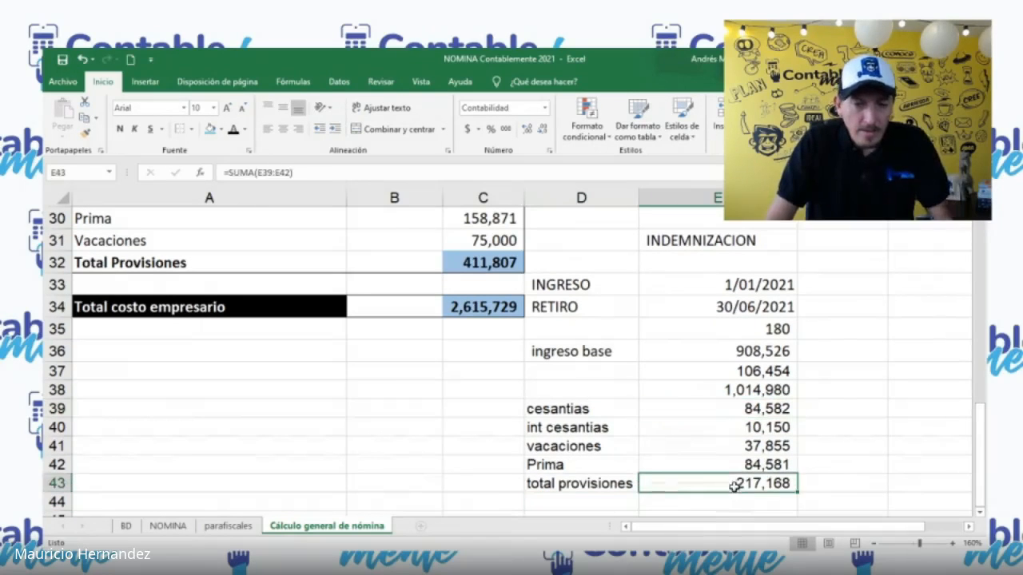
drag(727, 411, 737, 464)
Step: Label D44 as indemnizacion
click(627, 502)
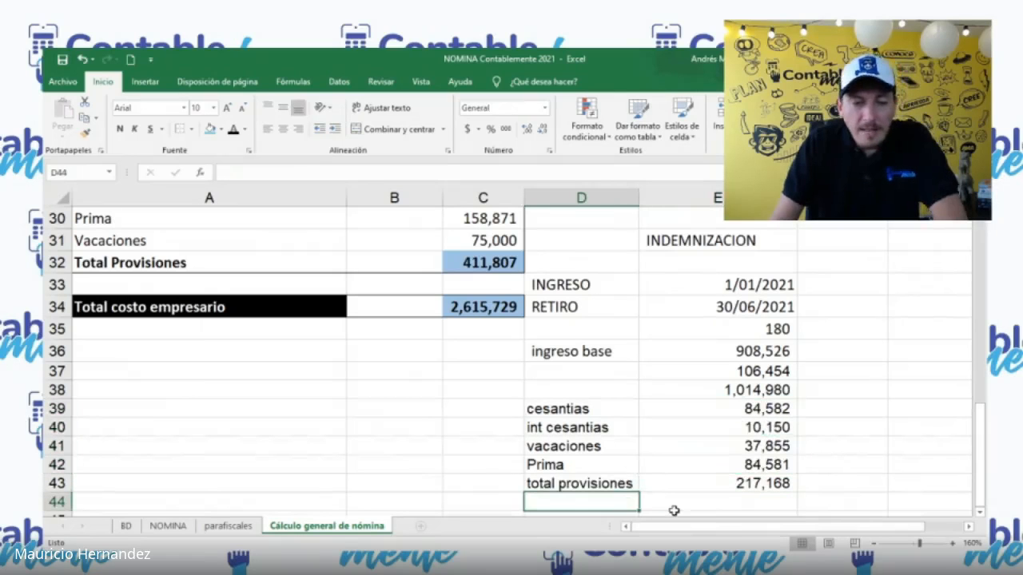
text(indemnizacion)
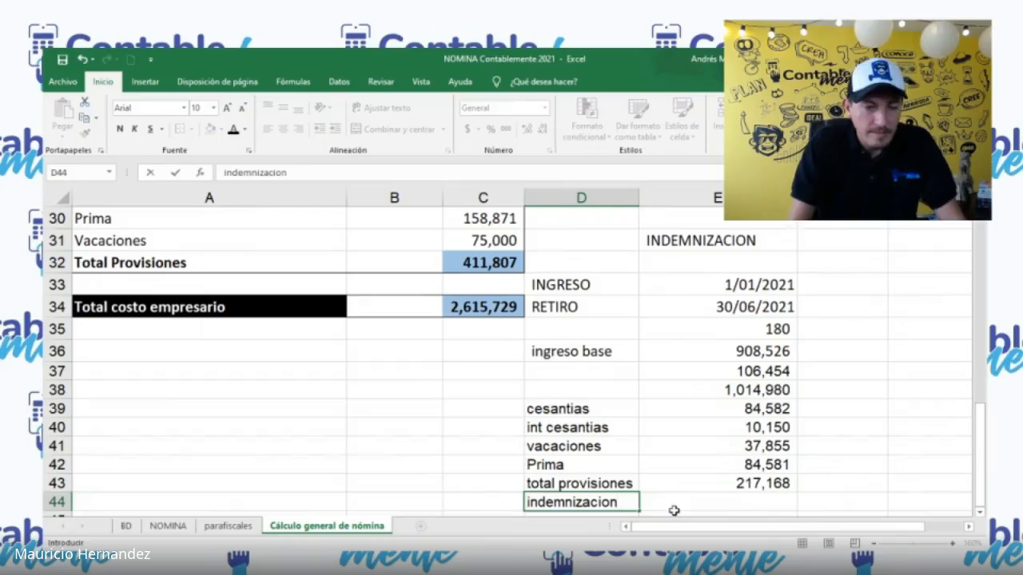
click(674, 510)
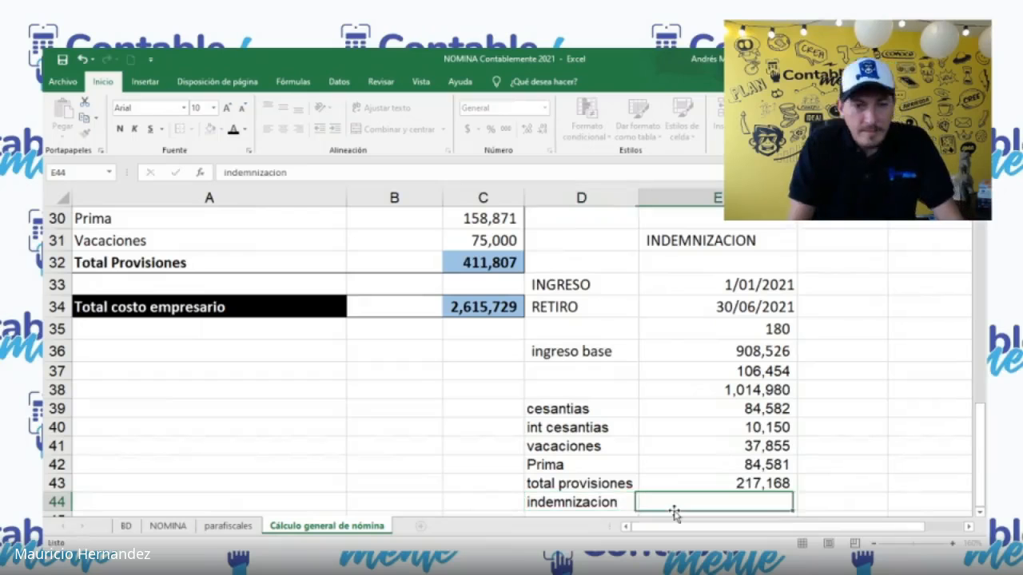
scroll(662, 470, down, 1)
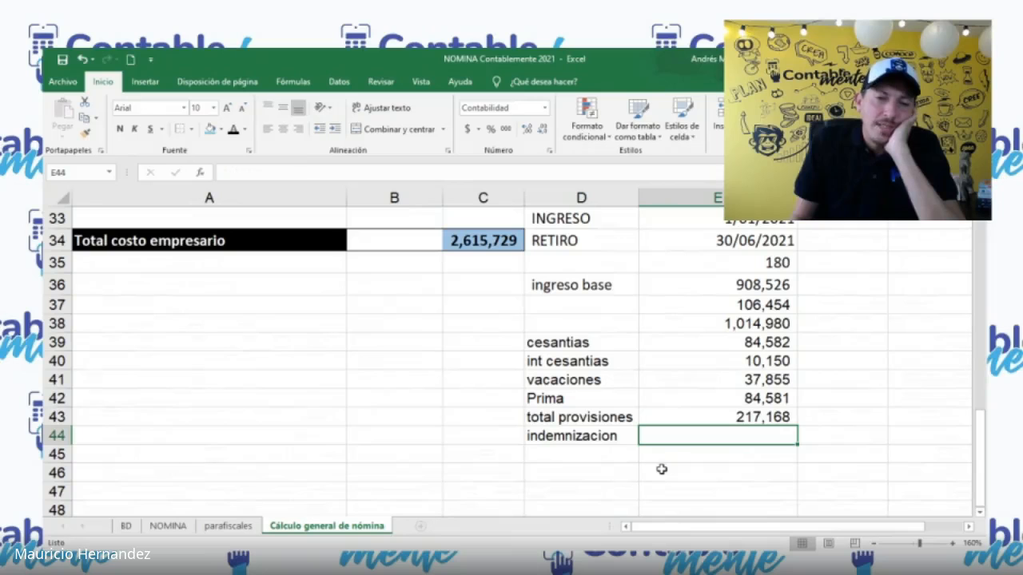
text(+)
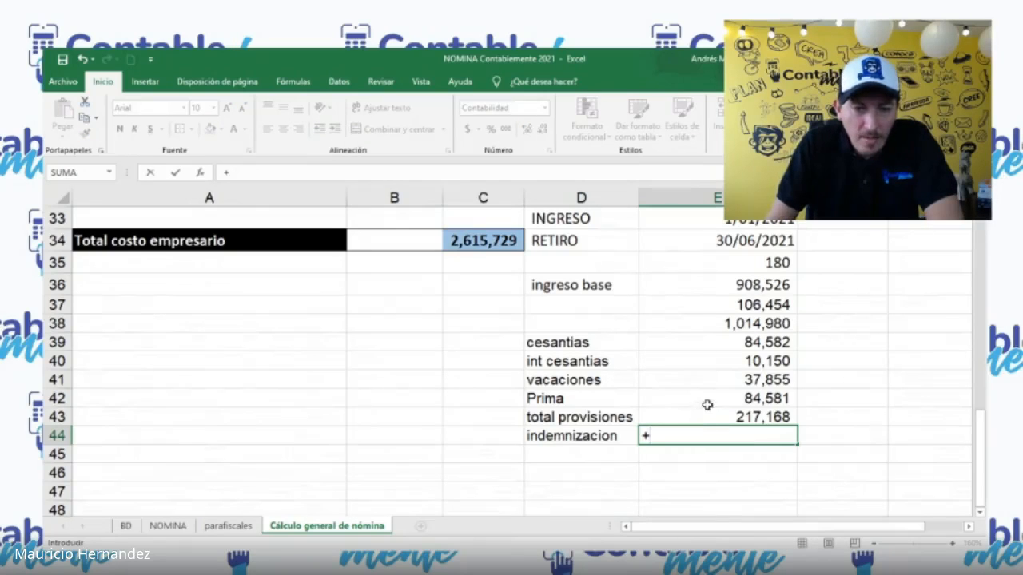
click(733, 288)
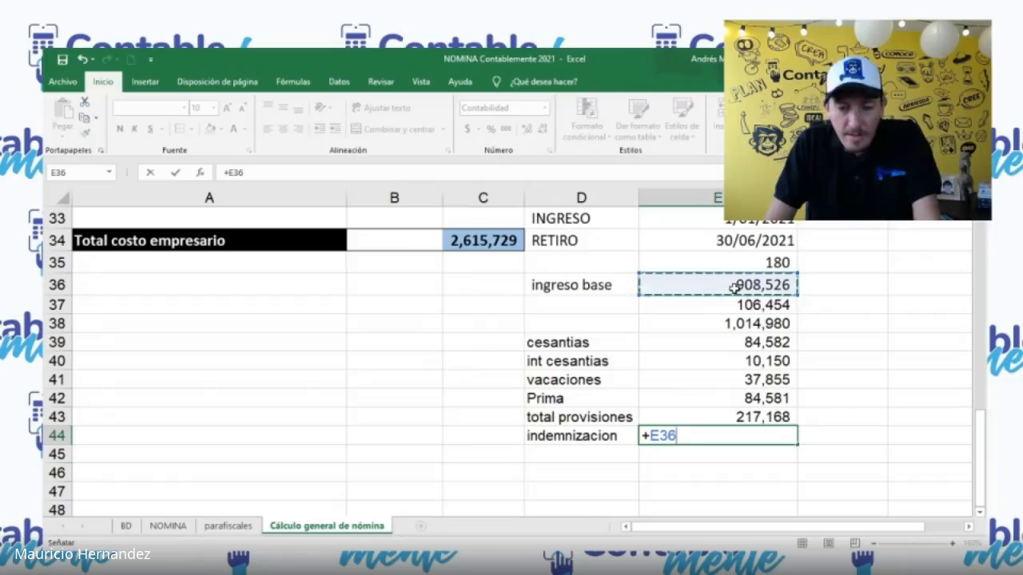
text(/30)
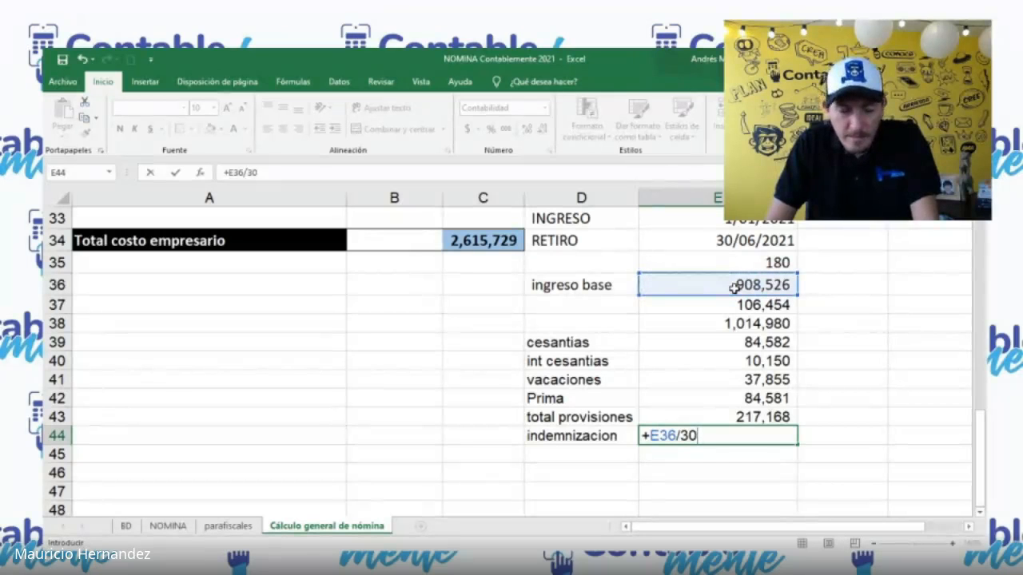
key(BackSpace)
key(BackSpace)
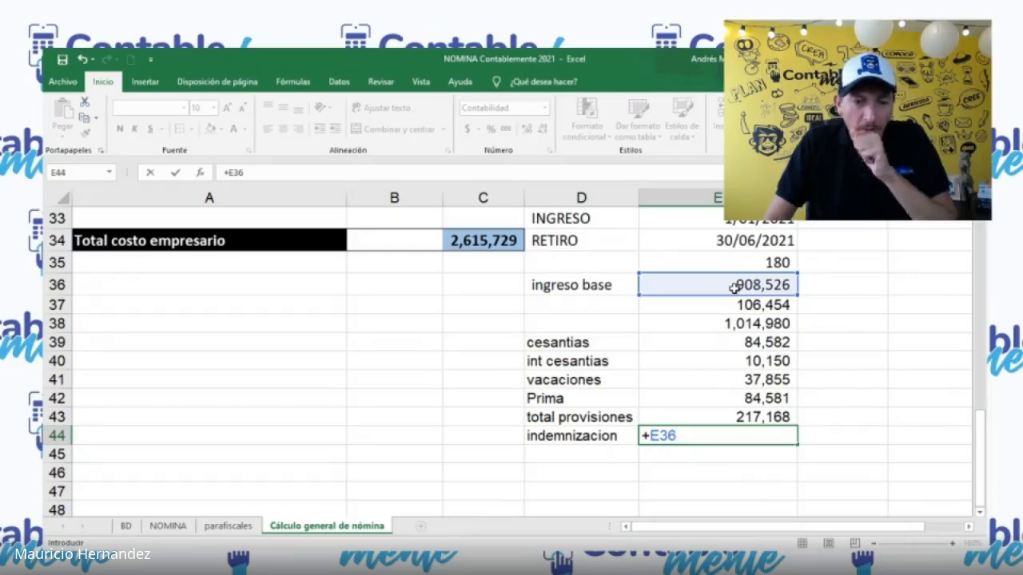
key(Escape)
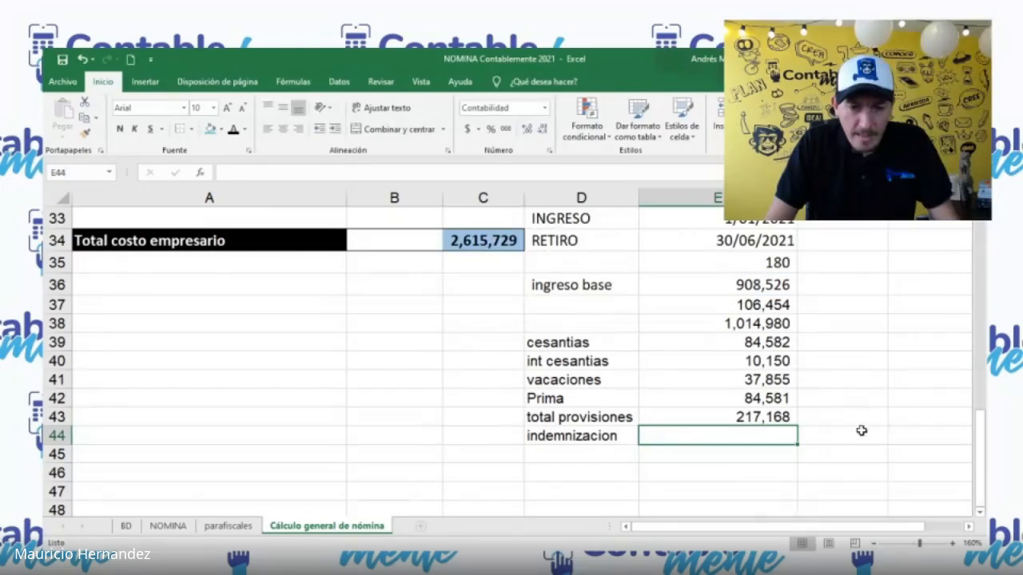
Step: Enter 30 as the number of days in G44
click(933, 449)
key(Up)
key(Right)
key(Left)
key(Left)
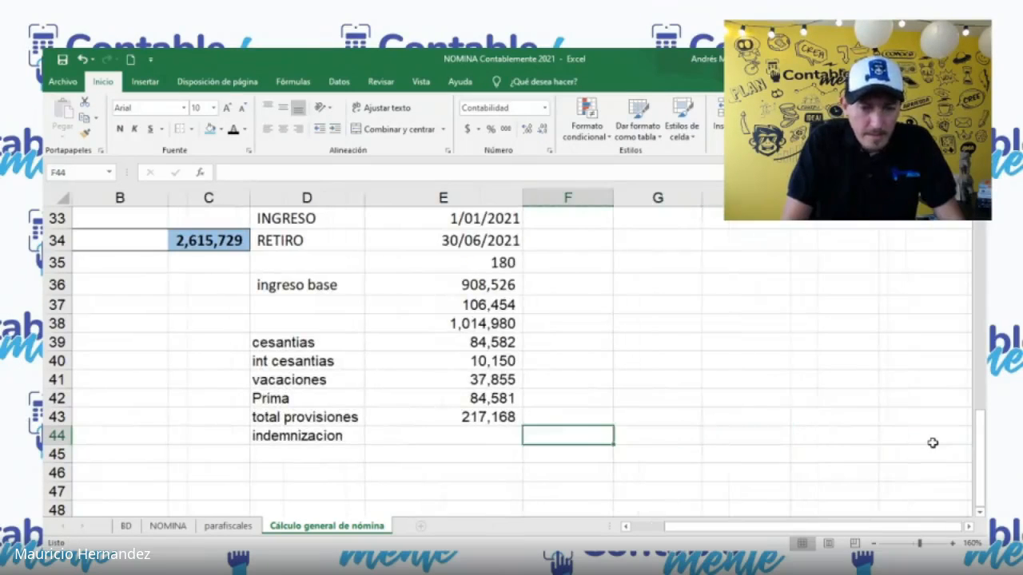
key(Right)
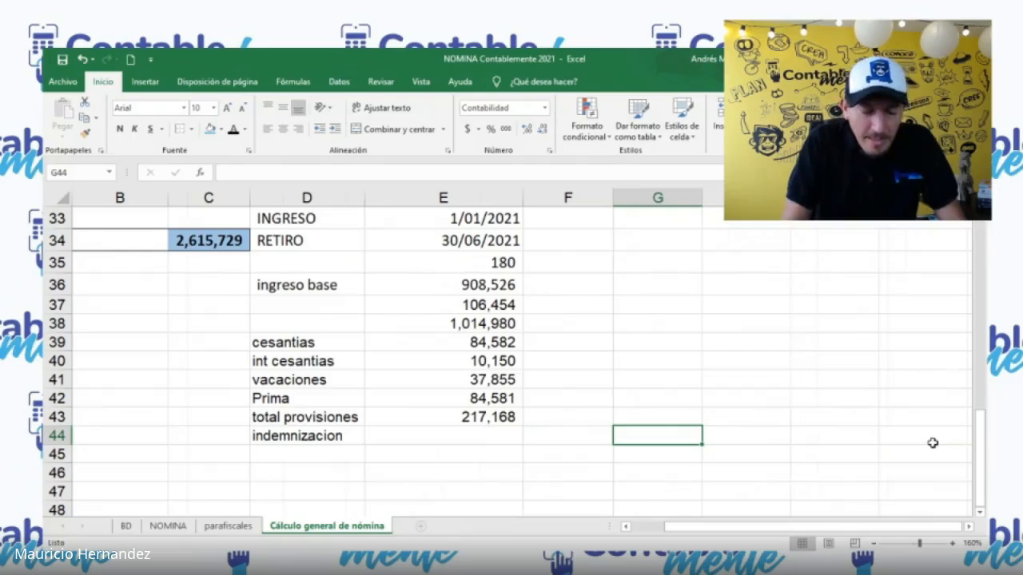
text(30)
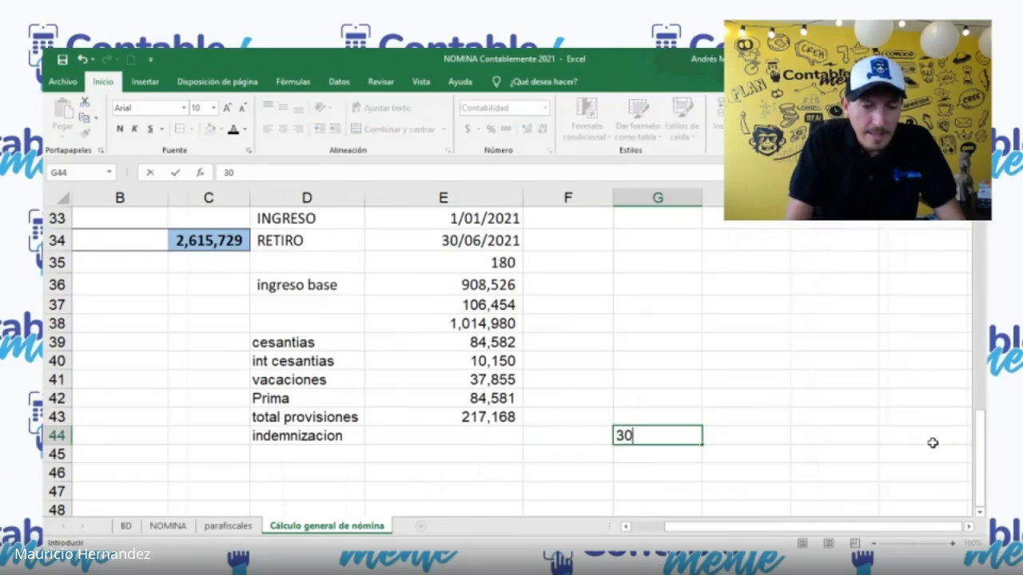
Step: Enter 360 in G43 and link H43 to the total in E38 with +E38
key(Right)
key(Up)
key(Left)
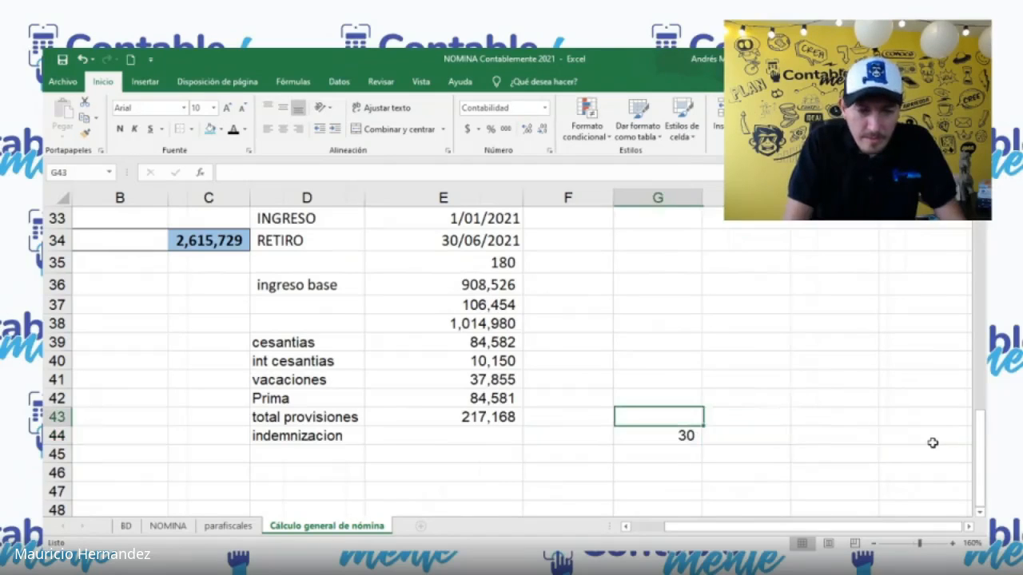
text(360)
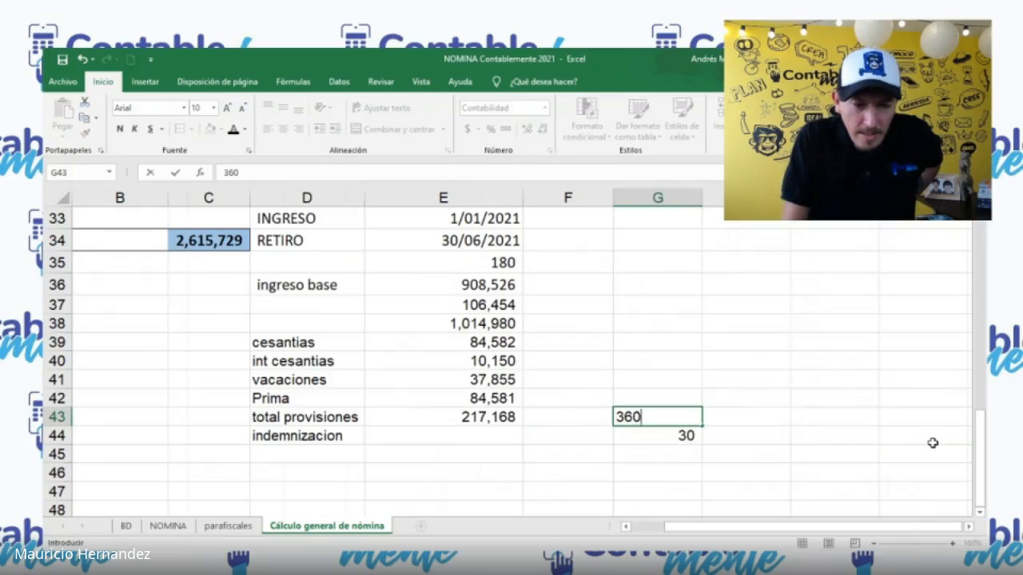
key(Right)
text(+)
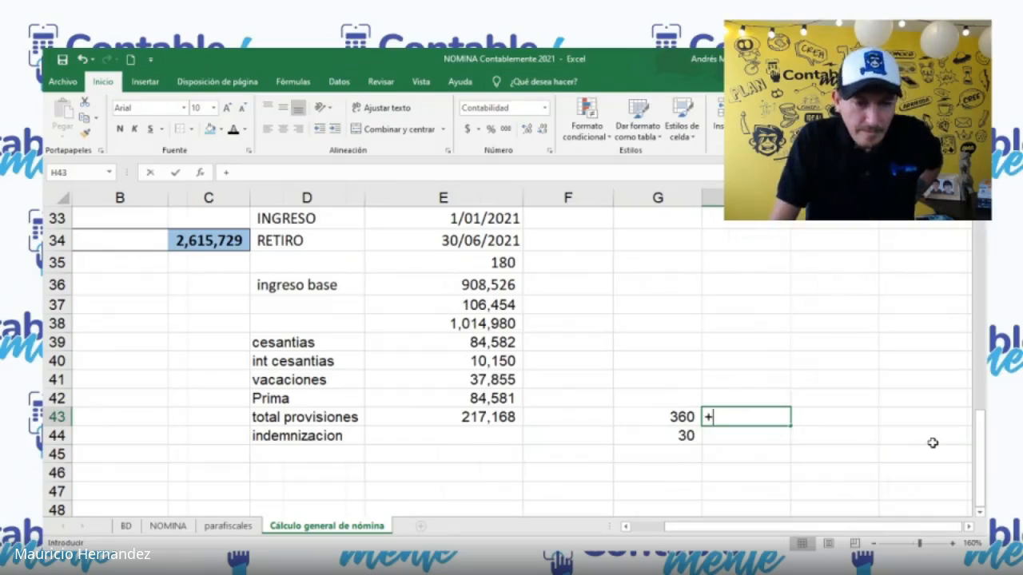
click(454, 326)
key(Return)
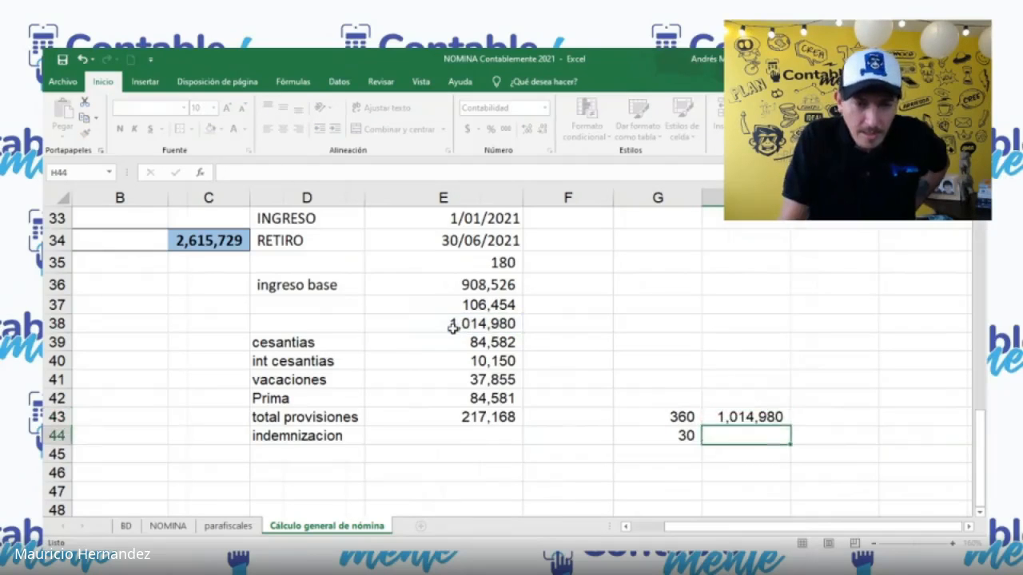
Step: Replace the value in G44 with a link to the days worked, +E35
key(Left)
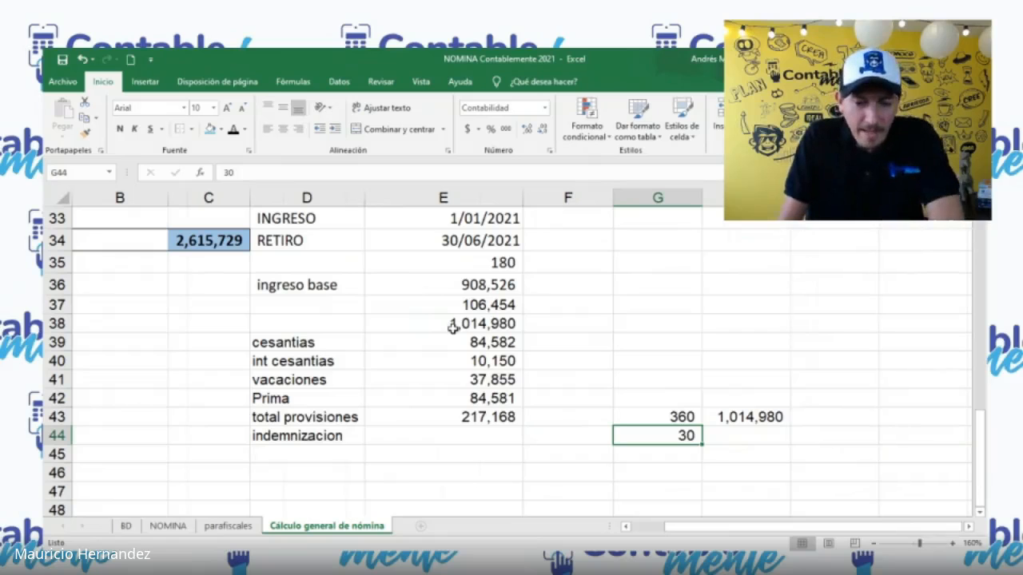
text(+)
click(461, 264)
key(Return)
Step: Calculate the proportional indemnizacion in H44 with the formula +H43*G44/G43
key(Up)
key(Right)
text(+)
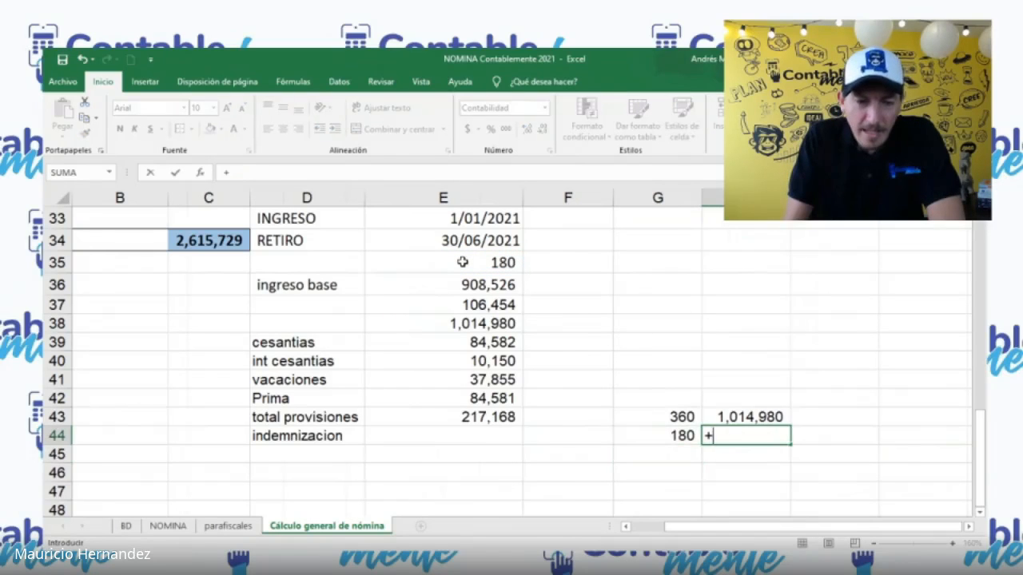
key(Up)
text(*)
key(Left)
text(/)
key(Up)
key(Left)
key(Return)
Step: Link the indemnizacion in E44 to the proportional amount with +H44
key(Up)
key(Left)
key(Left)
key(Left)
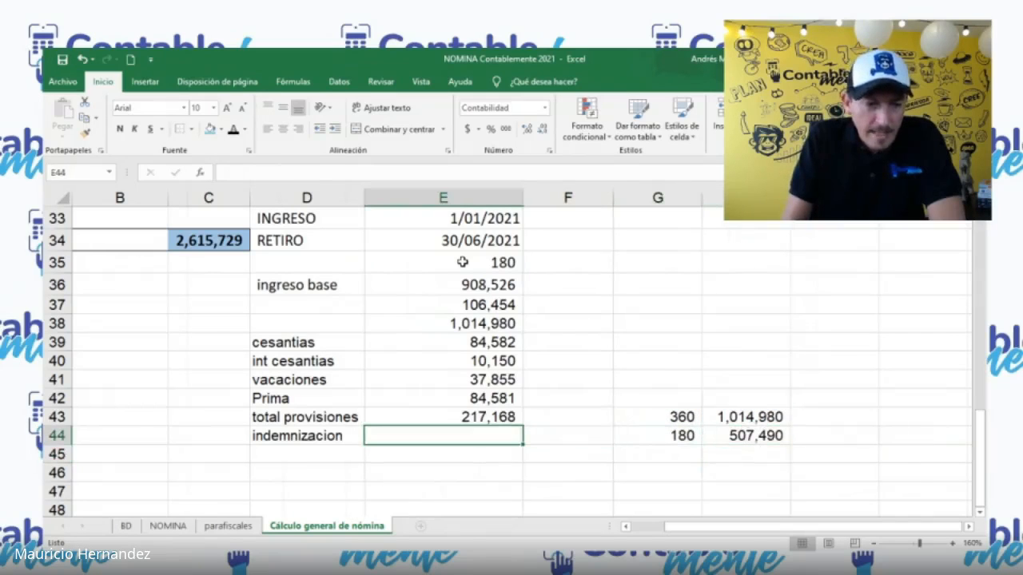
text(+H44)
key(Right)
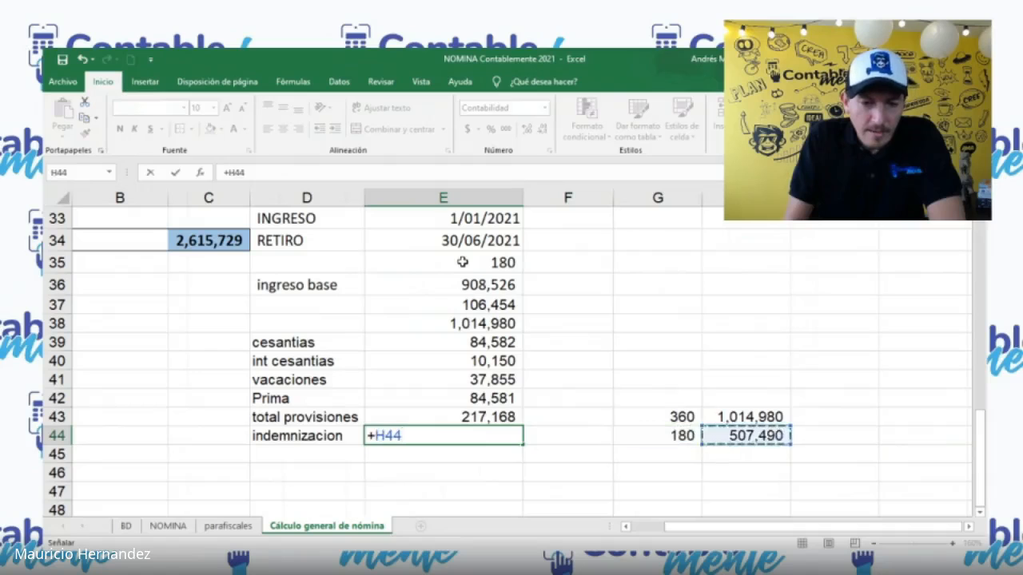
key(Return)
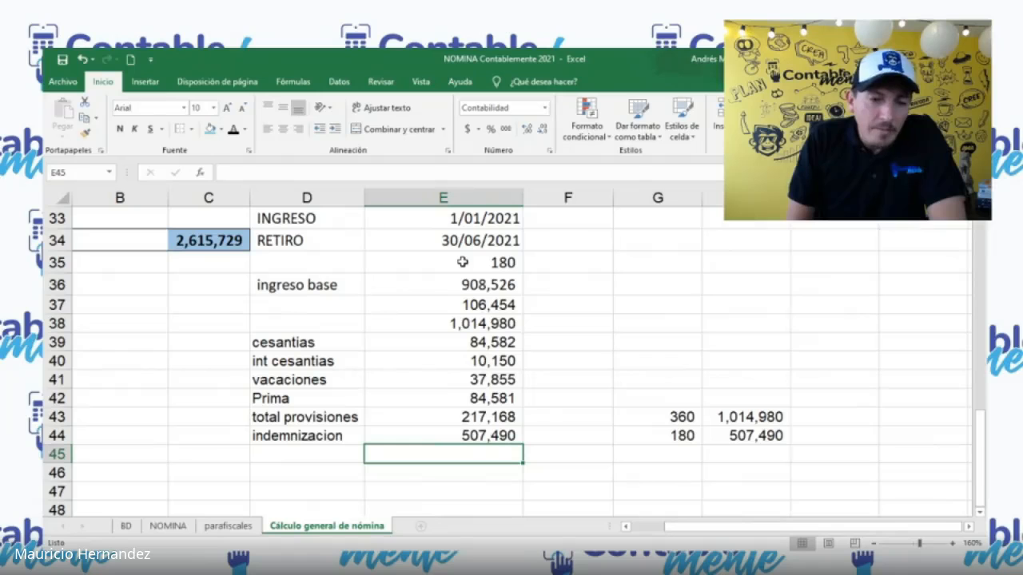
drag(467, 275, 411, 294)
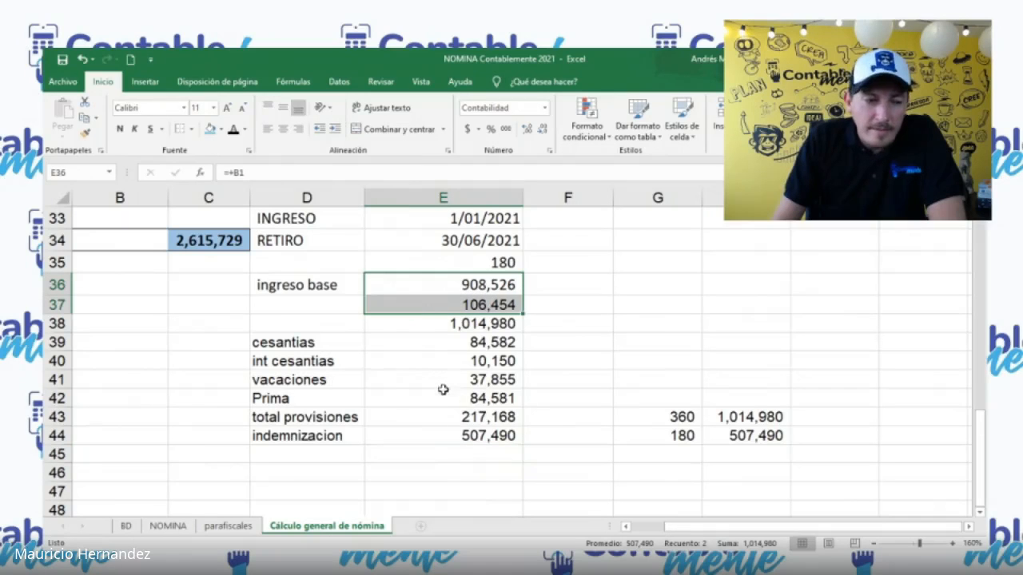
Step: Total the settlement in E45 by summing the cells from cesantias through indemnizacion, E39:E44
click(454, 453)
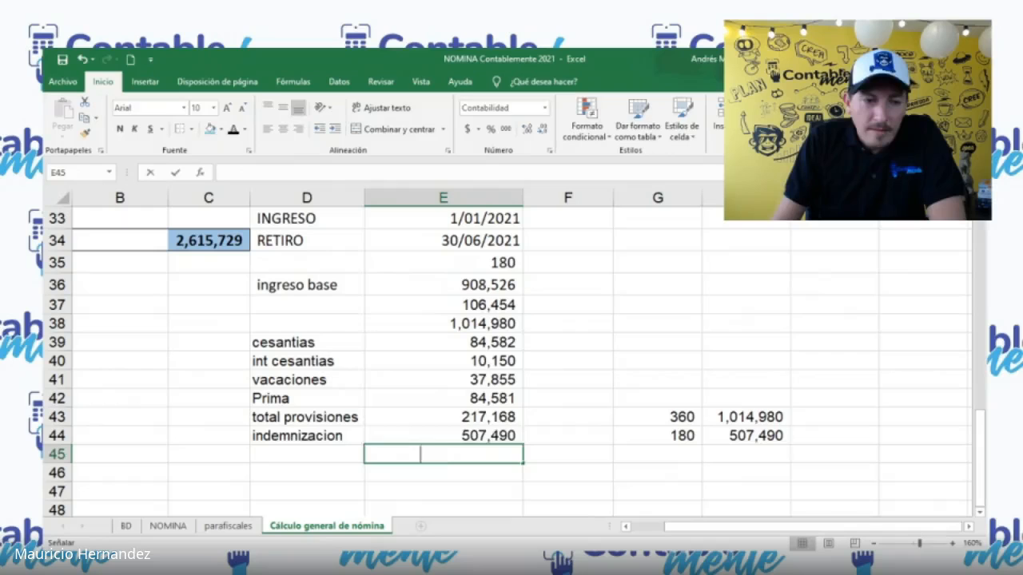
key(alt+equal)
drag(413, 342, 432, 432)
key(Return)
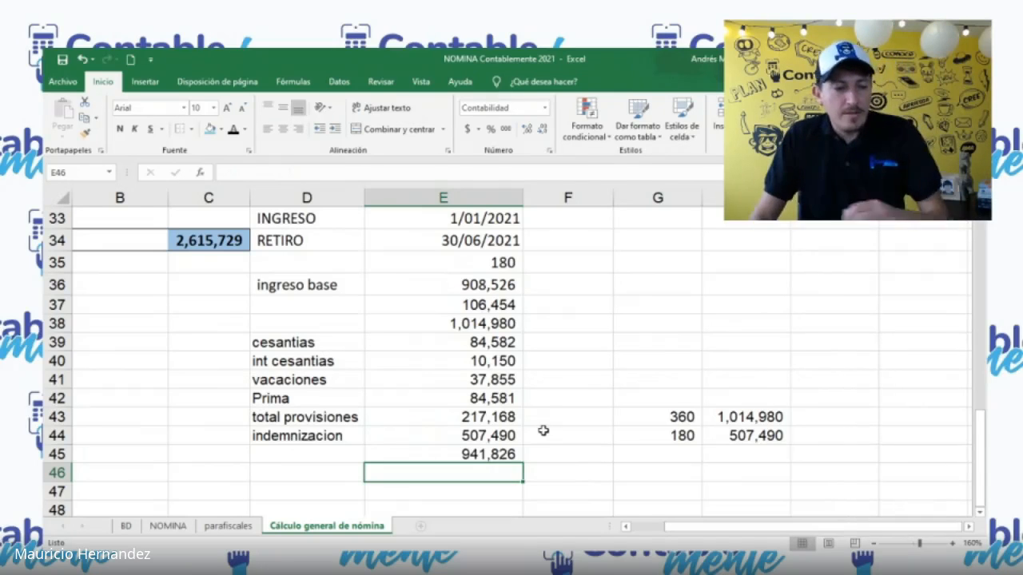
Step: Clear the indemnizacion in E44 to check the settlement total without it, and undo the deletion
key(alt+Tab)
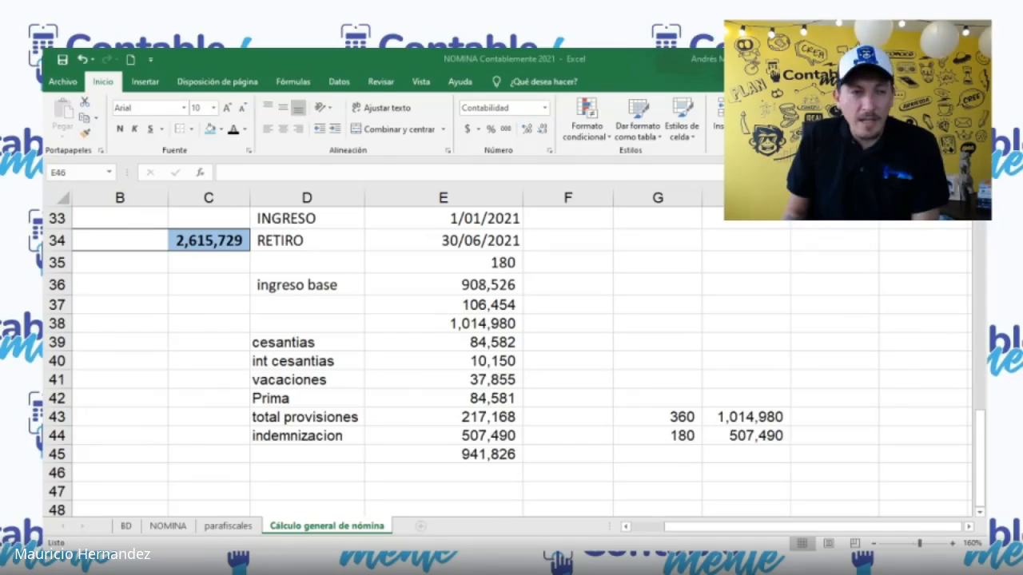
click(906, 314)
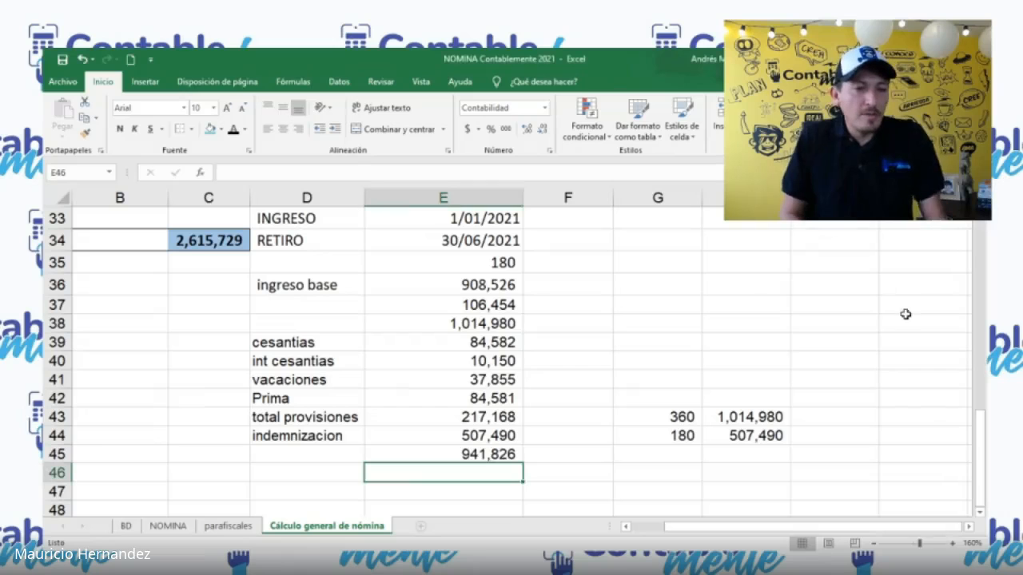
key(Up)
key(Up)
key(Delete)
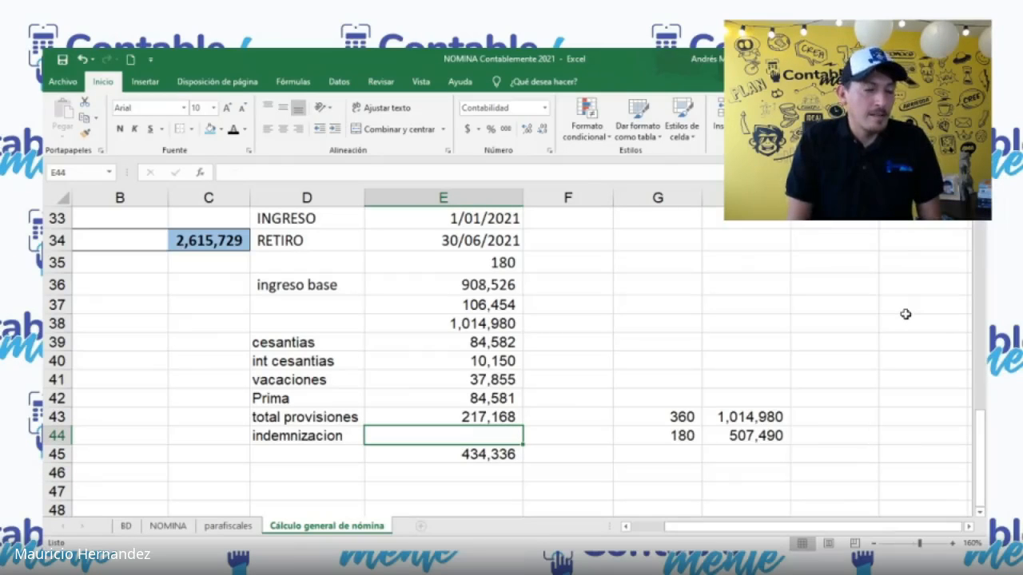
key(ctrl+z)
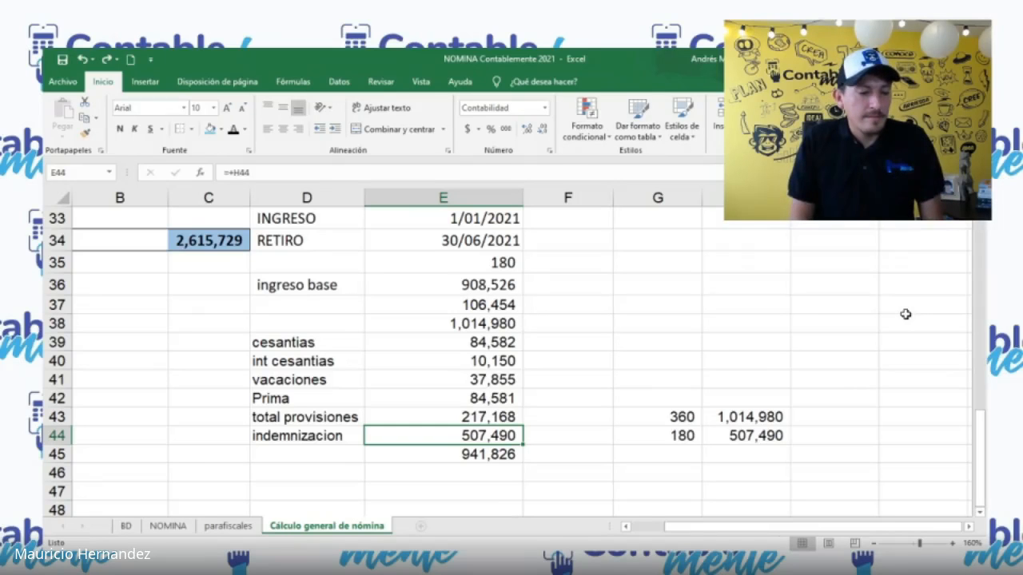
key(alt+Tab)
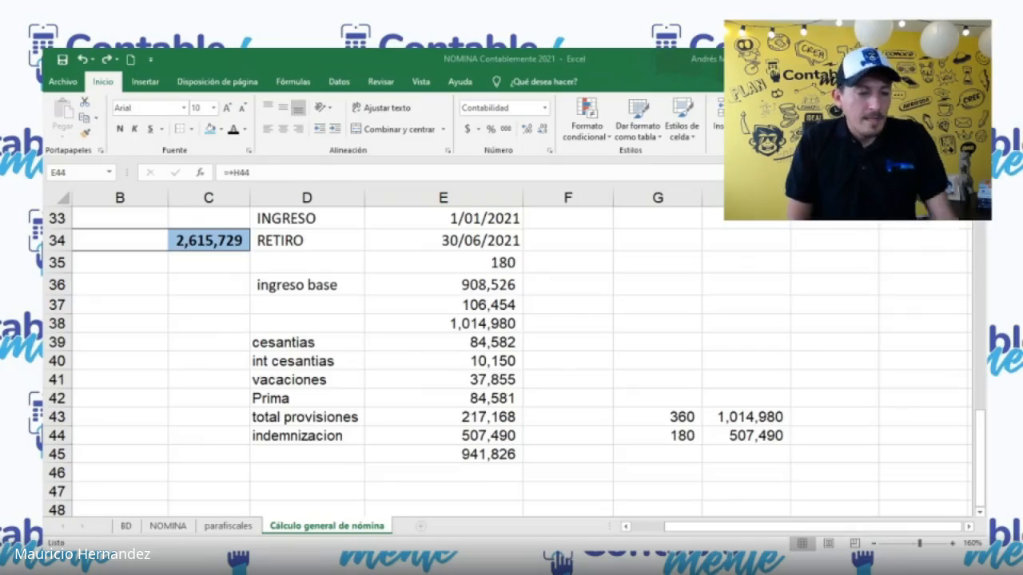
key(alt+Tab)
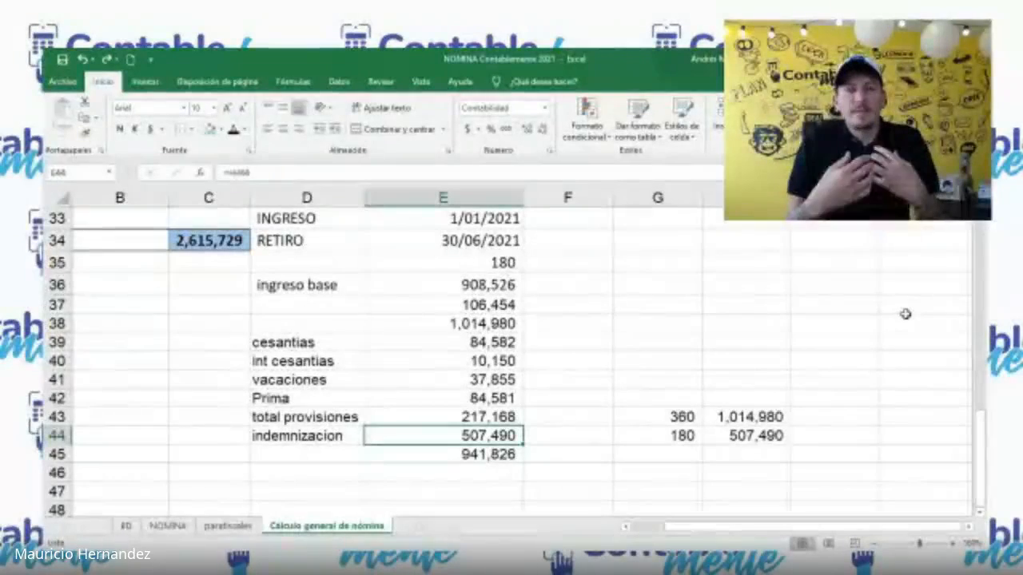
key(alt+Tab)
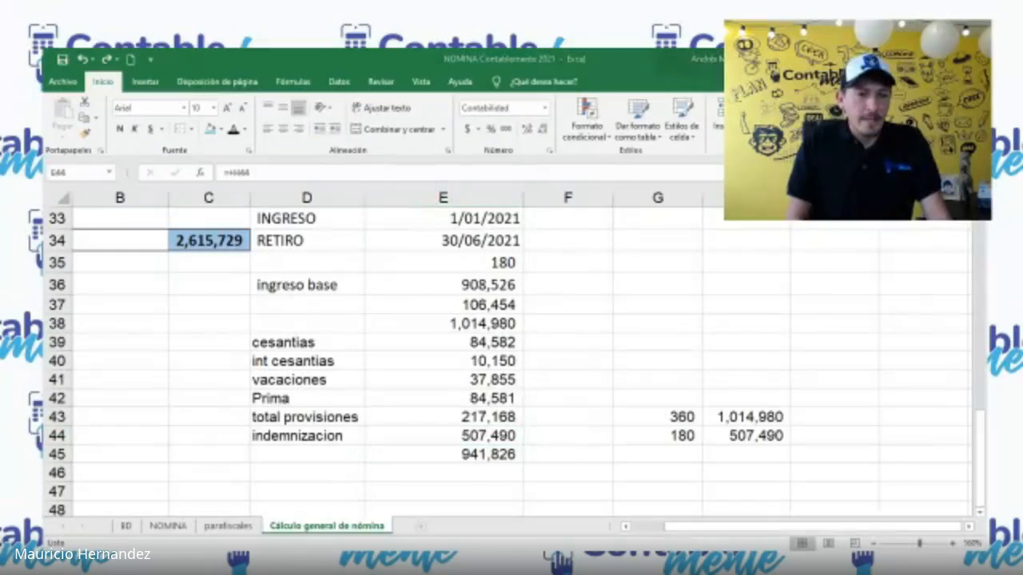
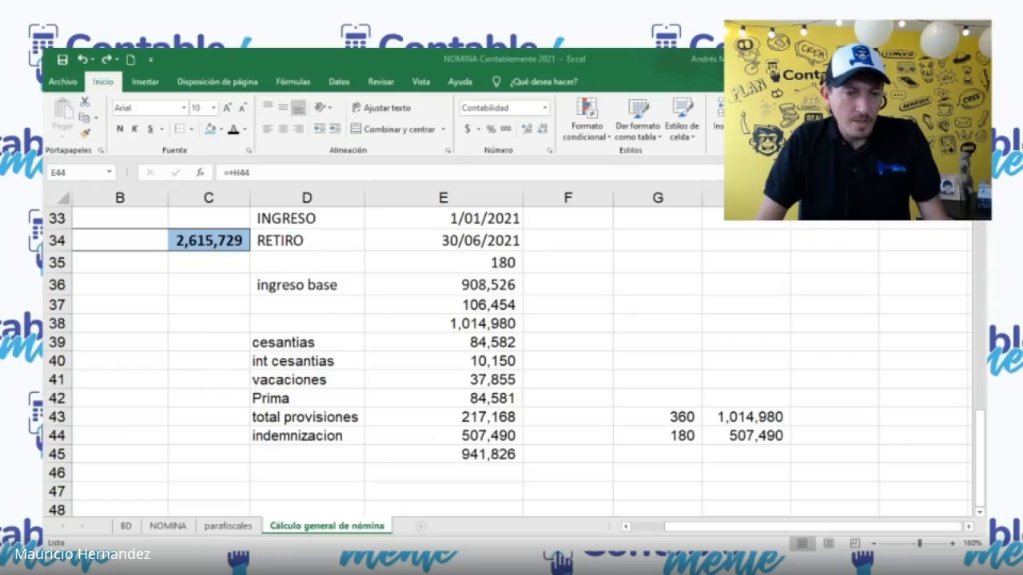
Step: Review the cesantias through Prima amounts in E39:E42 and inspect the cesantias formula in E39
click(492, 345)
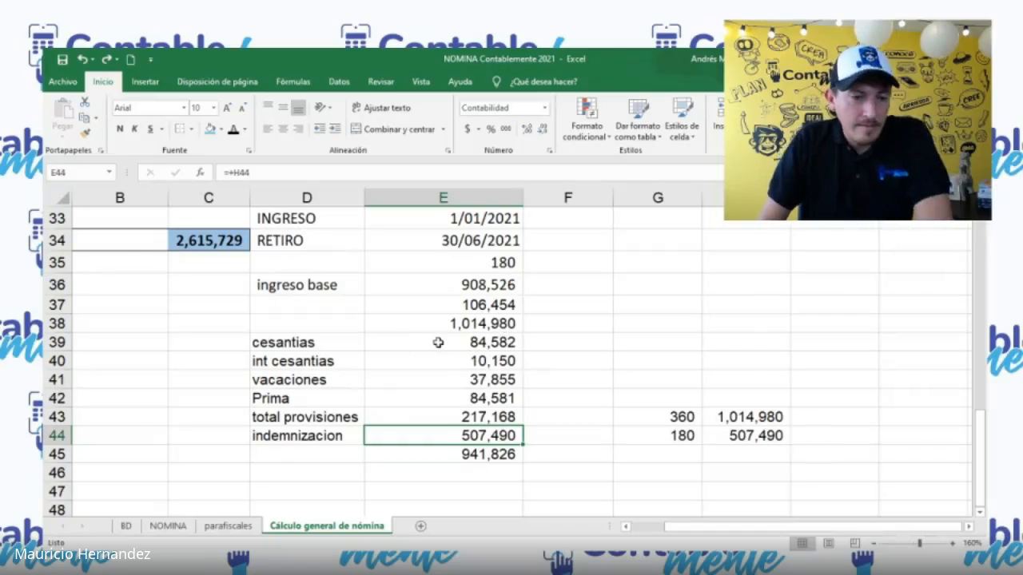
drag(438, 342, 452, 400)
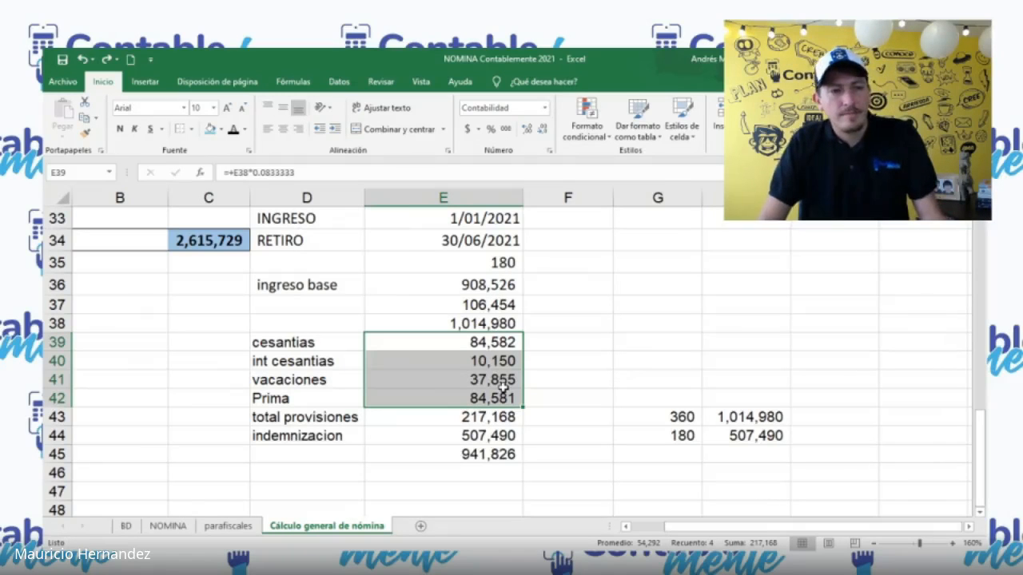
click(484, 342)
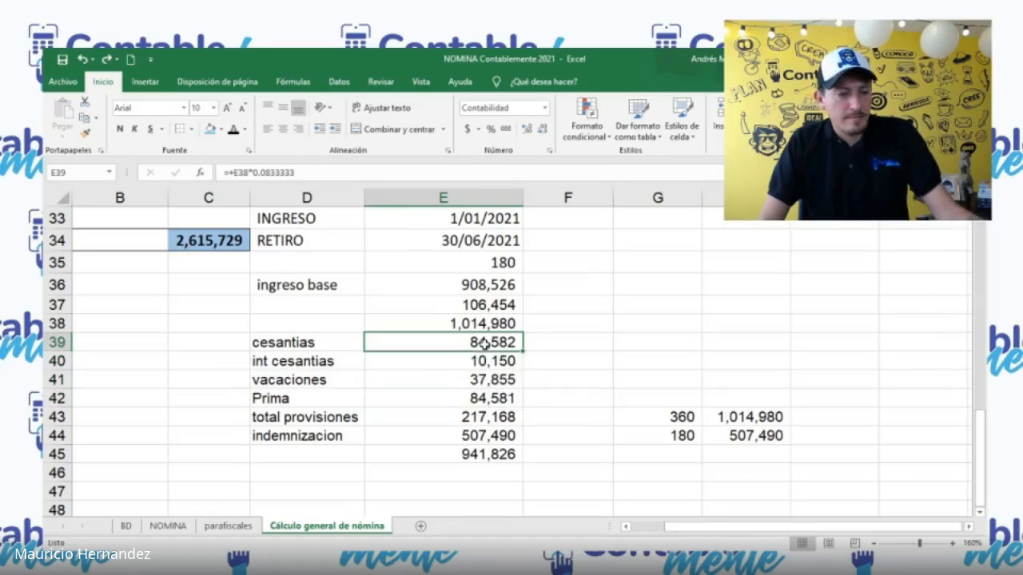
double_click(484, 342)
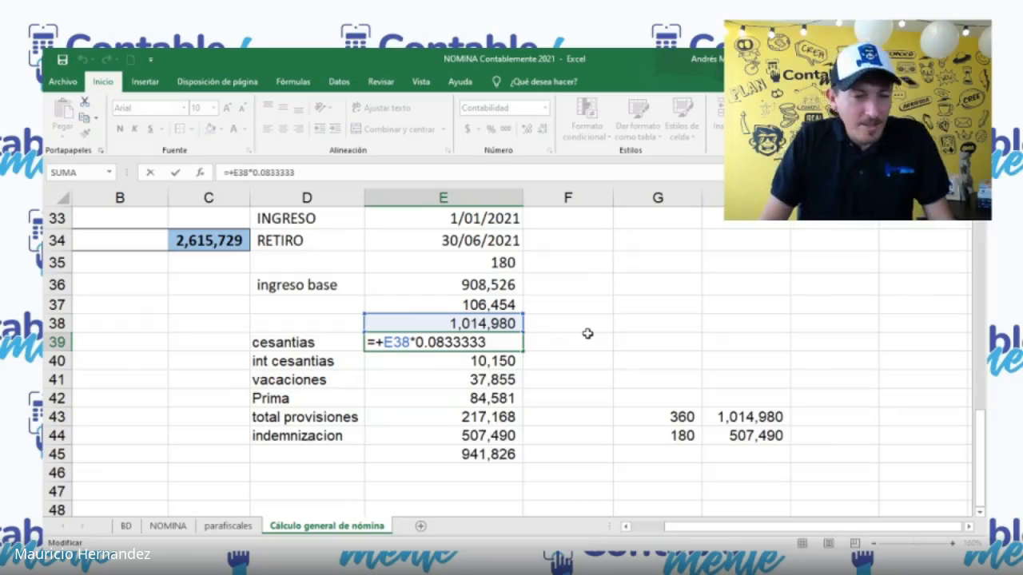
key(Escape)
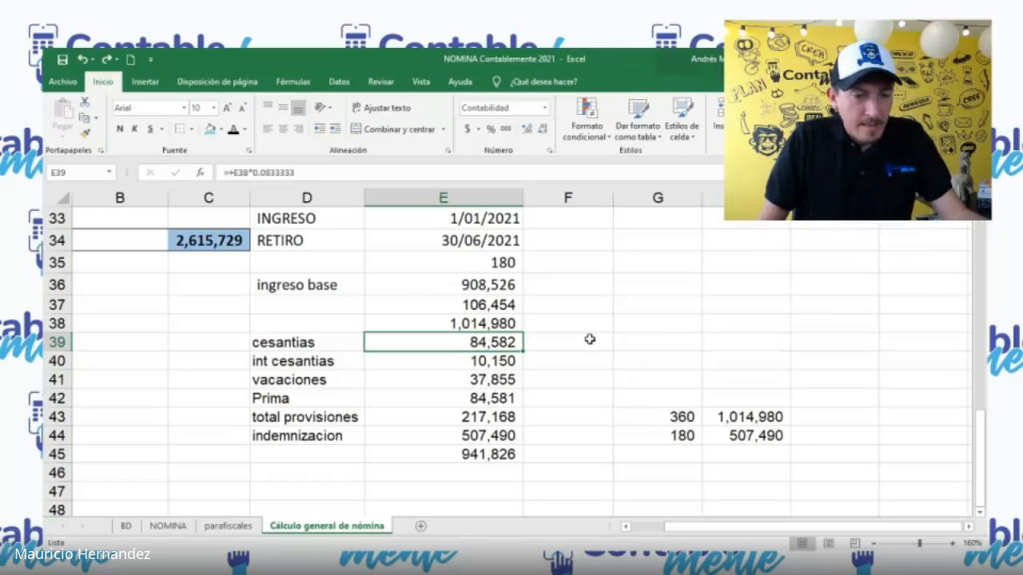
key(F2)
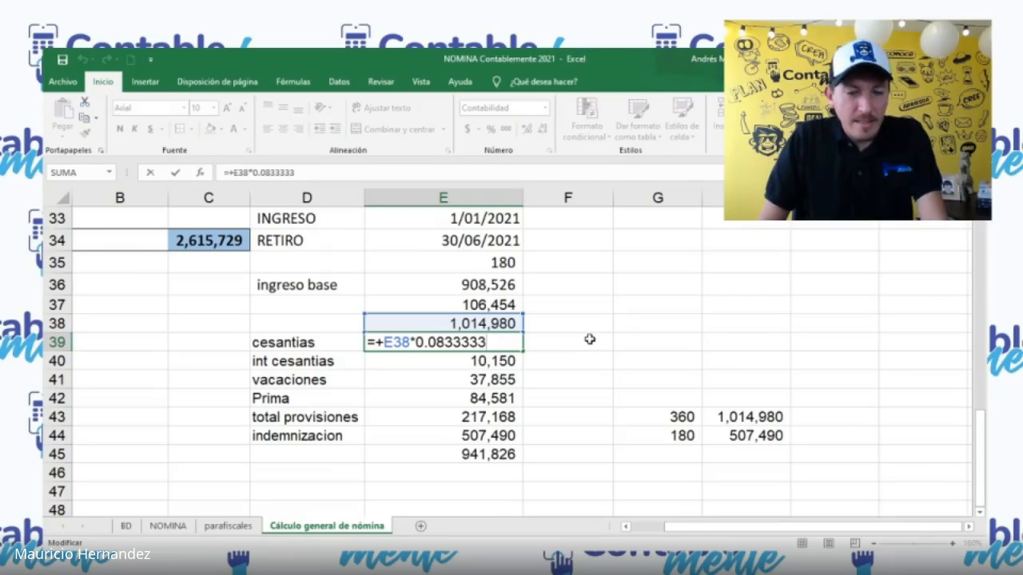
text(*)
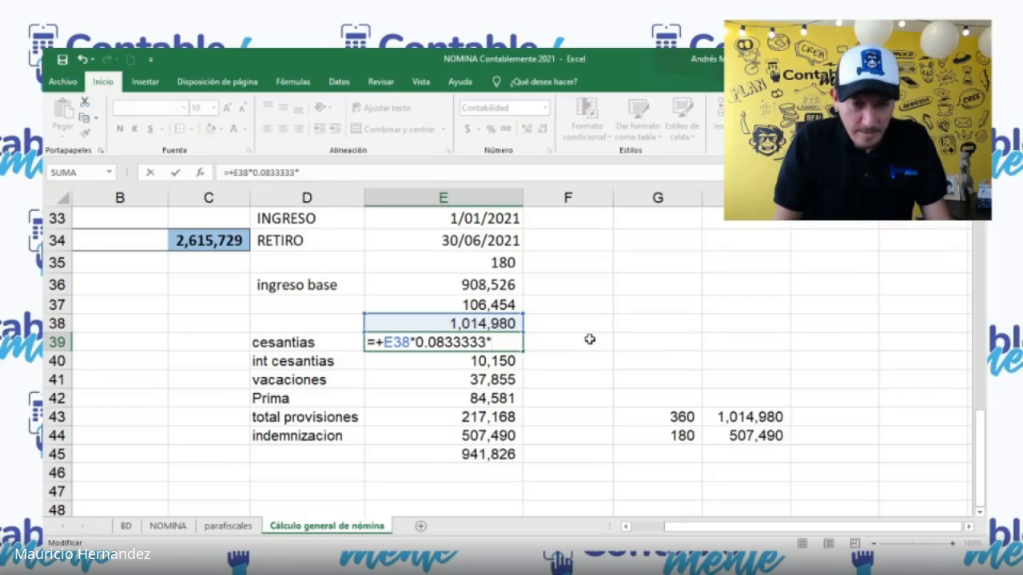
key(Escape)
text(+)
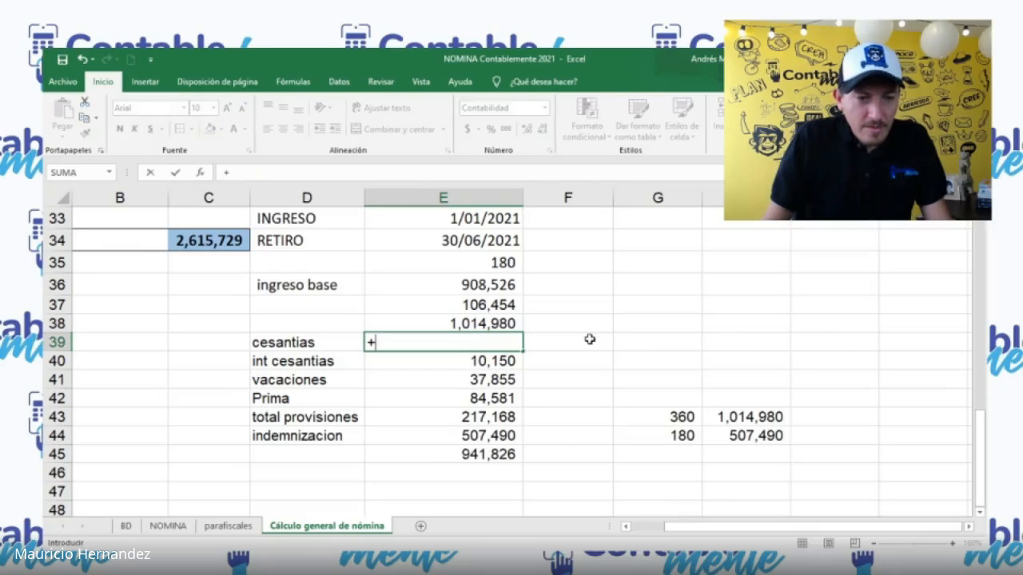
key(Escape)
click(621, 341)
click(652, 323)
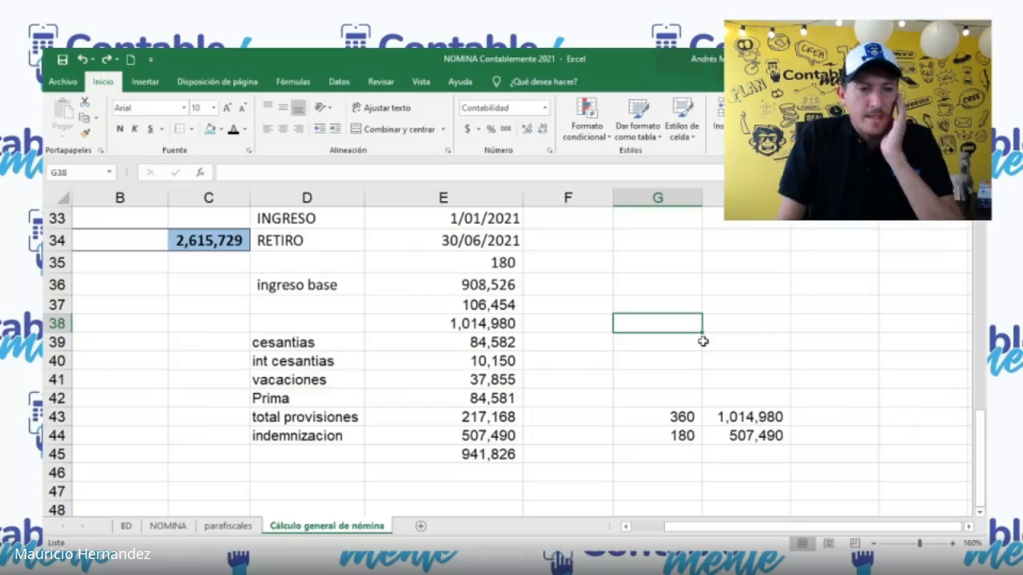
text(+)
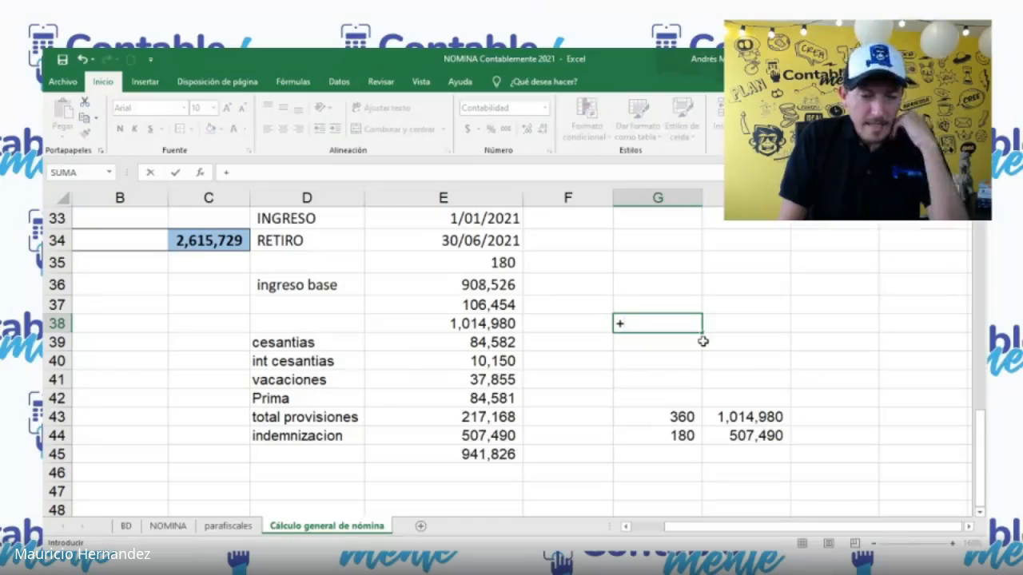
key(Escape)
key(Down)
key(Down)
key(Down)
key(Down)
key(Down)
key(Down)
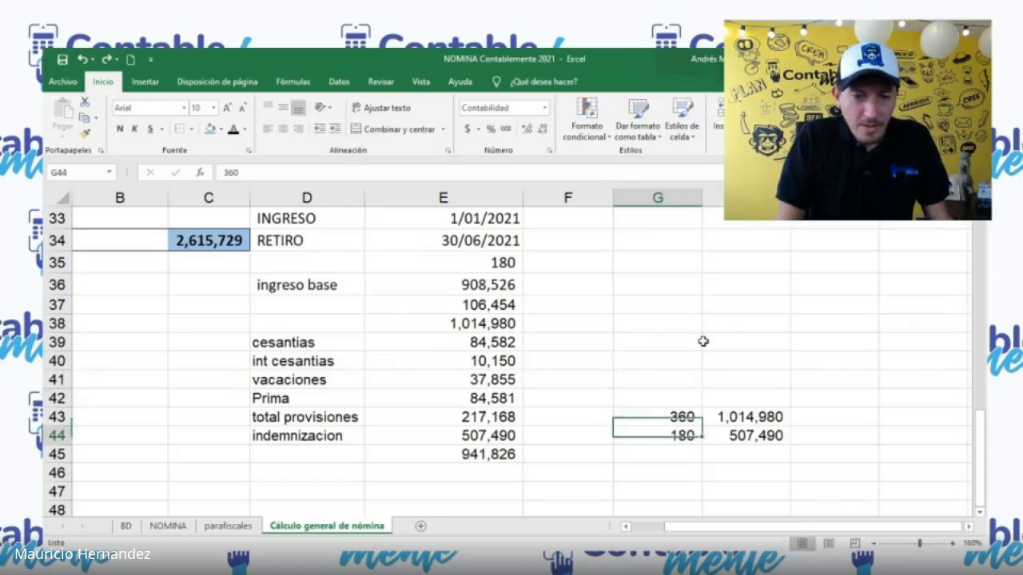
key(Up)
key(Up)
key(Up)
key(Up)
key(Down)
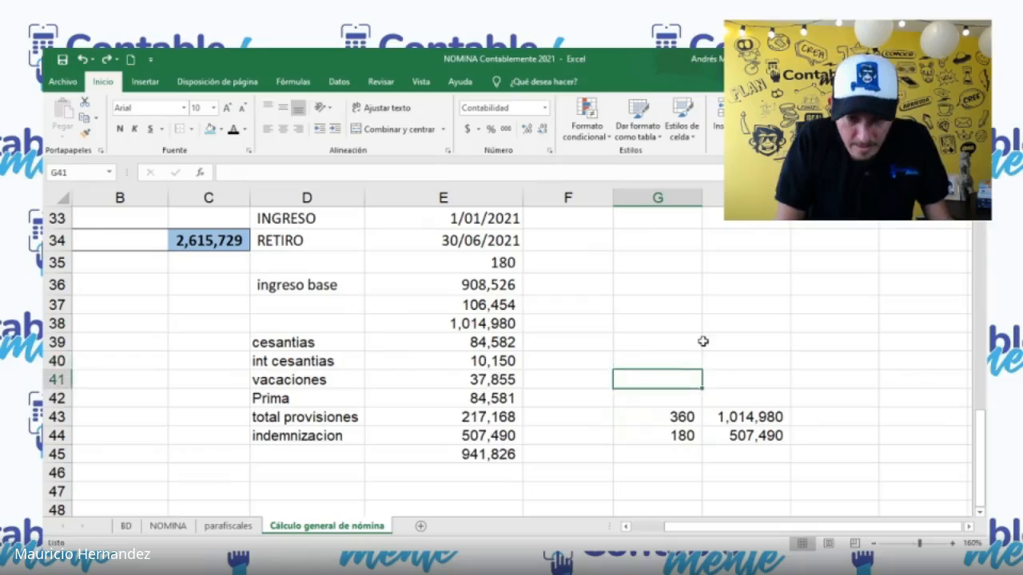
key(Down)
key(Up)
key(Up)
key(Down)
key(Down)
key(Down)
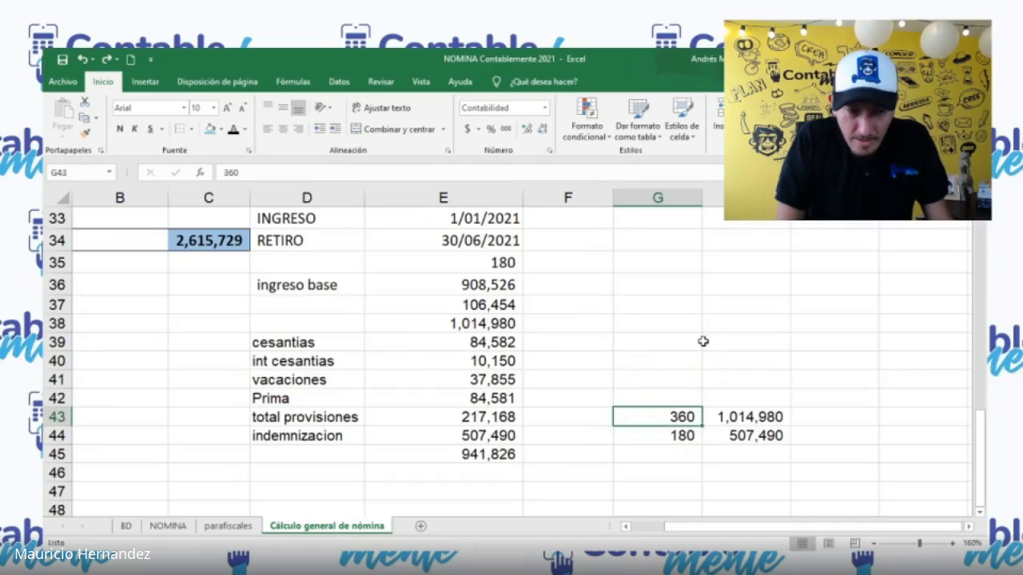
Step: Link the cesantias in E39 to the proportional amount with +H44, and check the int cesantias formula in E40
key(Left)
key(Left)
key(Up)
key(Up)
key(Up)
key(Up)
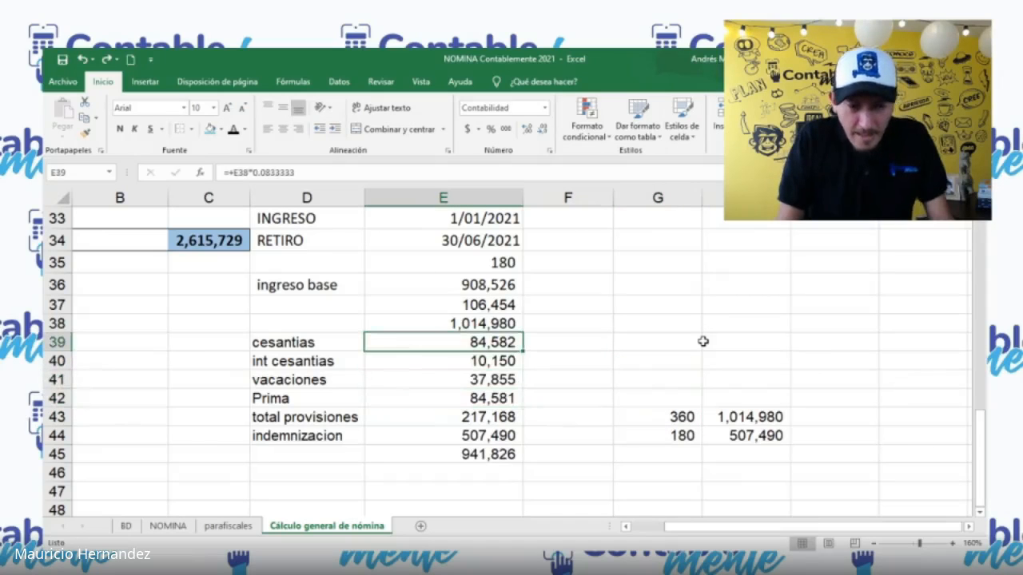
text(+)
click(780, 436)
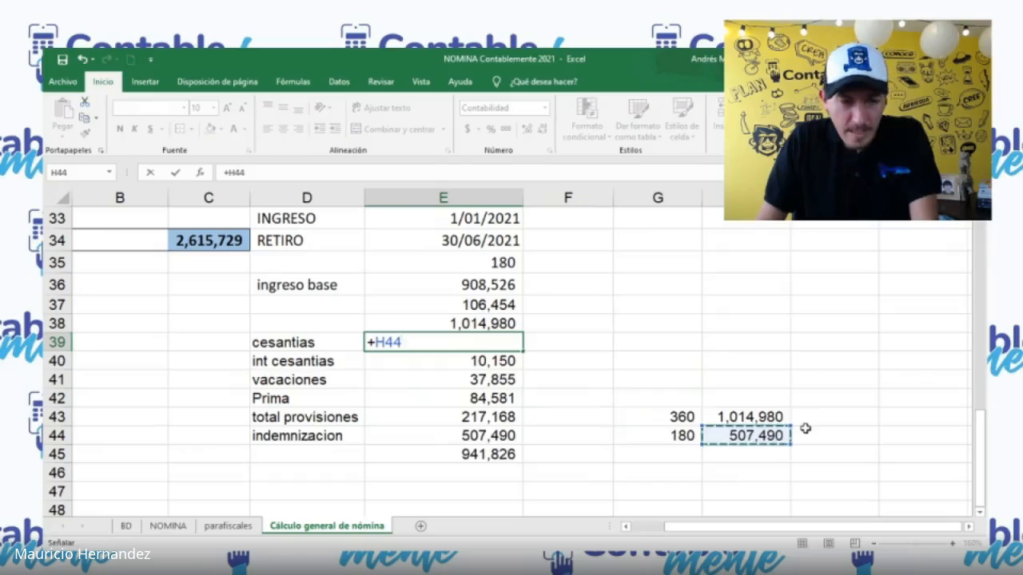
key(Return)
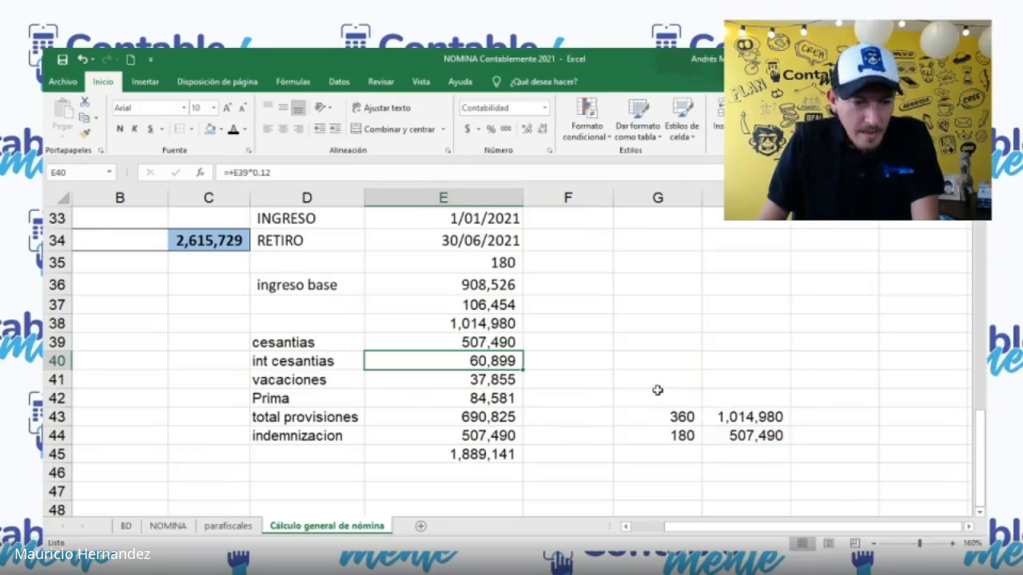
key(F2)
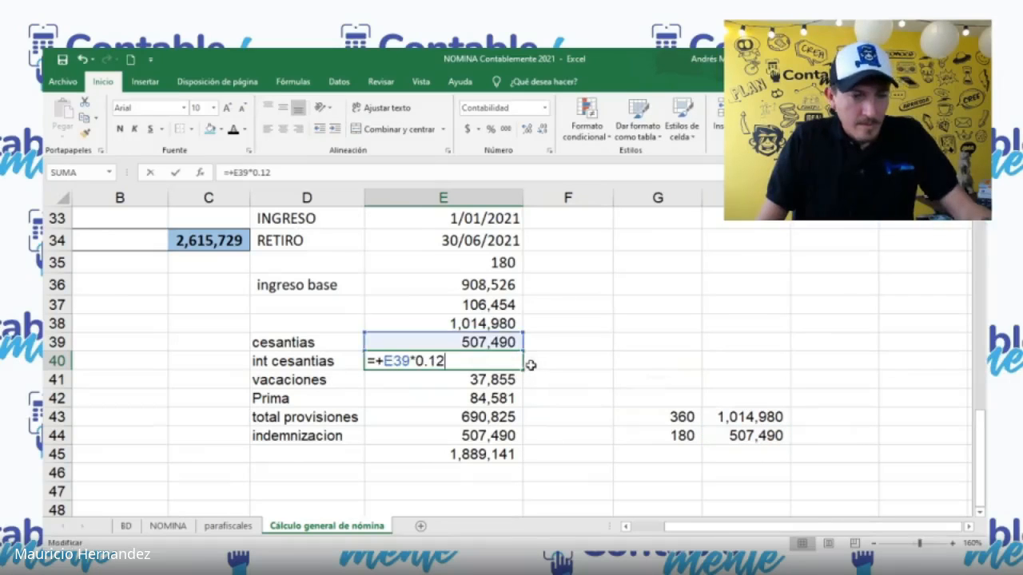
key(Return)
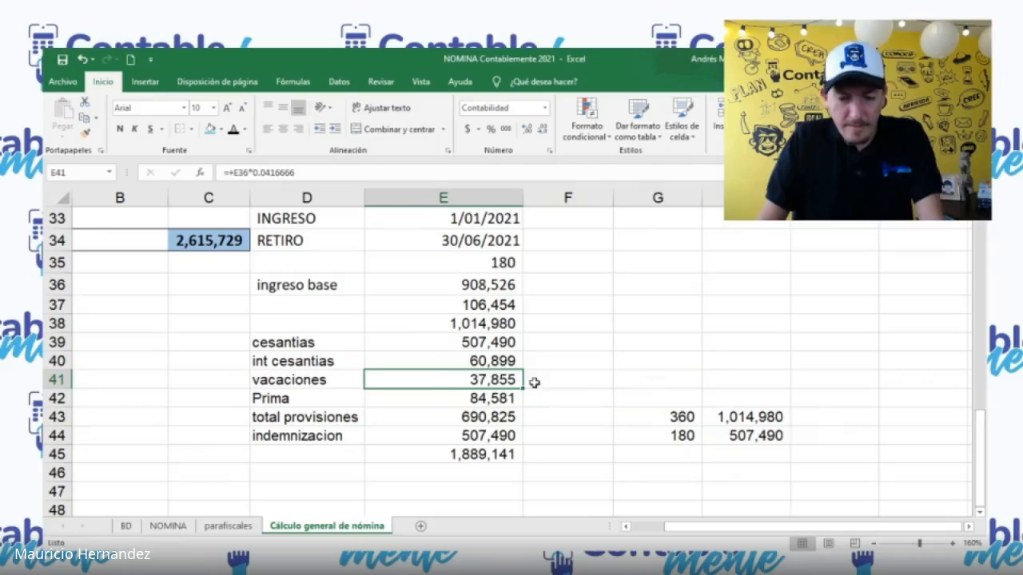
Step: Try copying the proportional calculation block G43:H44 to G39, and undo the paste
drag(688, 417, 755, 436)
key(ctrl+c)
click(660, 358)
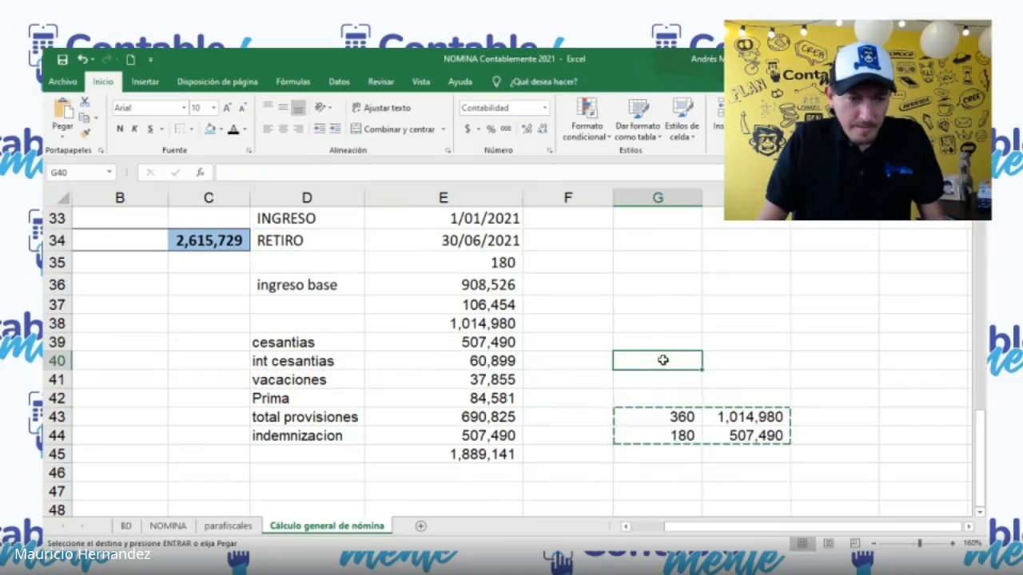
click(658, 344)
key(ctrl+v)
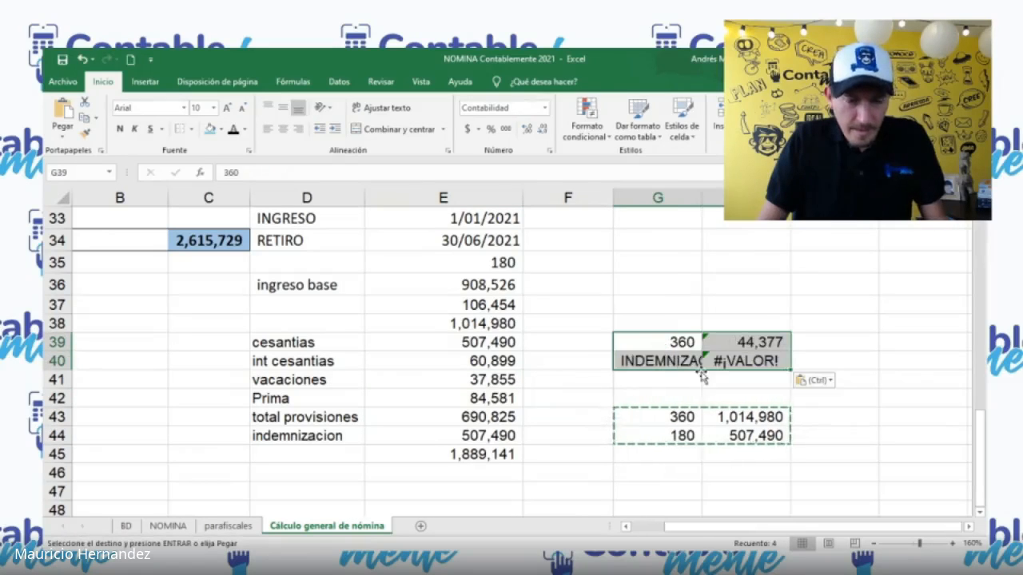
key(ctrl+z)
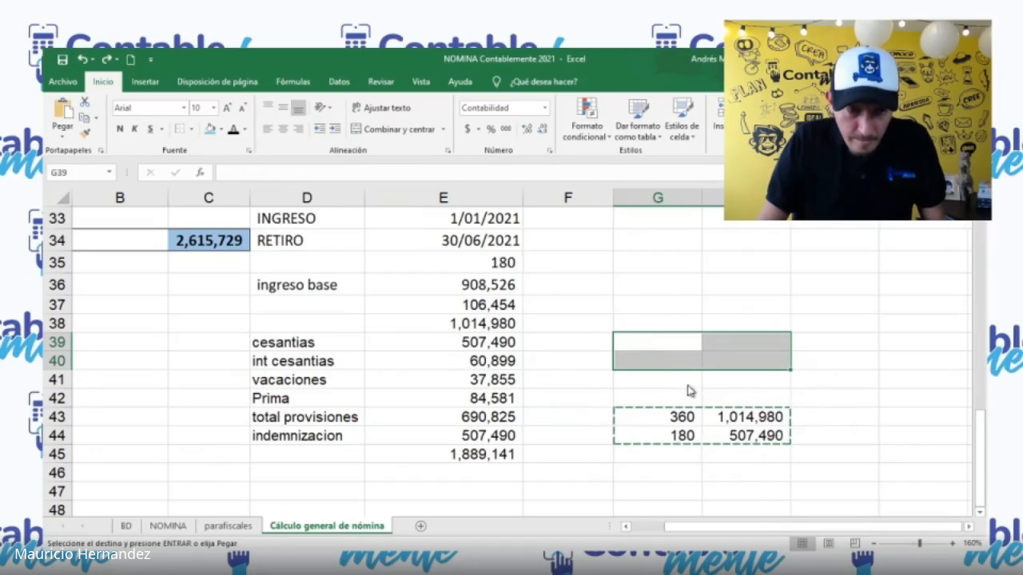
Step: Start the vacaciones calculation by entering 360 in G39 and half of the total base in H39 with +E38/2
click(677, 343)
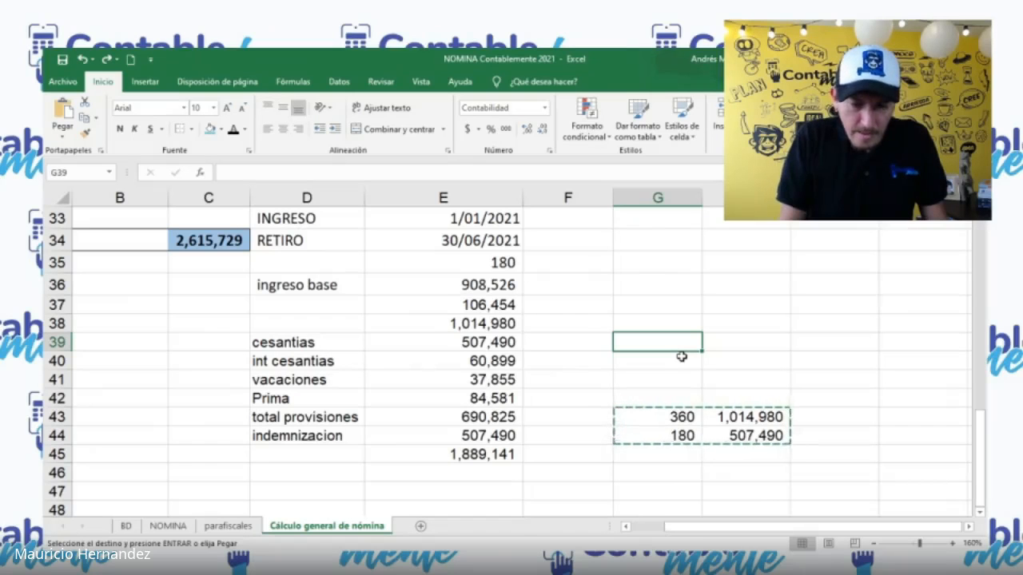
text(360)
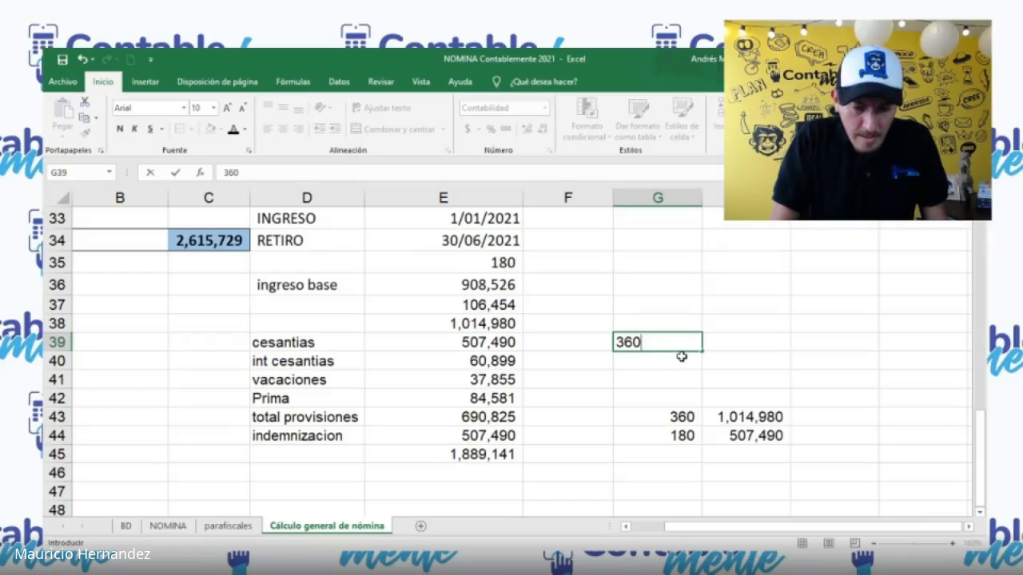
key(Tab)
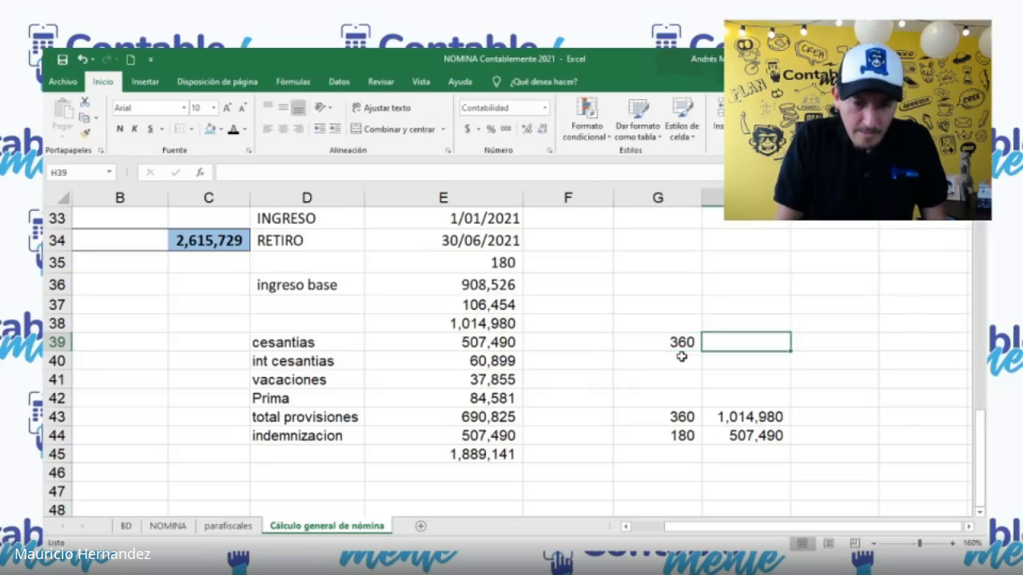
text(+)
click(489, 324)
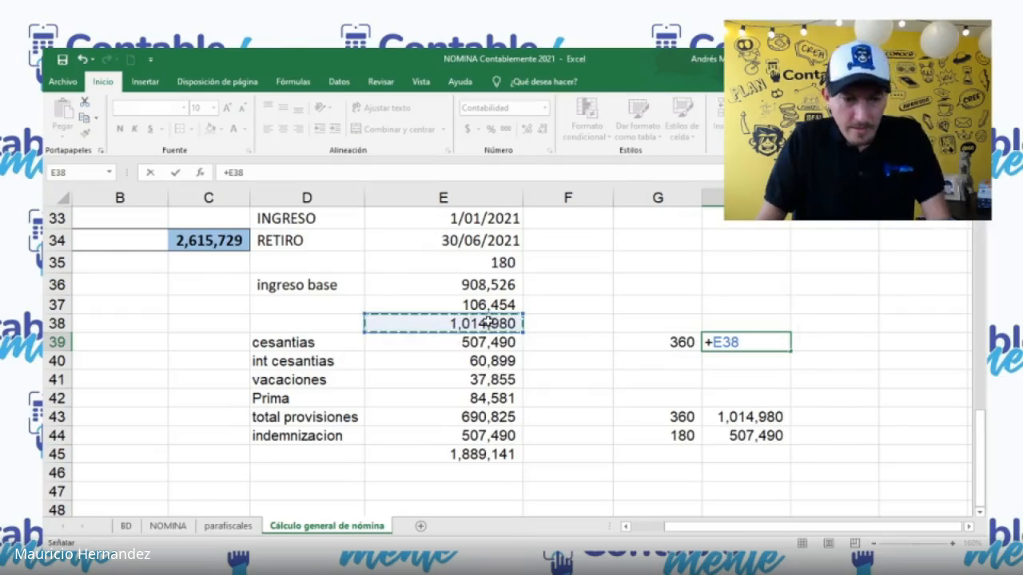
text(/2)
key(Return)
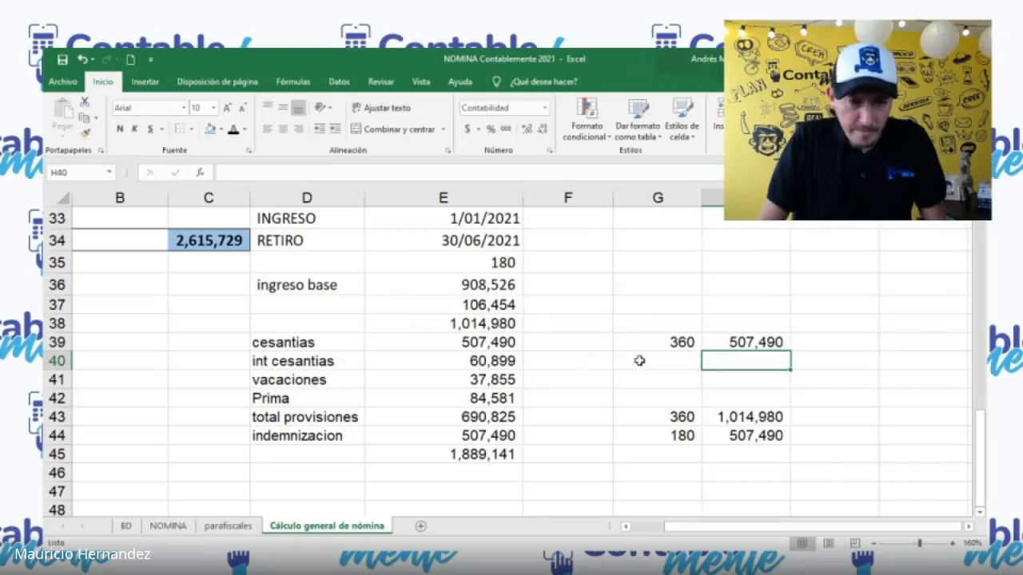
Step: Enter 180 in G40 and copy the proportional formula from H44 into H40
click(644, 360)
text(180)
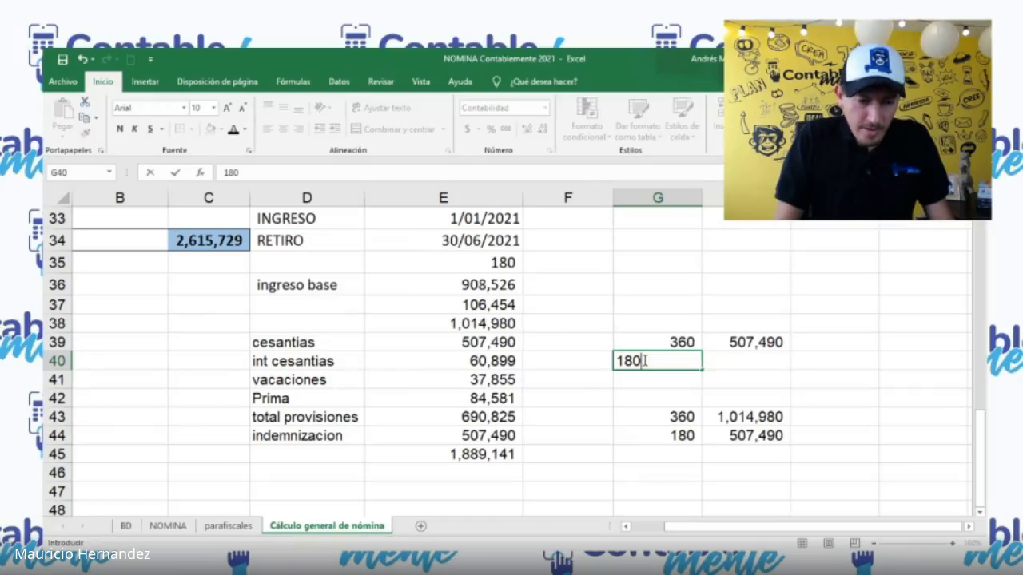
key(Tab)
key(Down)
key(Down)
key(Down)
key(Down)
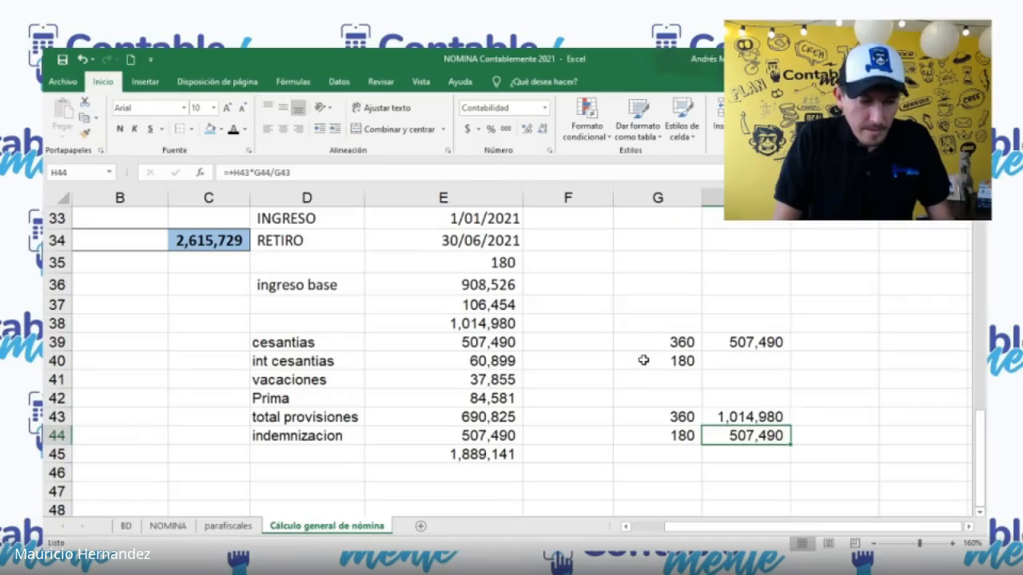
key(ctrl+c)
key(Up)
key(Up)
key(Up)
key(Up)
key(ctrl+v)
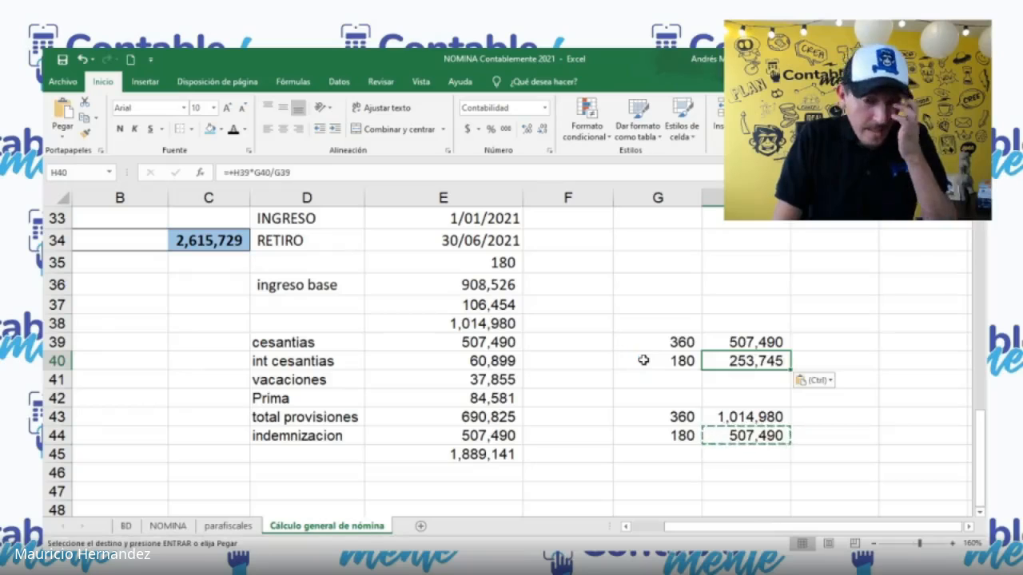
Step: Link the vacaciones in E41 to the proportional vacation amount in H40
click(491, 383)
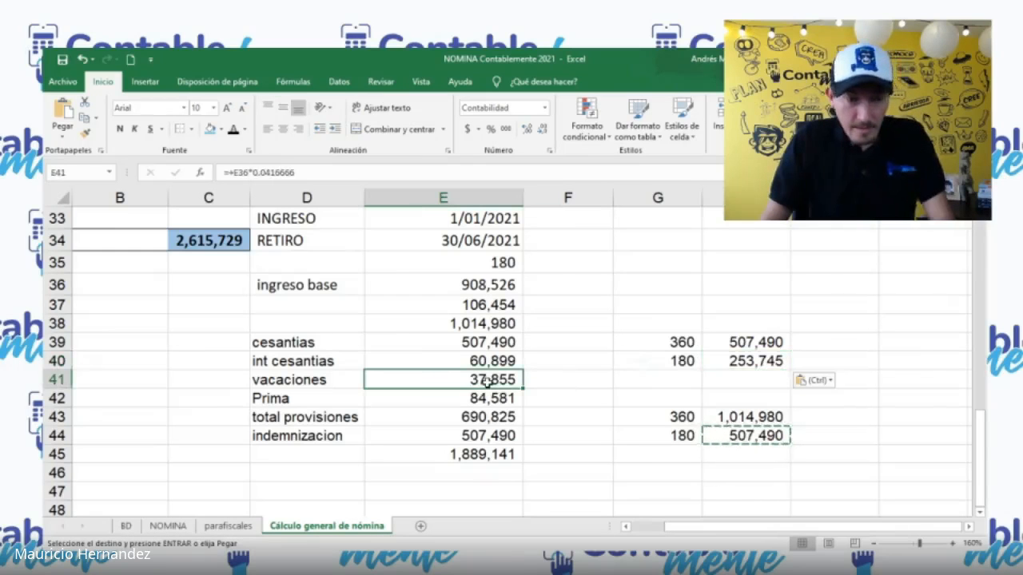
text(+)
click(737, 363)
key(Return)
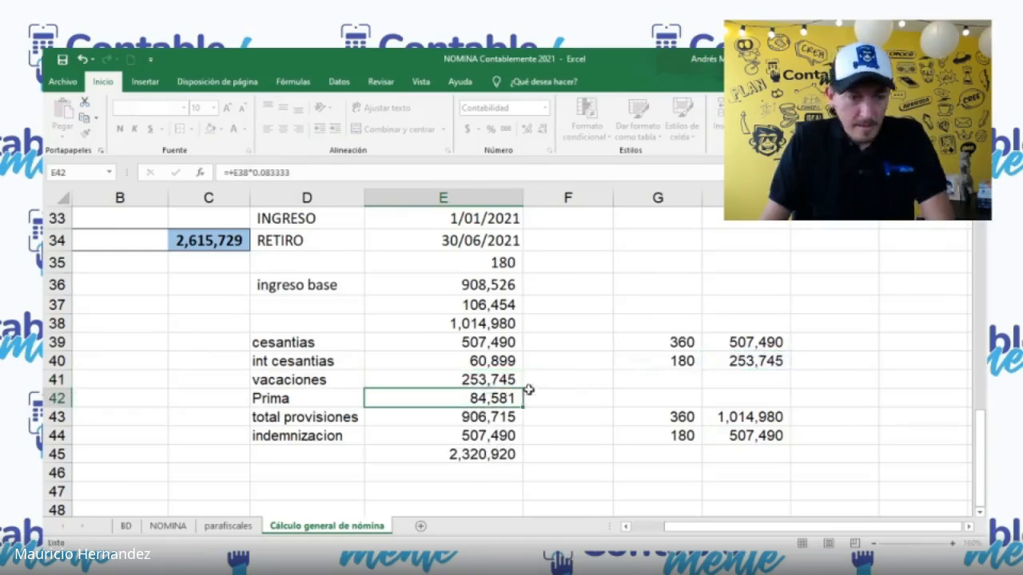
Step: Link the Prima in E42 to the proportional amount with +H44, and select the settlement total in E45
key(F2)
key(Escape)
text(+)
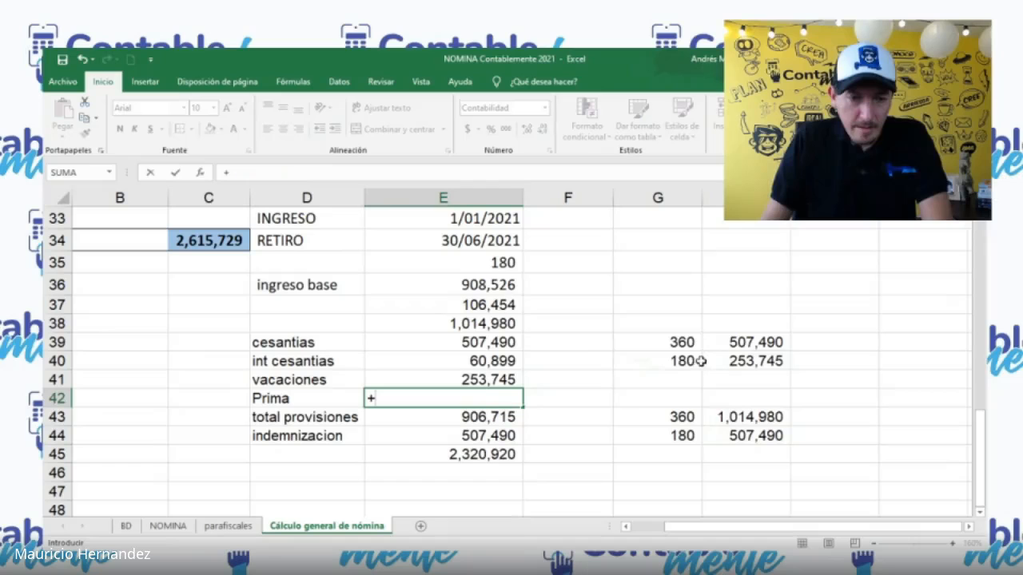
click(754, 437)
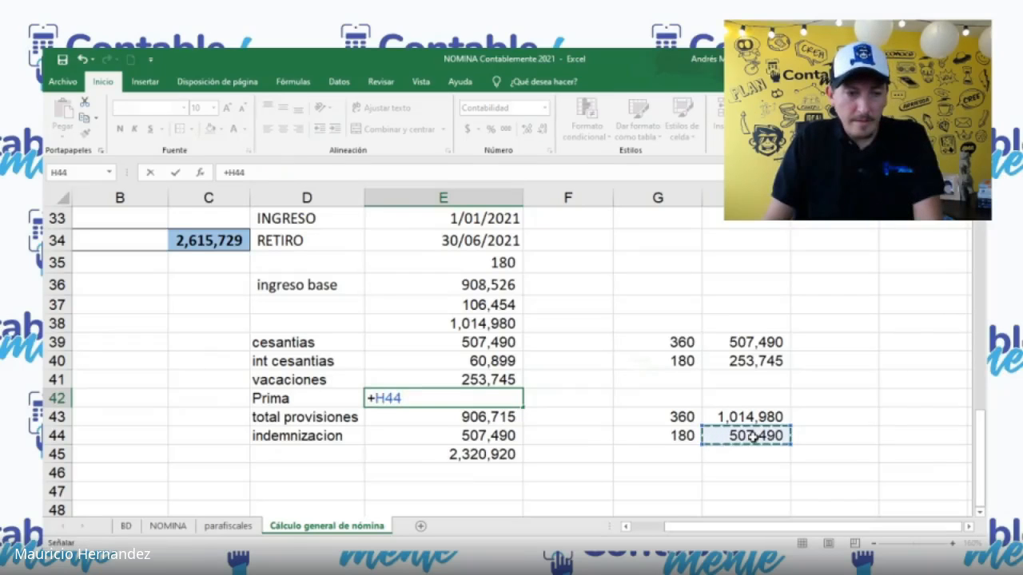
key(Return)
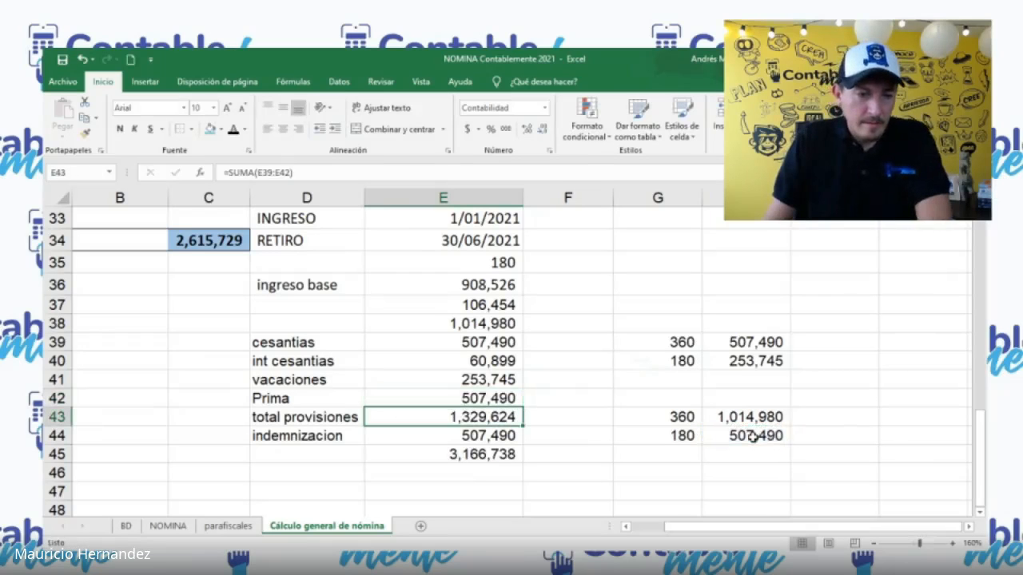
click(432, 452)
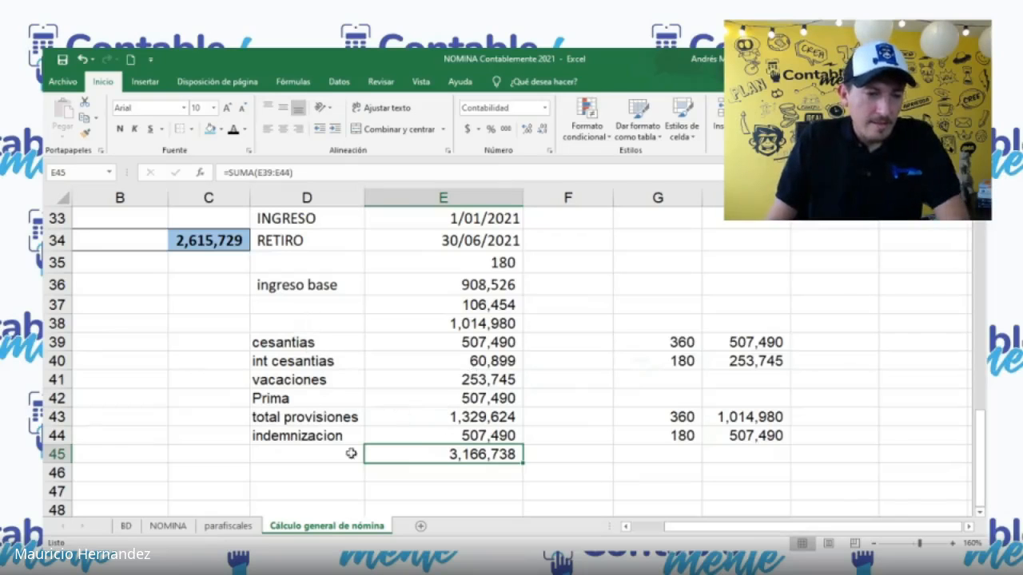
Step: Highlight the settlement total in E45 with a light blue fill and bold text
click(206, 130)
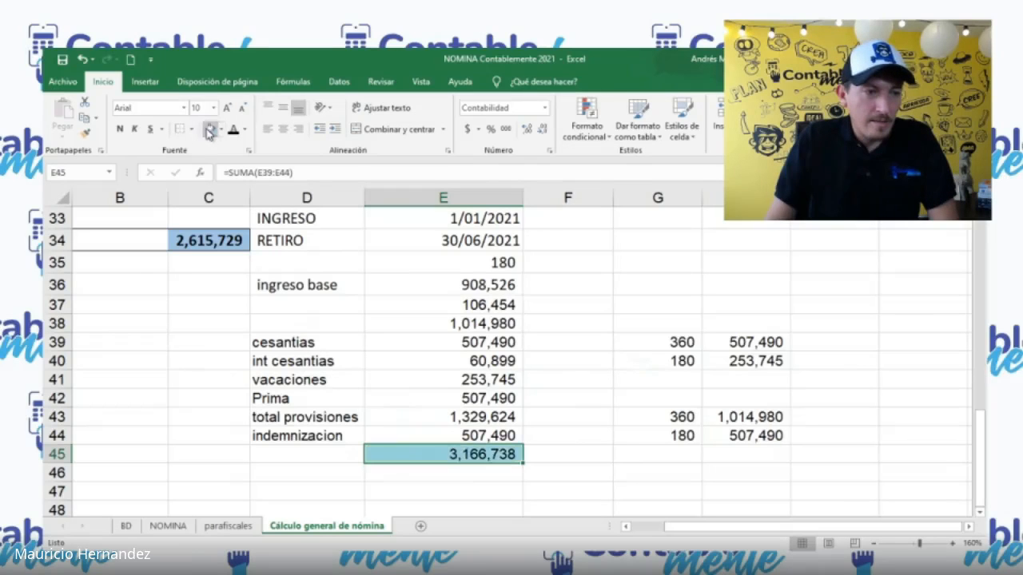
click(119, 128)
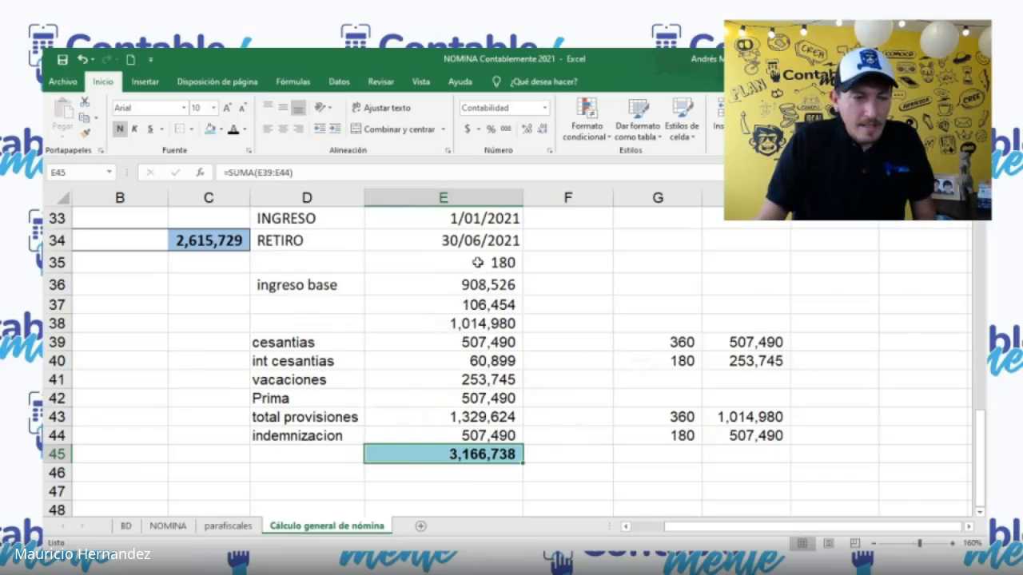
Step: Review the settlement block D33:E45, from the INGRESO and RETIRO dates through the benefits and indemnizacion to the total
click(415, 262)
drag(352, 267, 485, 440)
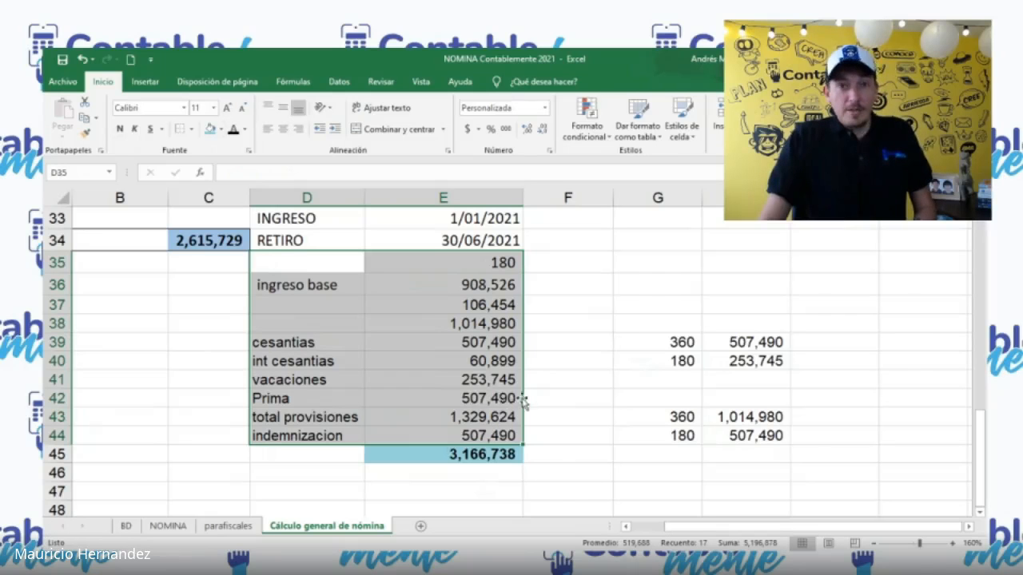
click(482, 246)
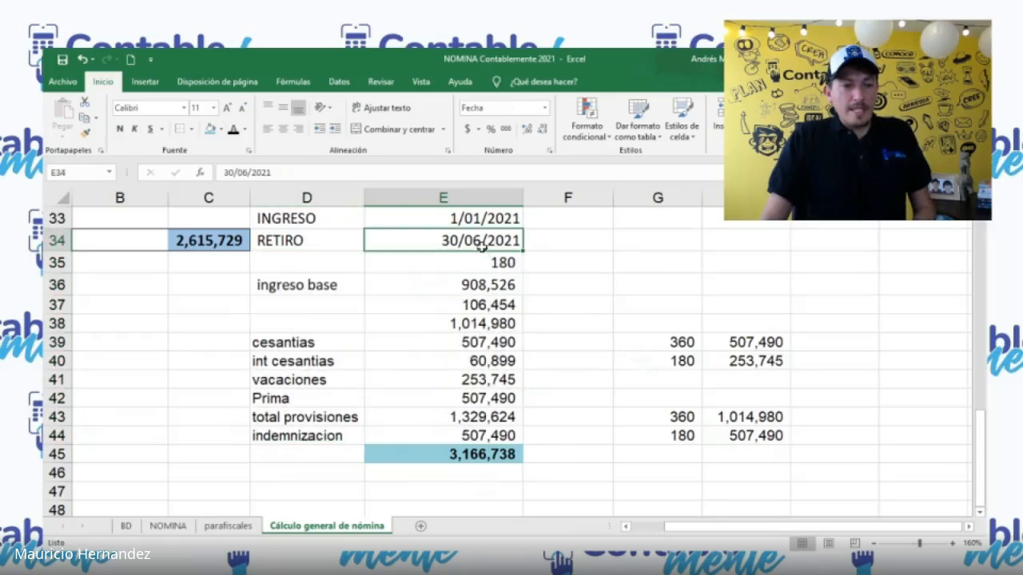
click(439, 402)
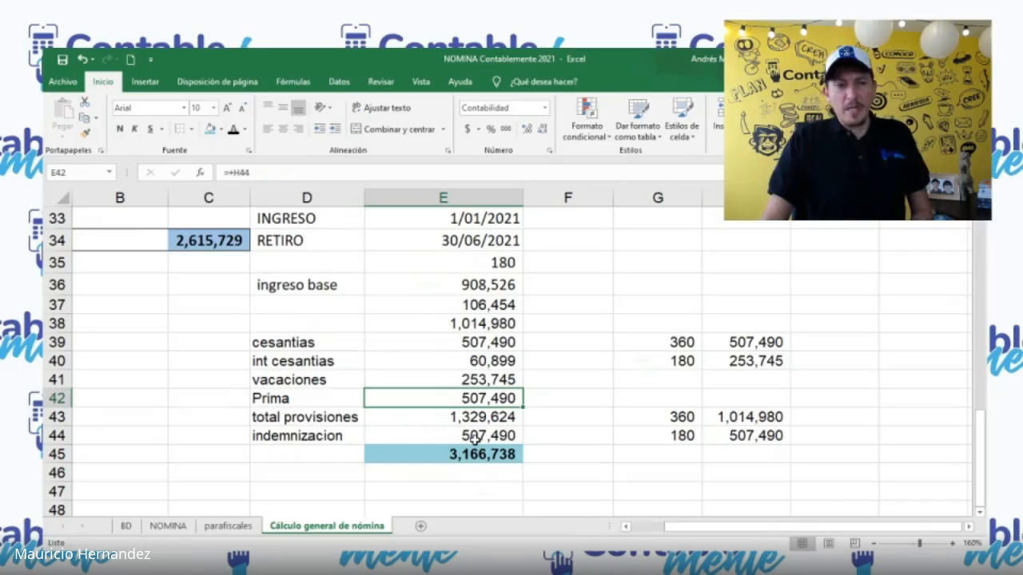
click(326, 261)
scroll(351, 274, up, 1)
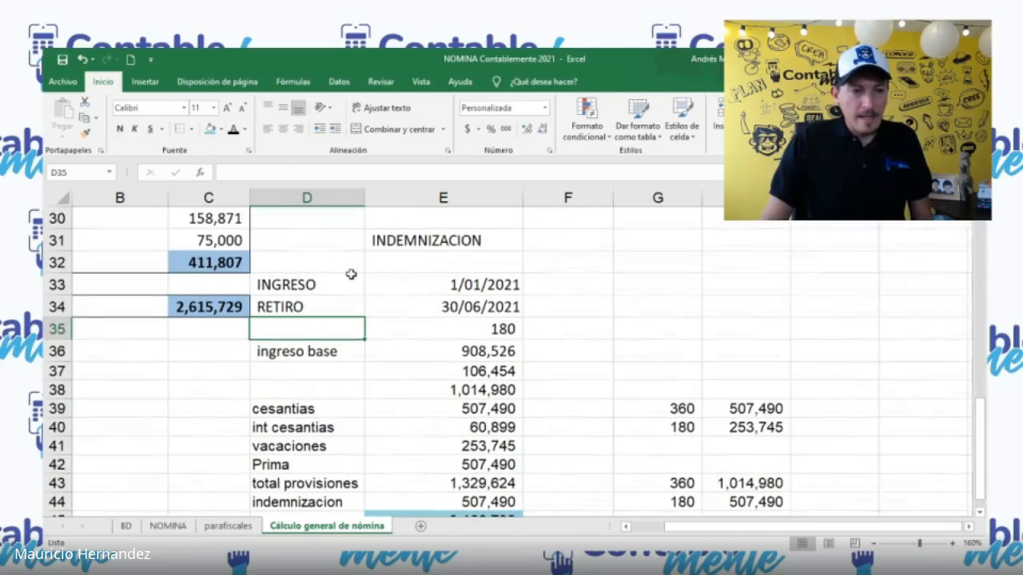
ctrl+scroll(353, 274, down, 1)
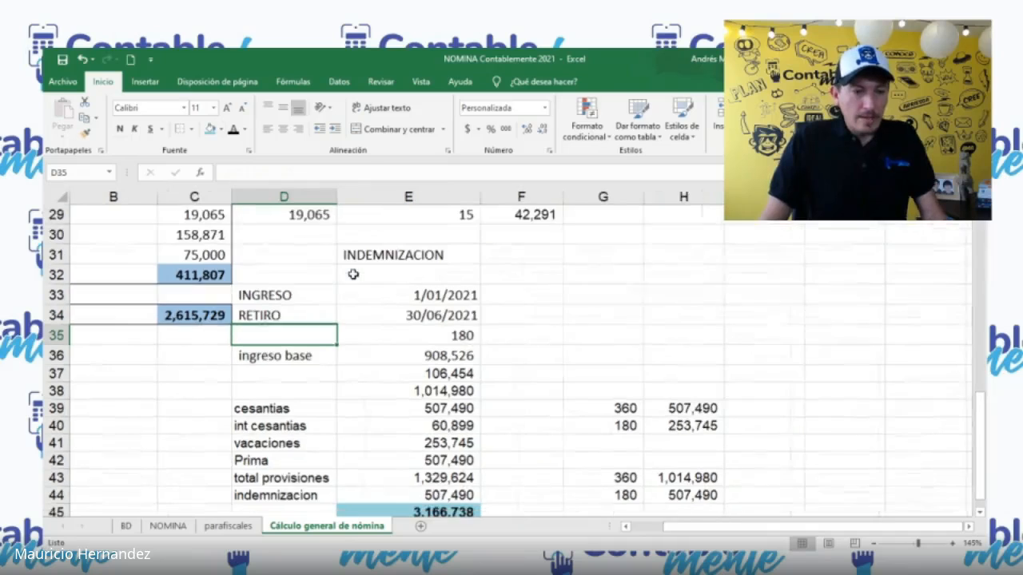
scroll(350, 314, down, 1)
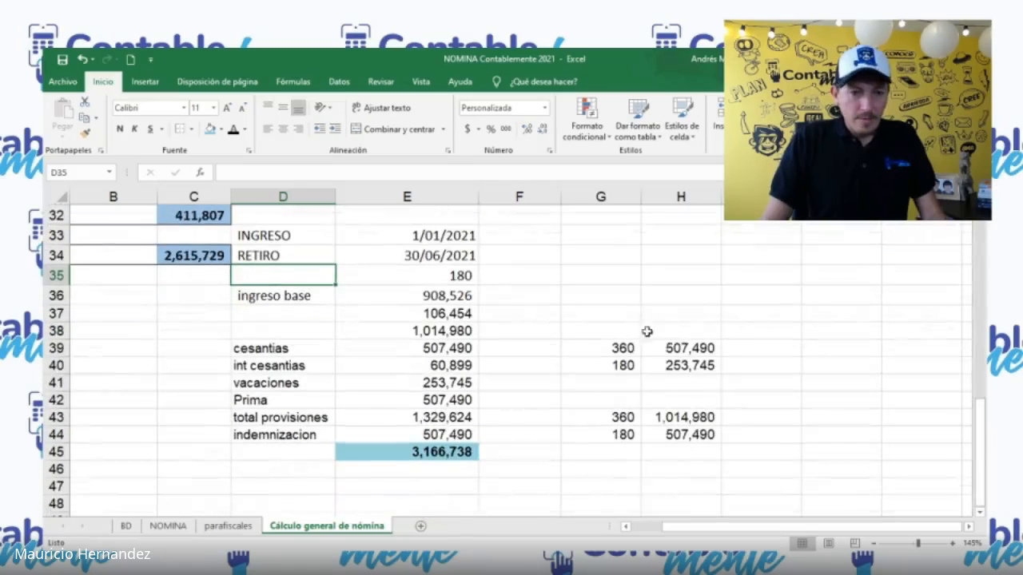
drag(312, 231, 408, 454)
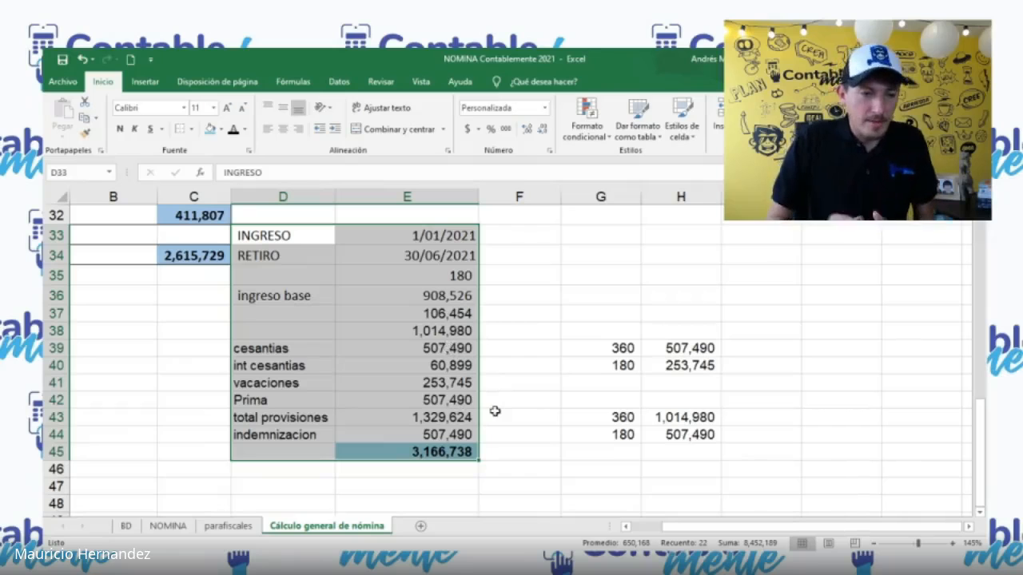